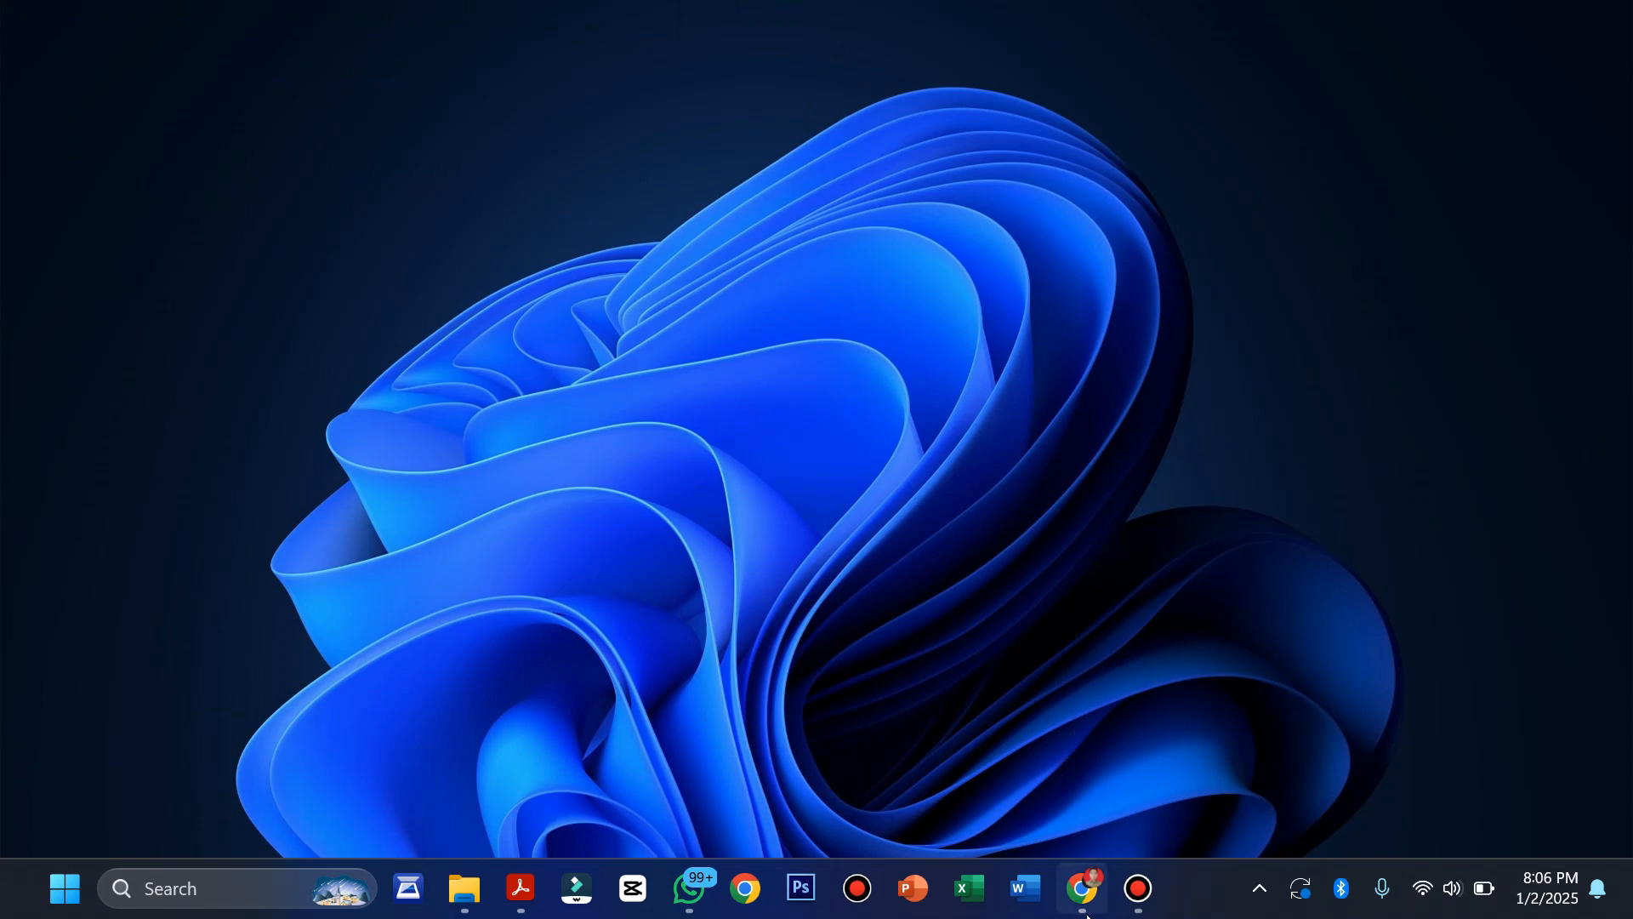
- Switch to Chrome, look over the Pengembangan diri services on the Merdeka Mengajar home page, and return to the Pengelolaan Kinerja page
click(1082, 888)
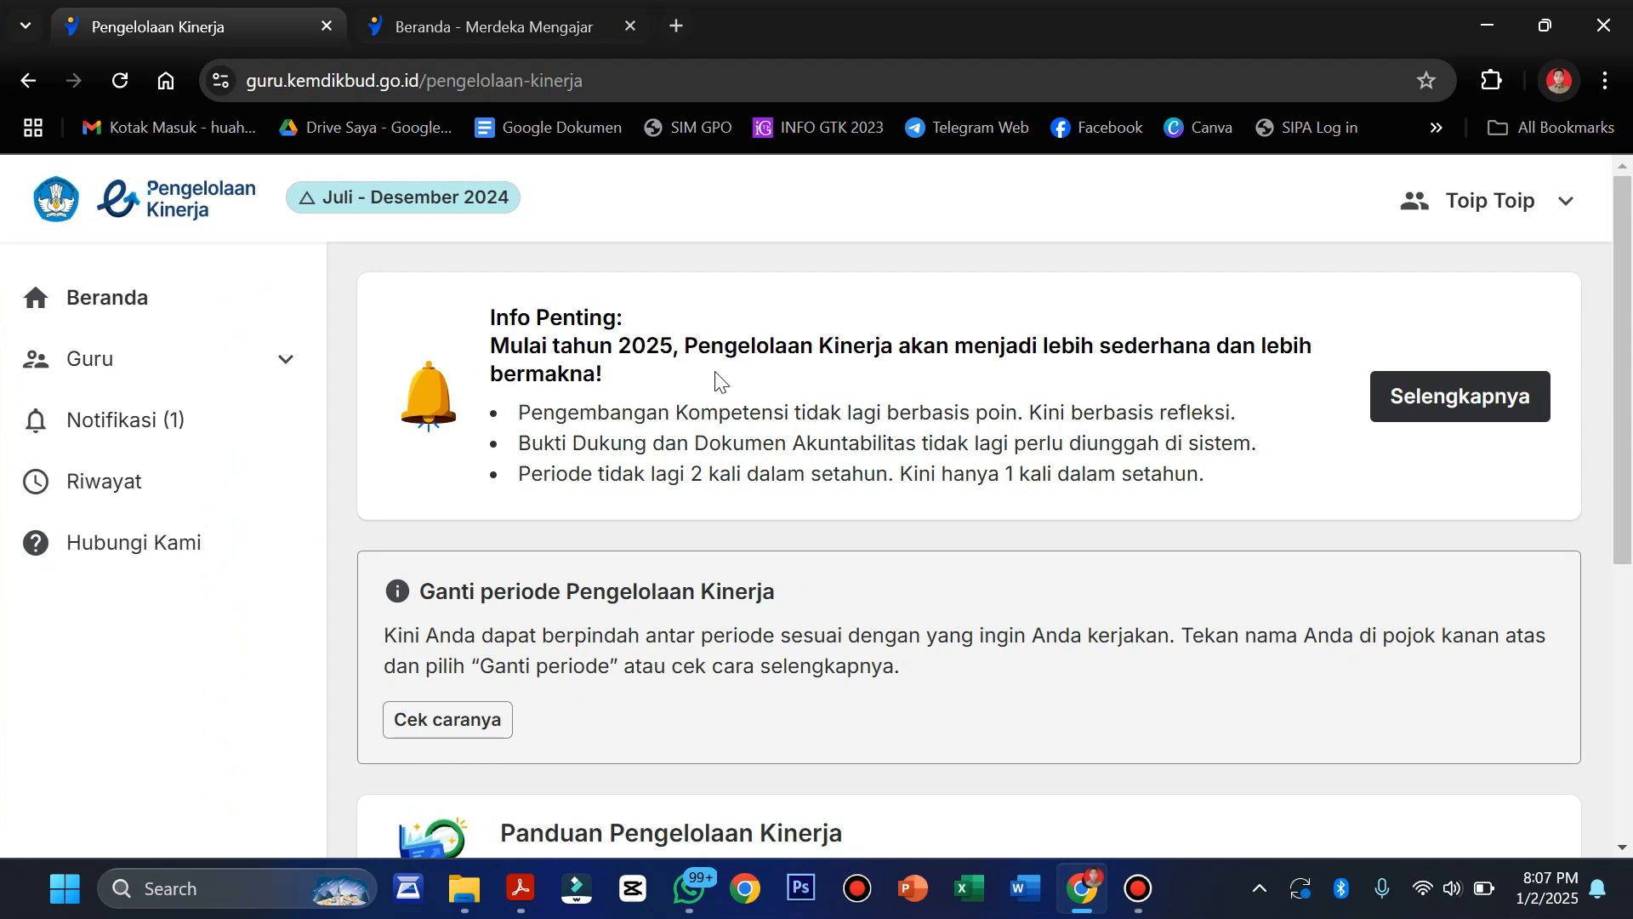
click(476, 28)
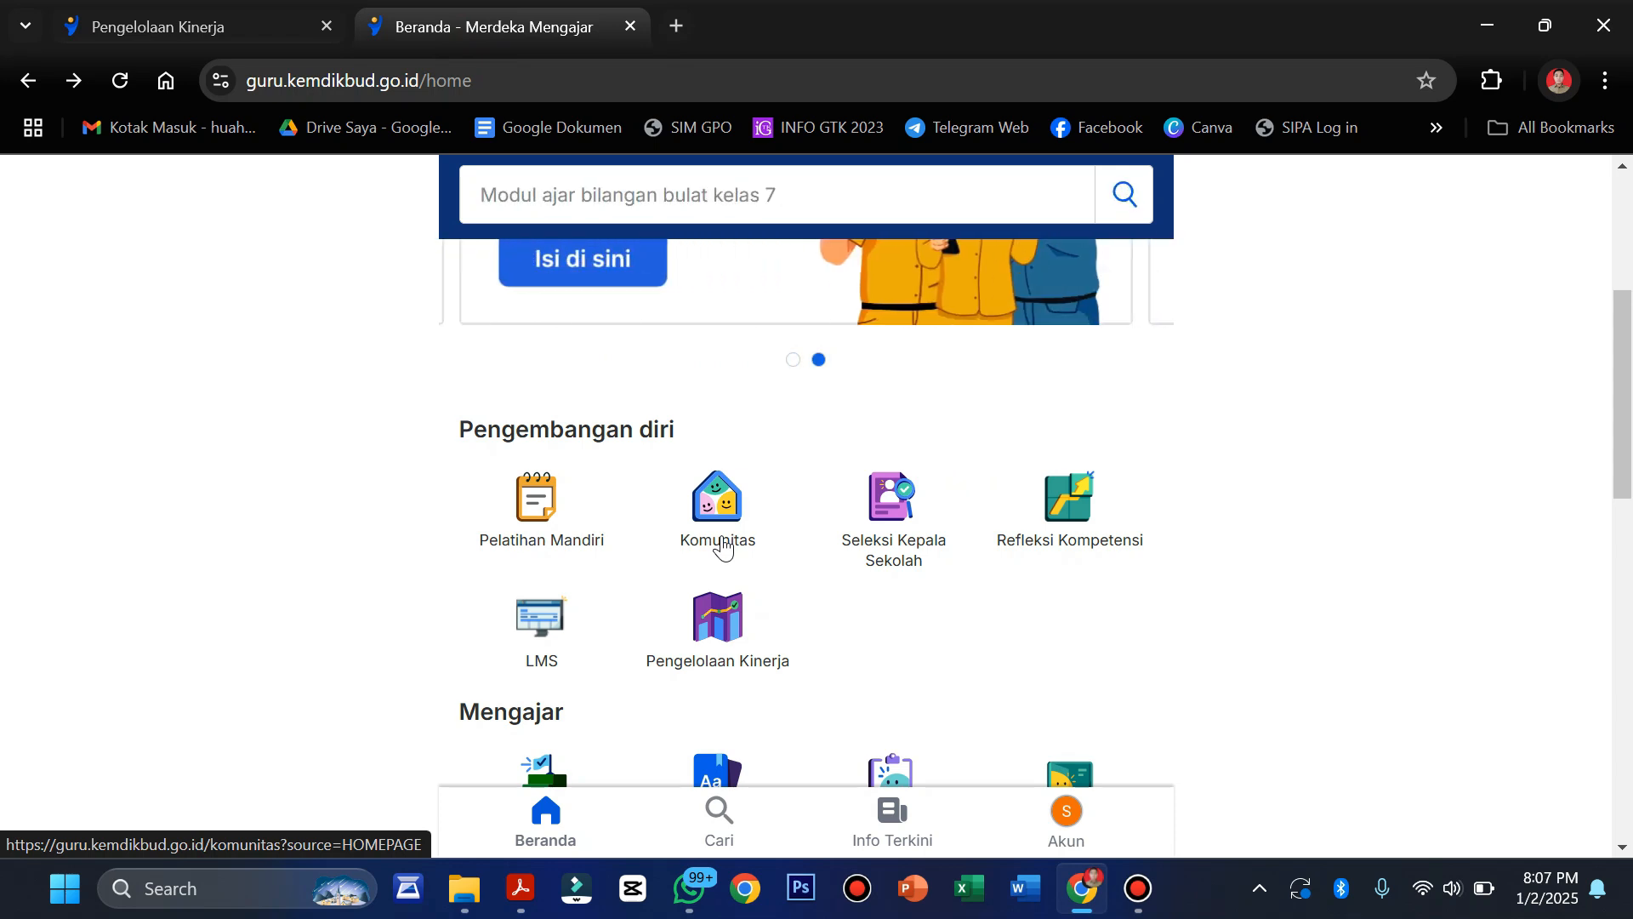
scroll(969, 714, down, 1)
scroll(969, 714, down, 1)
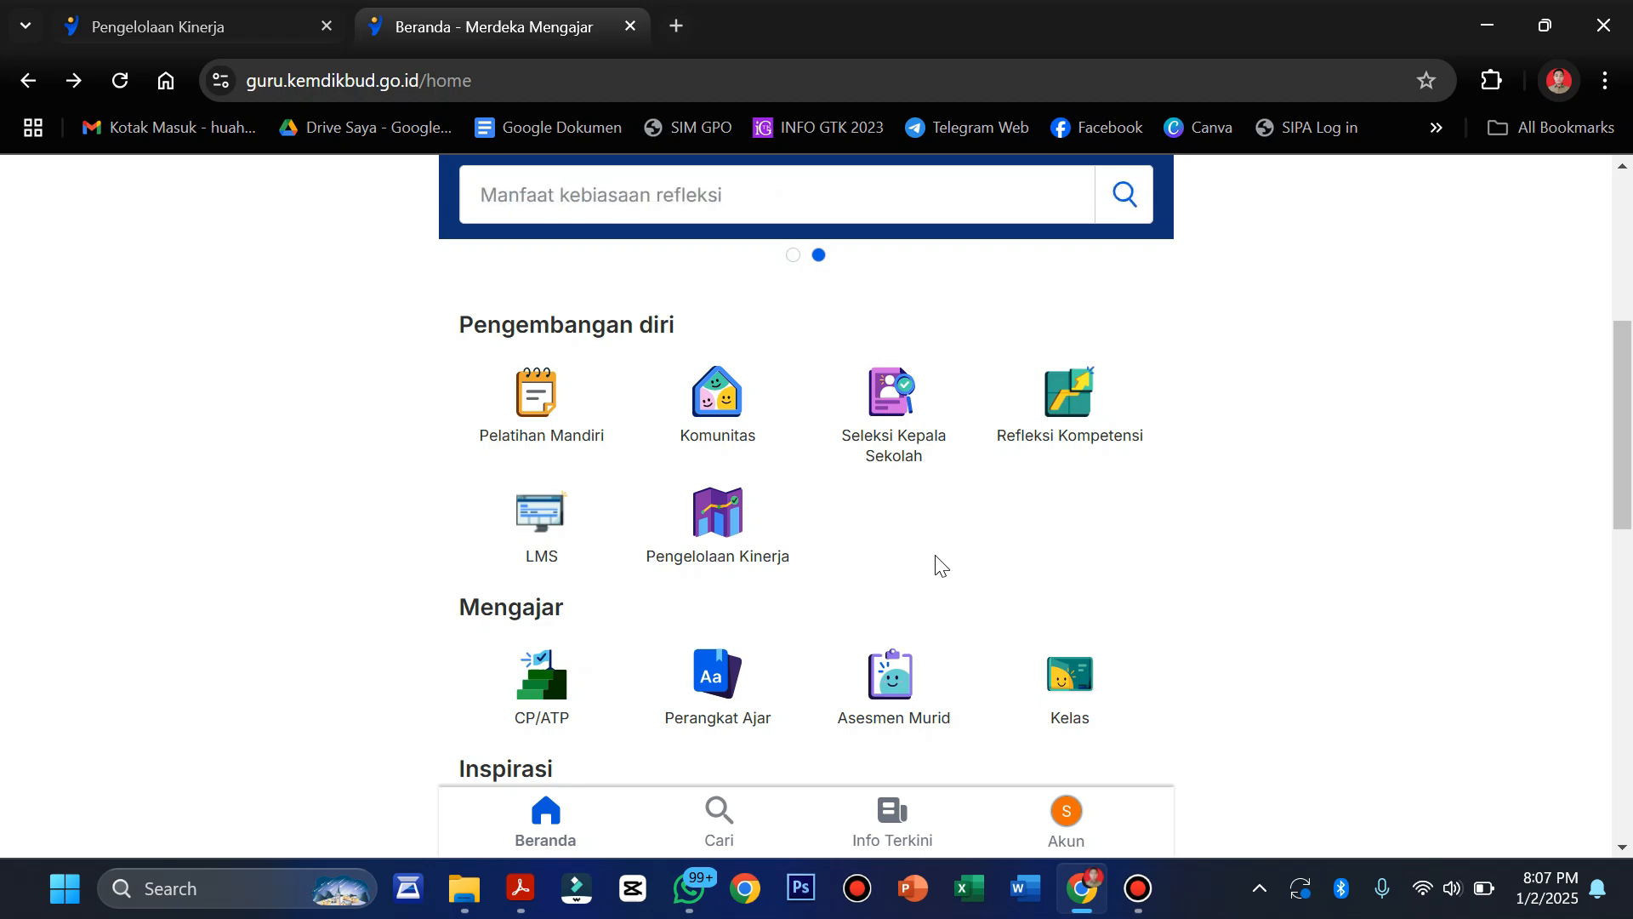
click(151, 10)
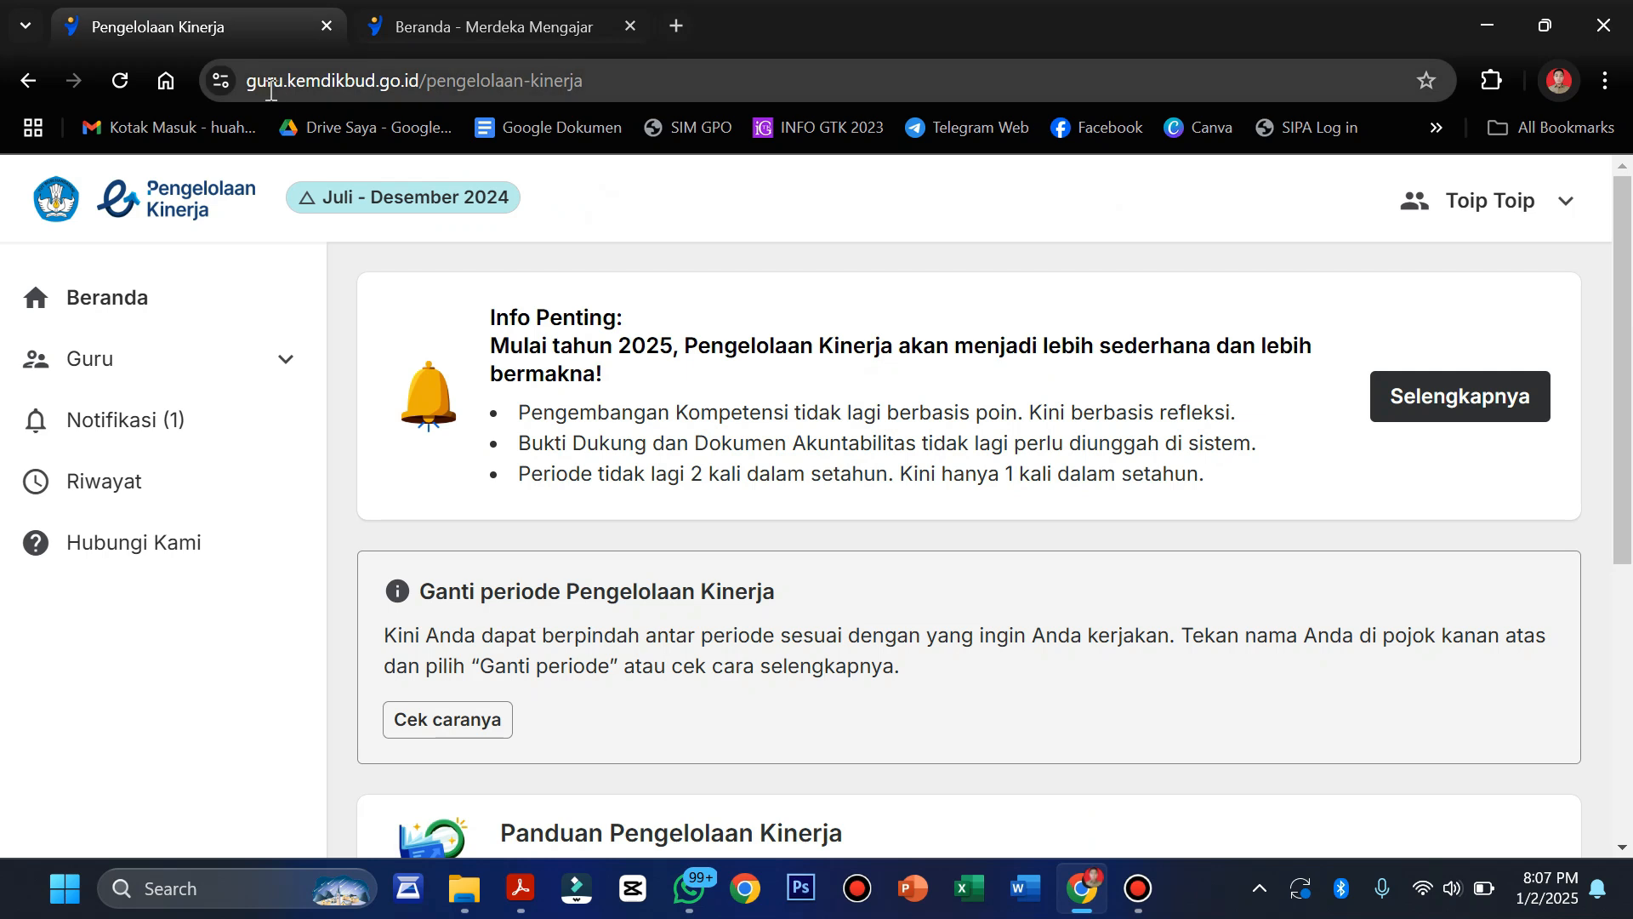
click(598, 76)
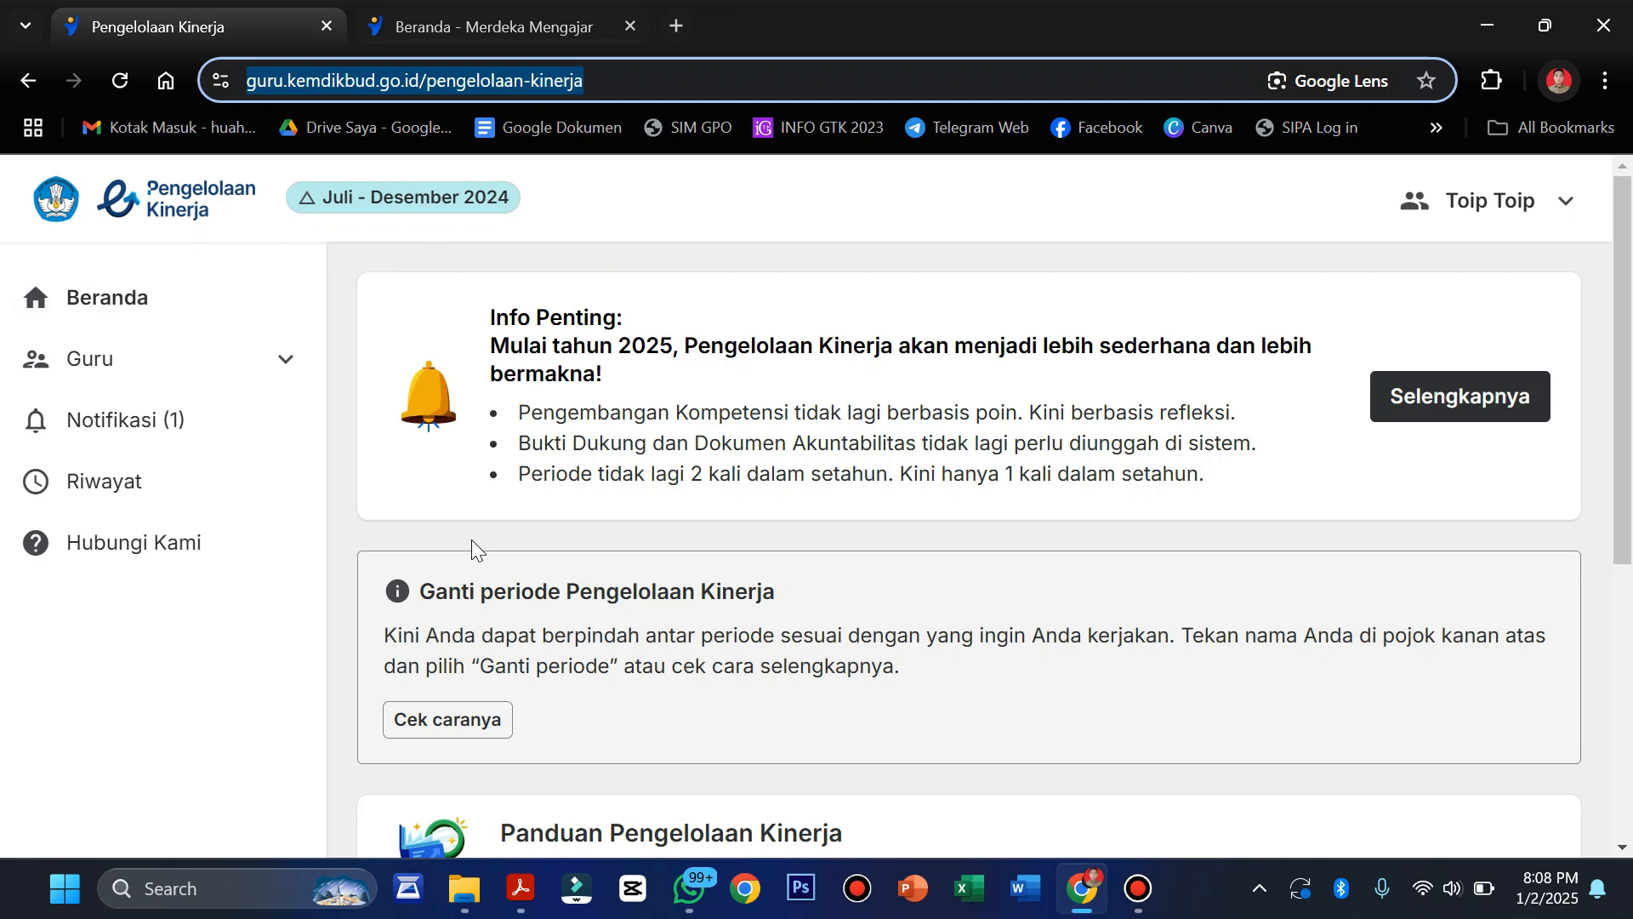
- Open the teacher's Sebagai Pegawai page and switch the Pengelolaan Kinerja period to Januari - Desember 2025
click(120, 361)
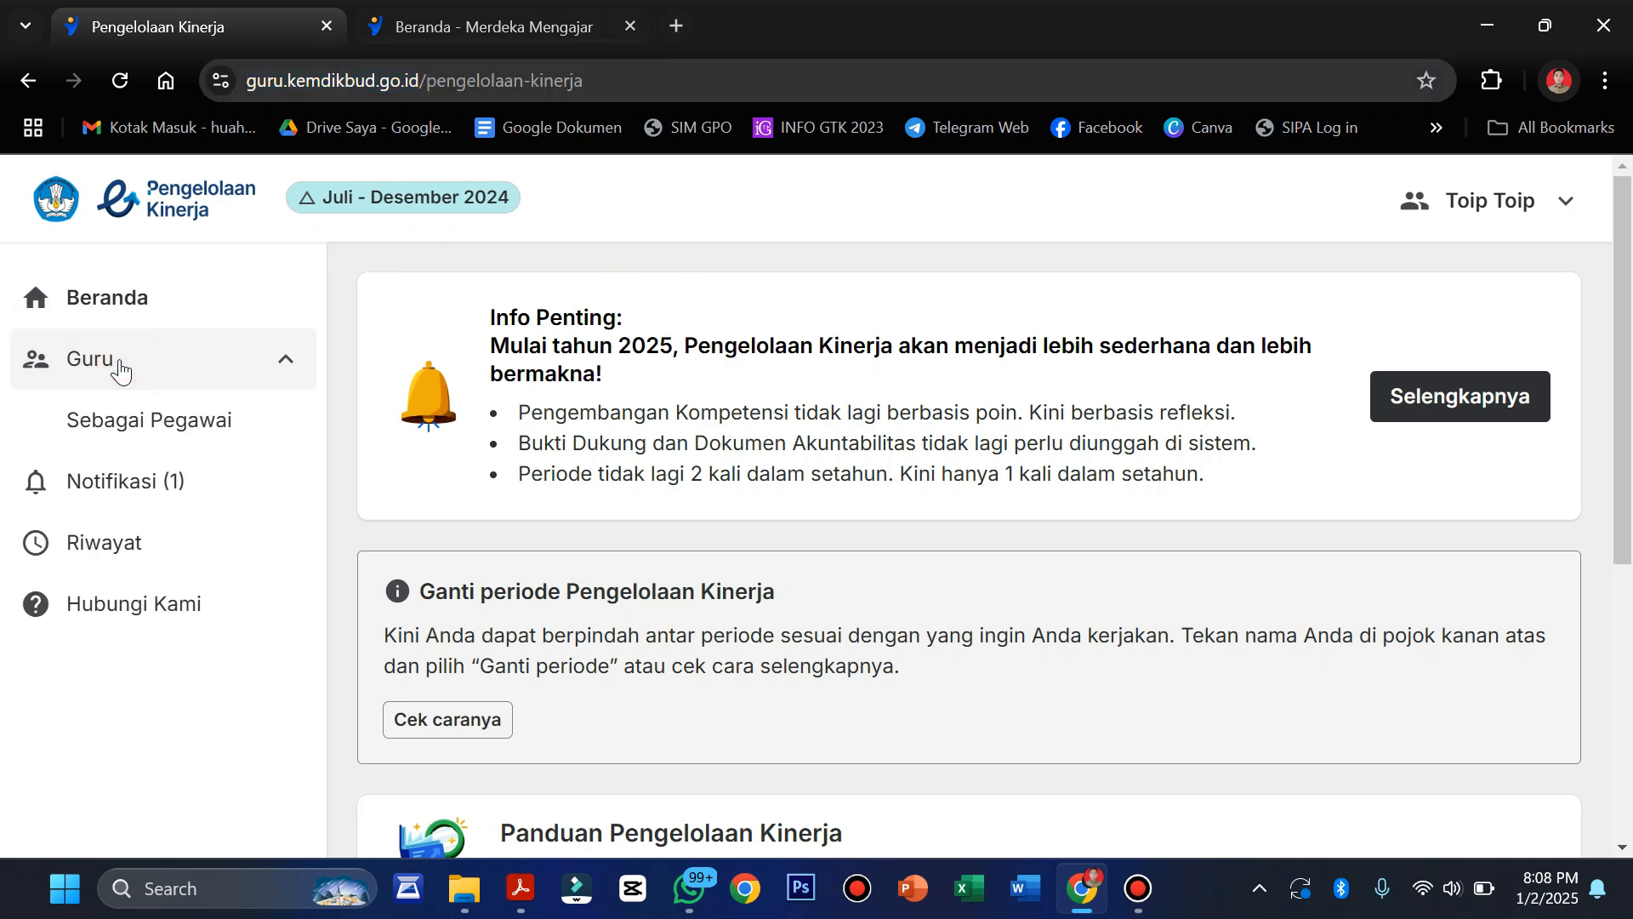
click(149, 437)
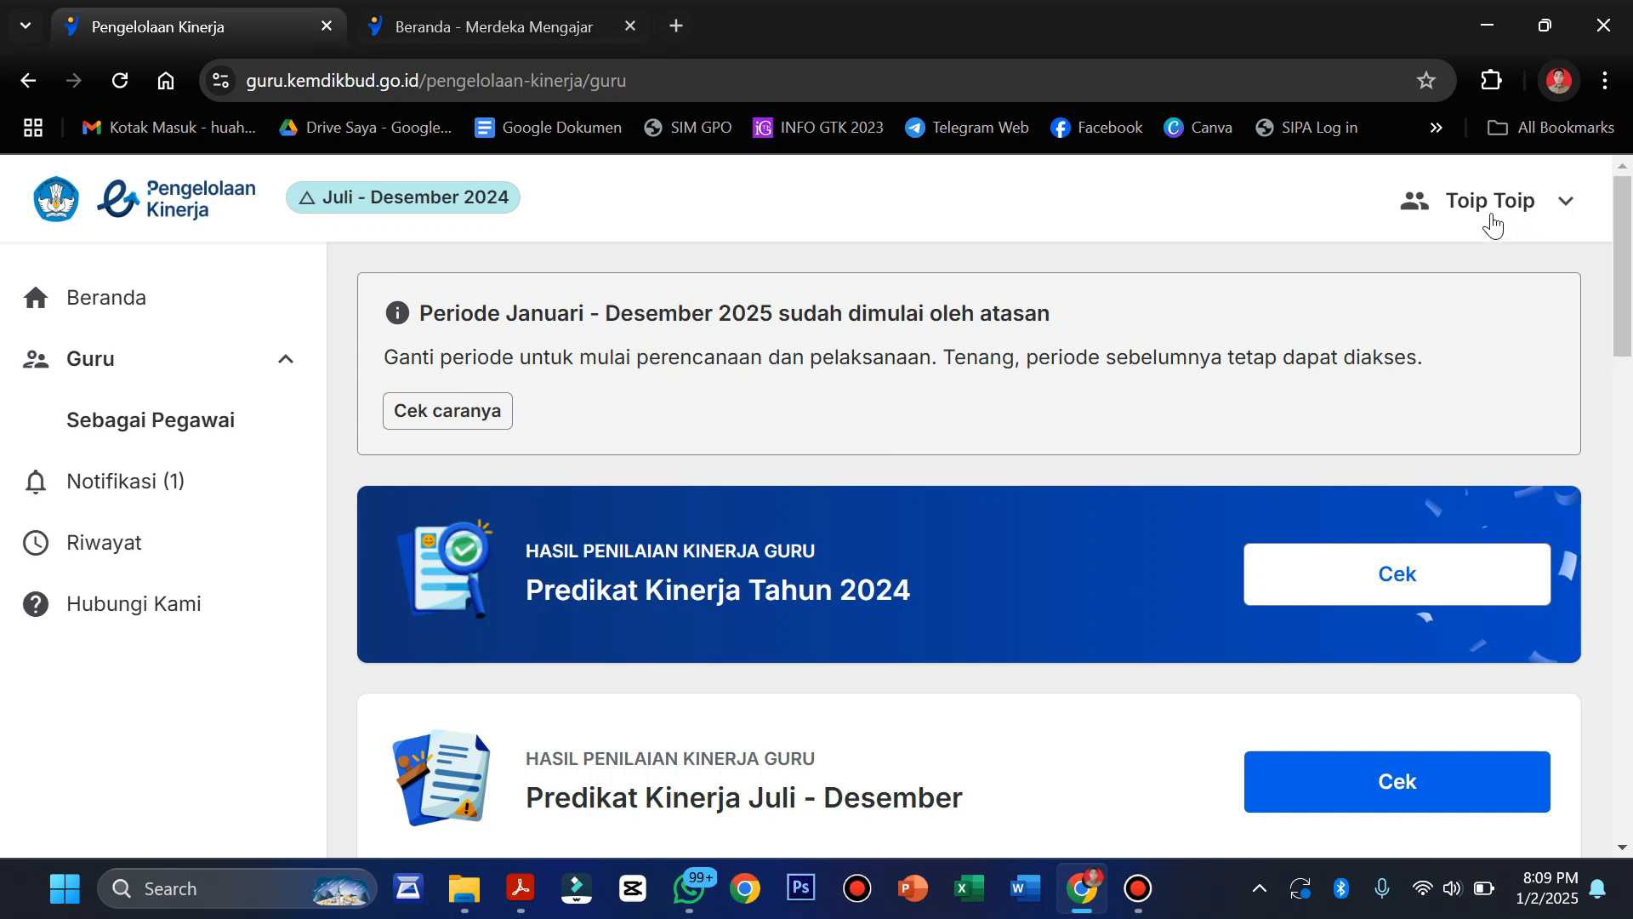
click(1564, 202)
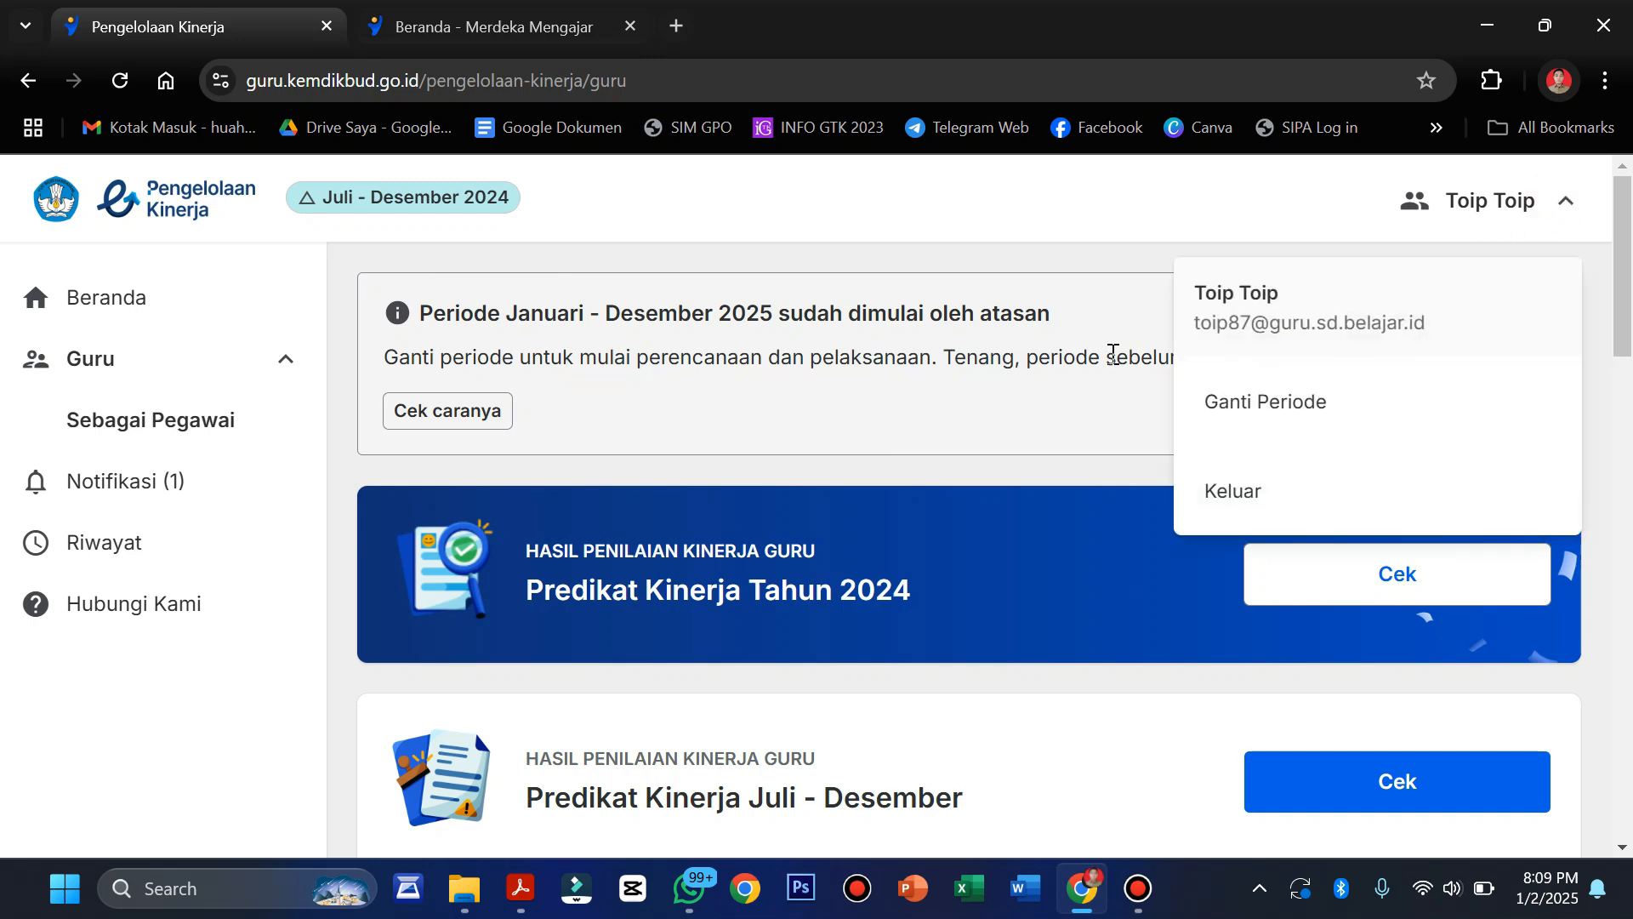
click(1313, 426)
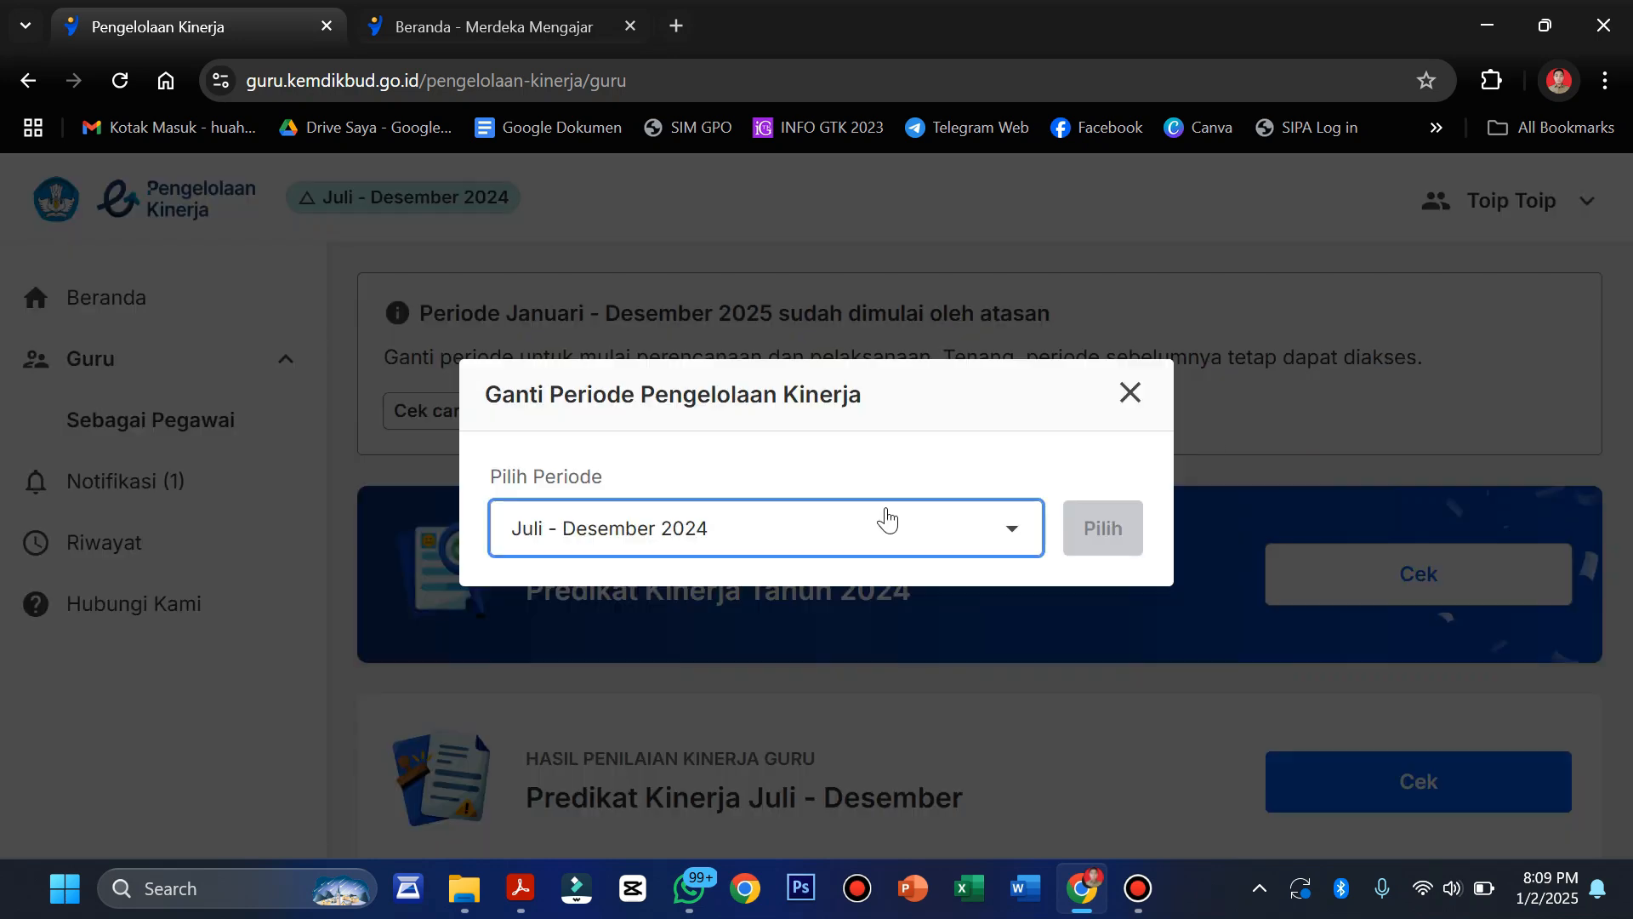
click(948, 528)
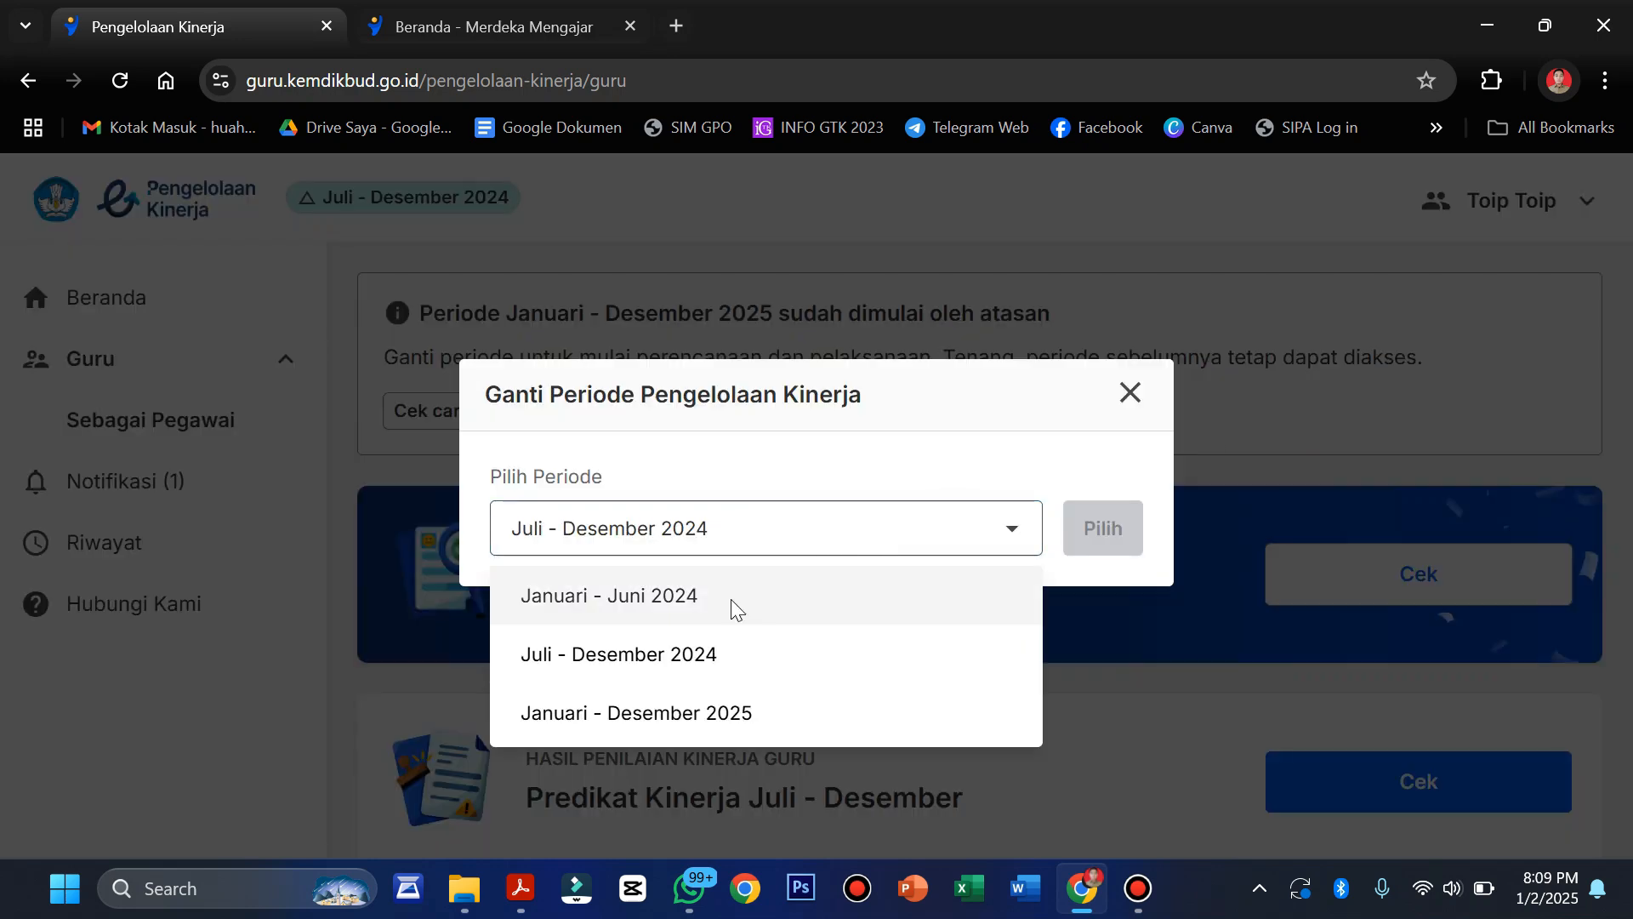
click(705, 713)
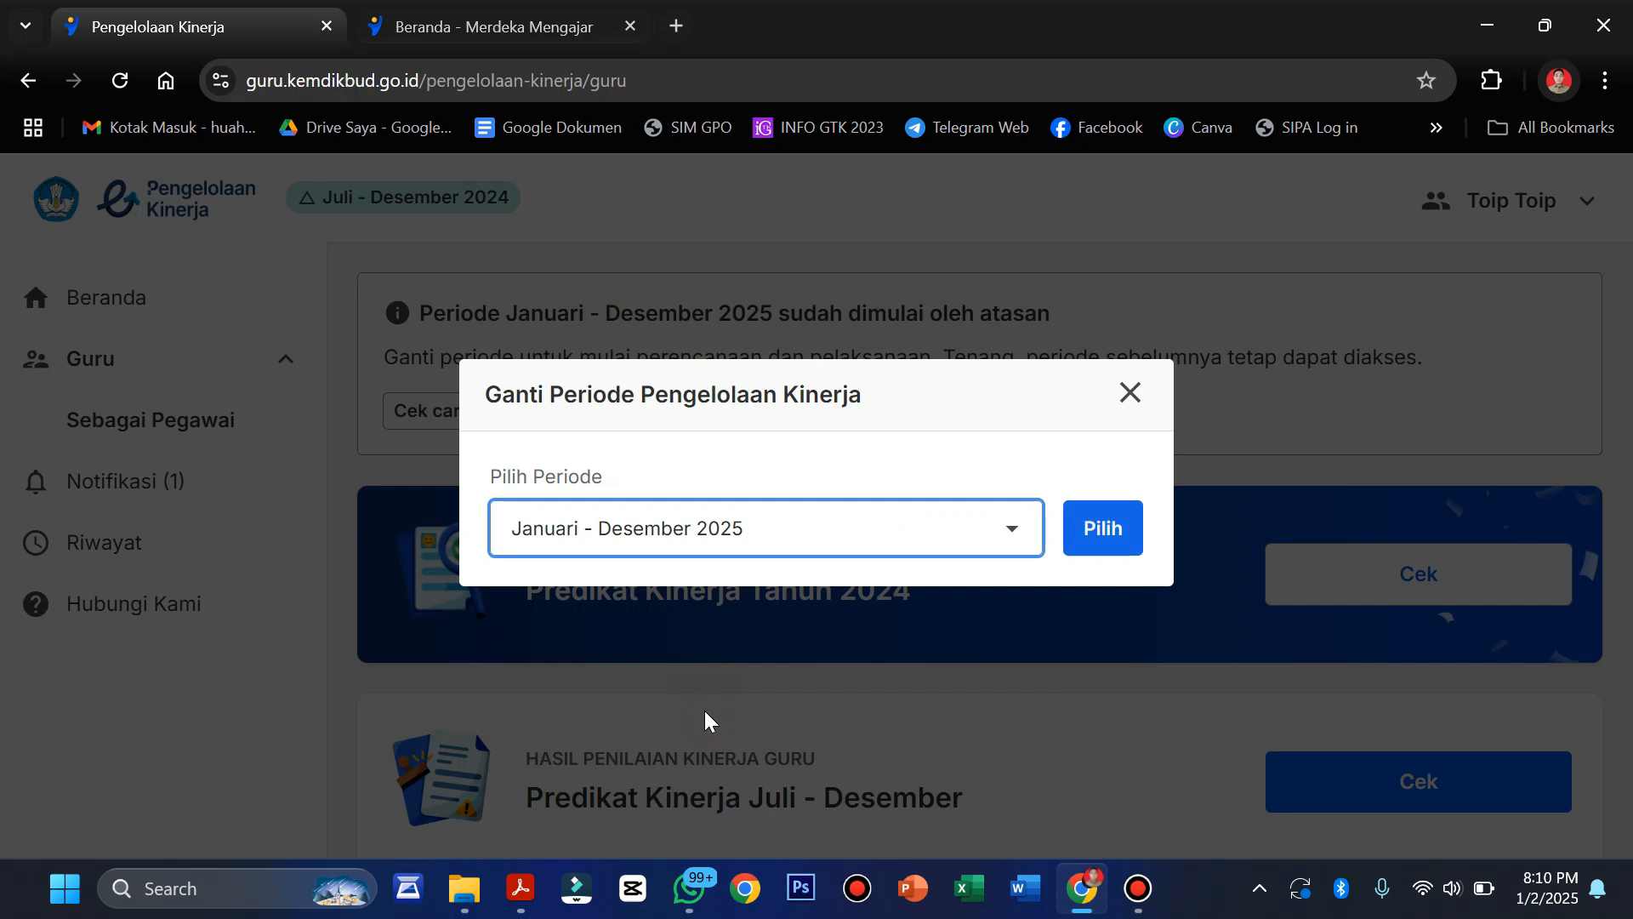
click(1106, 534)
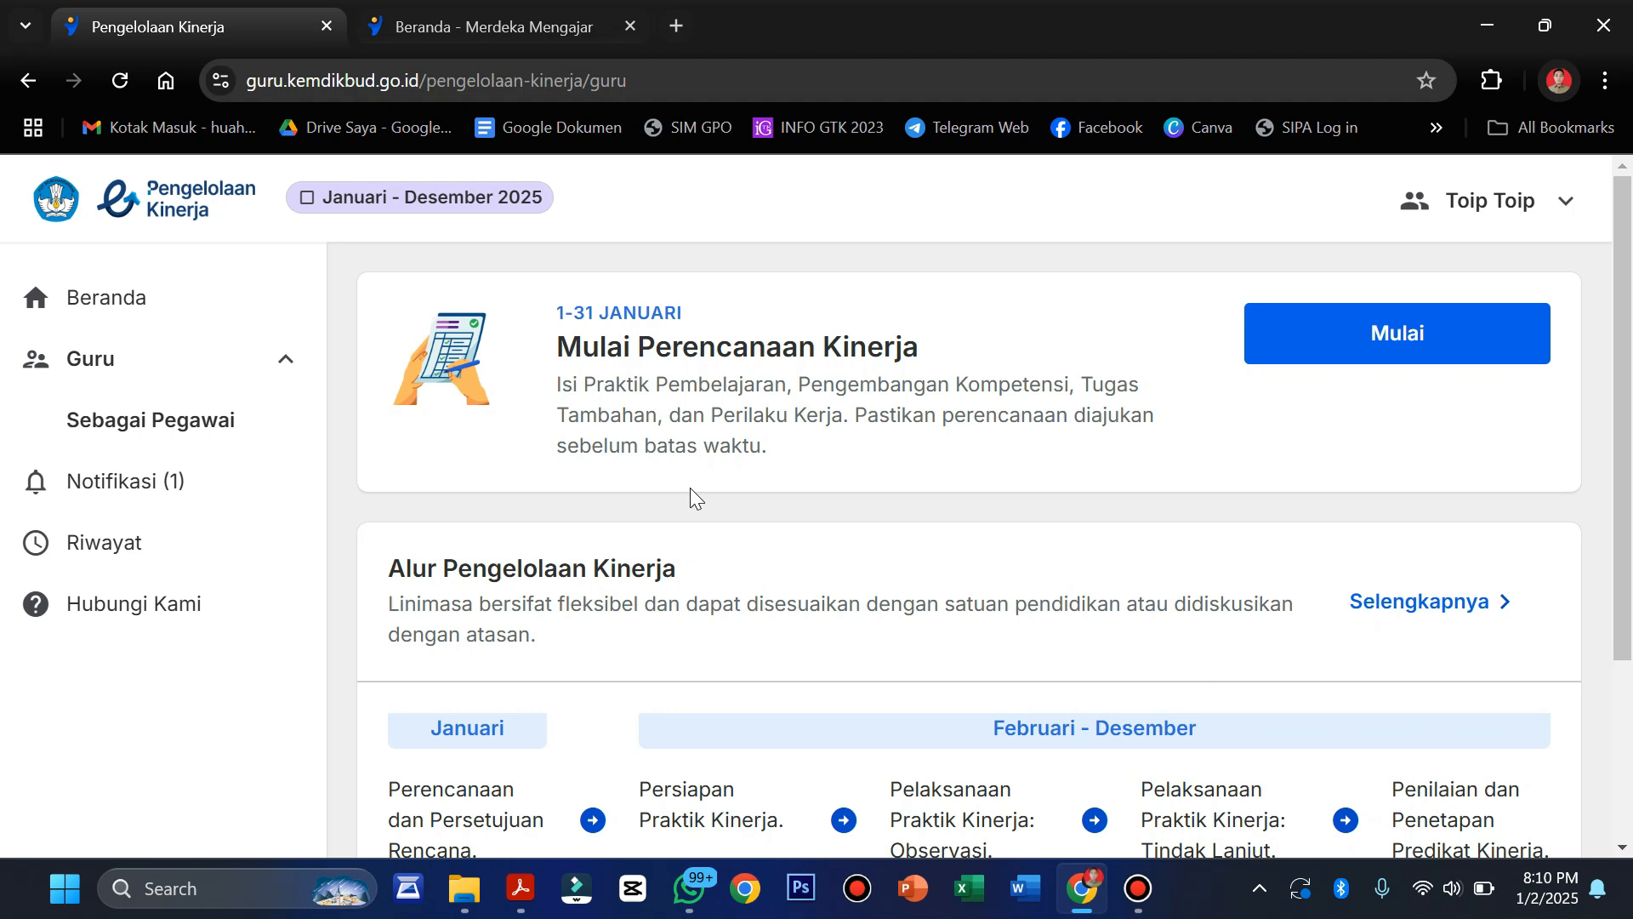
- Look through the Alur Pengelolaan Kinerja timeline and start the Perencanaan Kinerja
scroll(749, 554, down, 3)
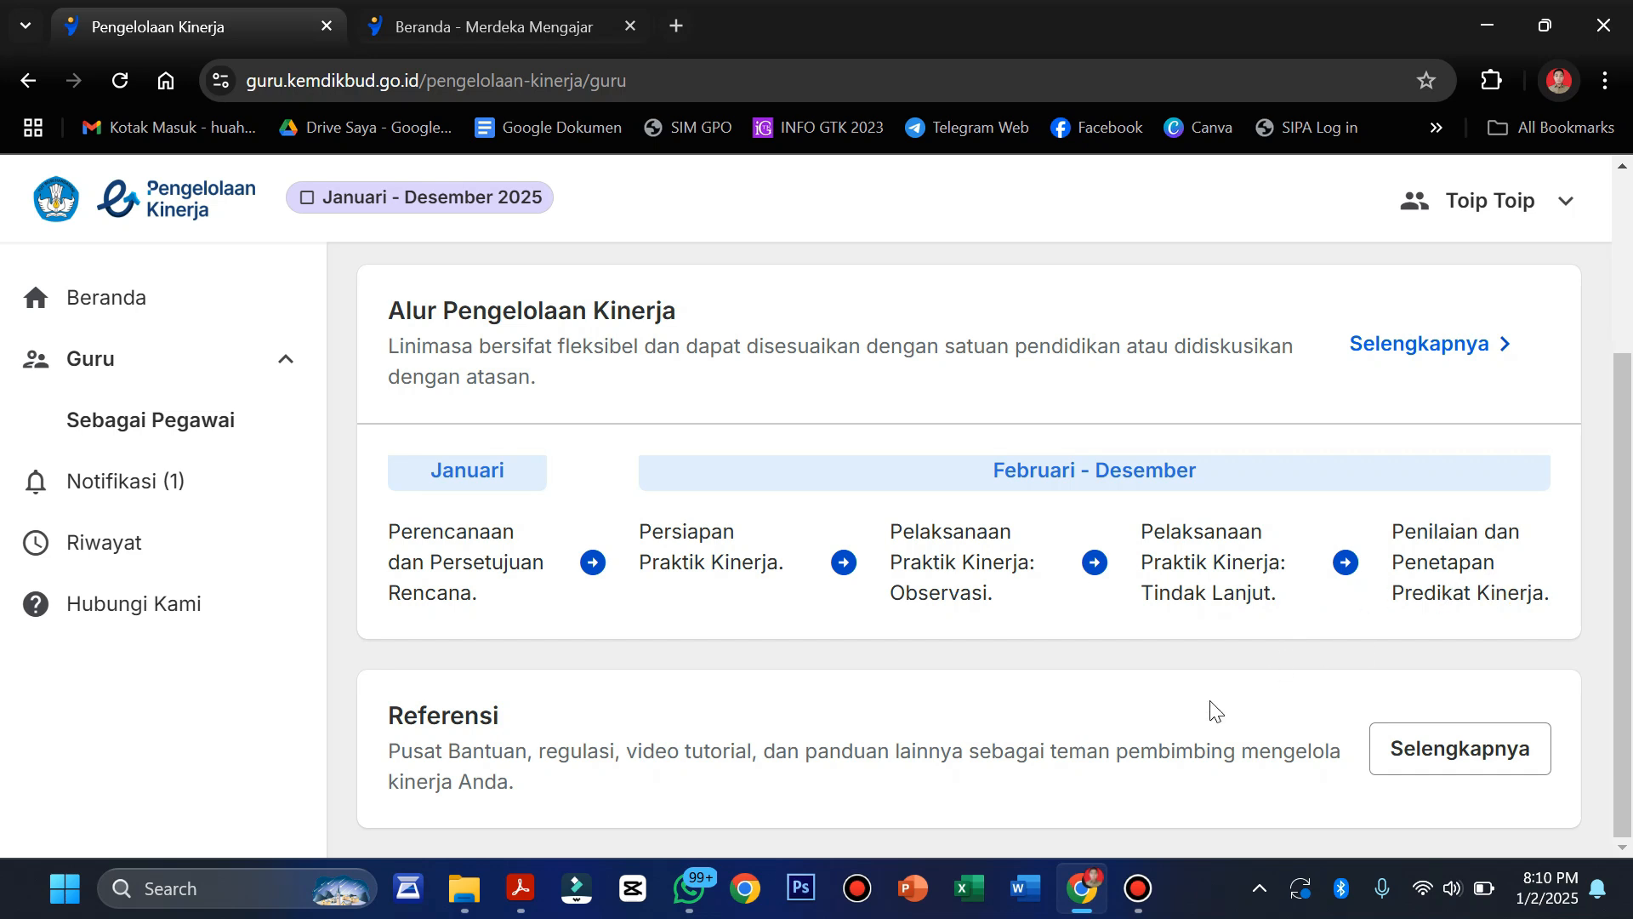
scroll(1212, 708, up, 1)
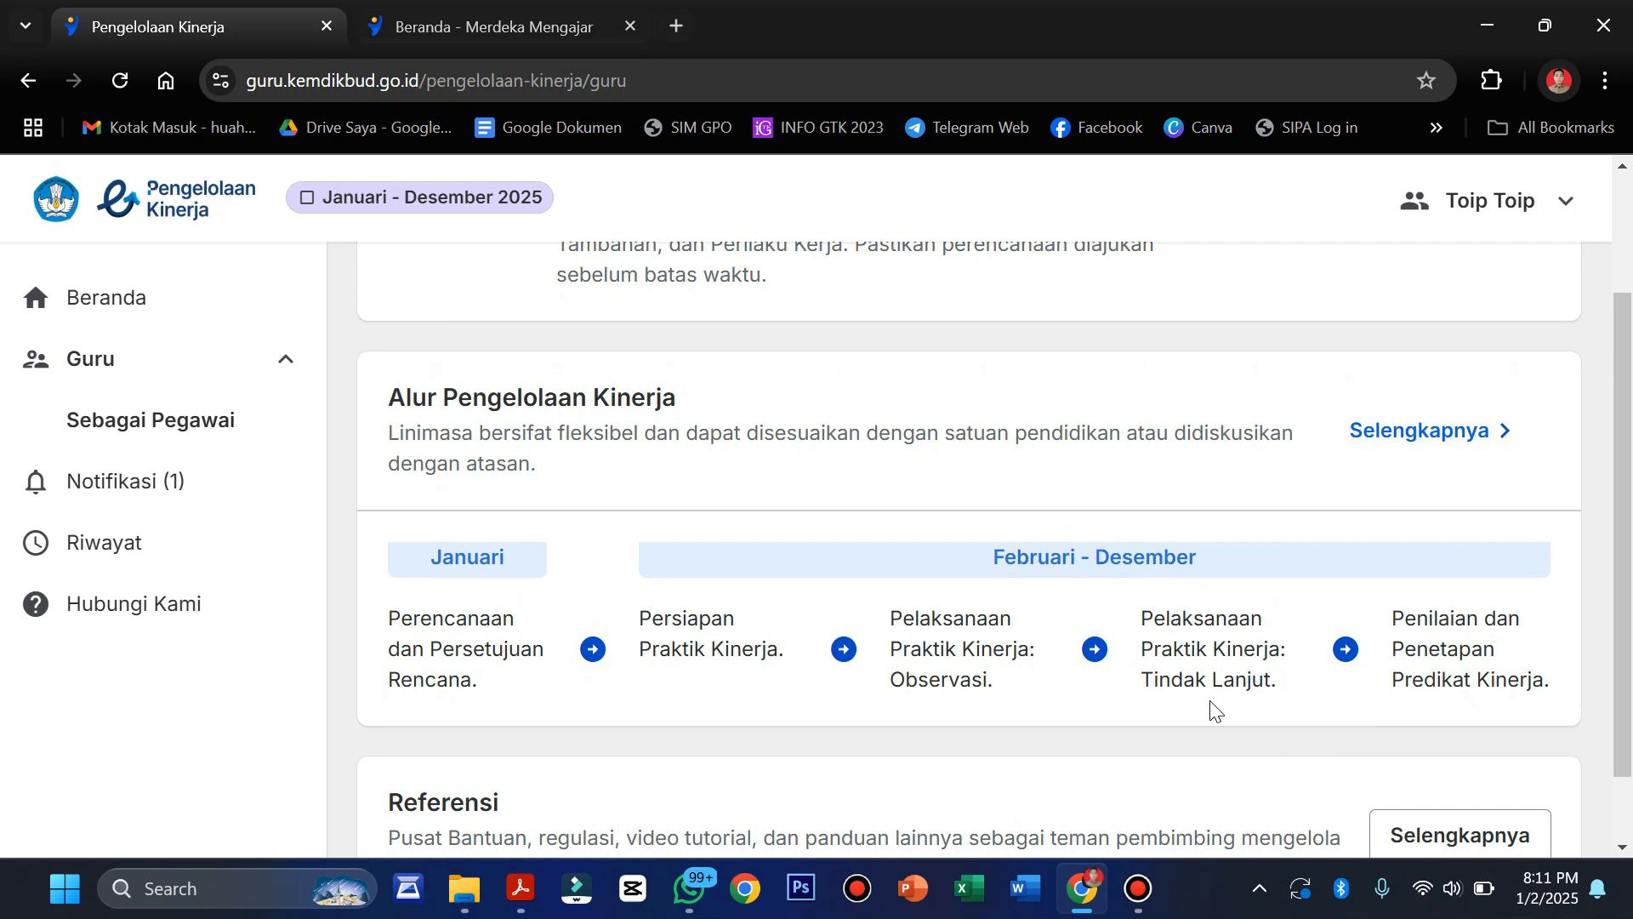
scroll(1214, 711, up, 2)
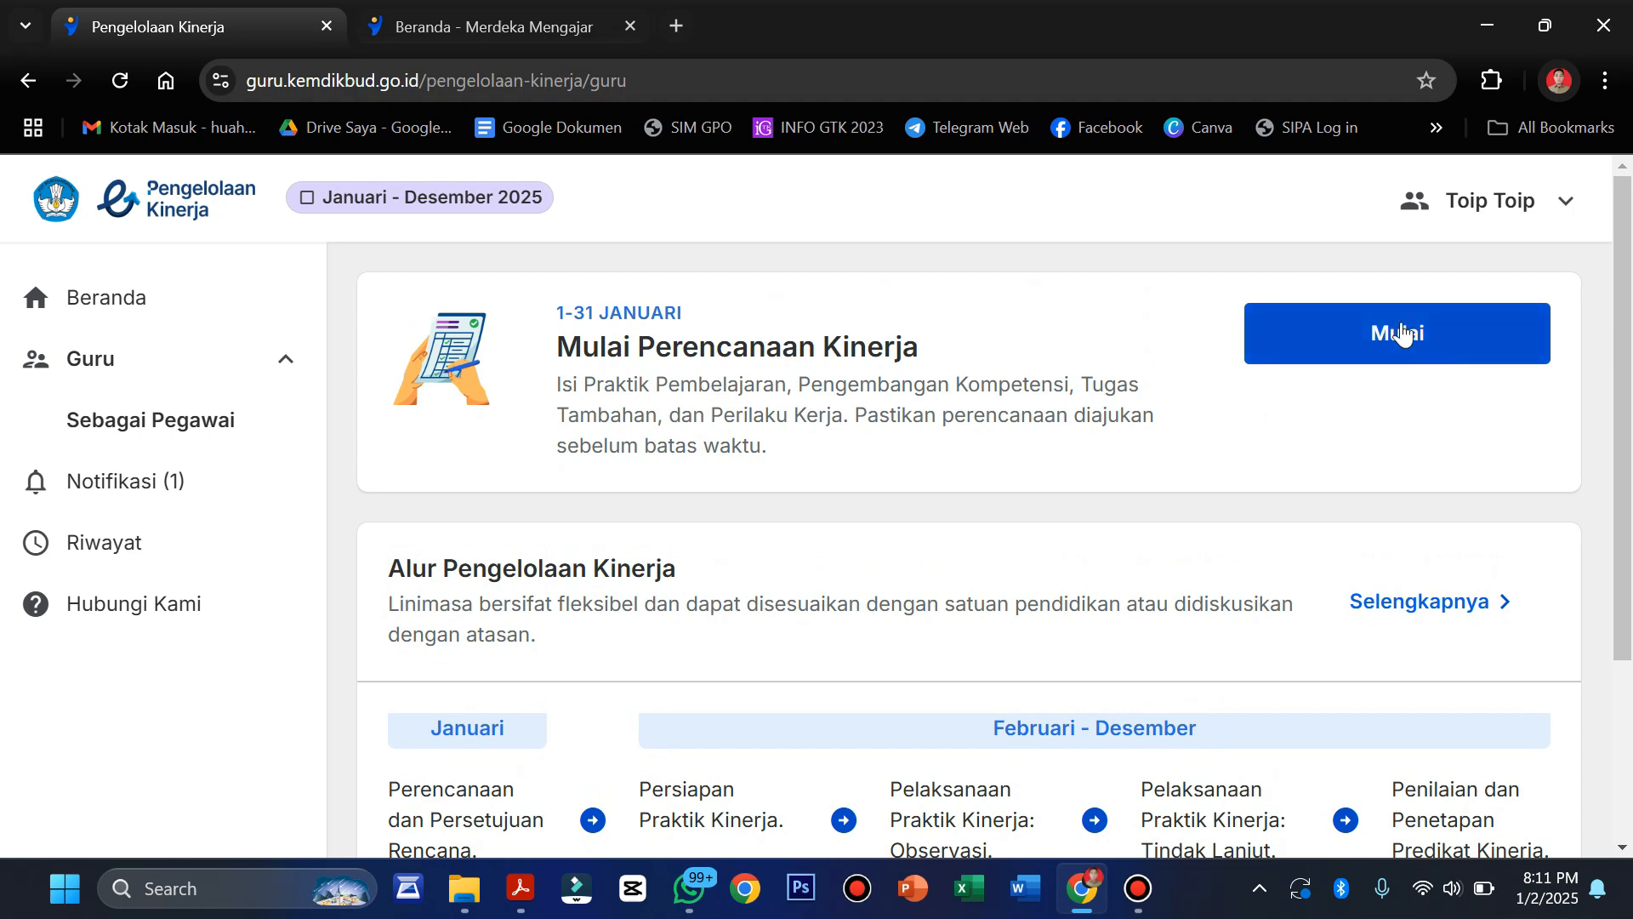
click(1428, 349)
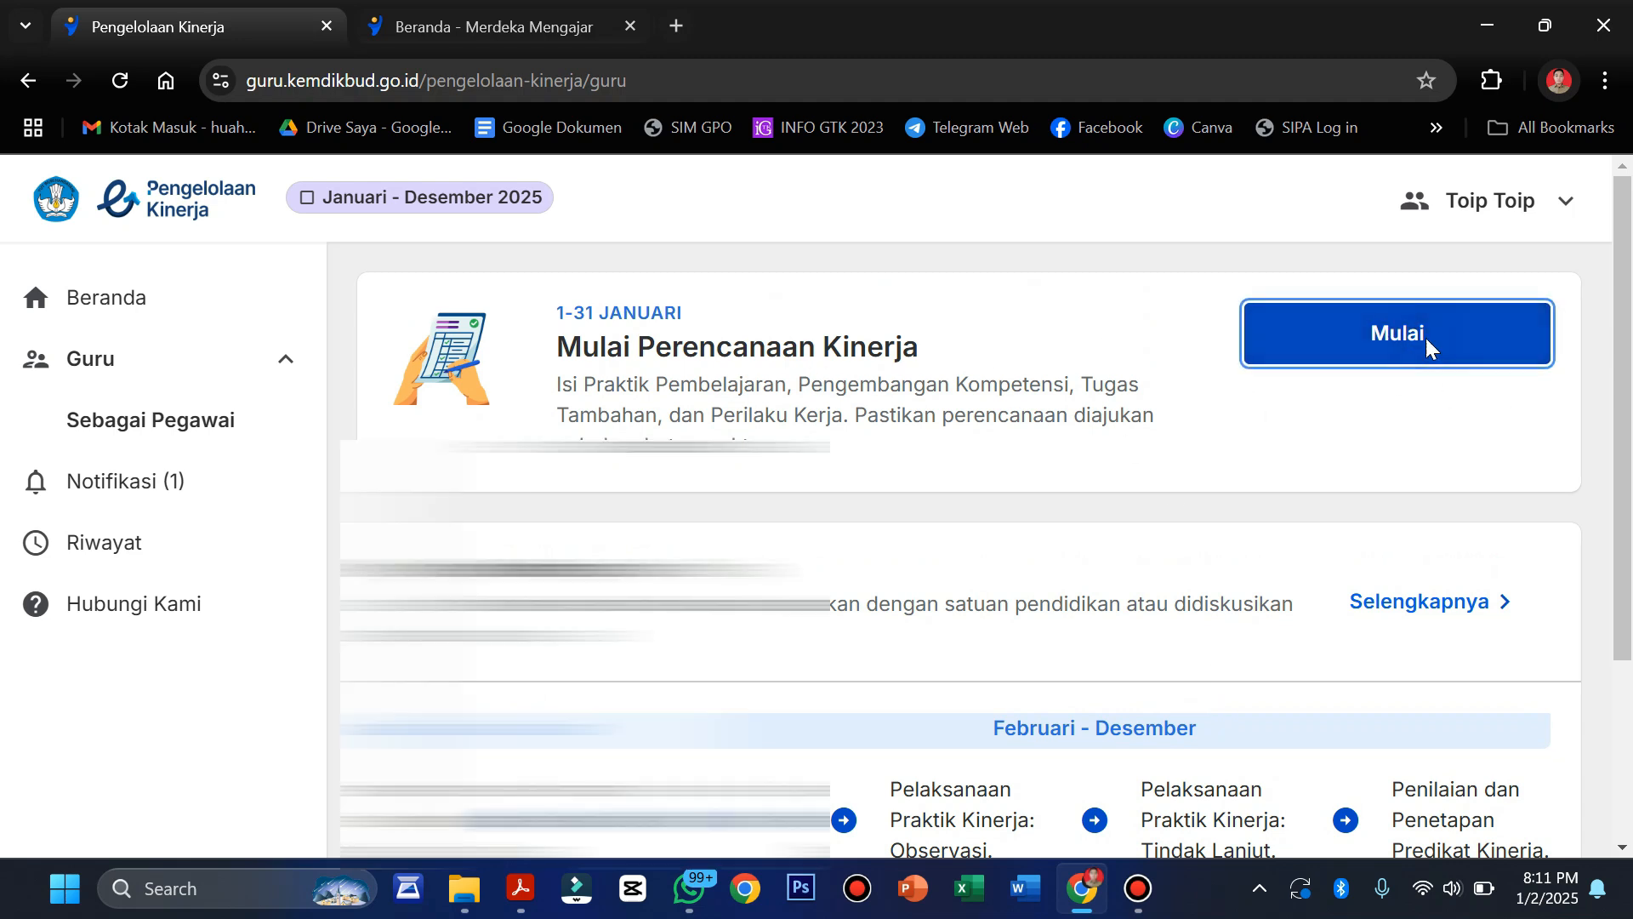
- Edit the personal data and set Pangkat, Golongan Ruang to the rank listed directly before Penata, III/c
scroll(832, 581, down, 1)
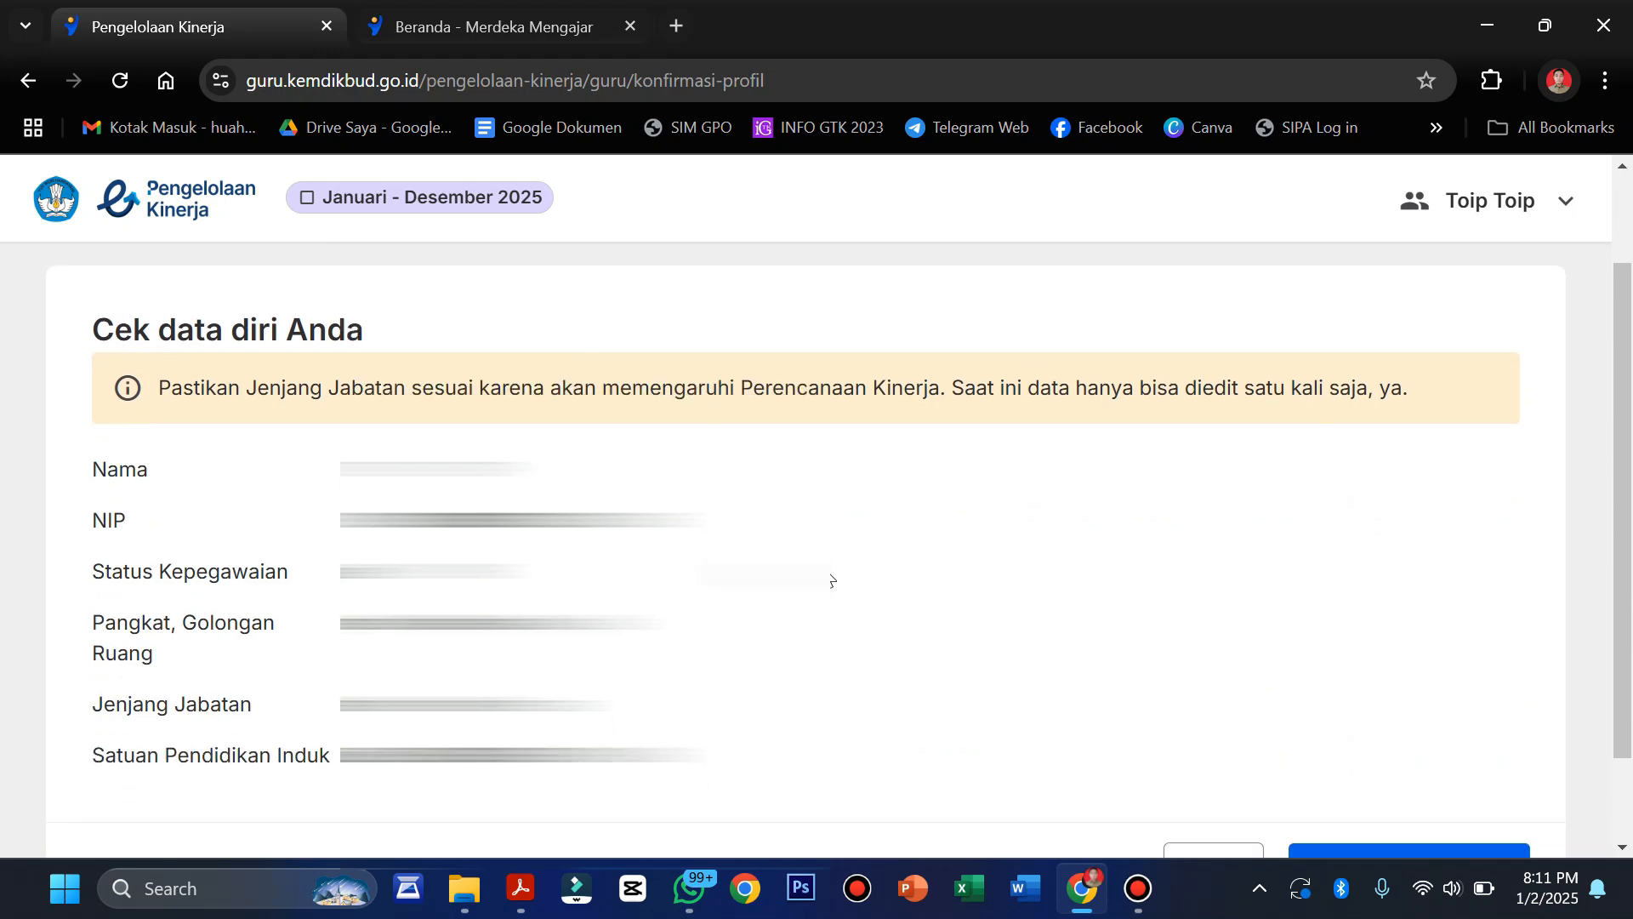
scroll(832, 581, down, 1)
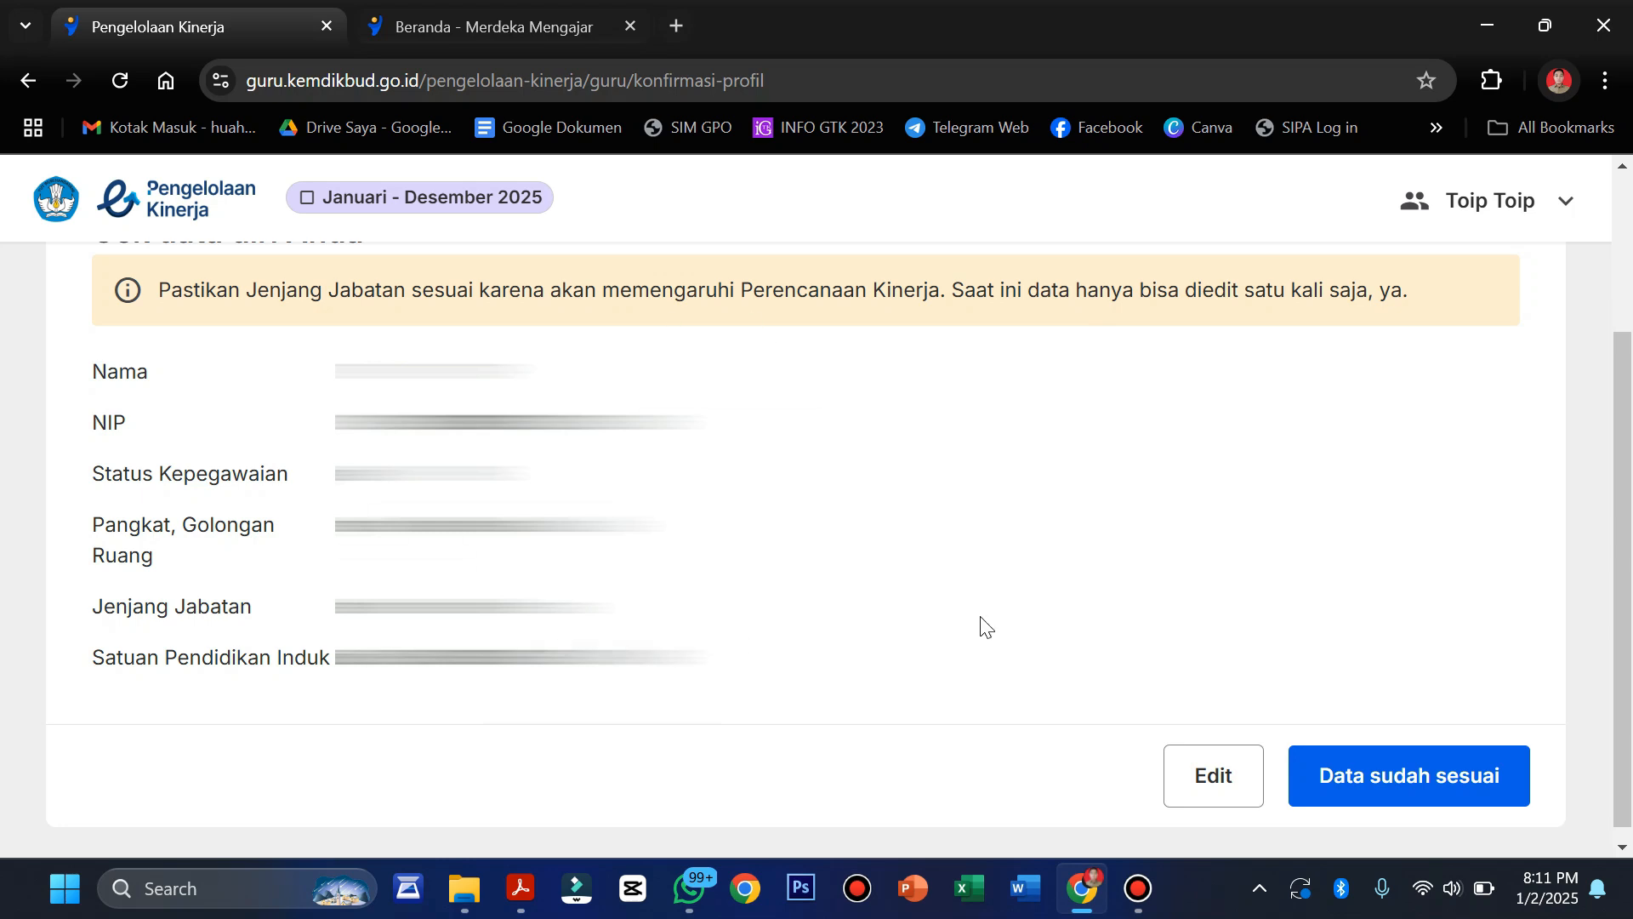
click(1201, 793)
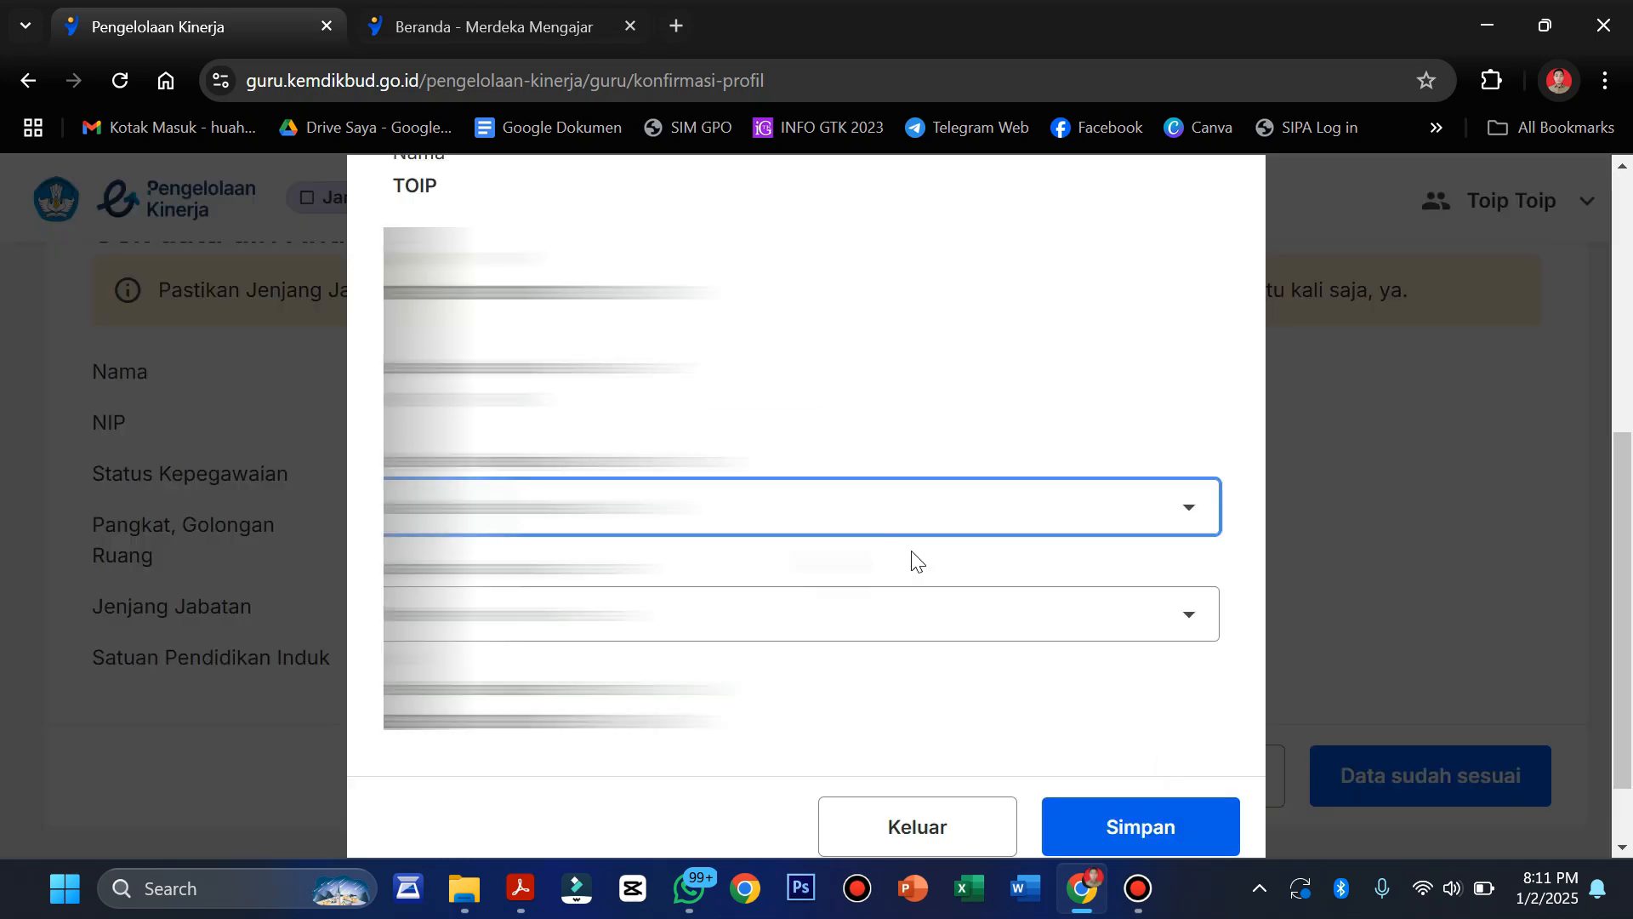
click(1189, 507)
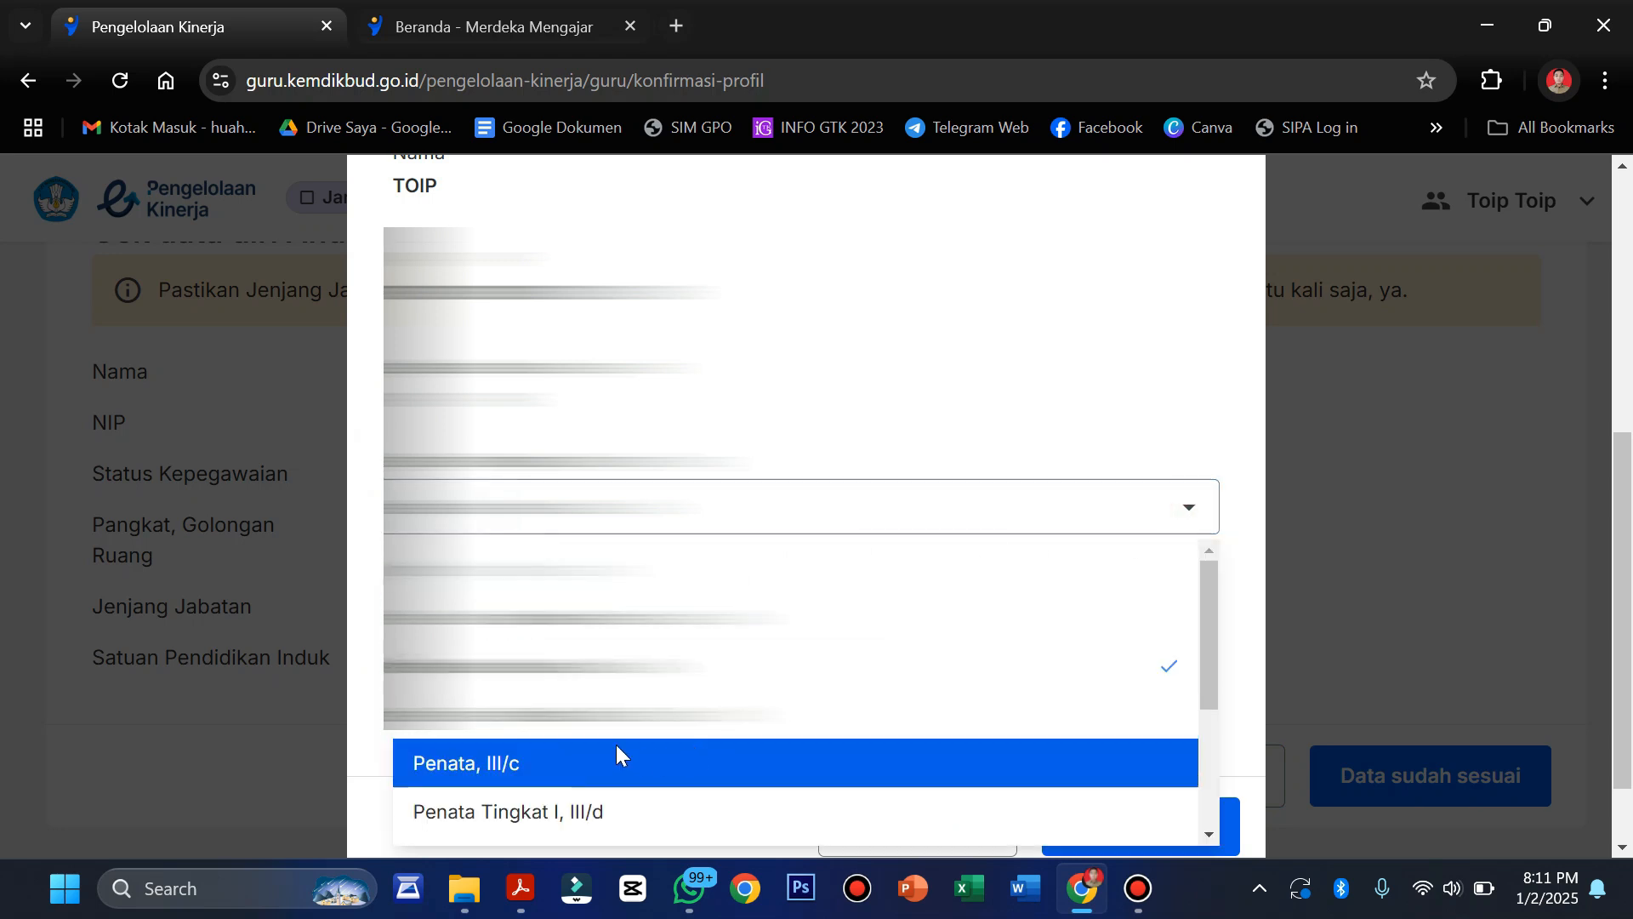
click(552, 729)
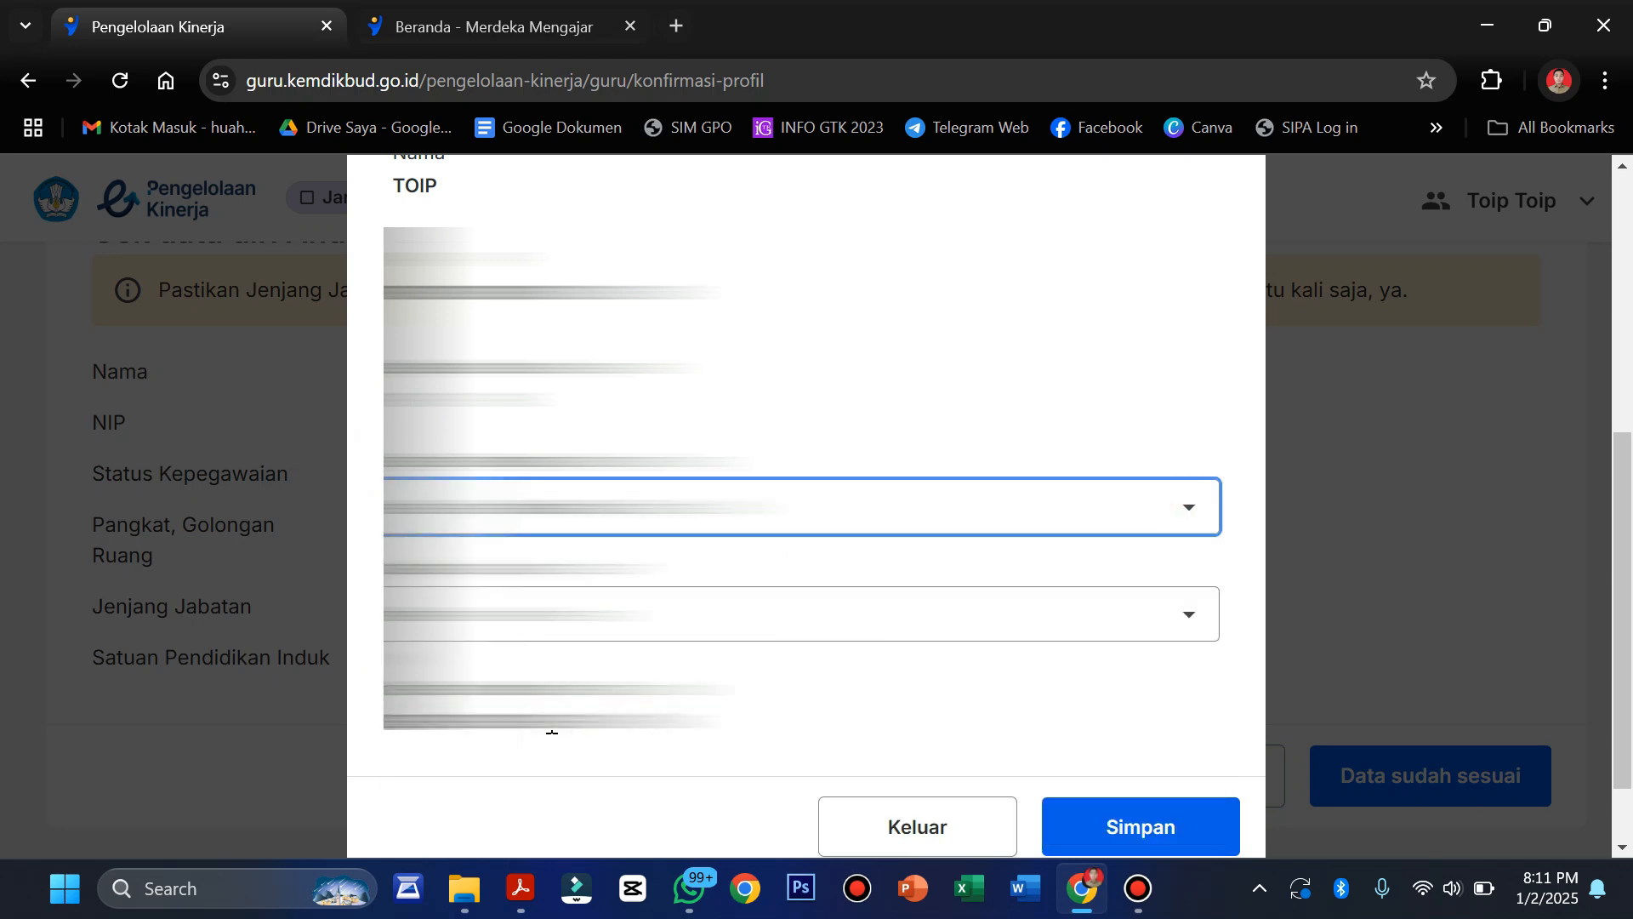
- Check the Jenjang Jabatan options, keep Ahli Pertama, and save the edited personal data
click(877, 628)
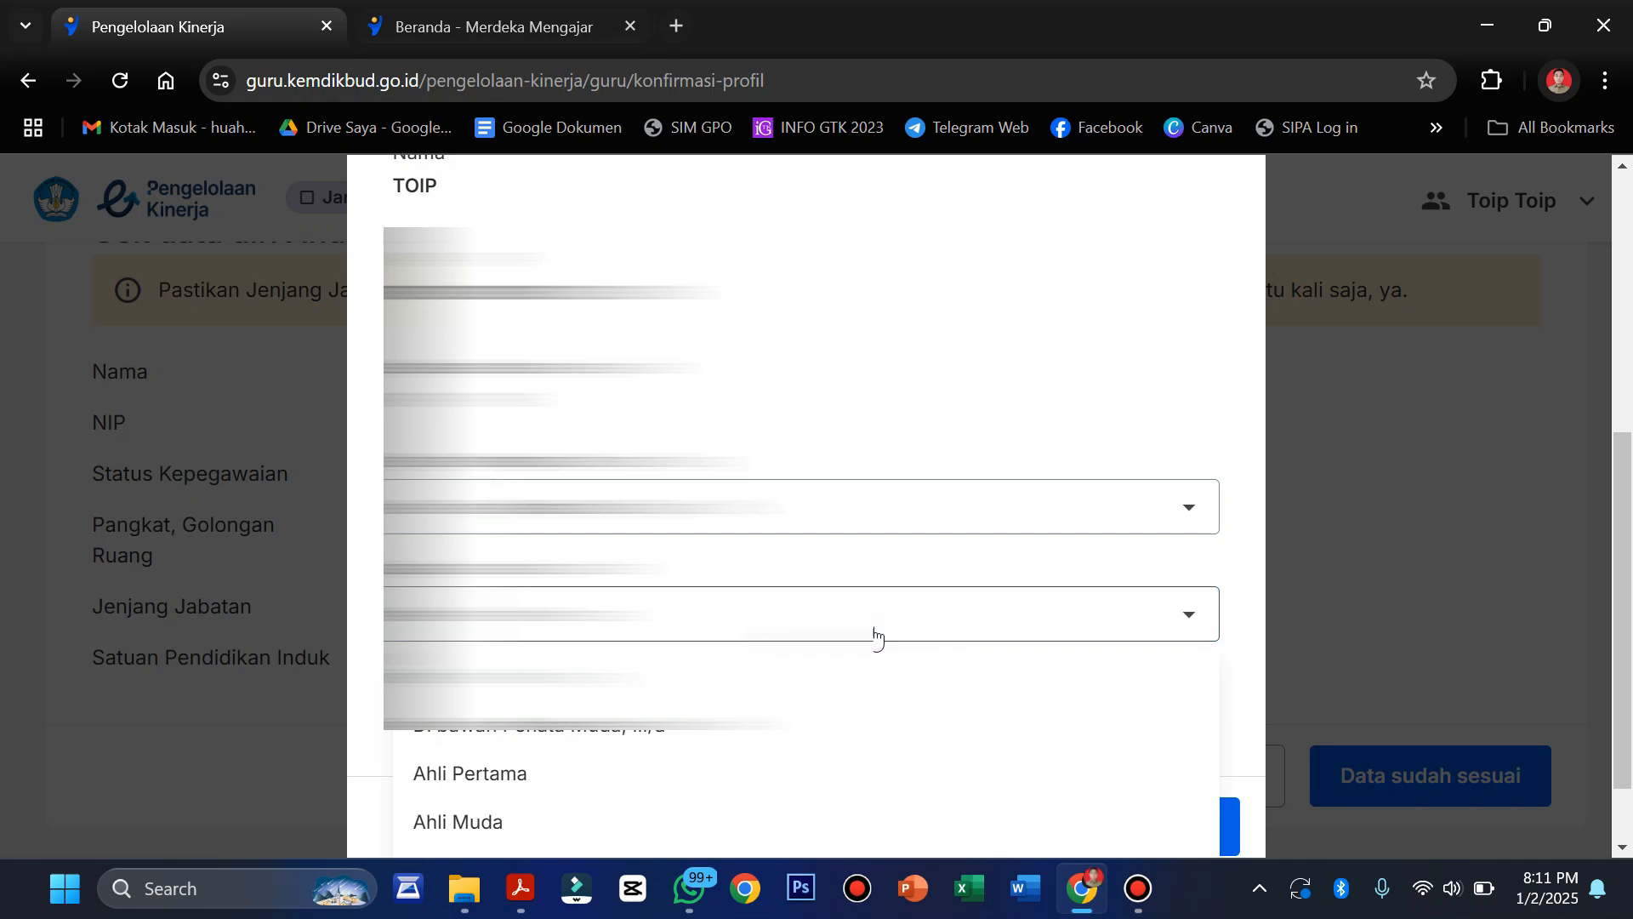
click(877, 633)
click(876, 634)
scroll(877, 638, down, 2)
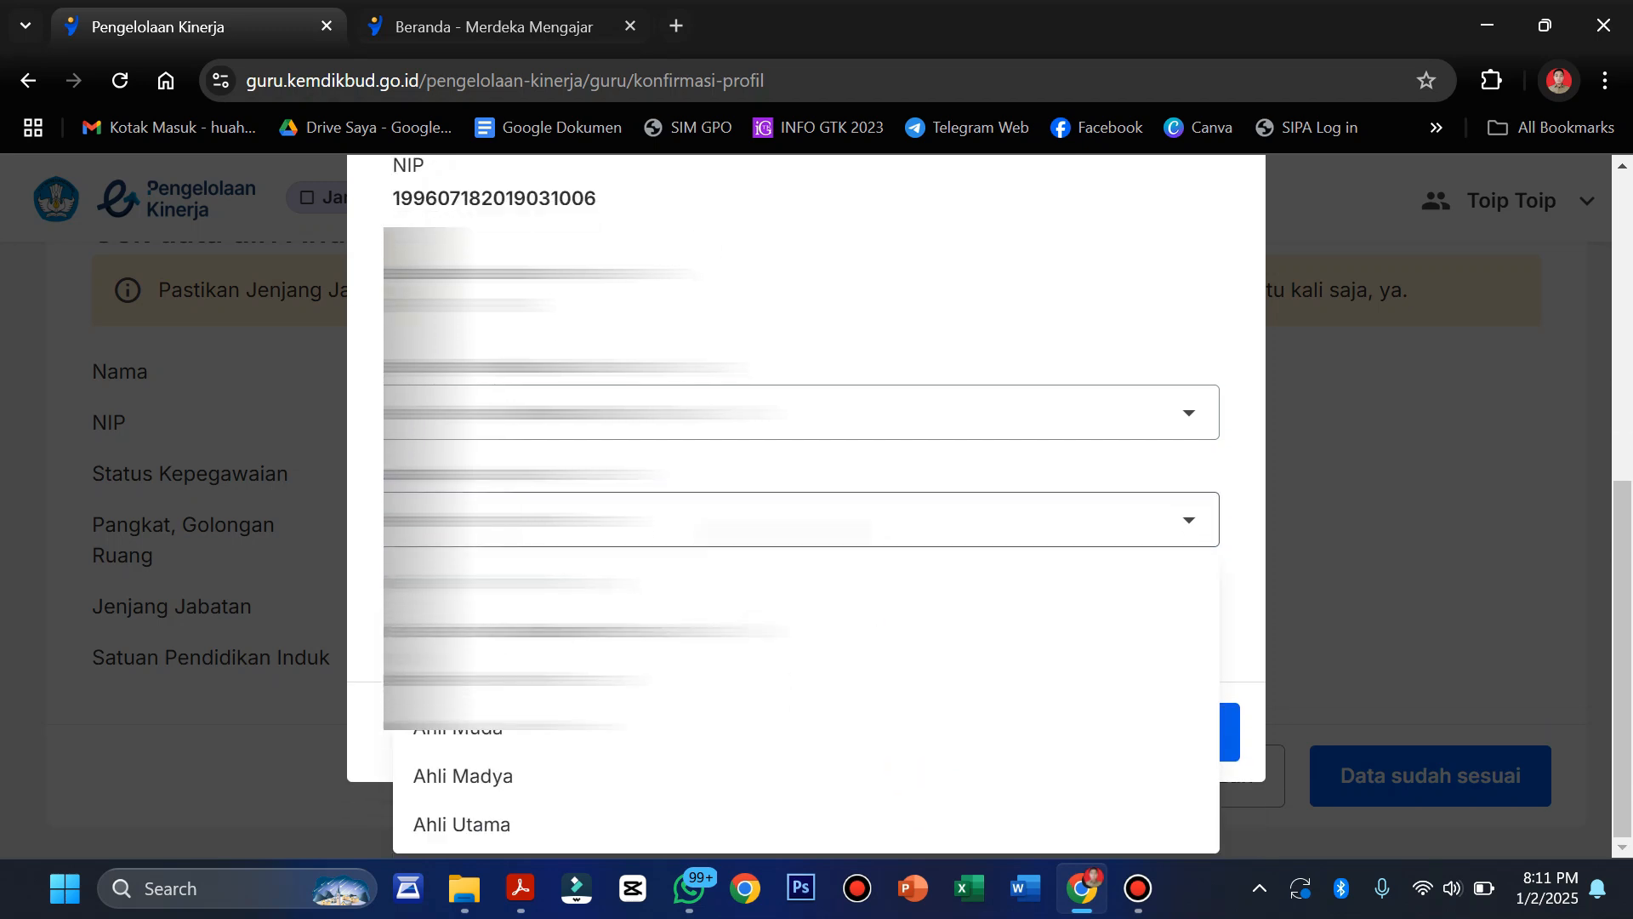
click(904, 775)
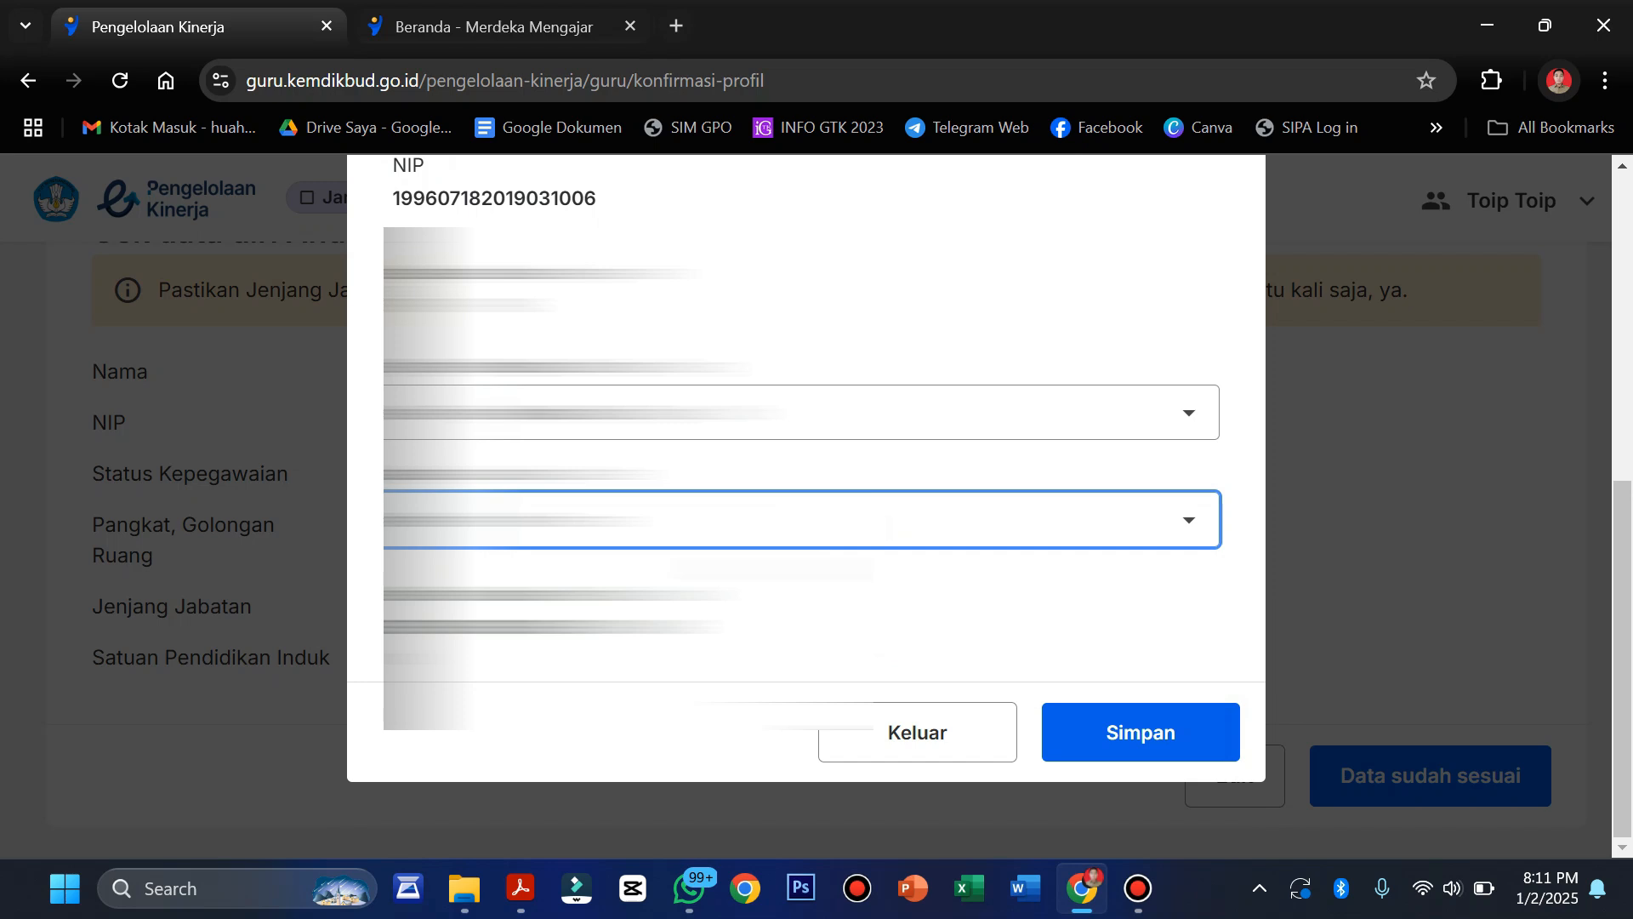
click(1127, 736)
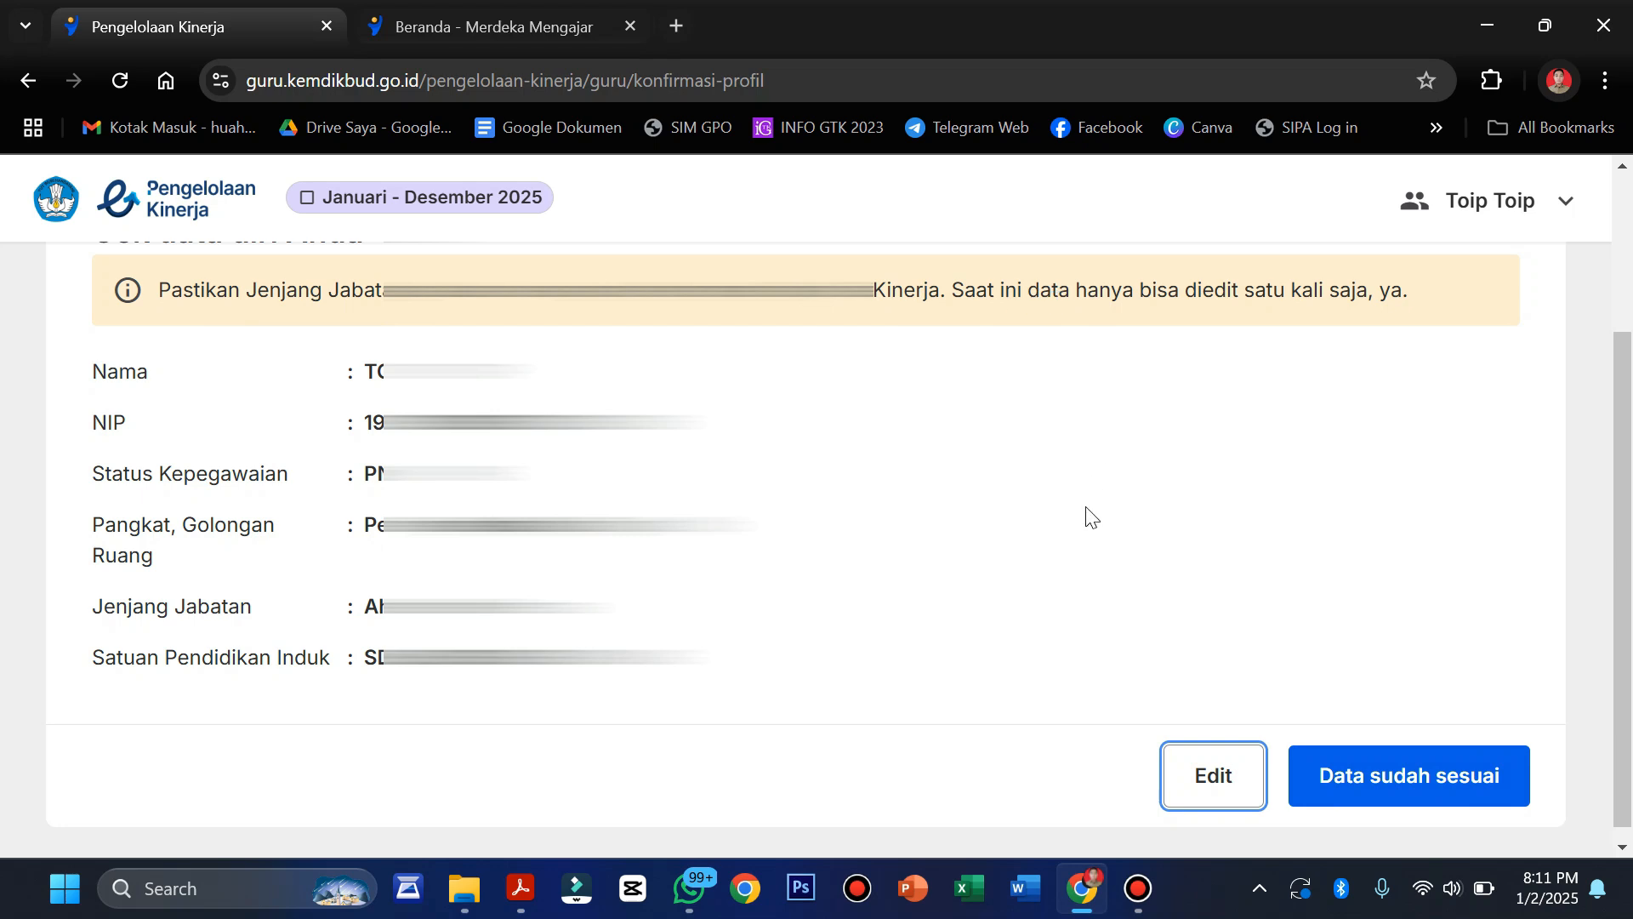
- Recheck the Jenjang Jabatan options in the profile editor without changing them, and confirm the personal data as correct
click(1207, 778)
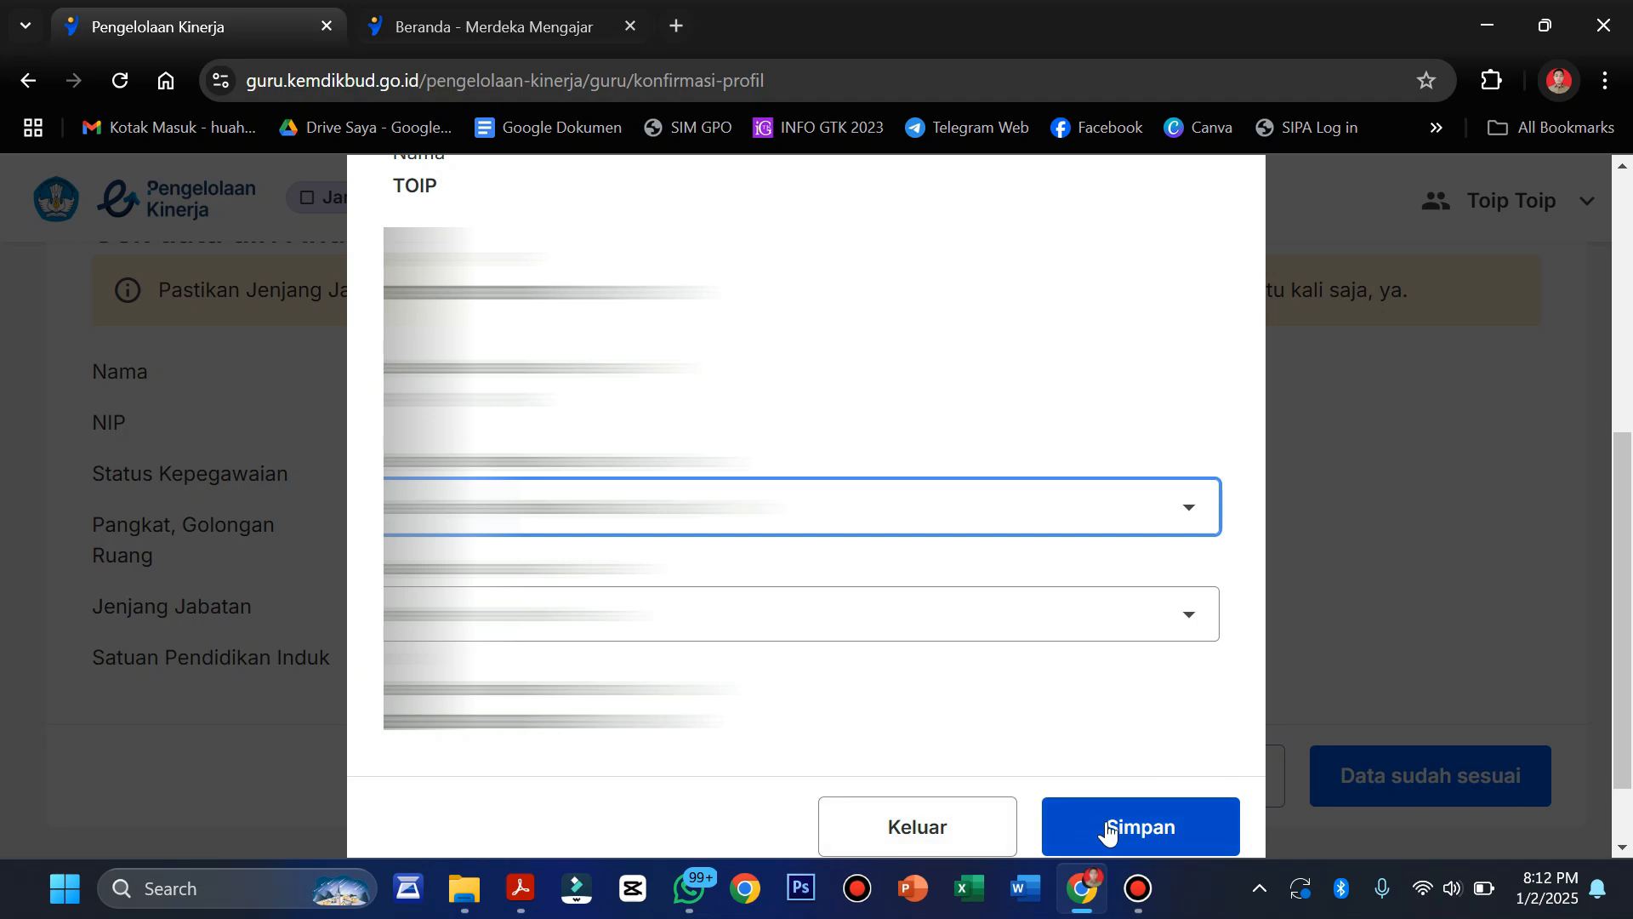
click(1173, 612)
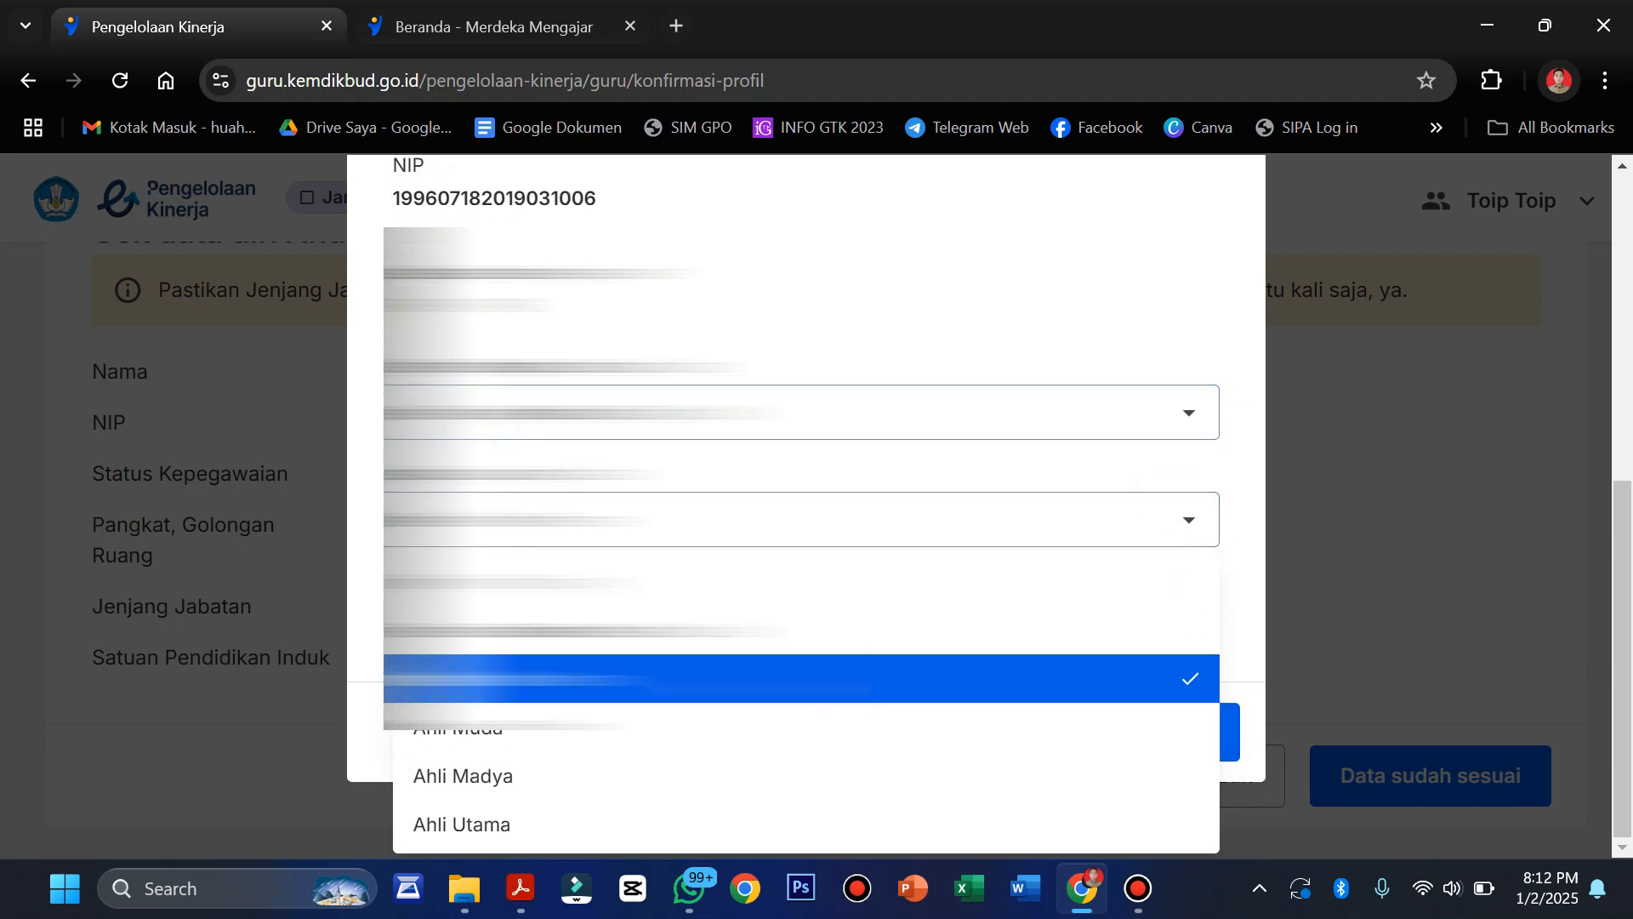
click(1312, 608)
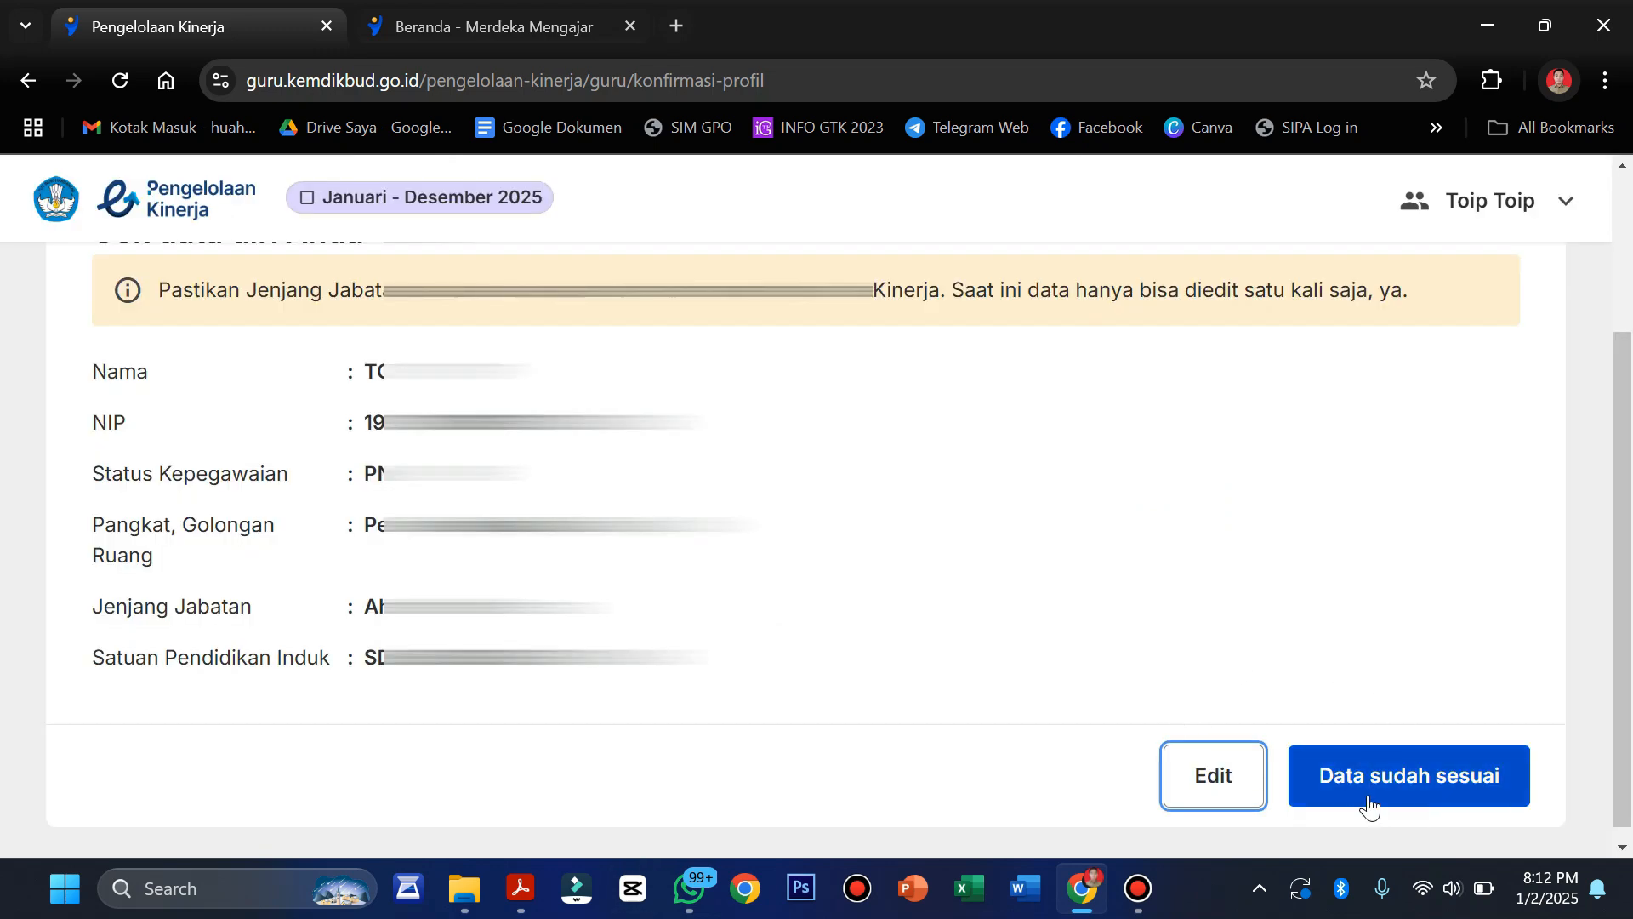
click(1444, 790)
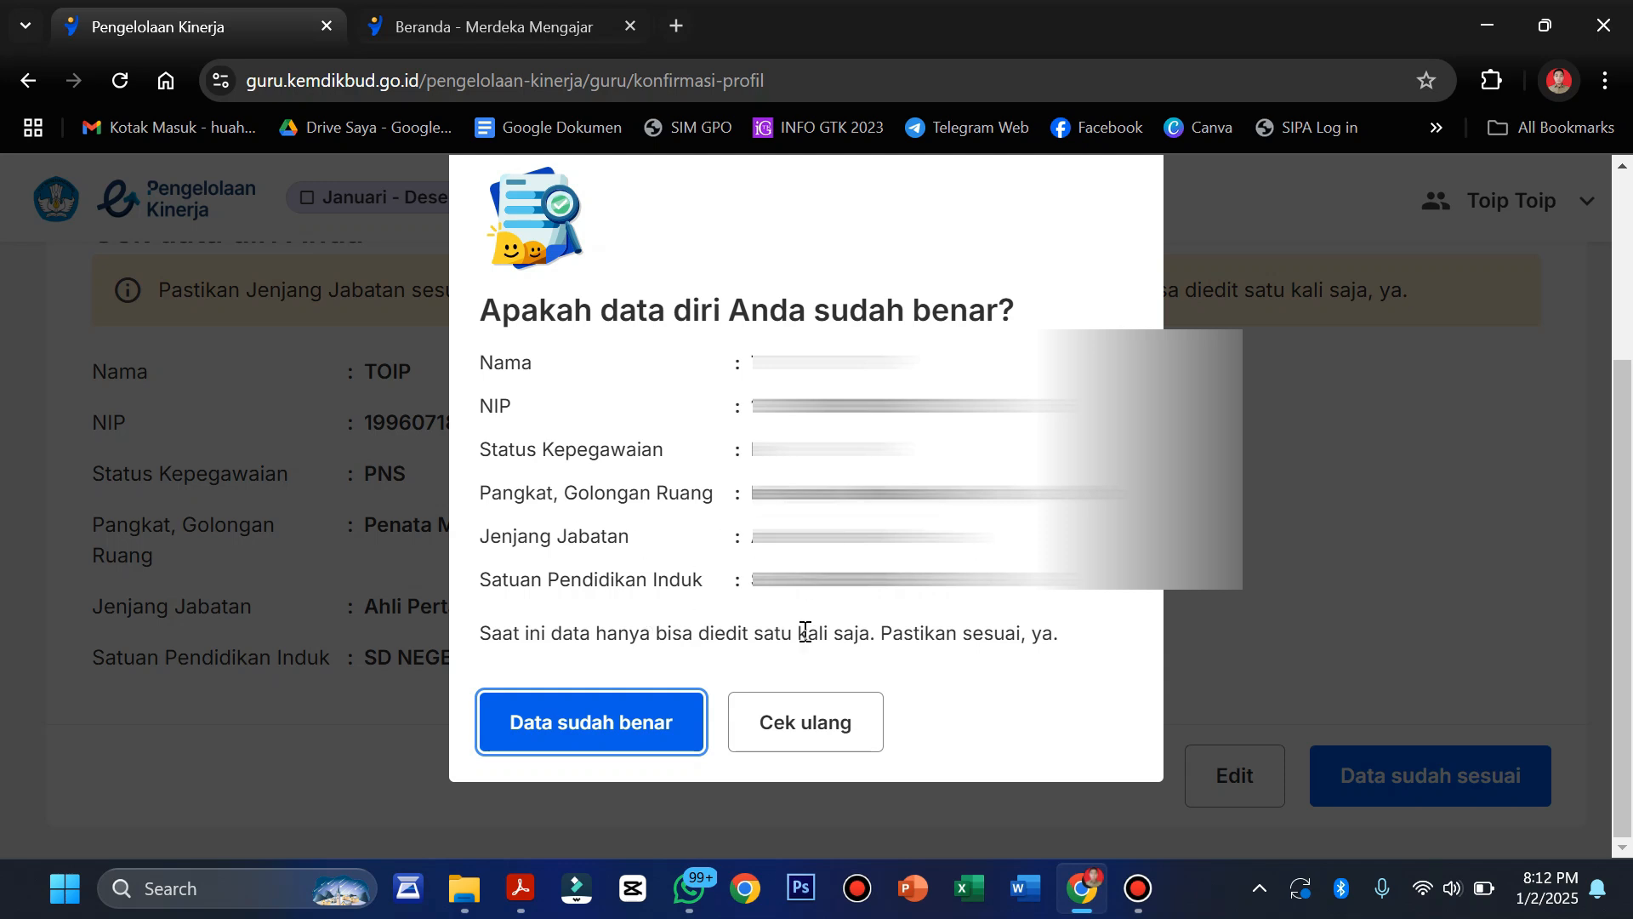
click(572, 729)
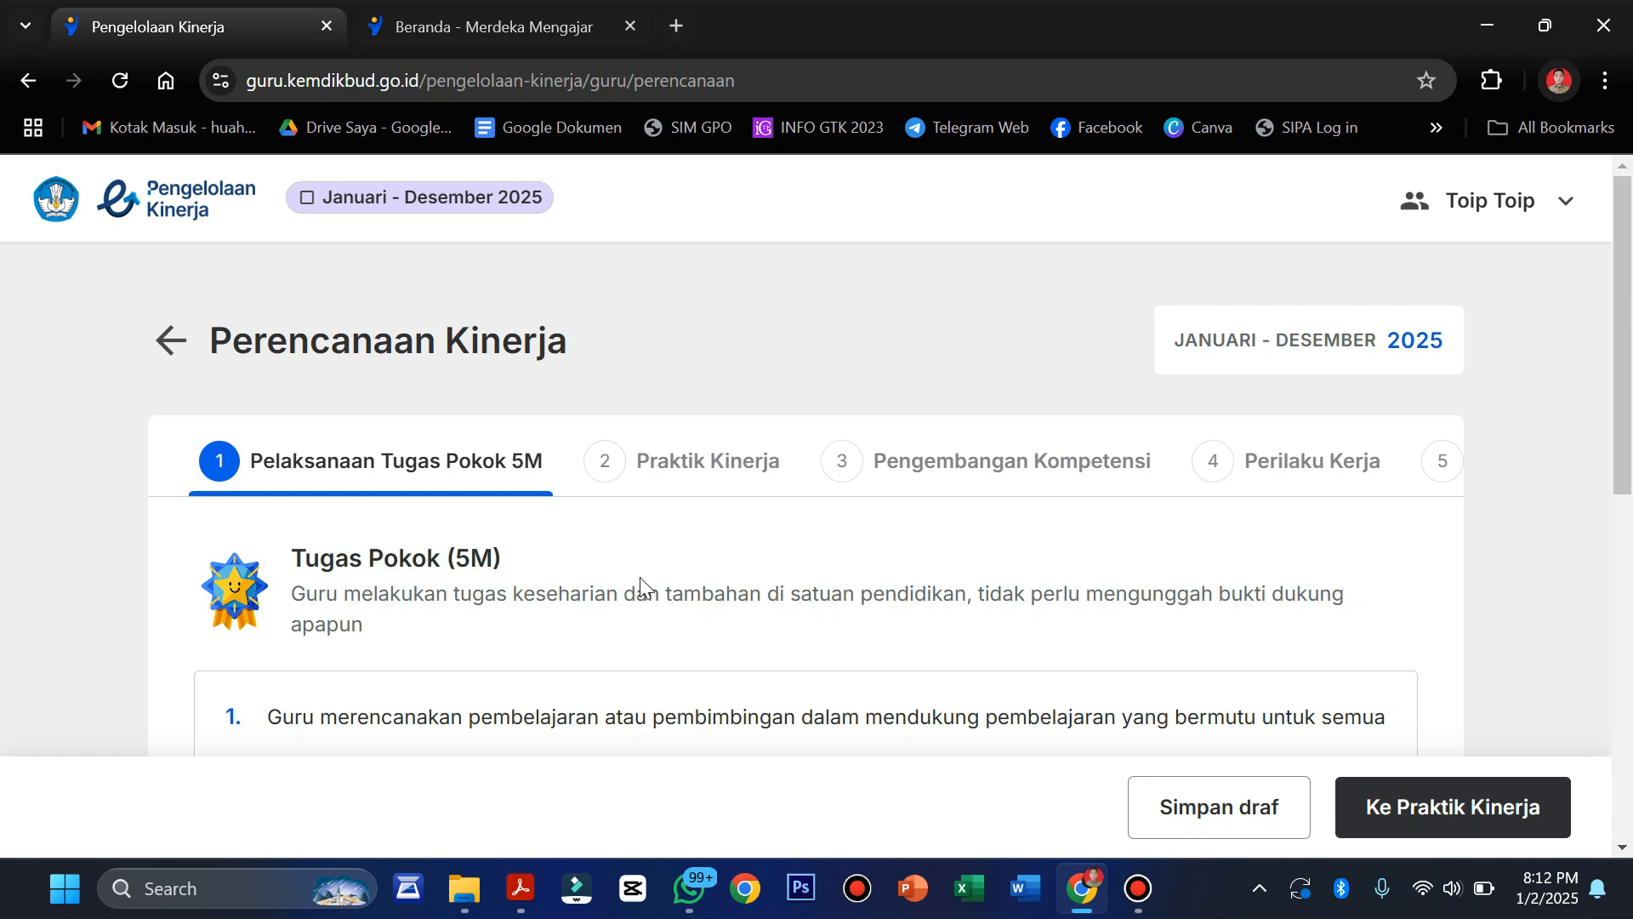
- Review the teacher duties listed under Tugas Pokok (5M), including the optional additional task, in the Perencanaan Kinerja form
scroll(649, 572, down, 2)
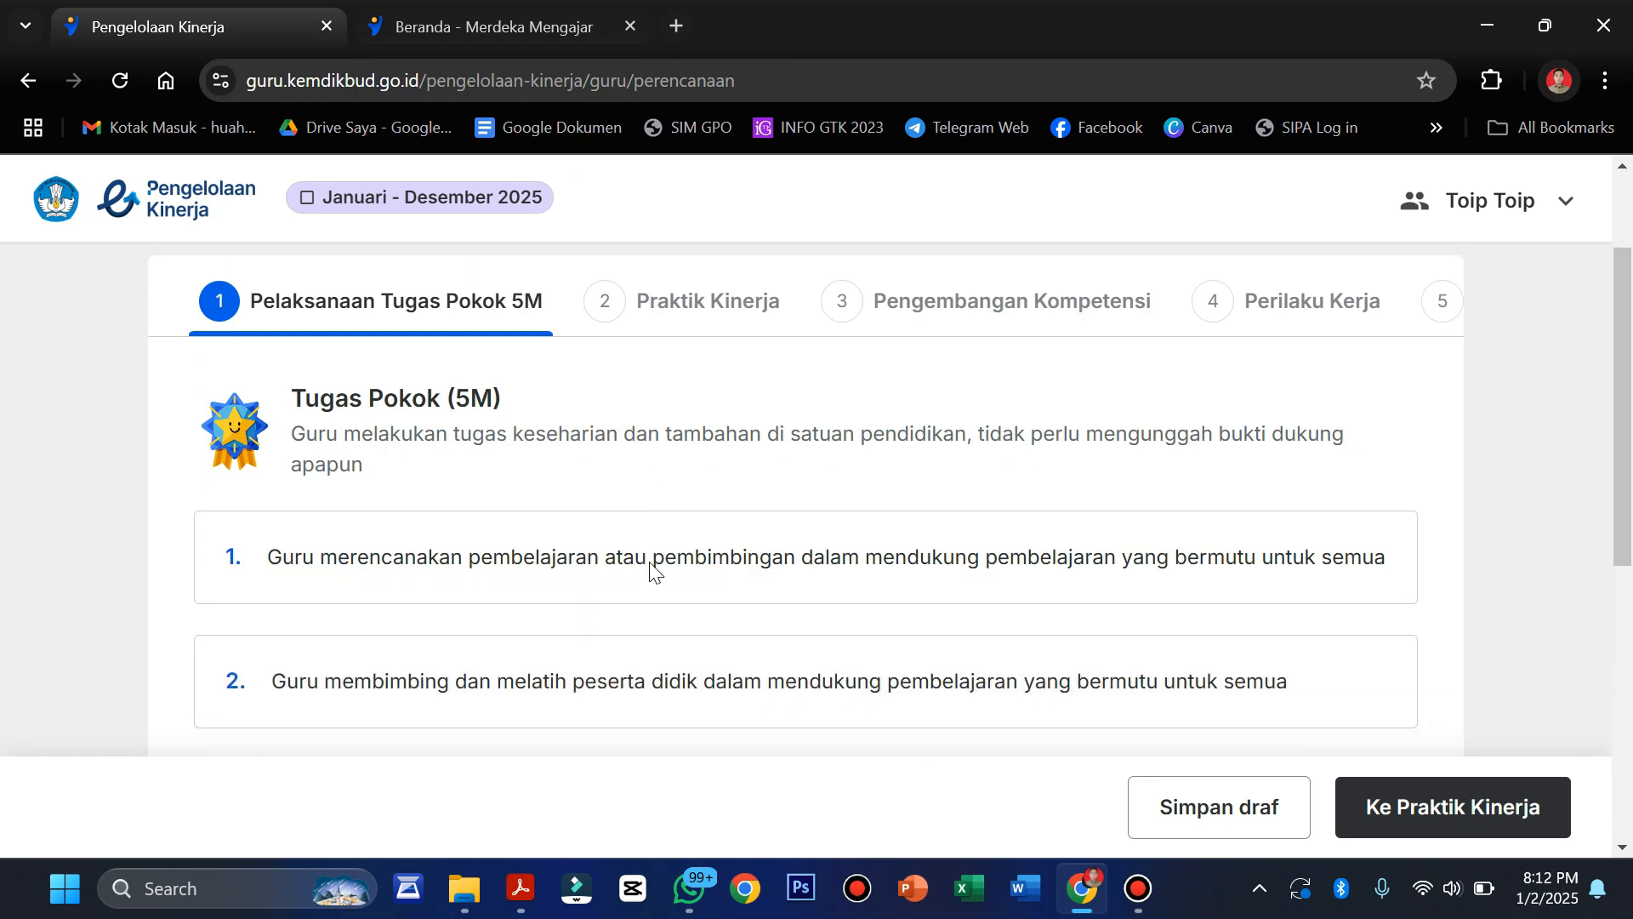
scroll(650, 562, up, 1)
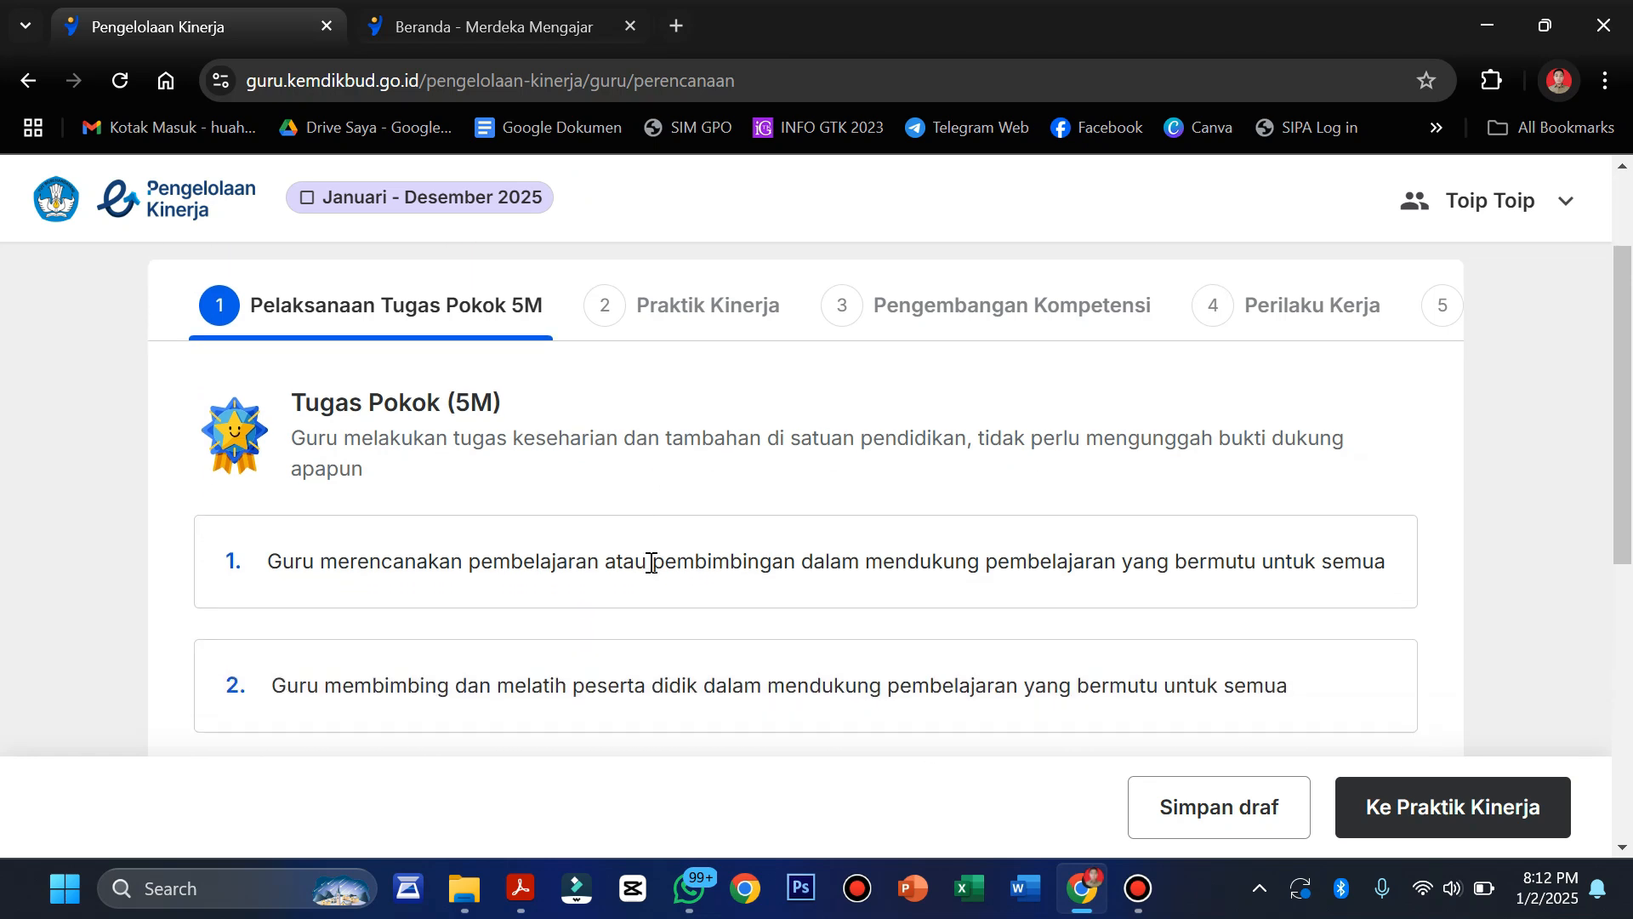
scroll(651, 563, down, 7)
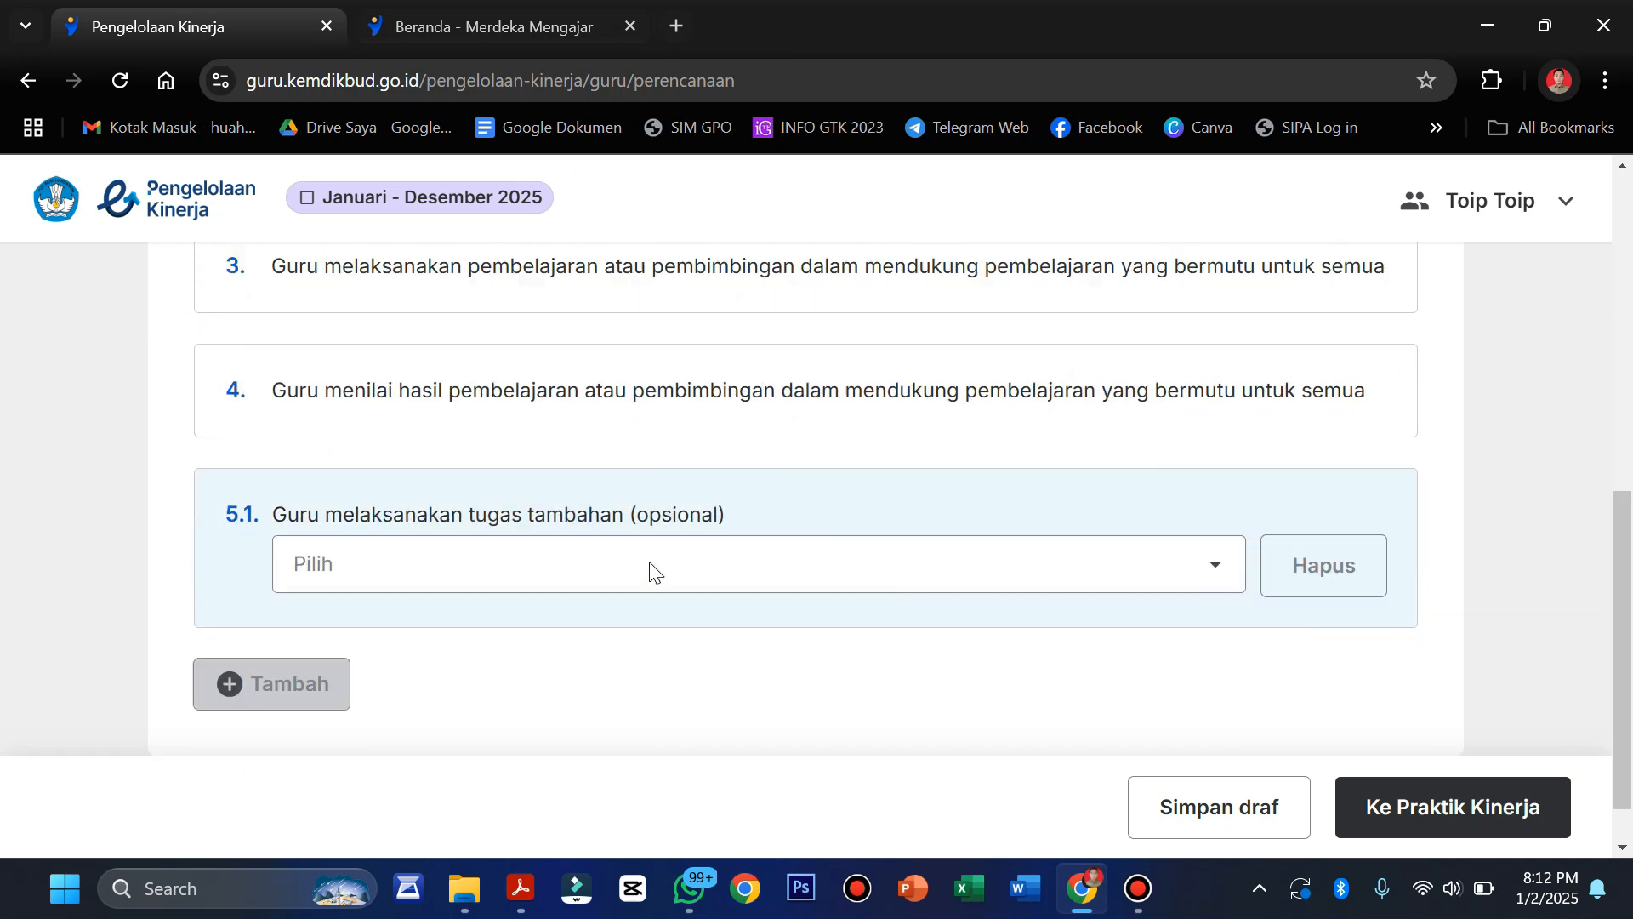
scroll(650, 563, up, 8)
scroll(649, 562, down, 1)
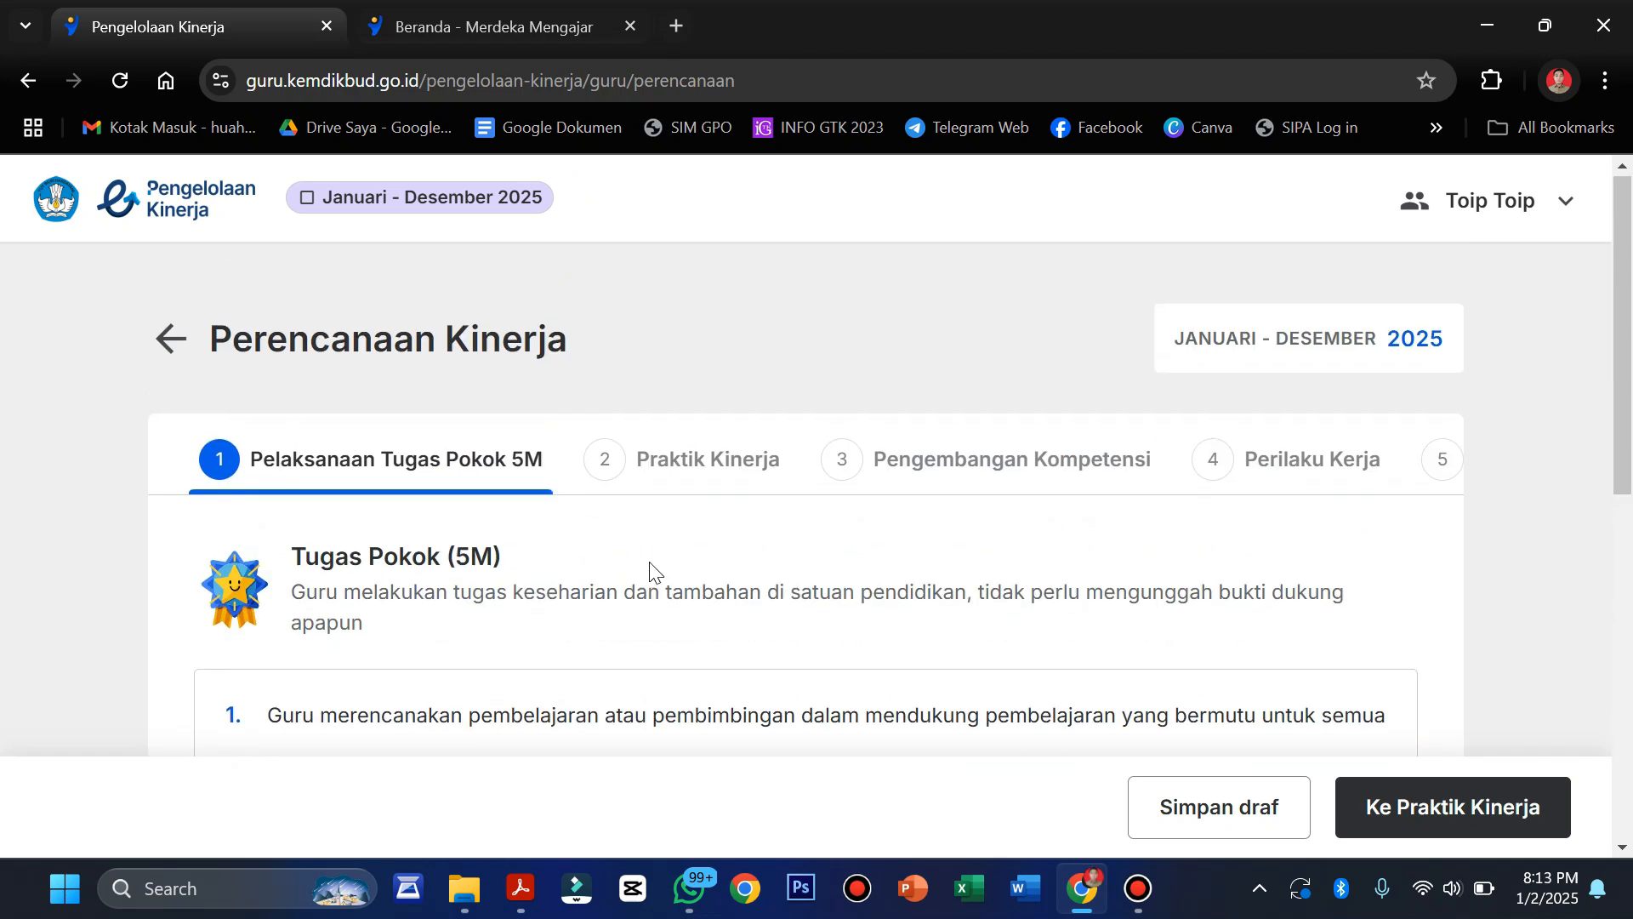
scroll(649, 572, down, 2)
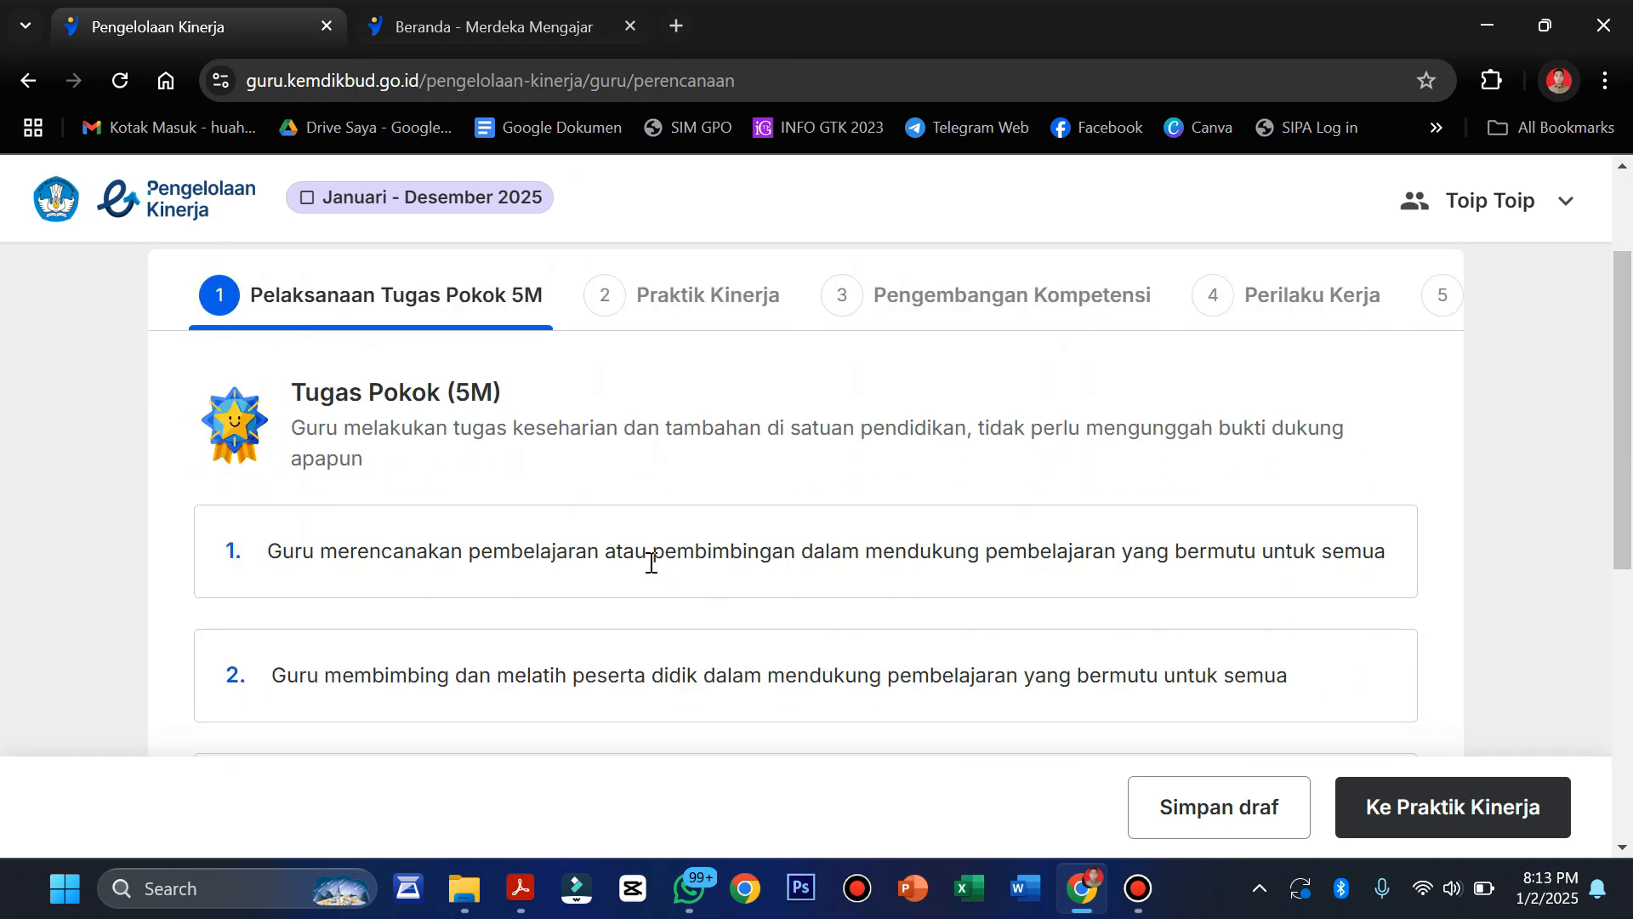
- Reread core duties 1 to 4 and the optional additional task 5.1 on the Pelaksanaan Tugas Pokok 5M page
scroll(651, 562, up, 1)
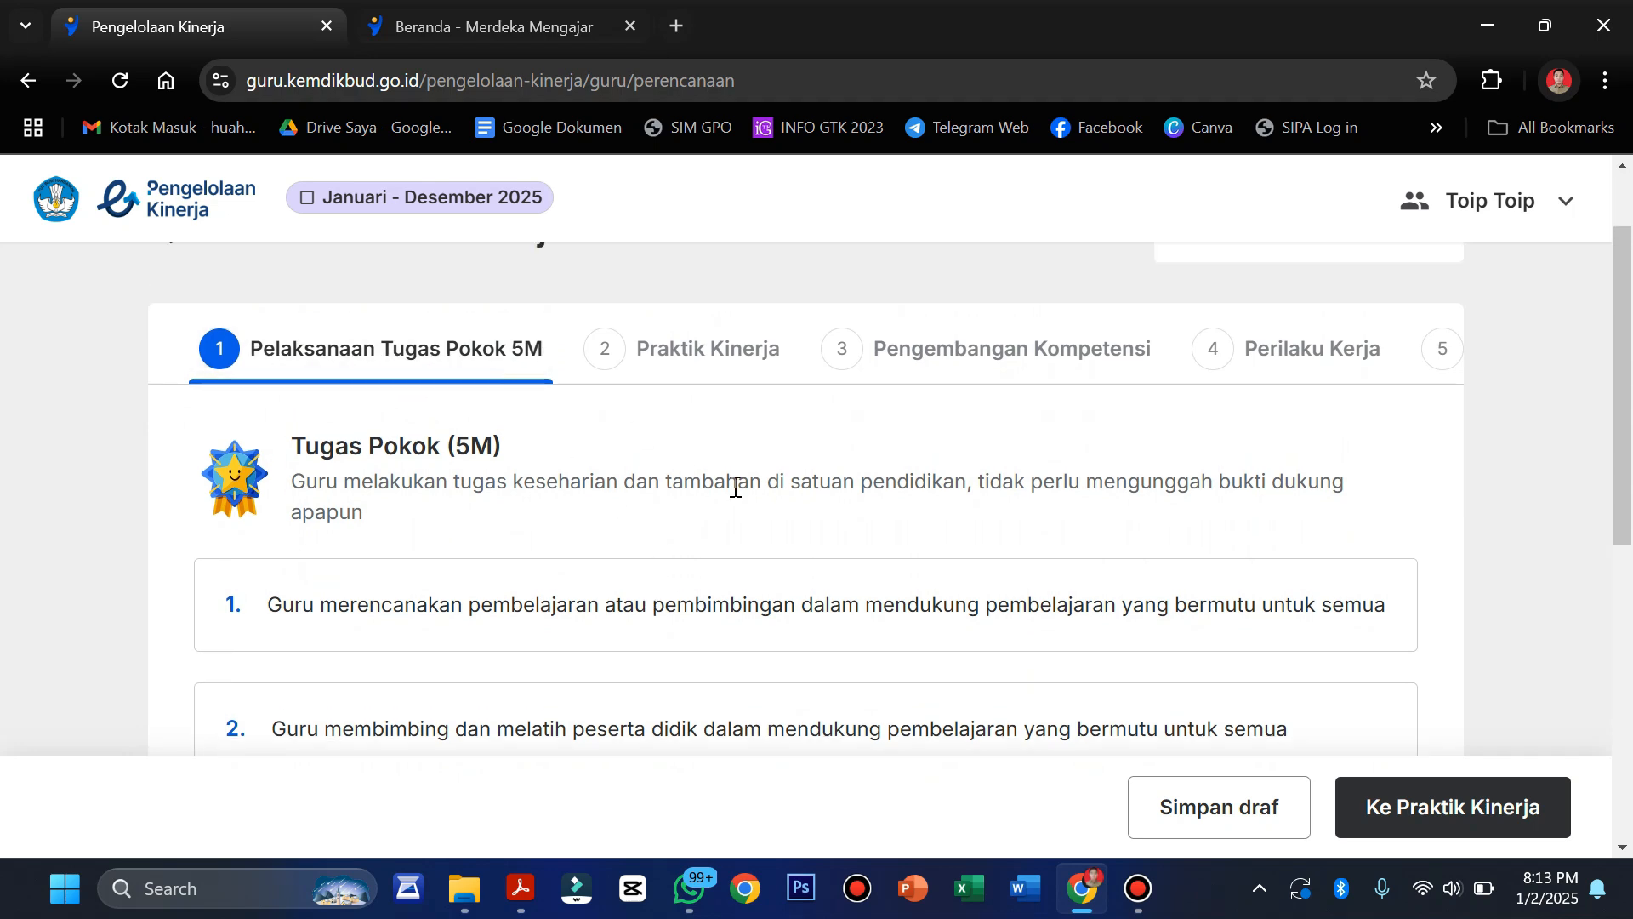
scroll(733, 487, down, 3)
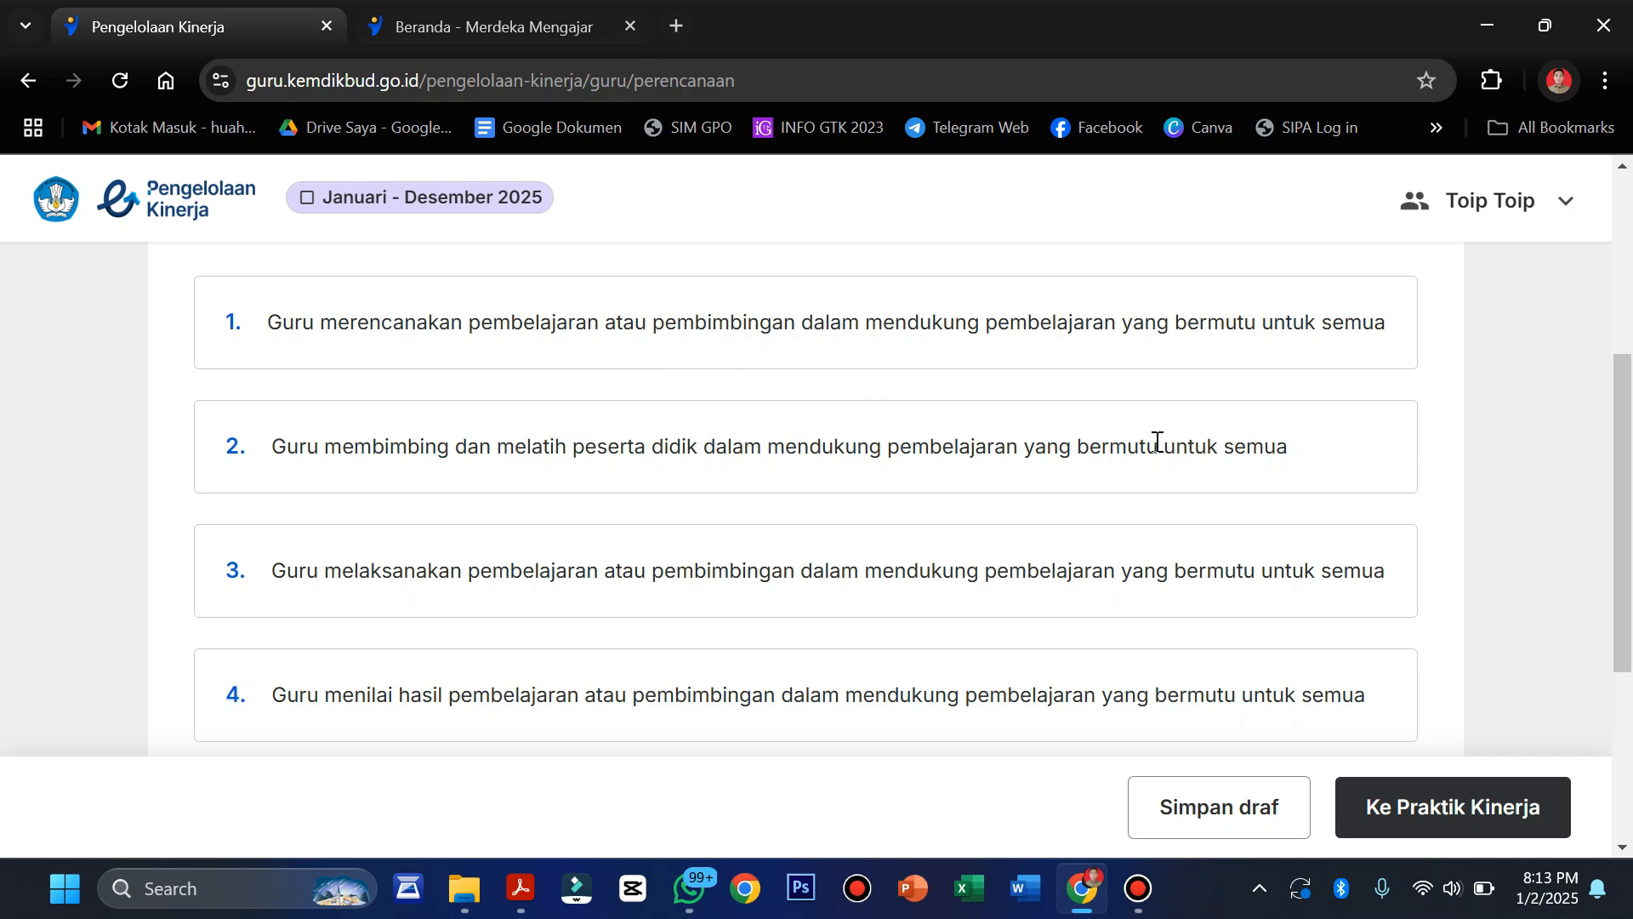
scroll(689, 561, down, 1)
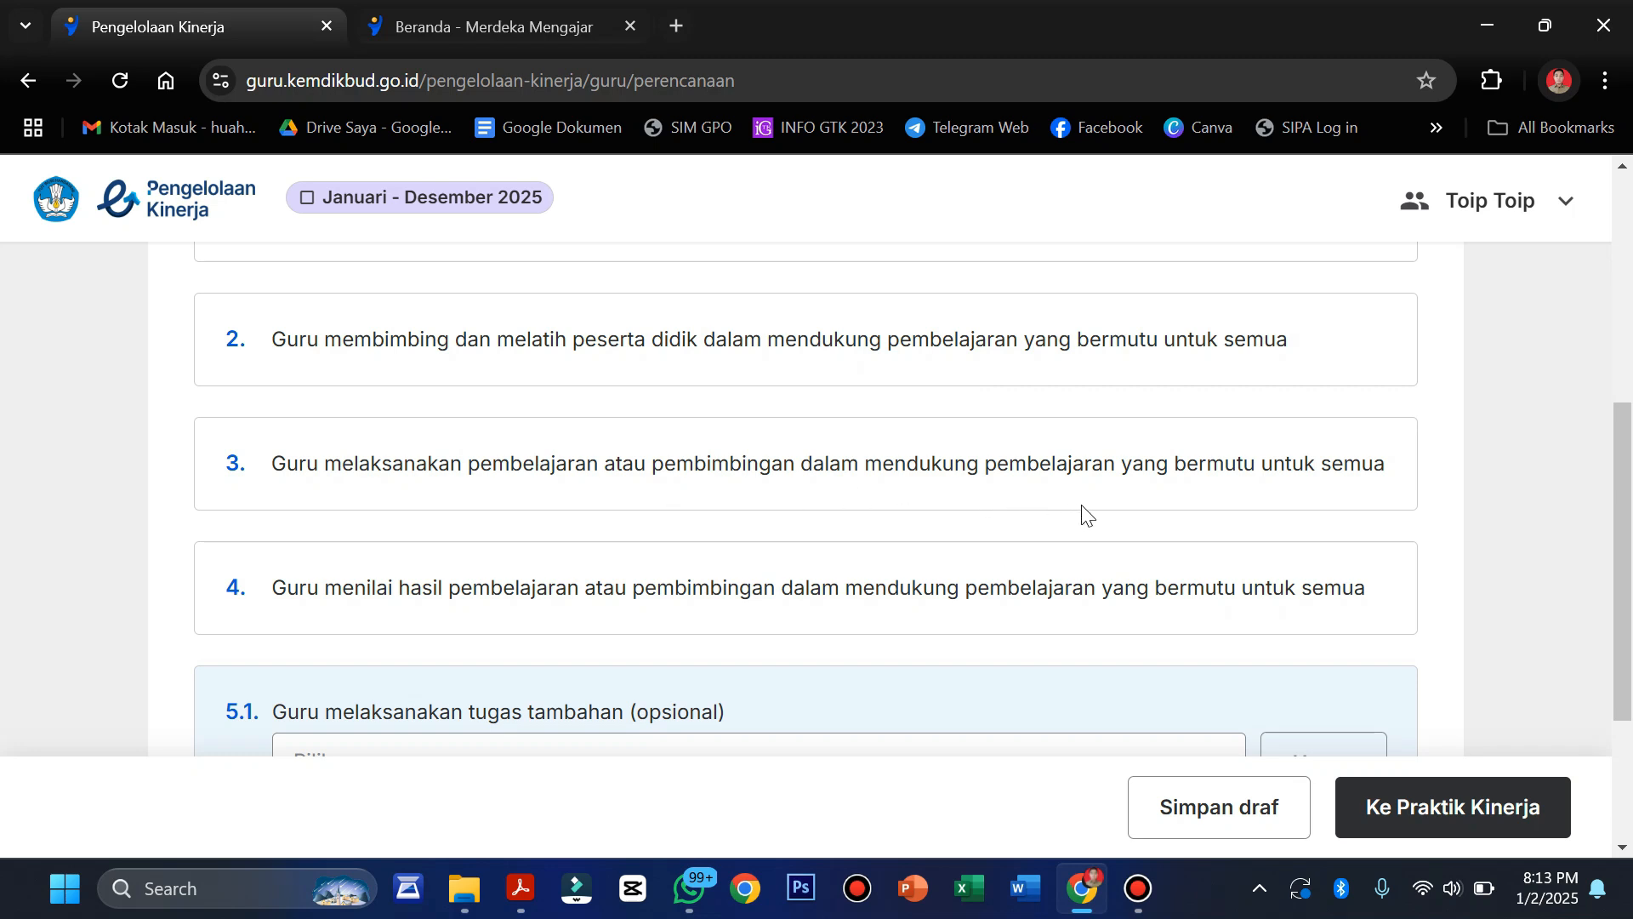
scroll(923, 553, down, 2)
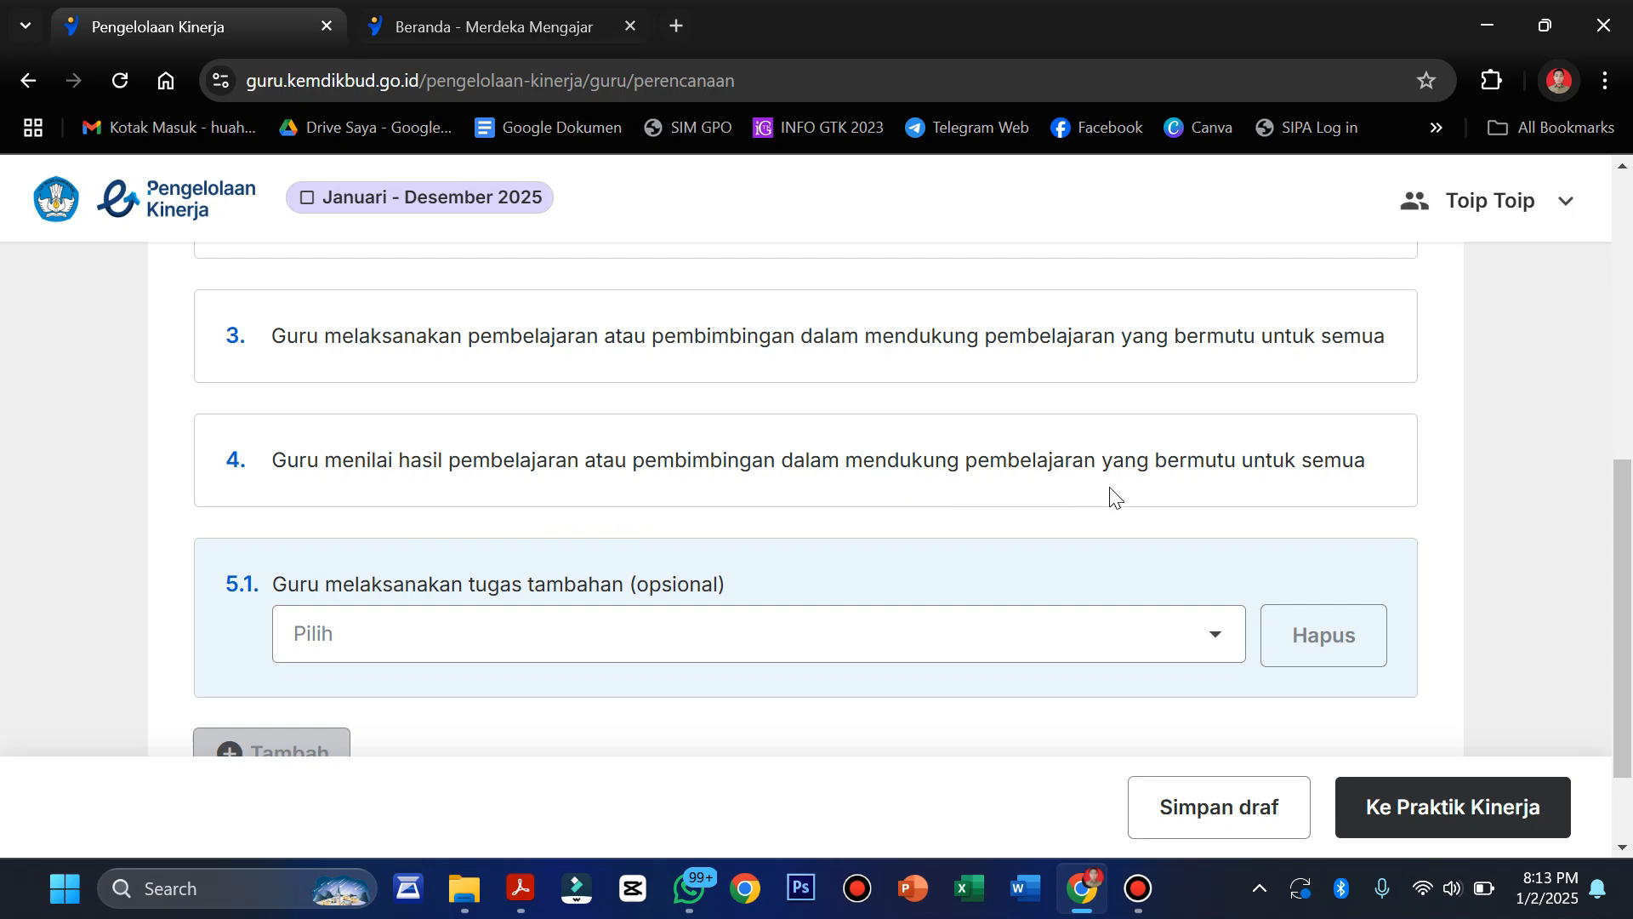
scroll(1110, 497, down, 2)
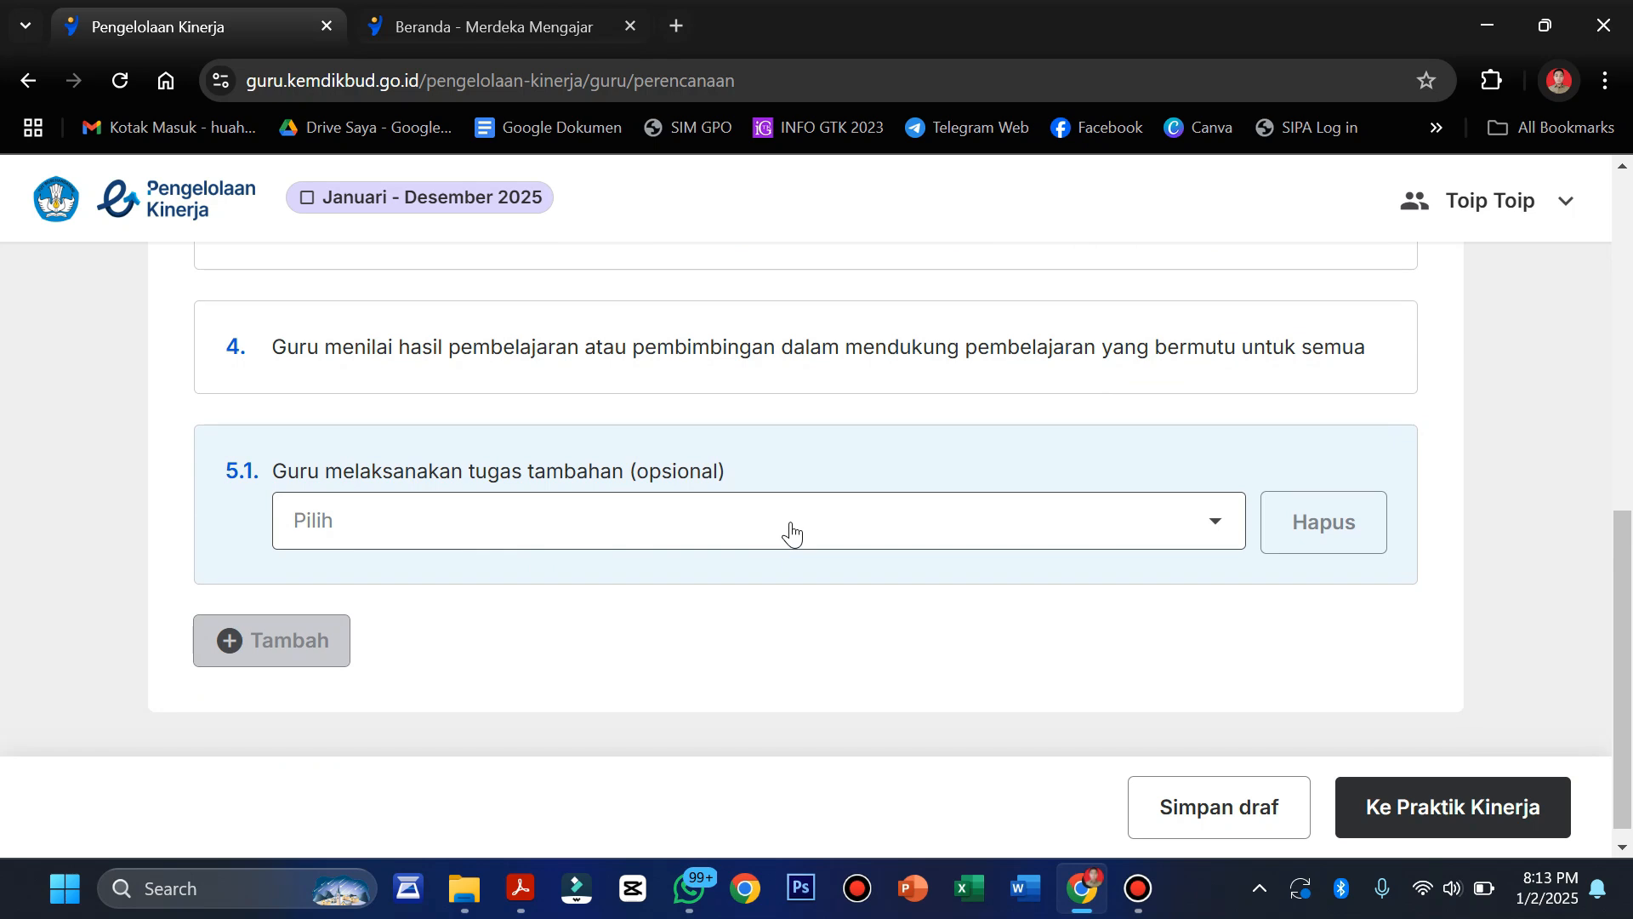
scroll(791, 532, up, 5)
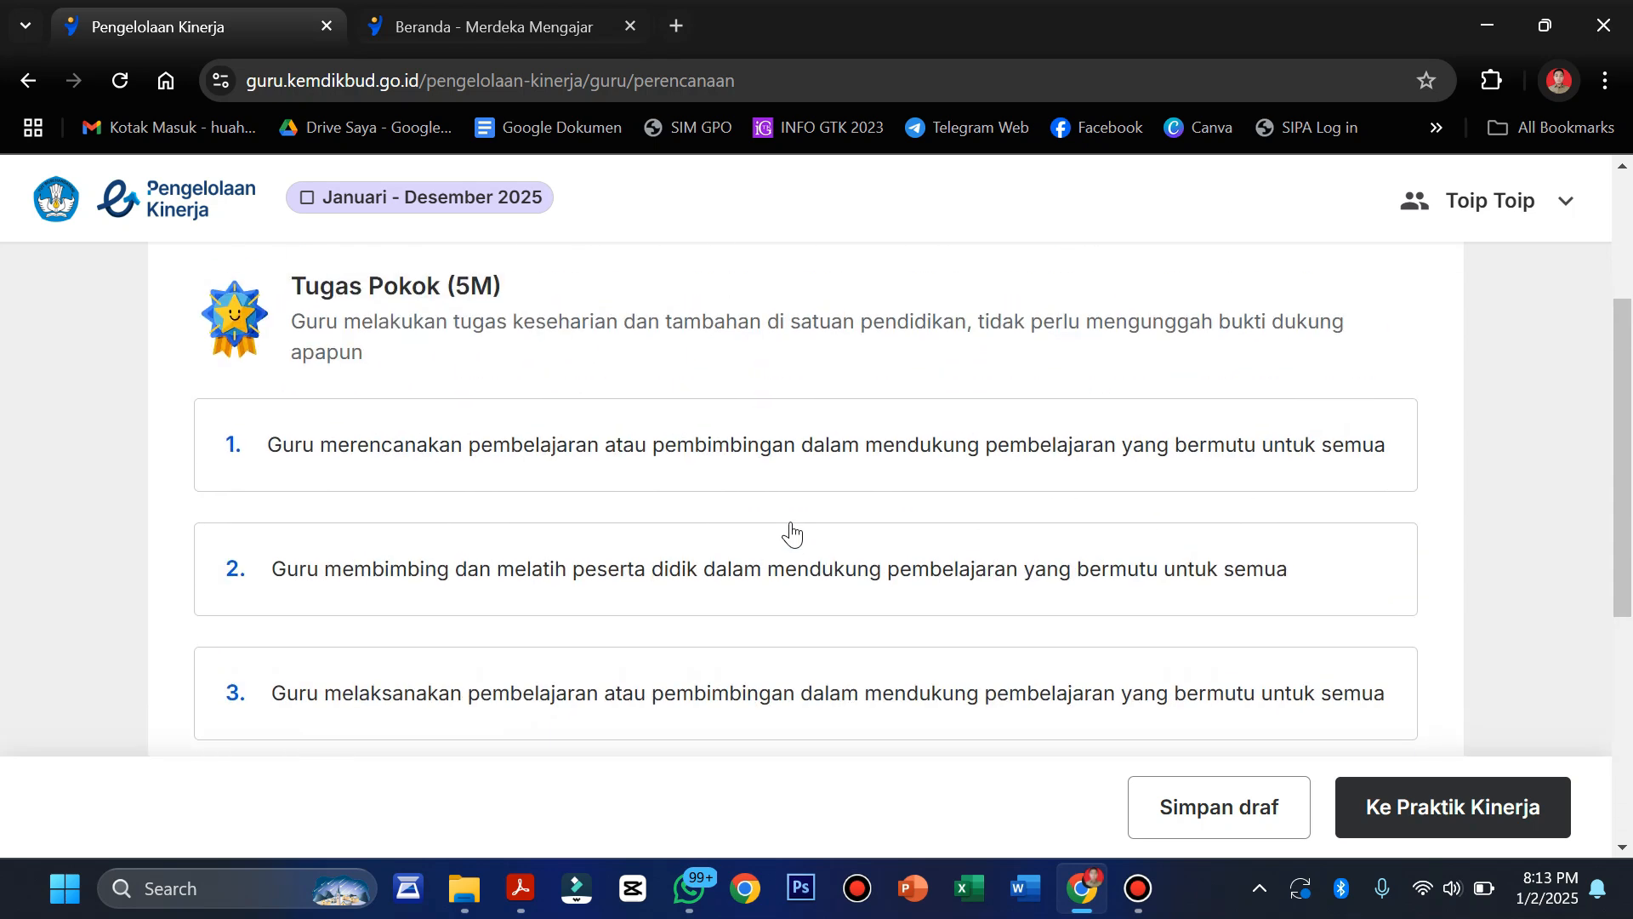
scroll(792, 531, down, 2)
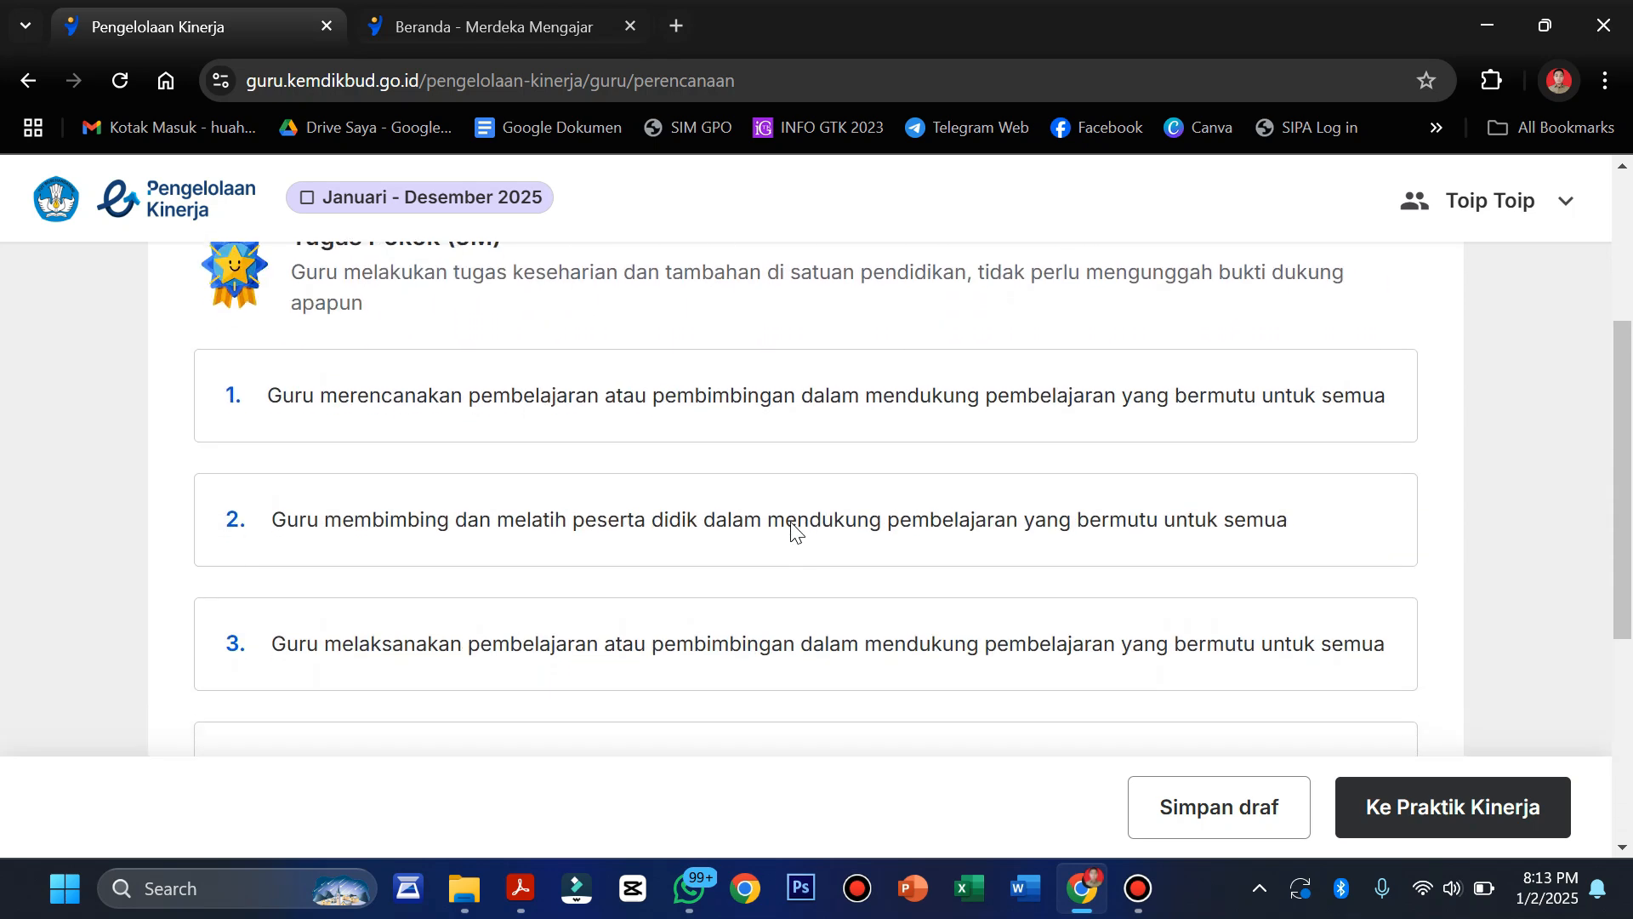
scroll(429, 454, down, 2)
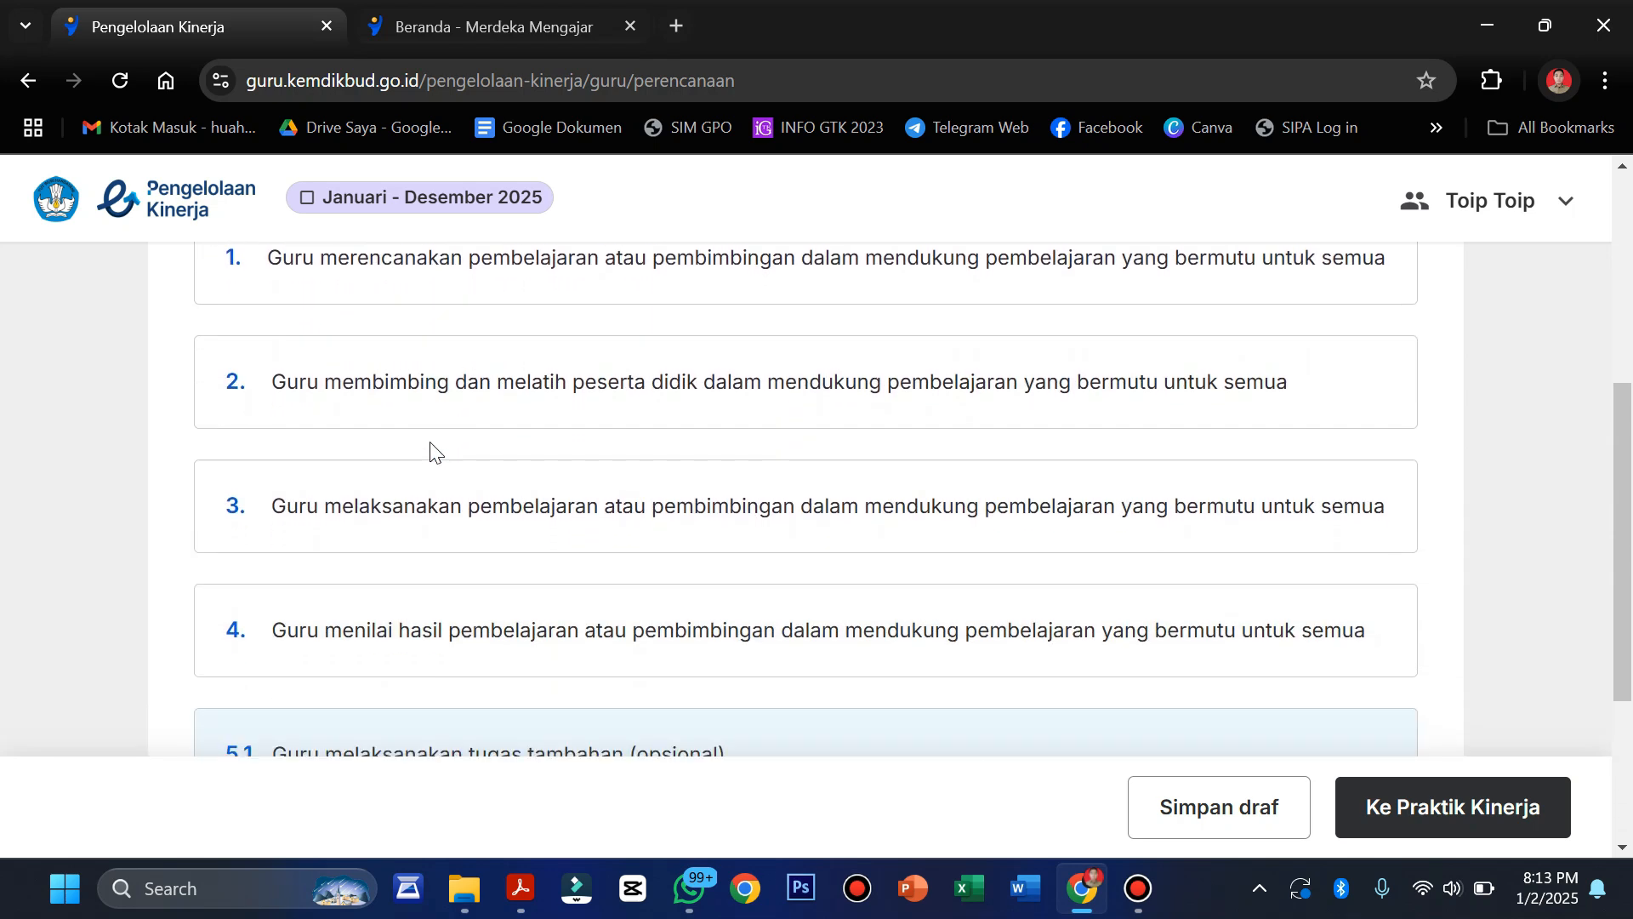
scroll(435, 563, down, 1)
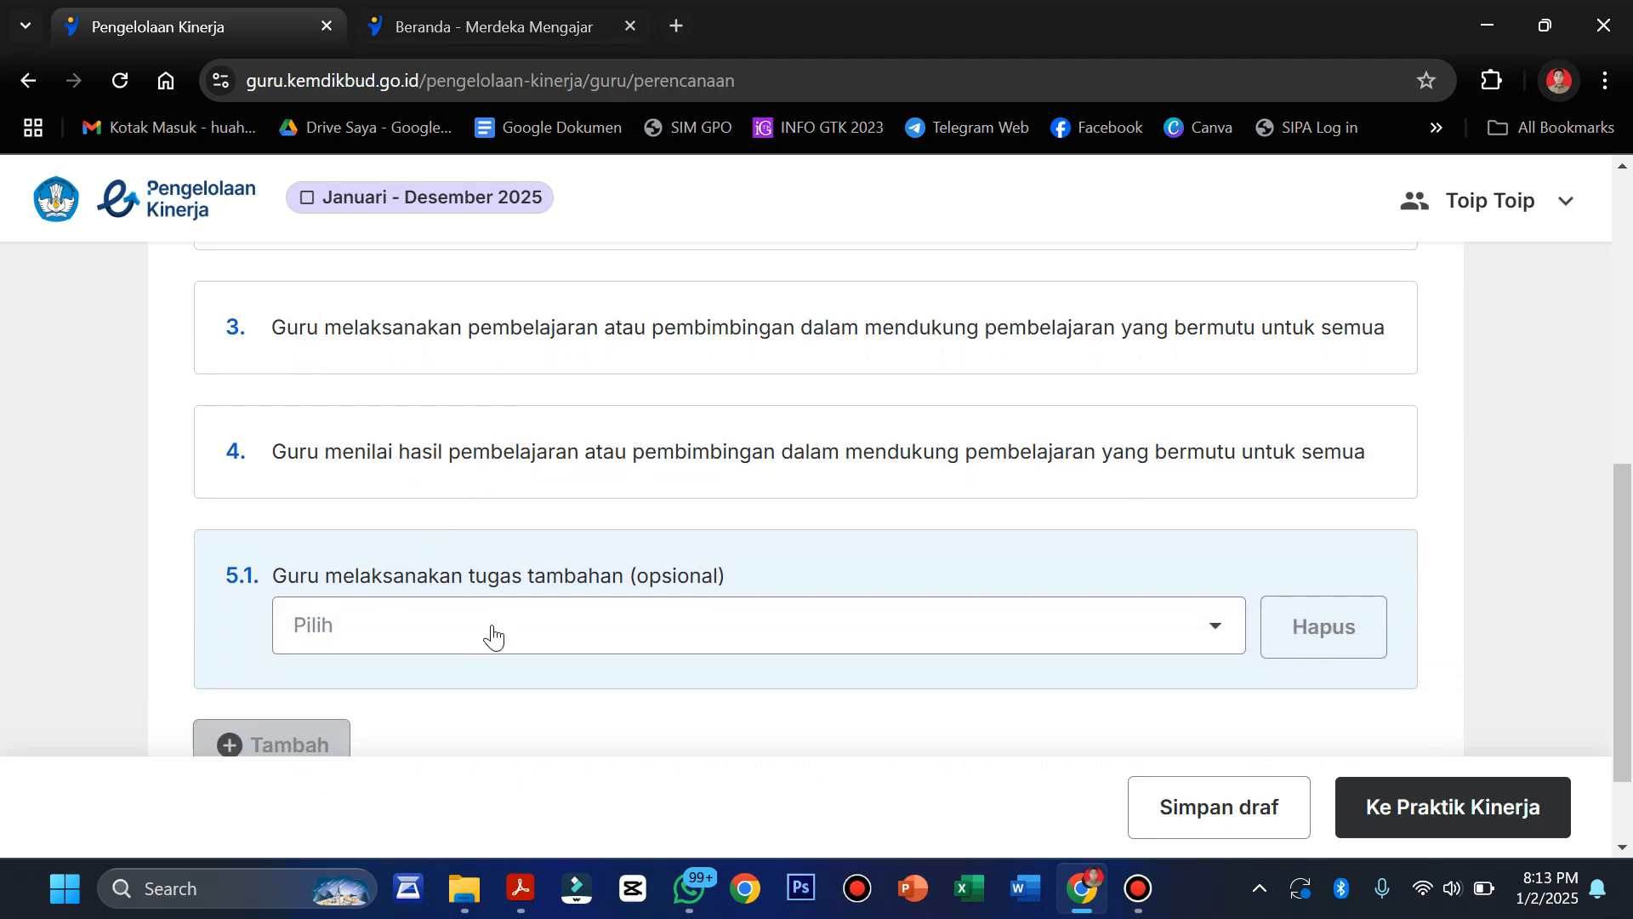
scroll(531, 648, up, 3)
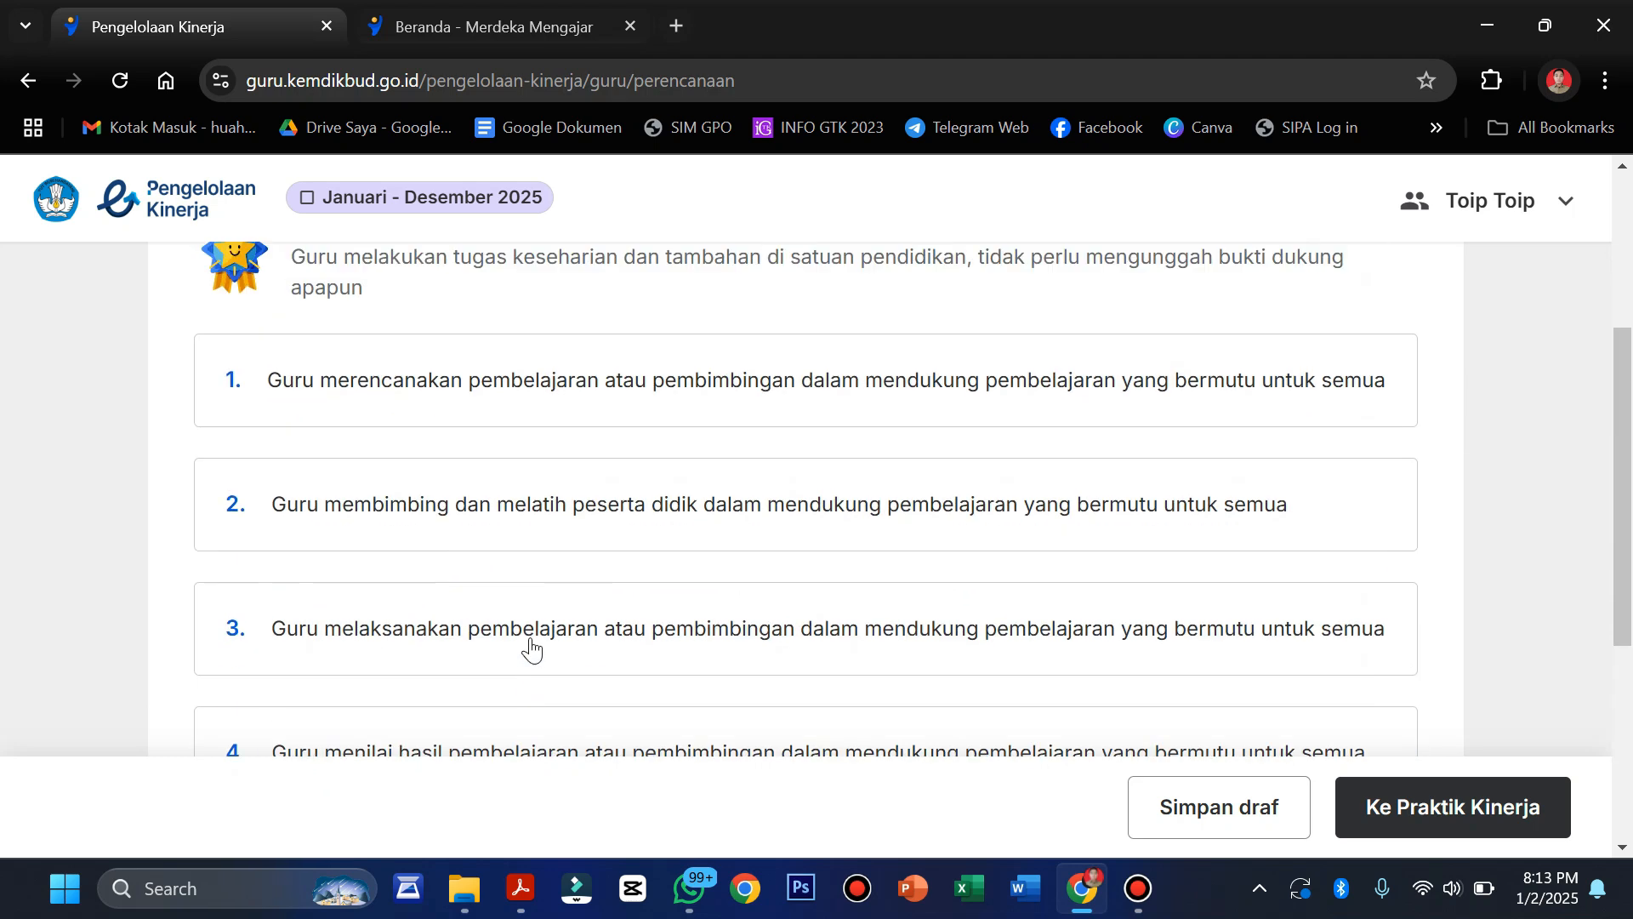
scroll(528, 638, down, 4)
scroll(897, 525, up, 4)
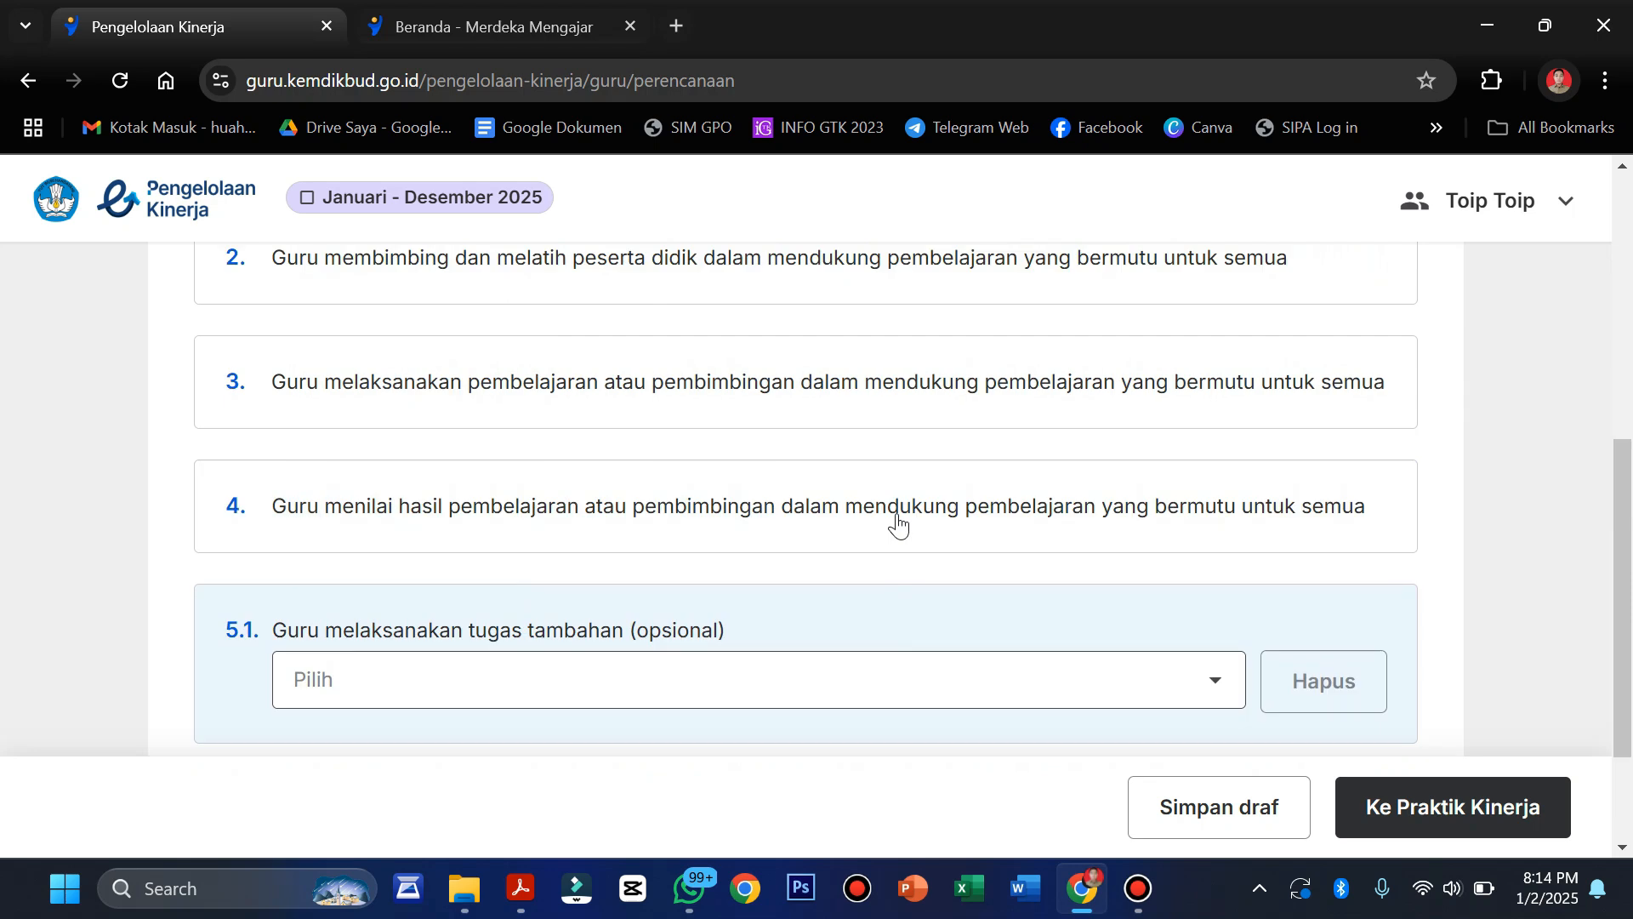
scroll(896, 524, down, 4)
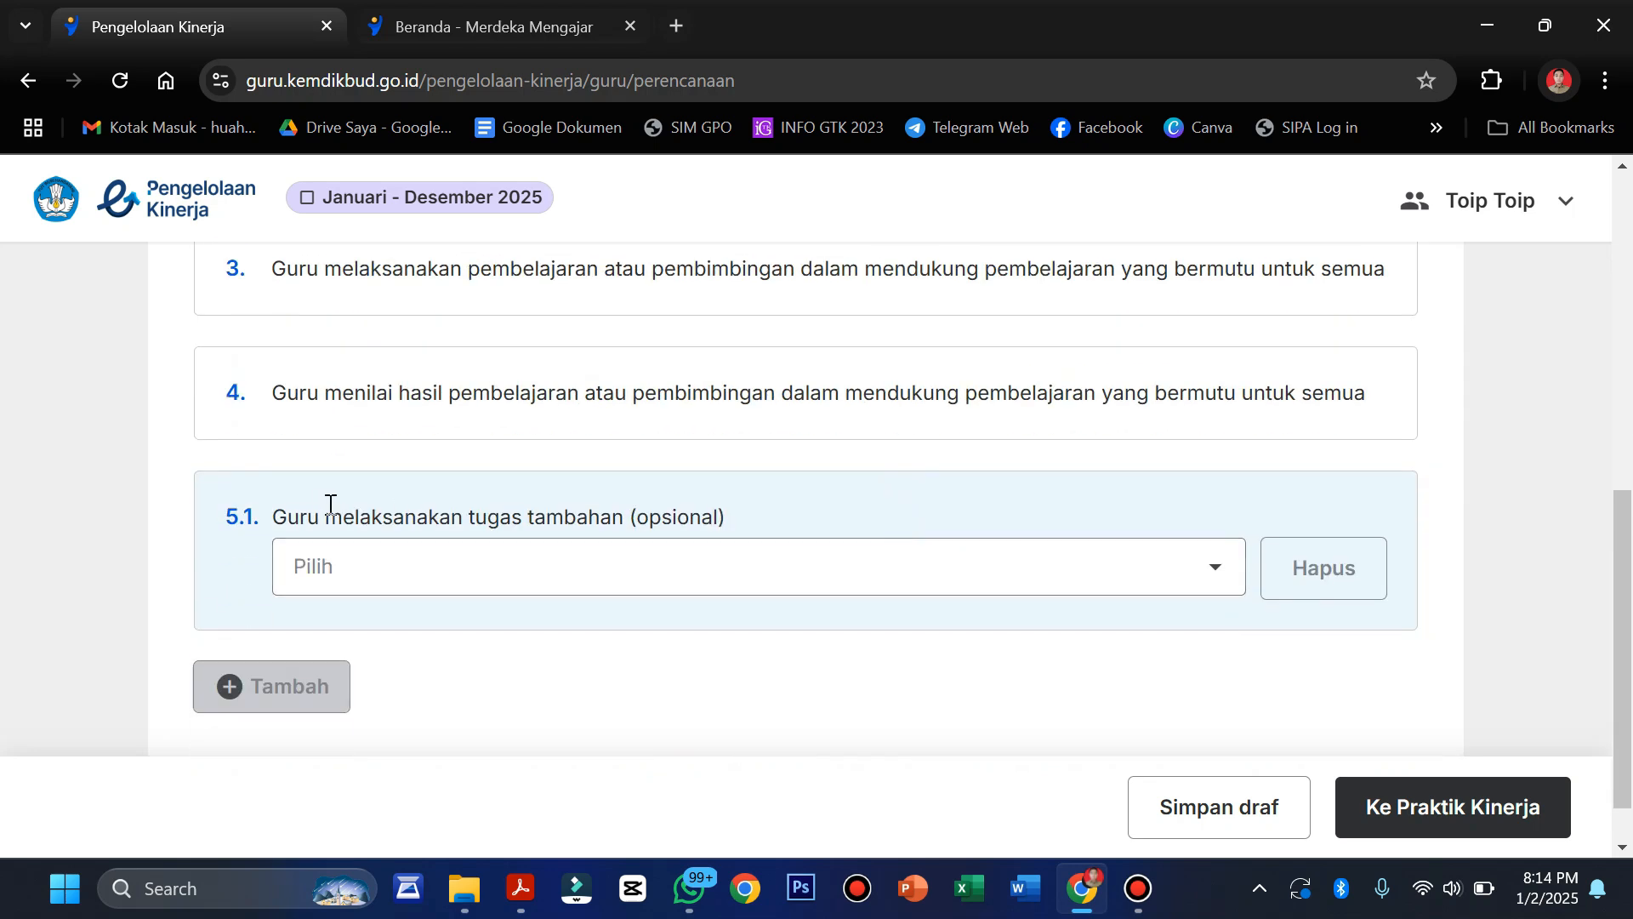
scroll(1083, 595, up, 5)
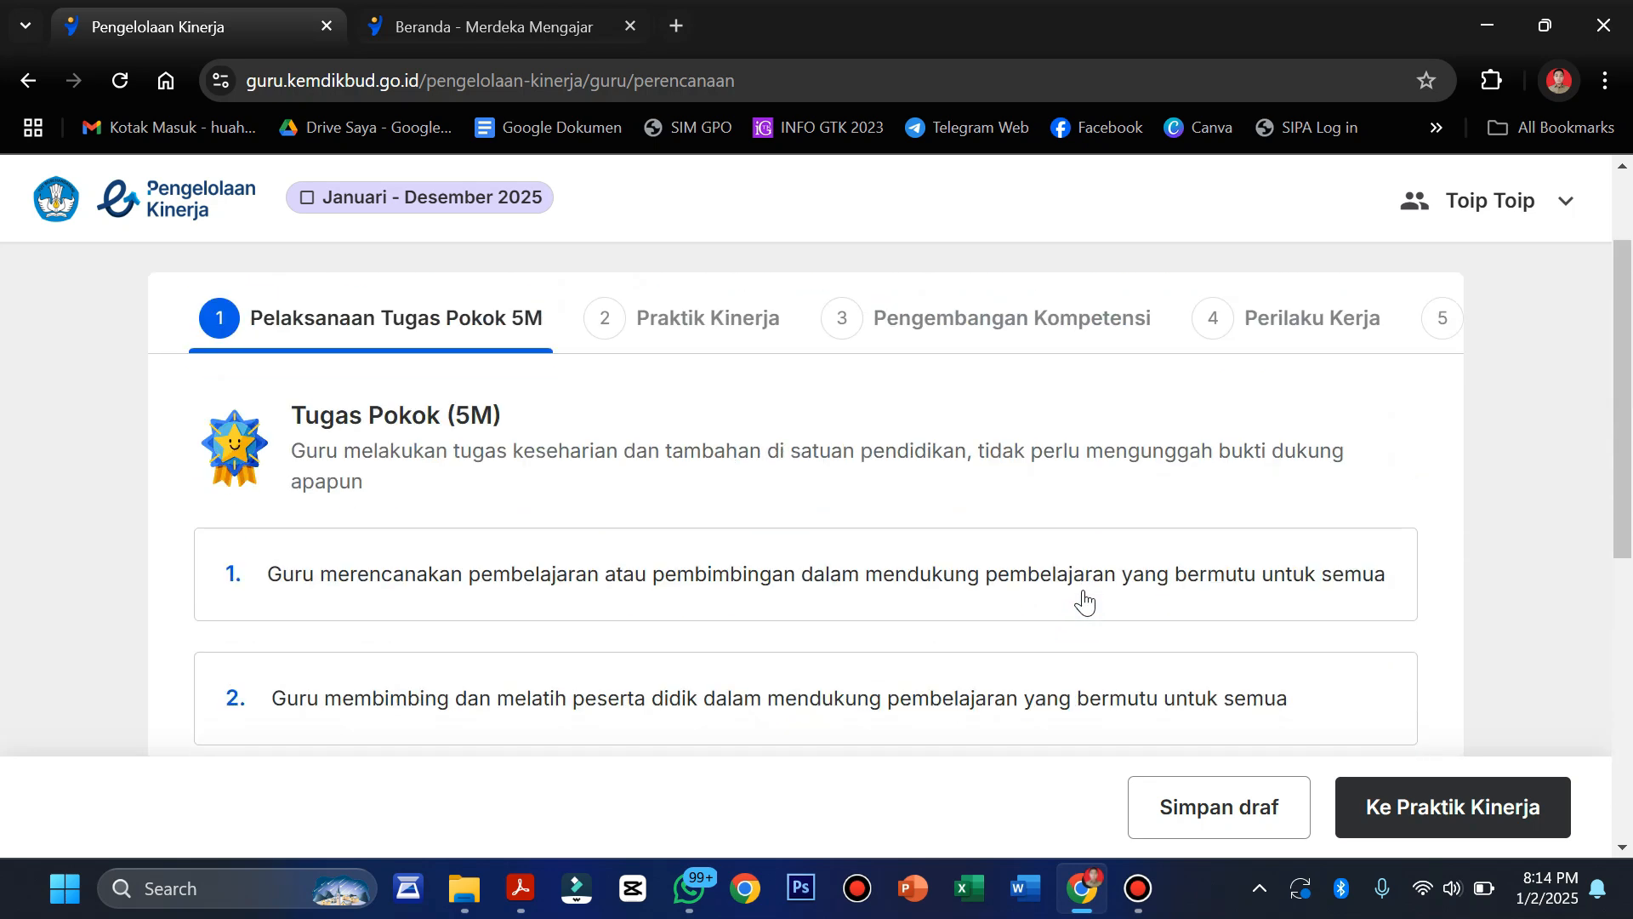
scroll(1083, 596, down, 5)
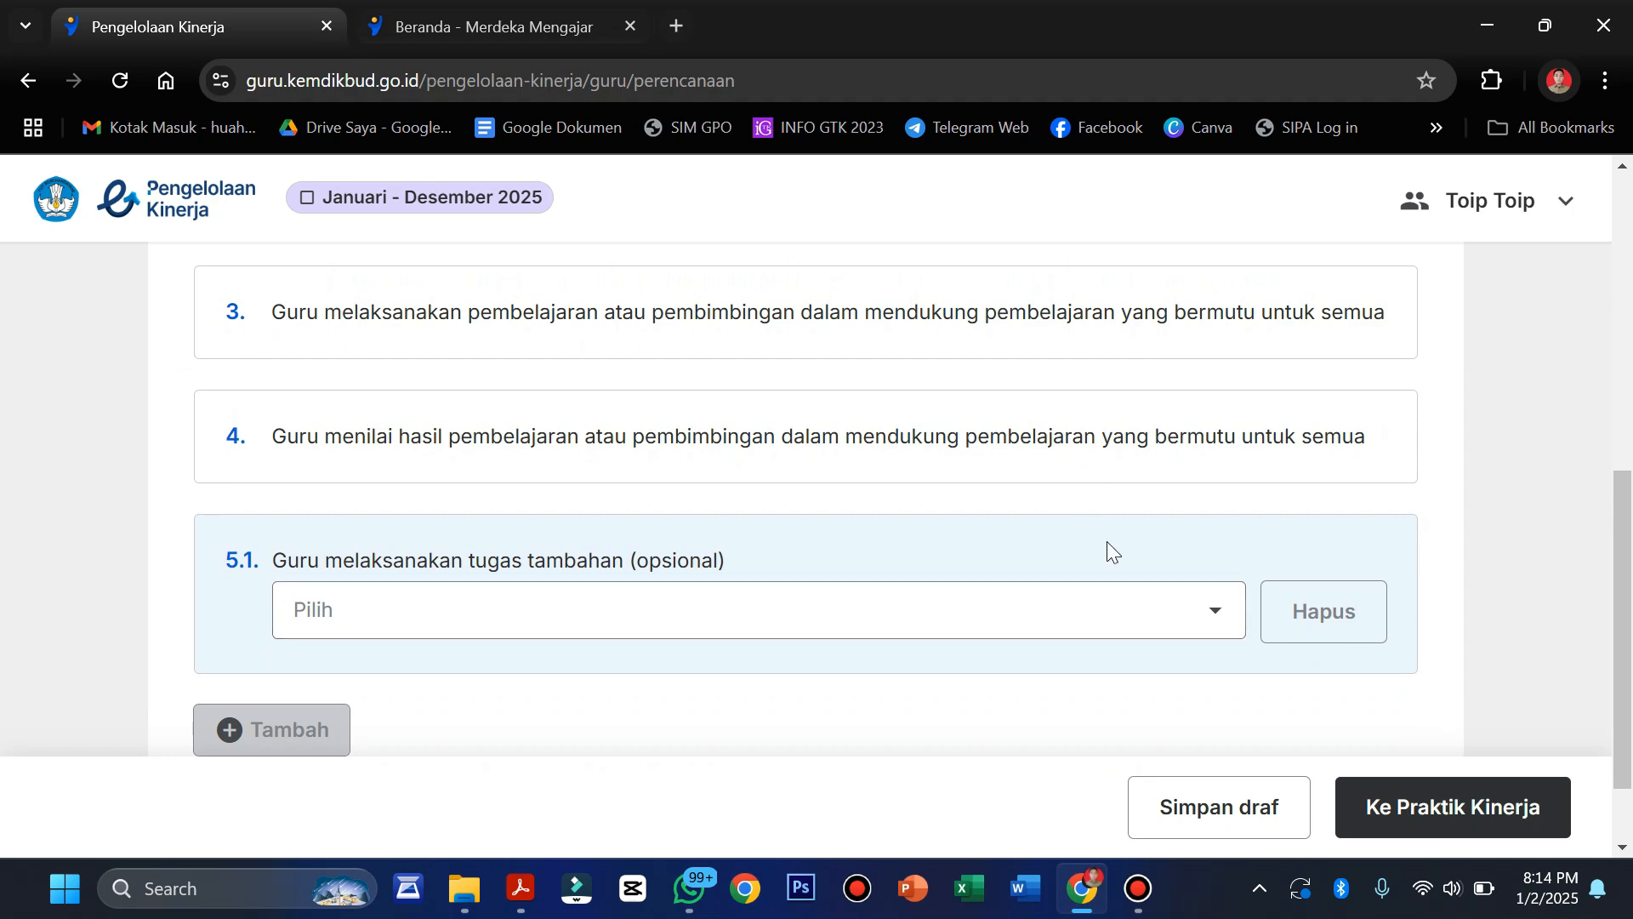
- Set additional task 5.1 to the Semua jenjang option for serving as Pembina Ekstrakurikuler
scroll(1157, 609, down, 2)
click(1148, 499)
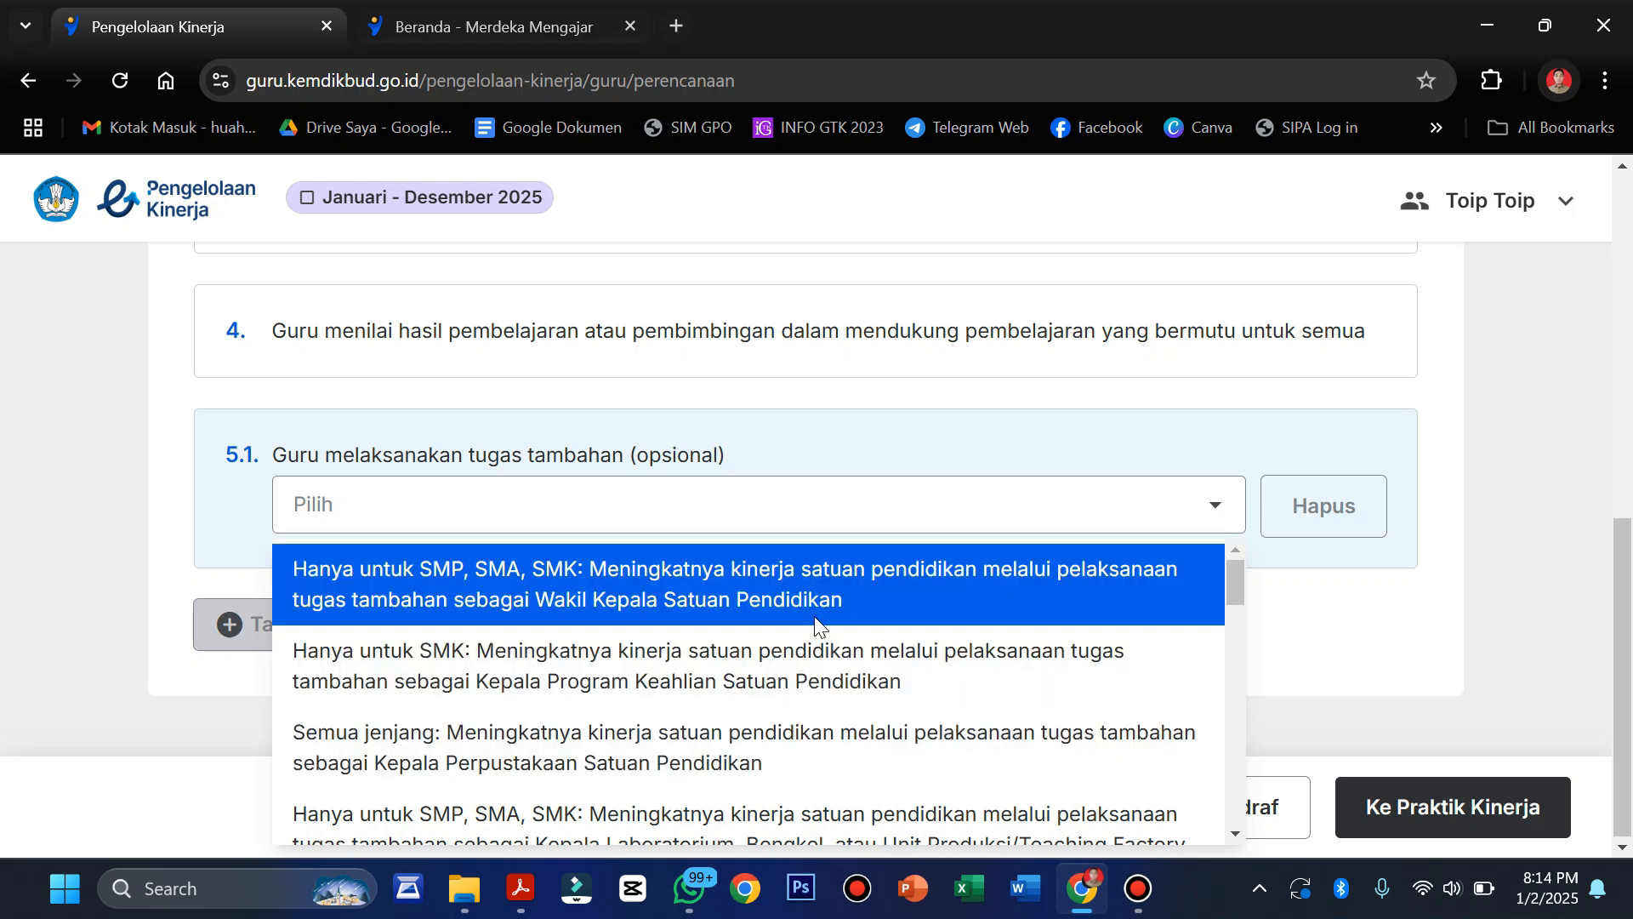
scroll(815, 624, down, 2)
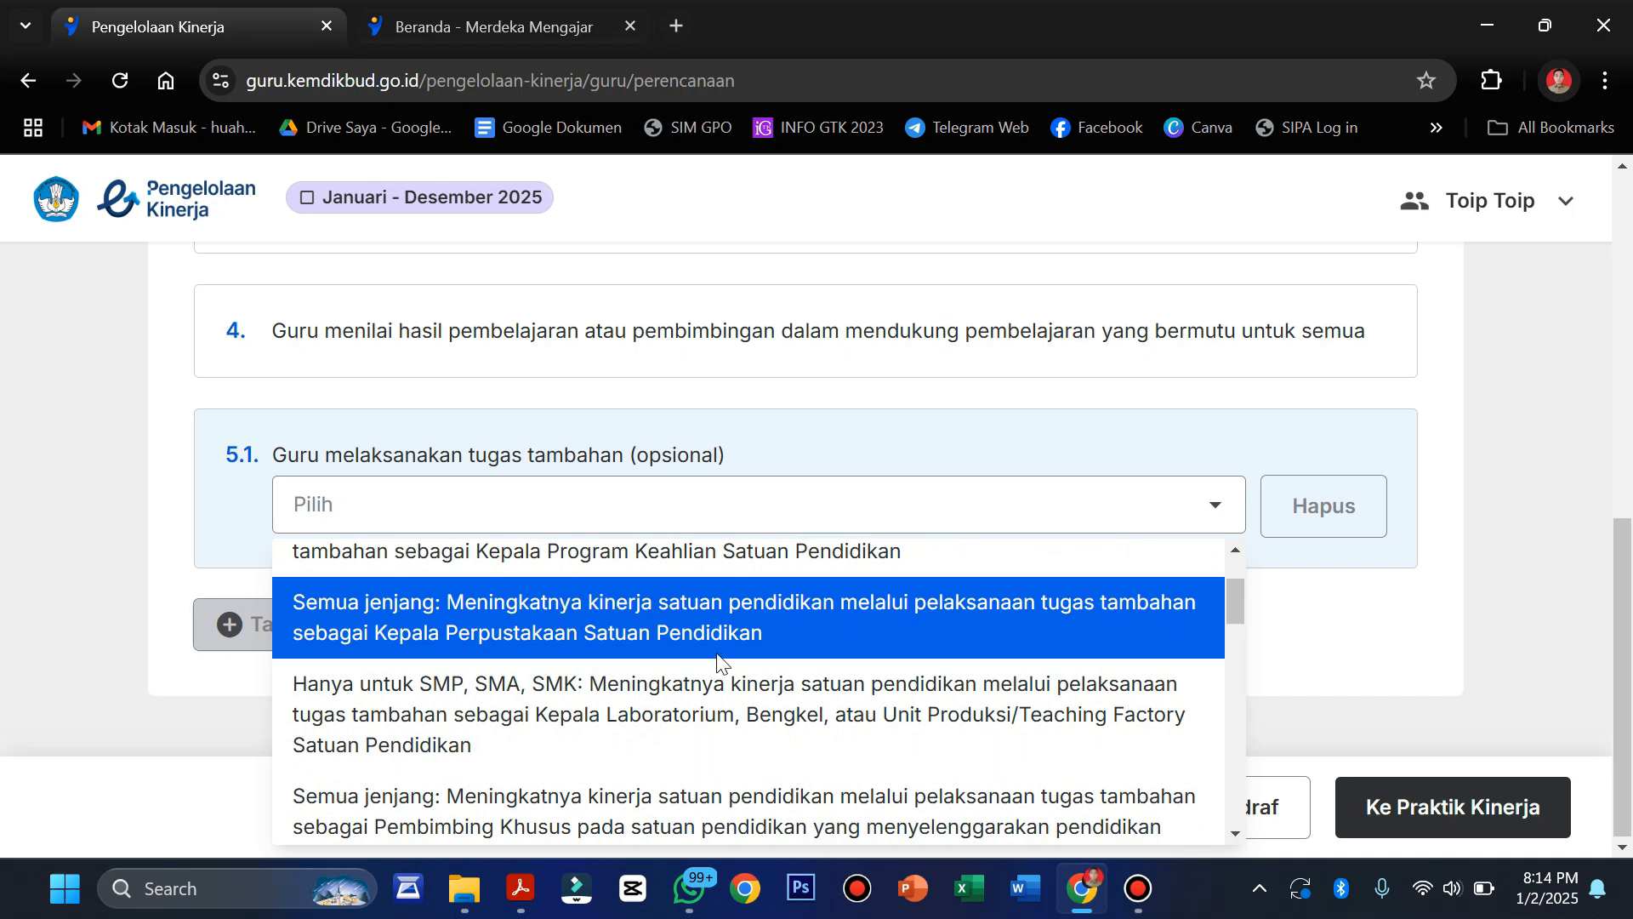
scroll(781, 655, down, 1)
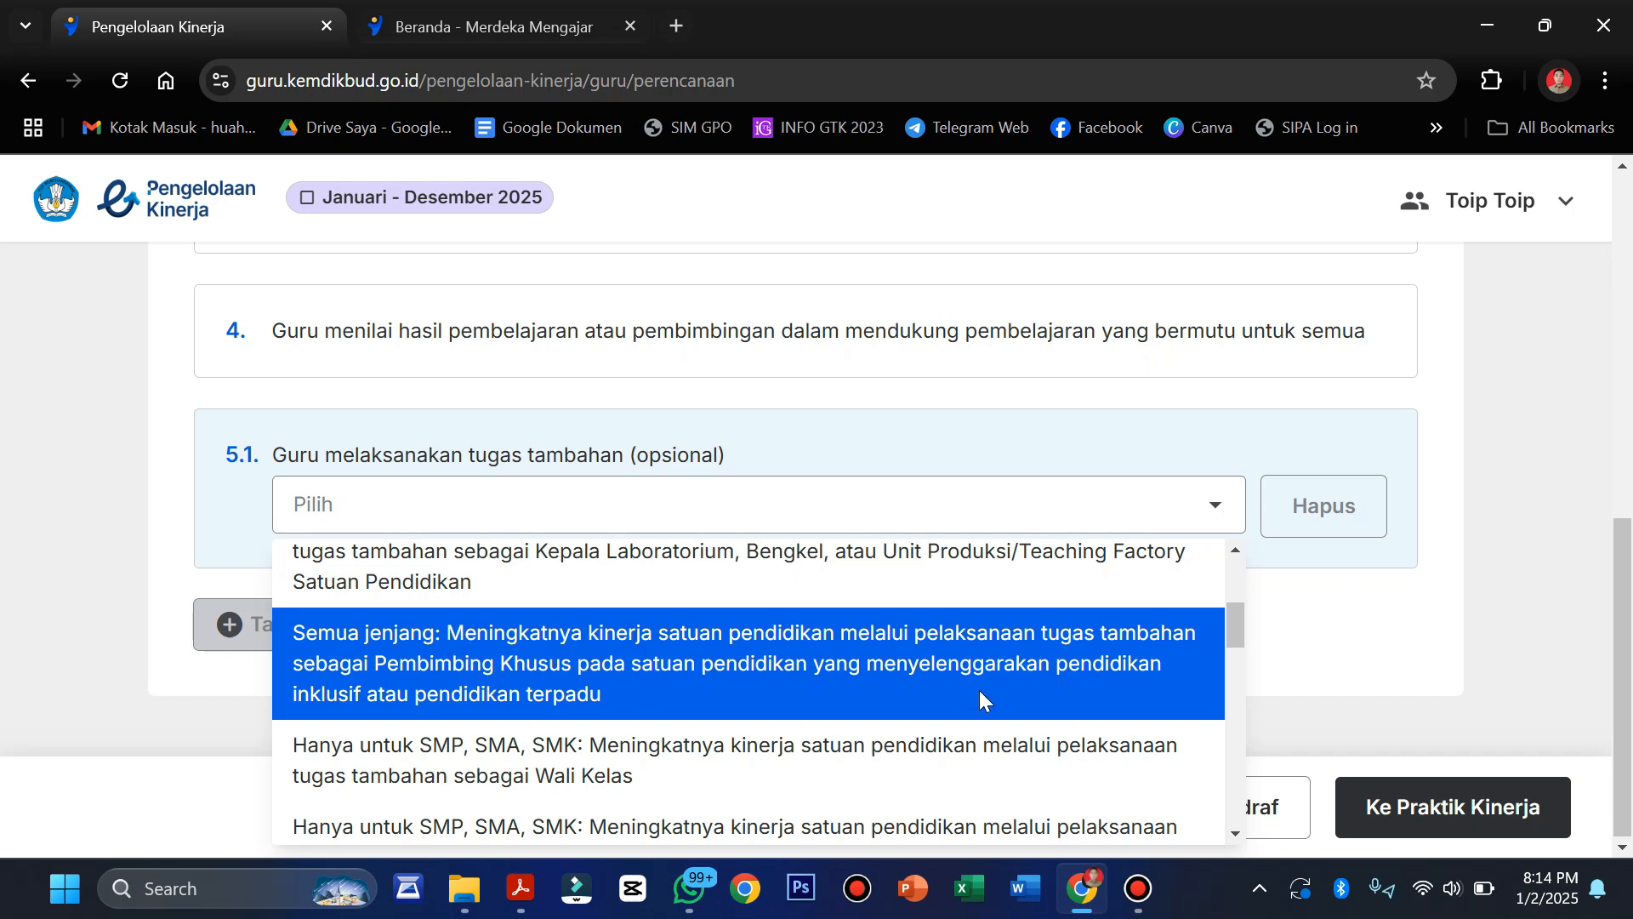
scroll(979, 690, down, 2)
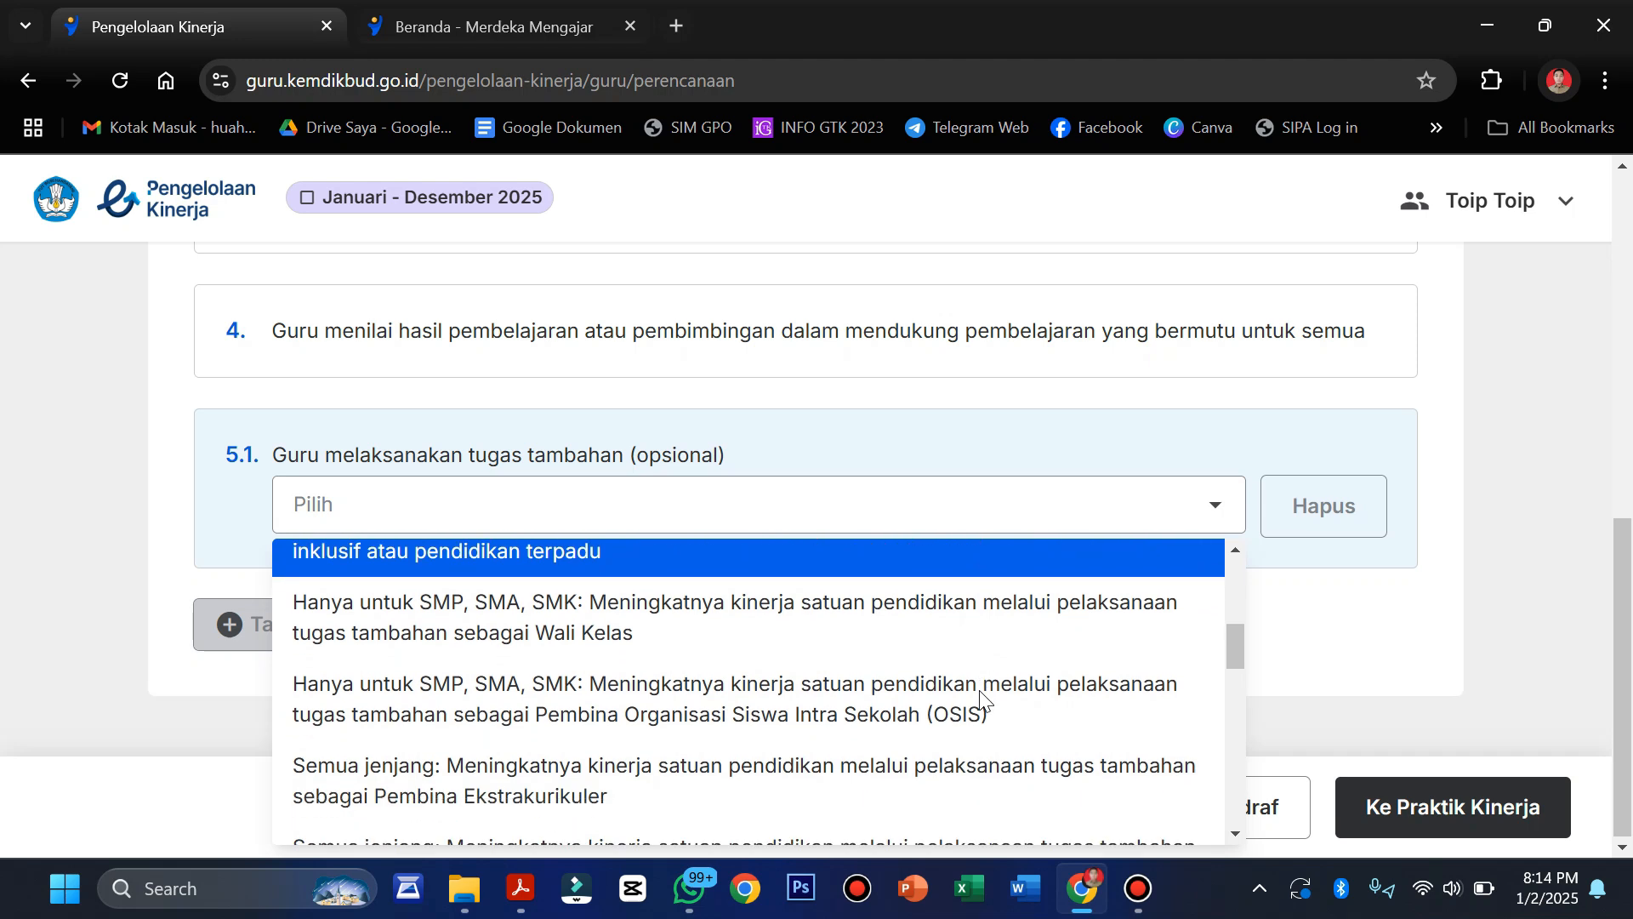
scroll(631, 699, down, 1)
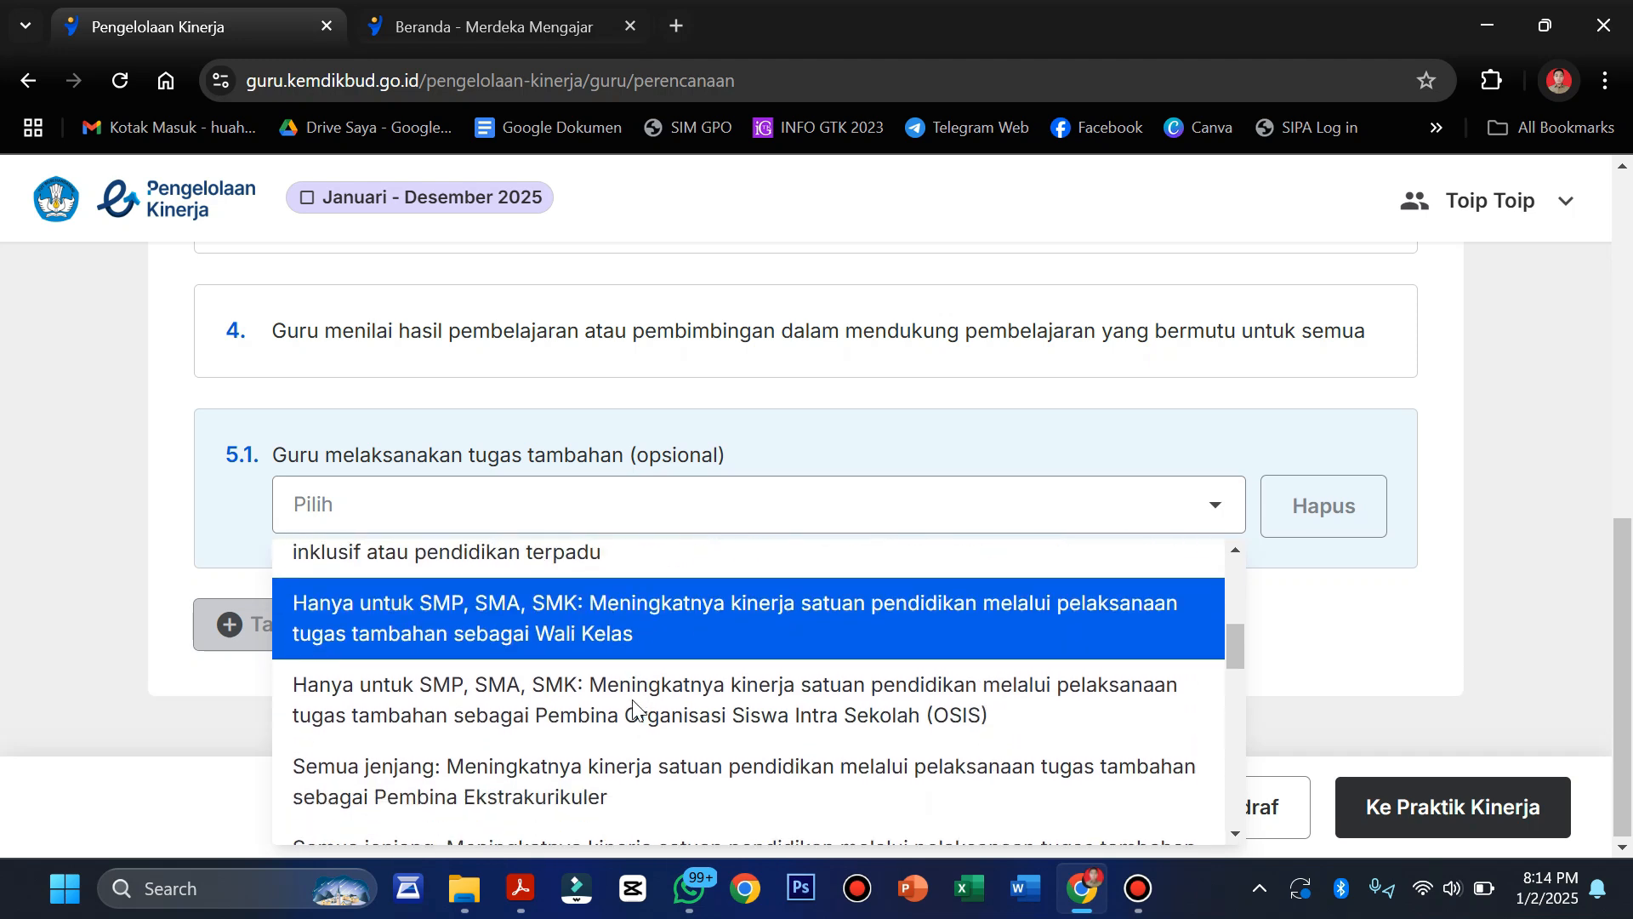
scroll(633, 701, down, 1)
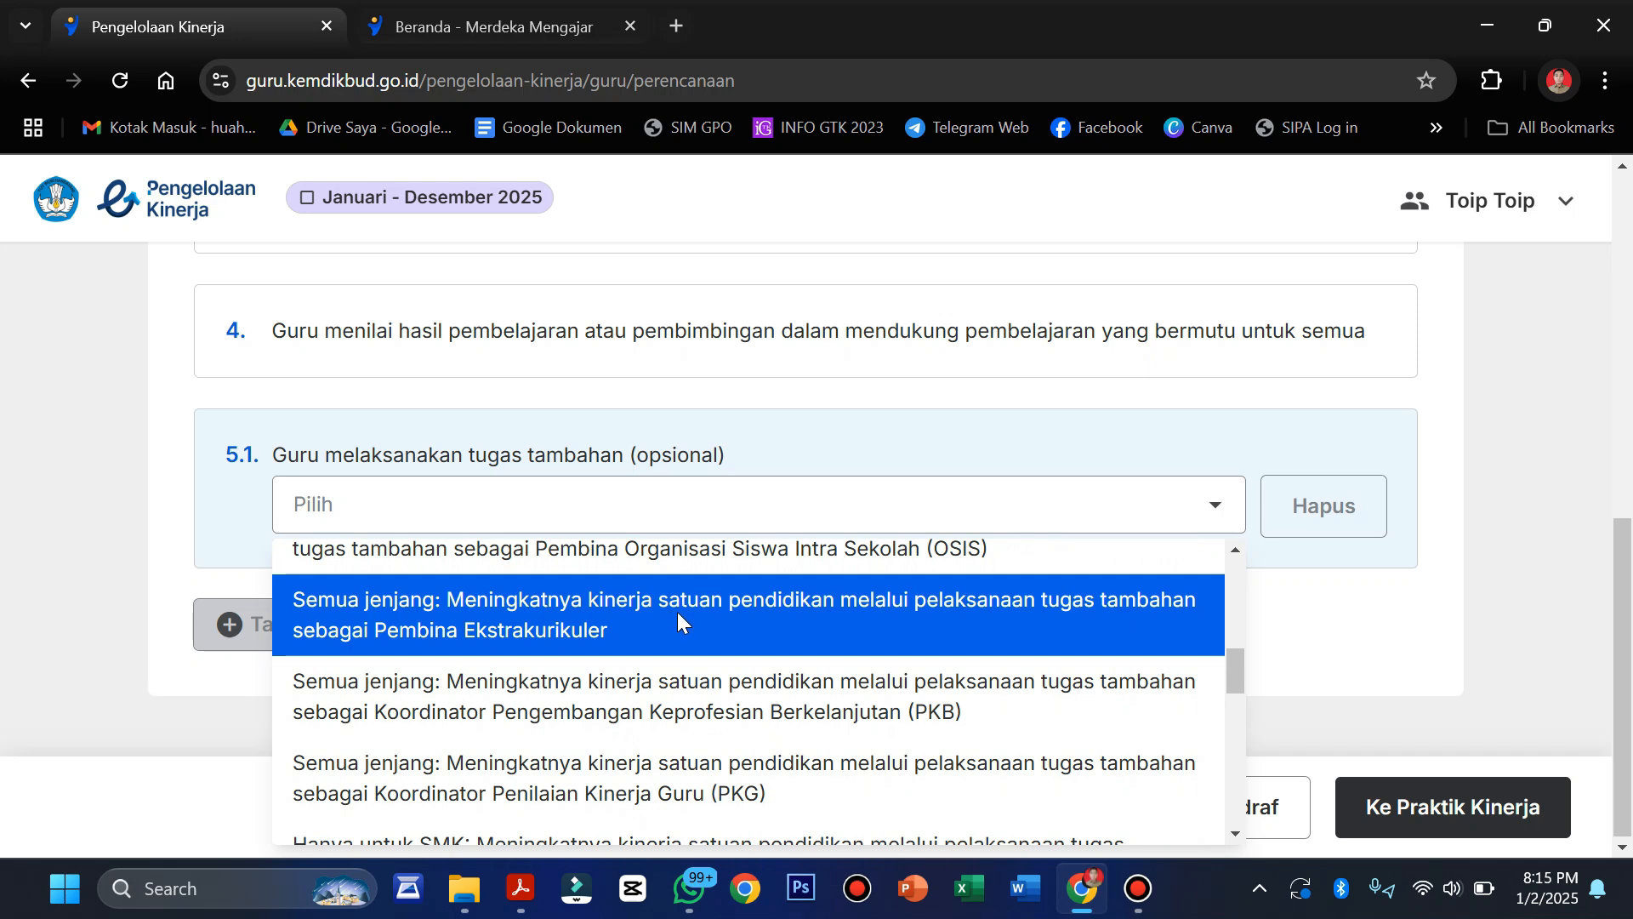
click(729, 615)
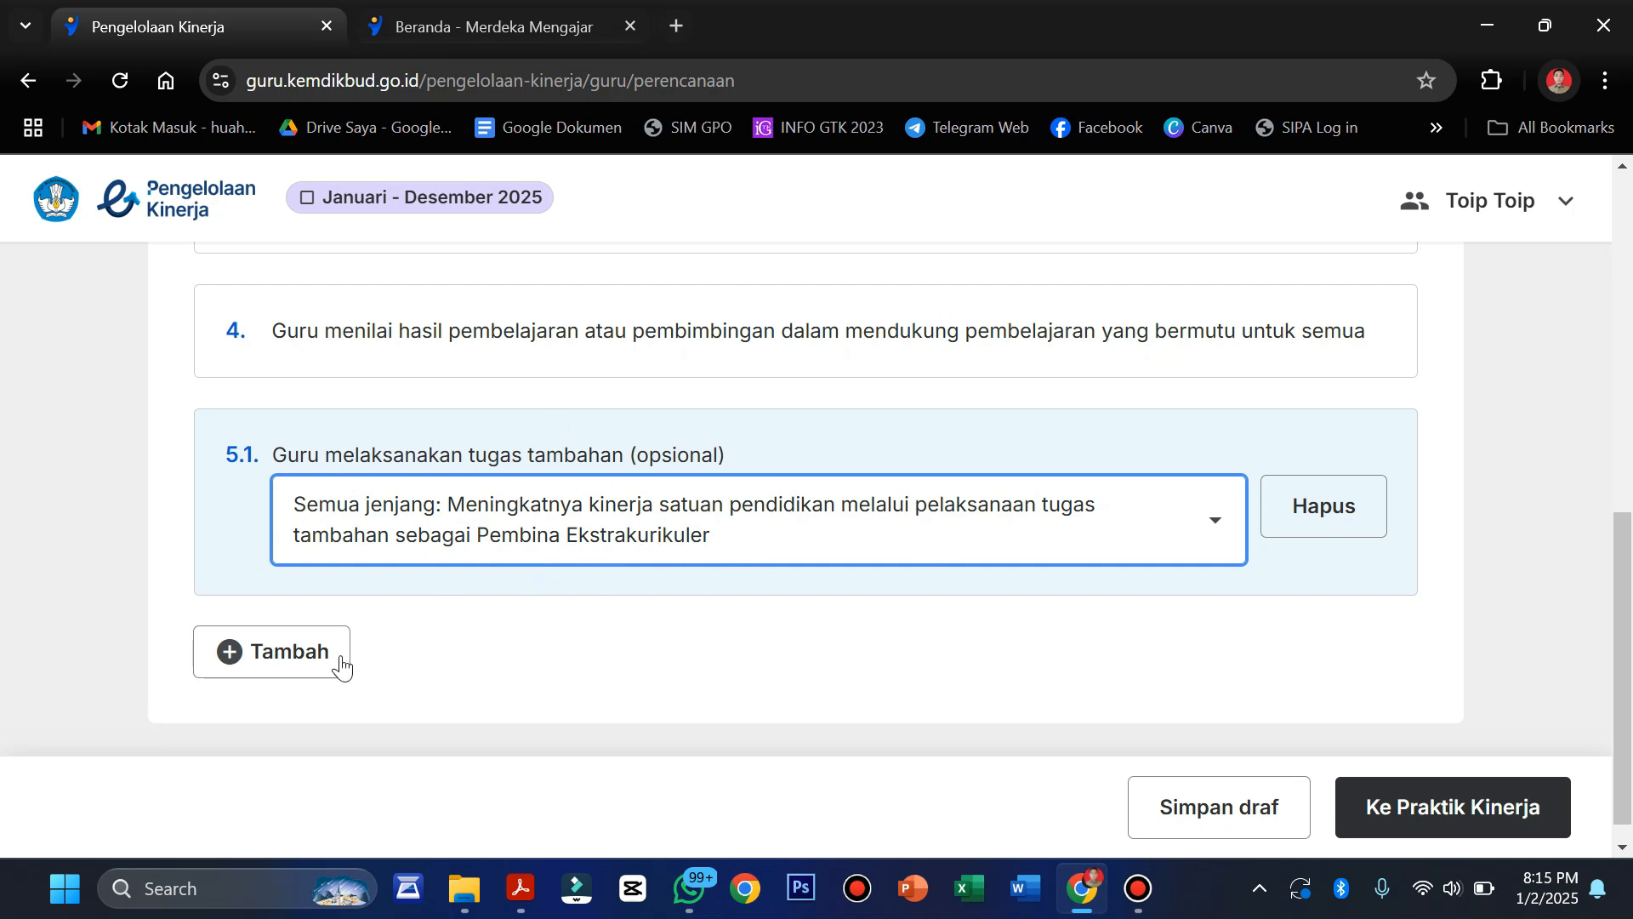
- Add a second optional additional task entry, 5.2, and open its list of task choices
click(230, 656)
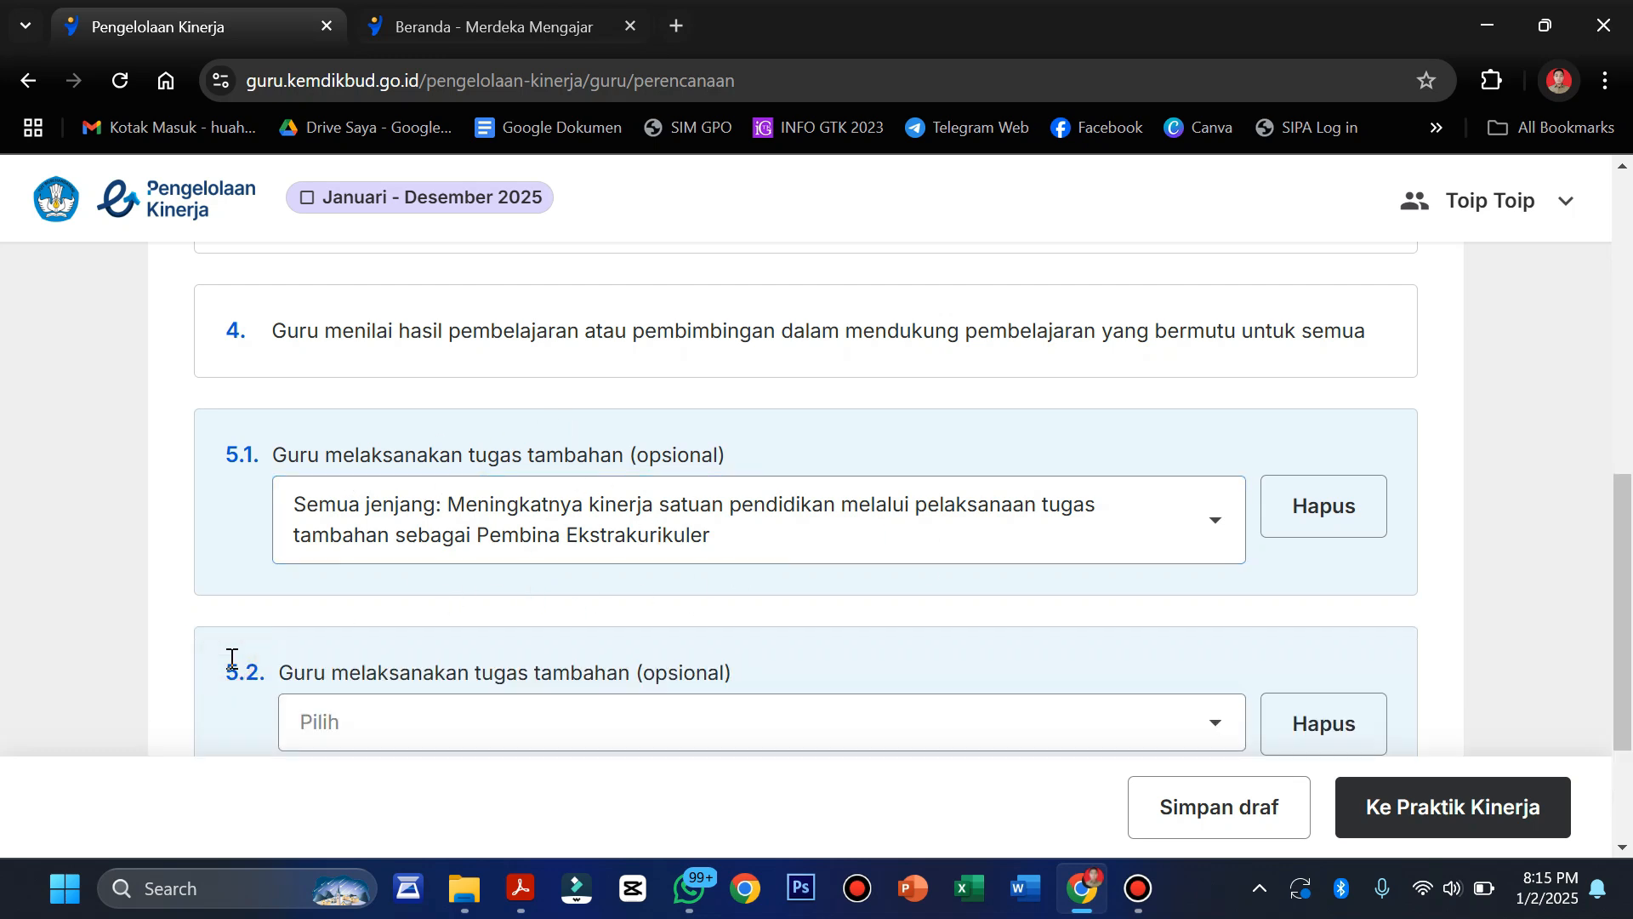
scroll(340, 521, down, 2)
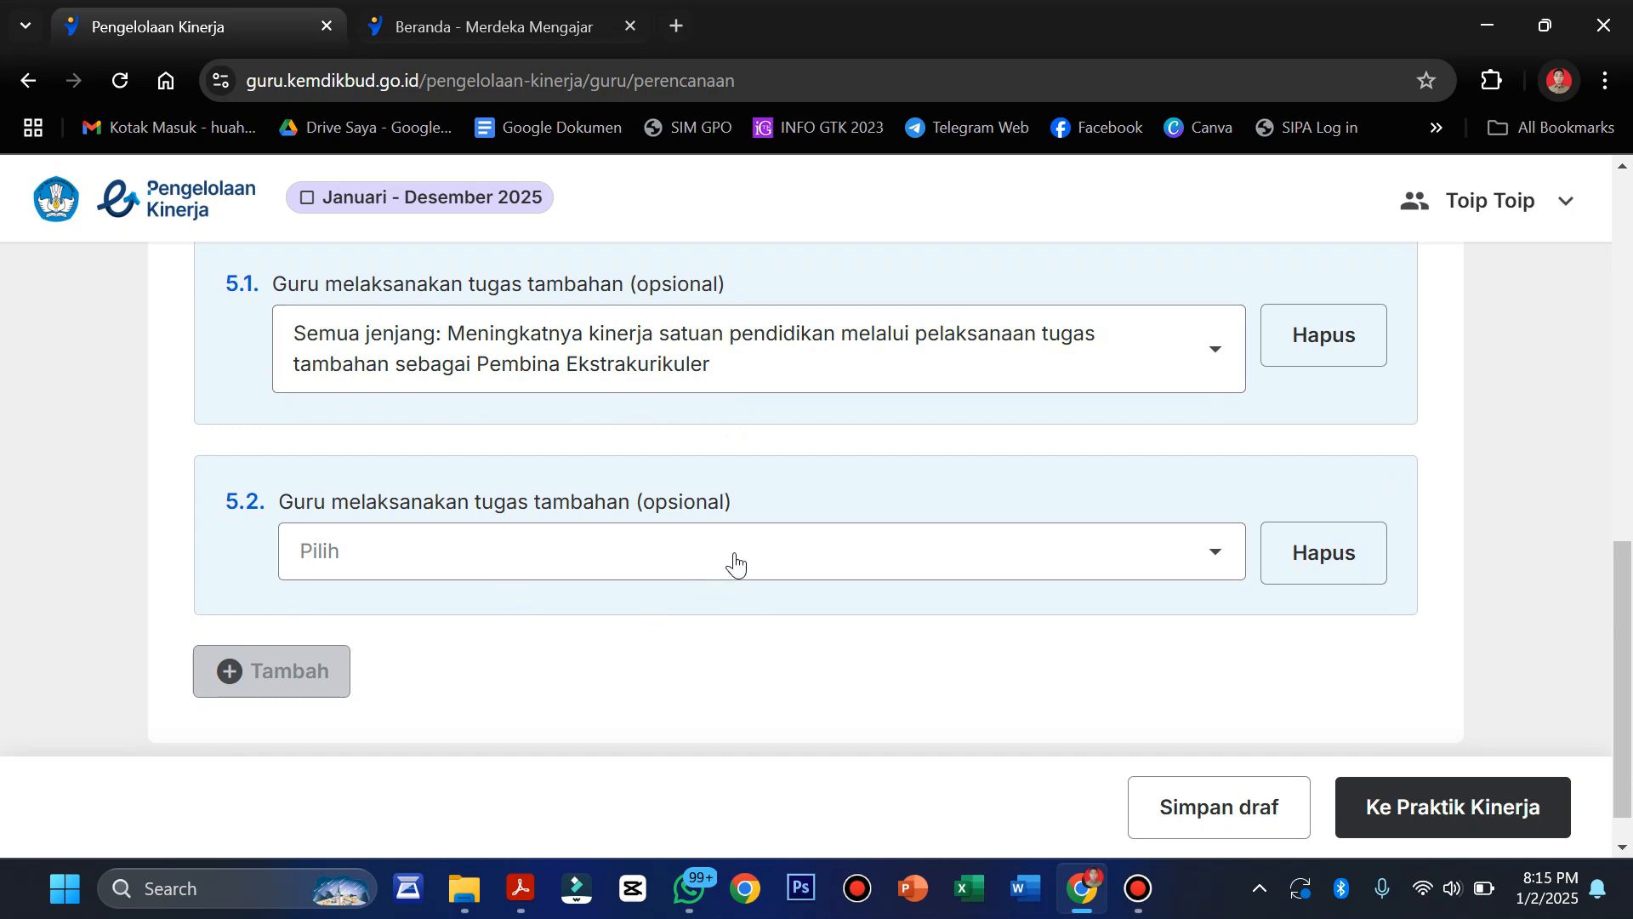
click(809, 557)
- Review the additional task options offered for entry 5.2, from Wakil Kepala Satuan Pendidikan to the Pengurus Organisasi/Asosiasi Profesi Guru roles
scroll(742, 676, down, 2)
scroll(742, 676, down, 6)
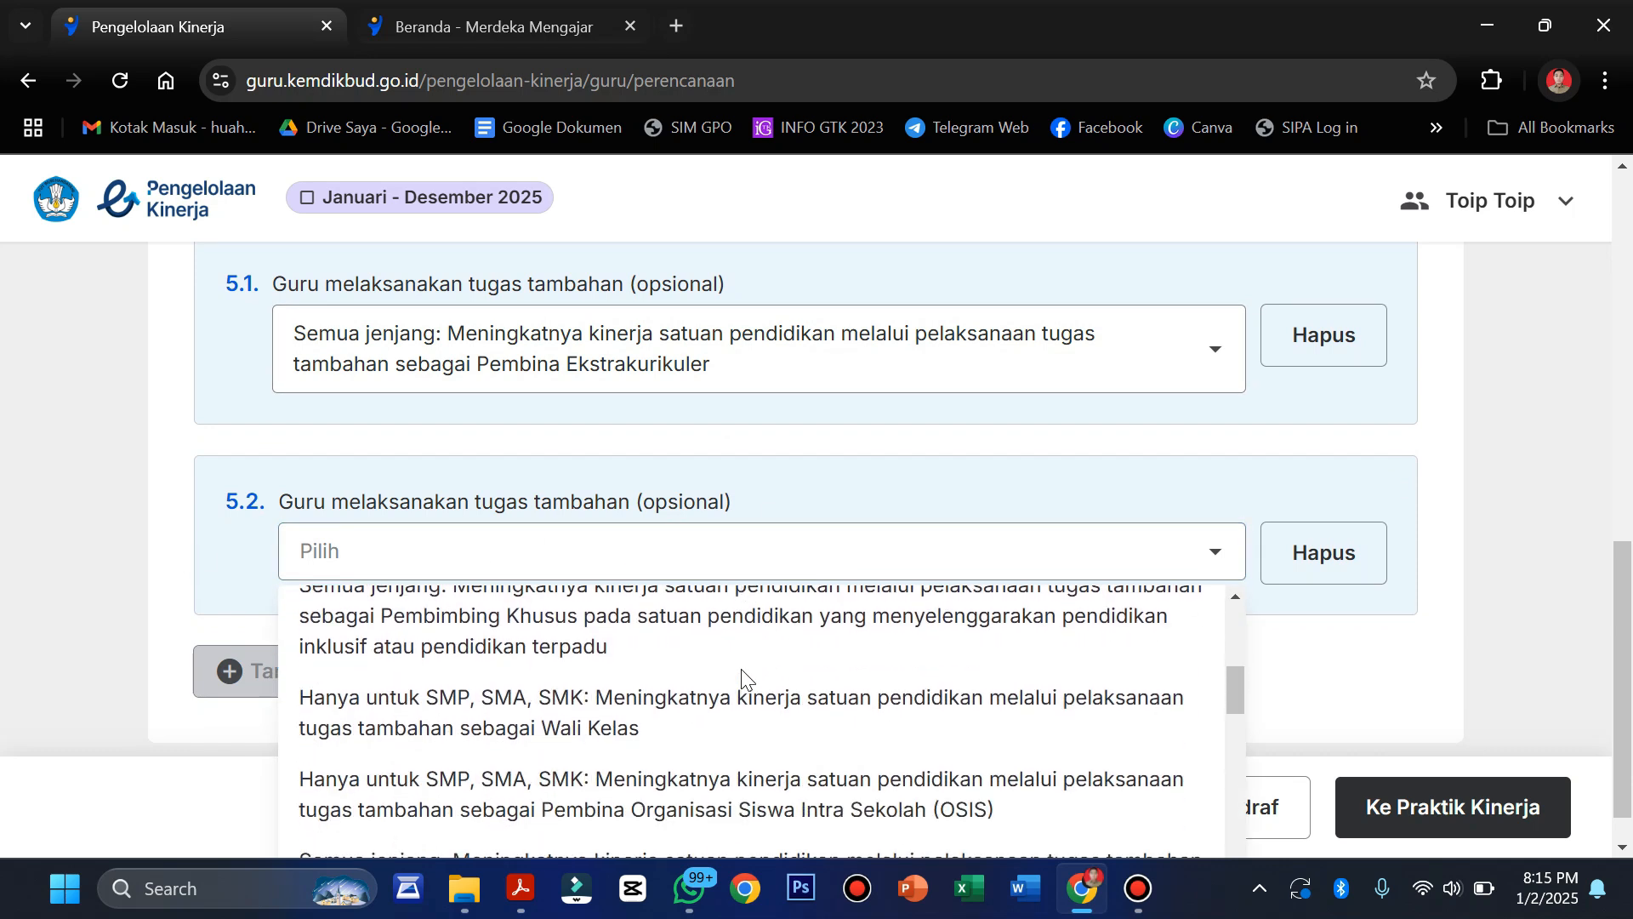
scroll(744, 678, up, 5)
scroll(744, 678, up, 4)
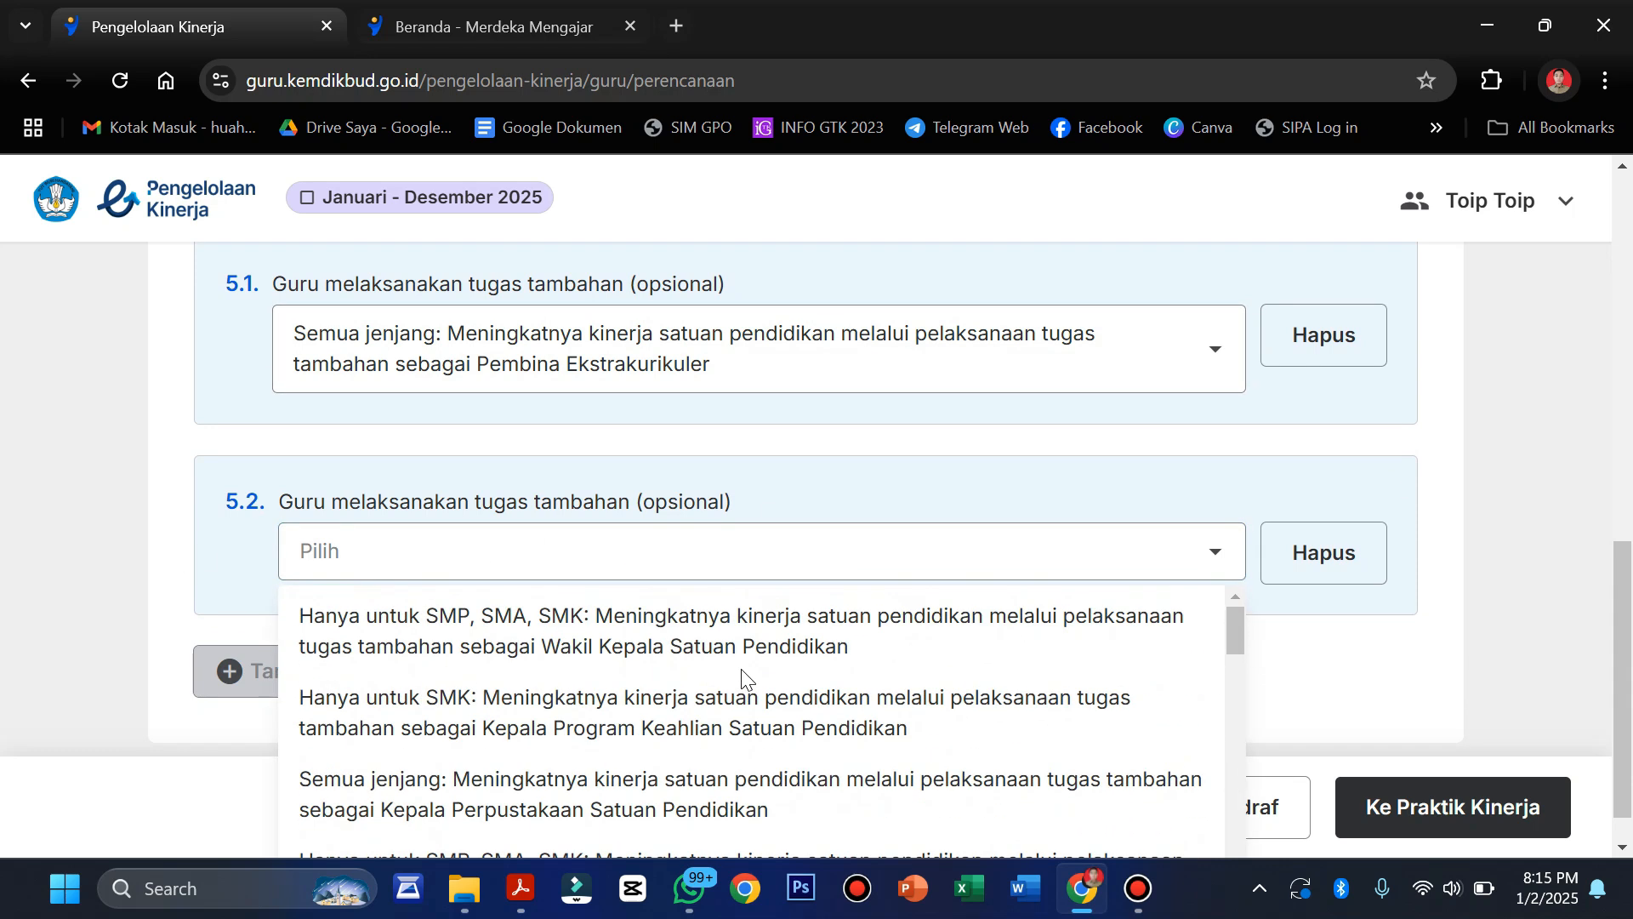
scroll(744, 678, down, 4)
scroll(742, 670, down, 1)
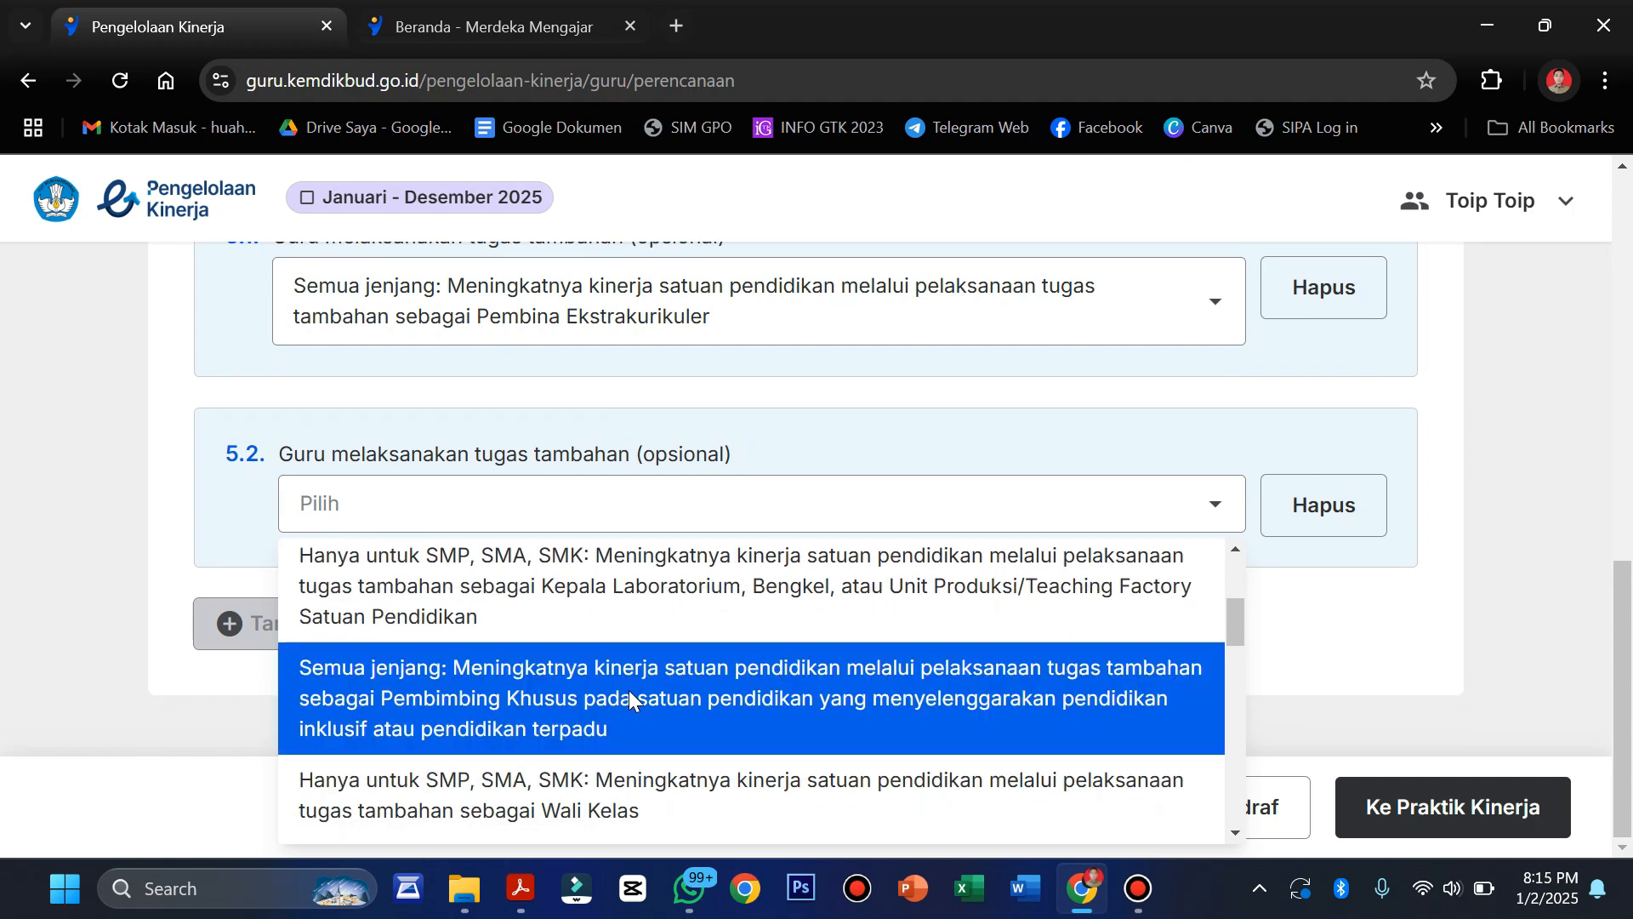
scroll(629, 691, down, 1)
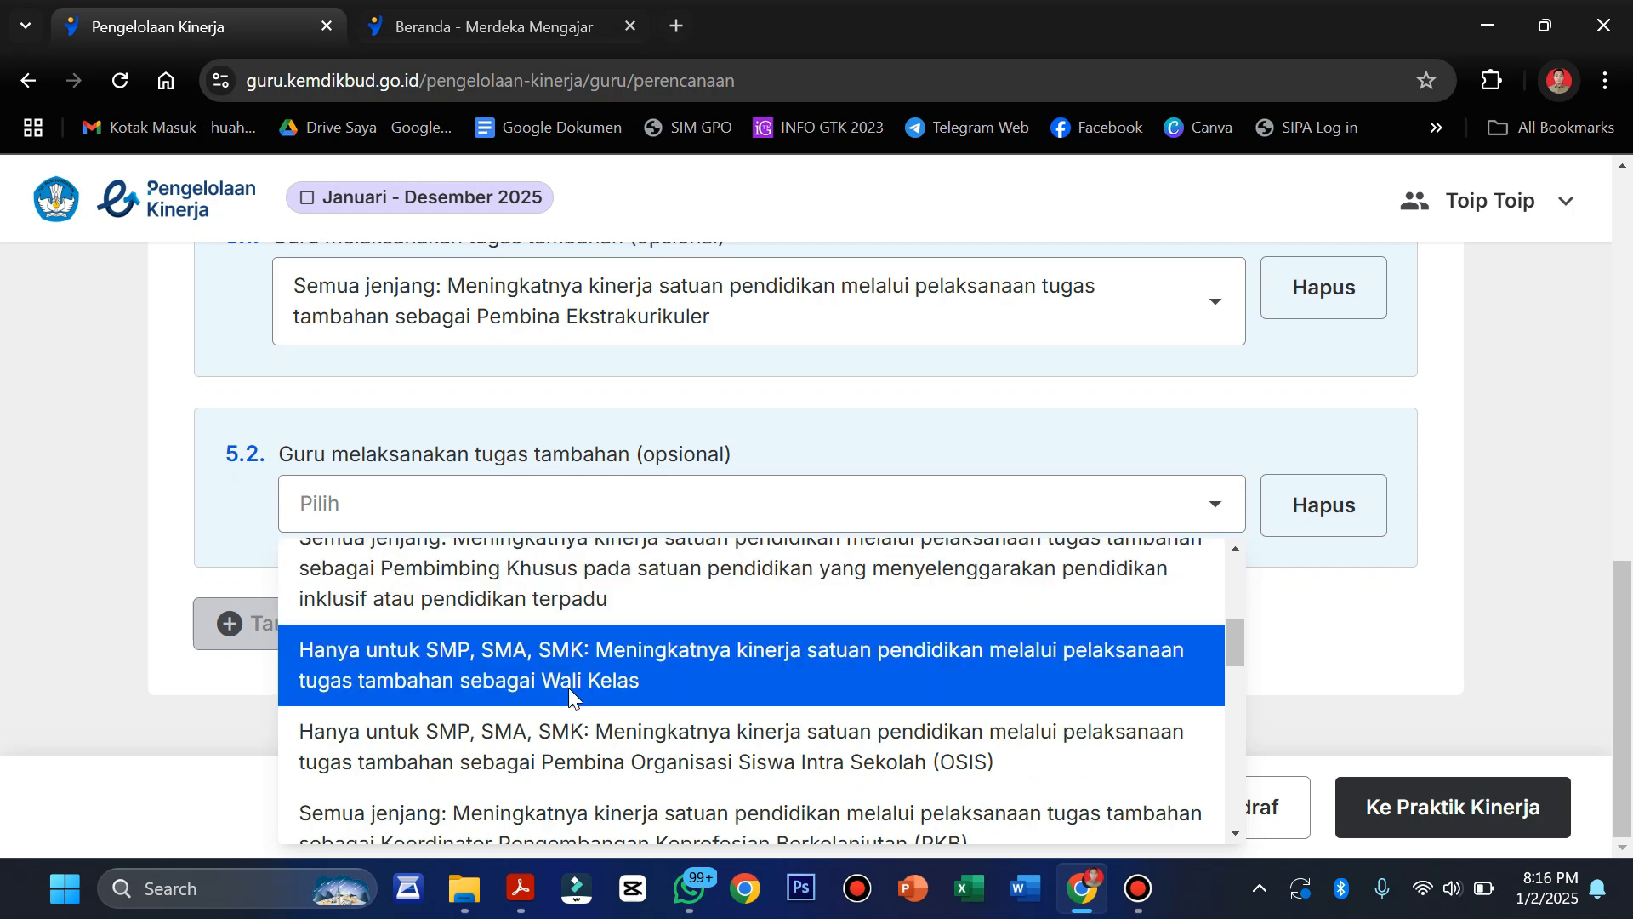
scroll(757, 679, down, 2)
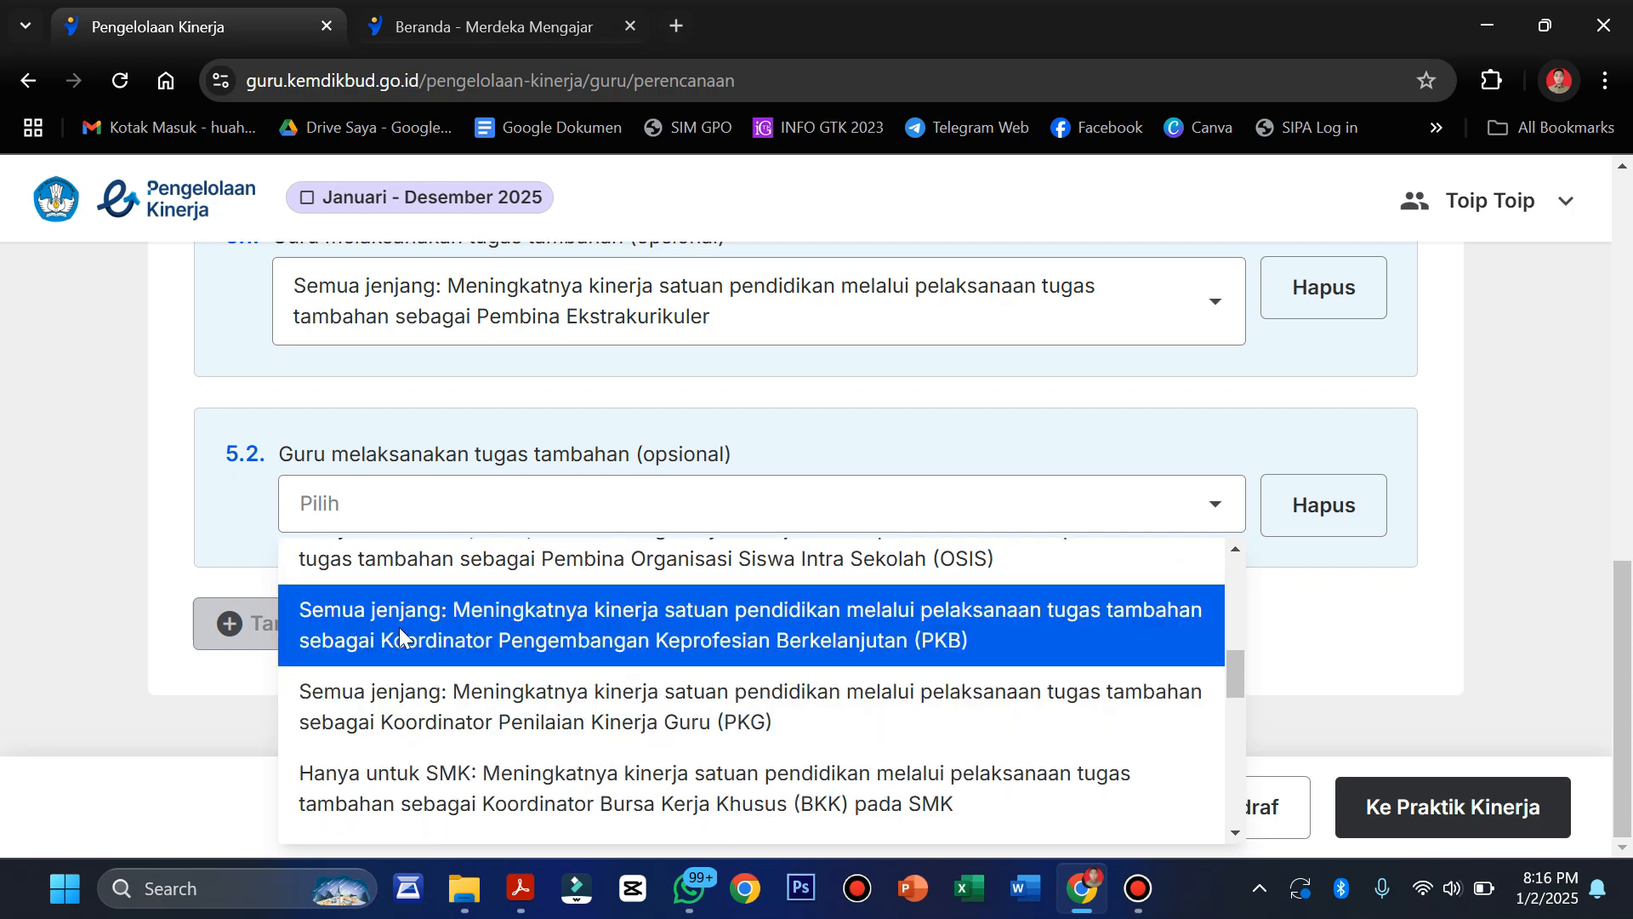
scroll(590, 630, up, 1)
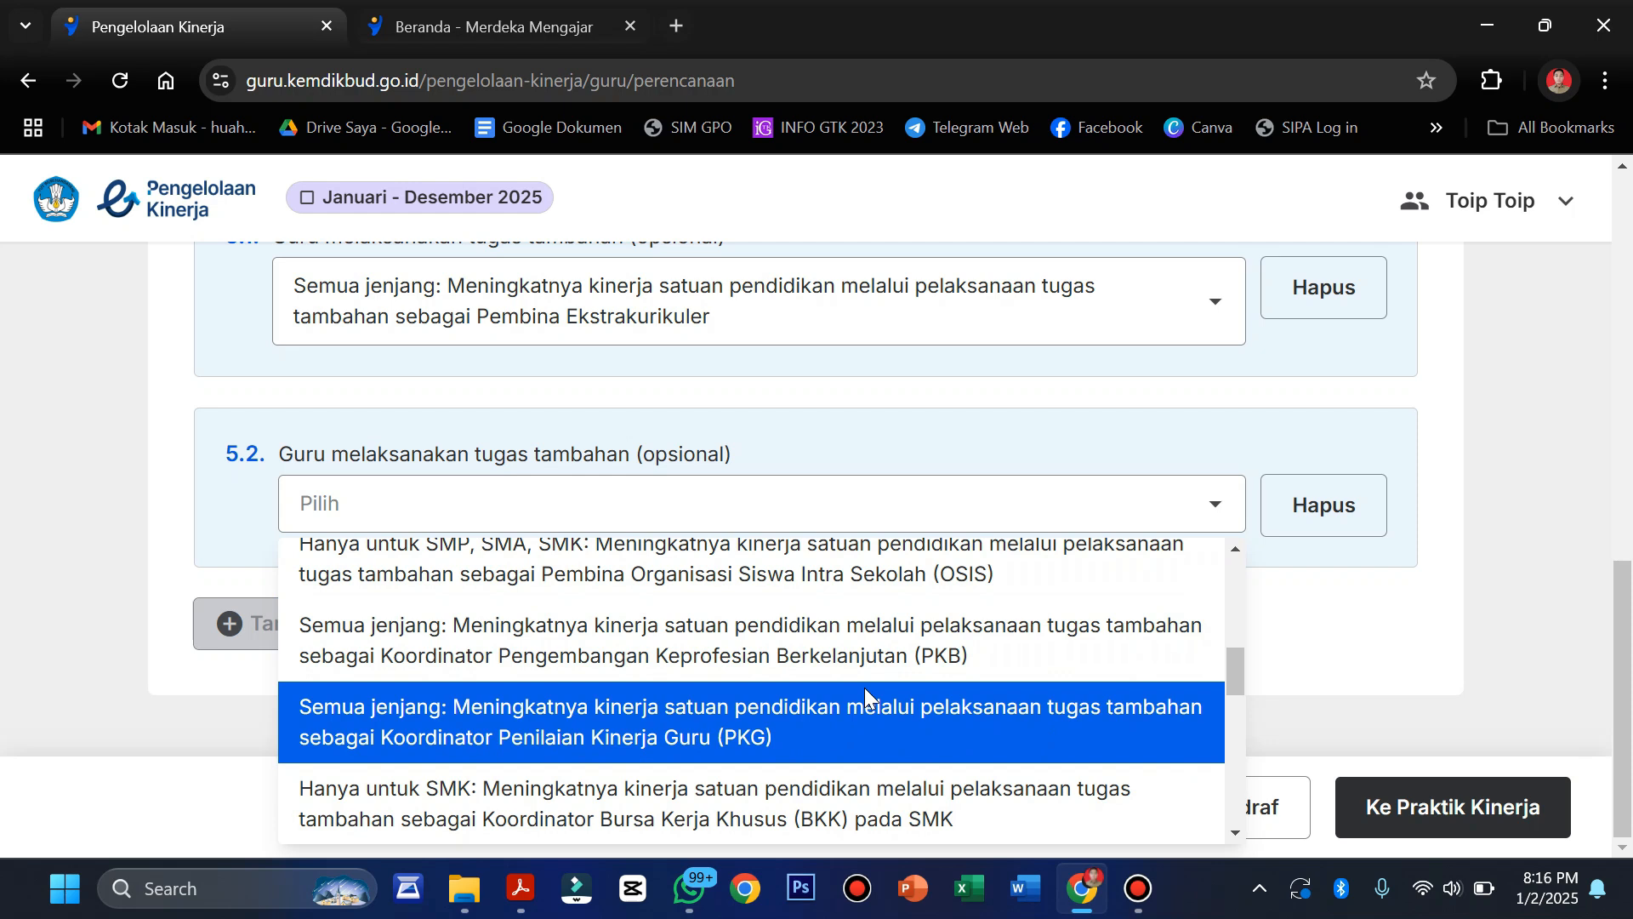
scroll(1084, 668, down, 1)
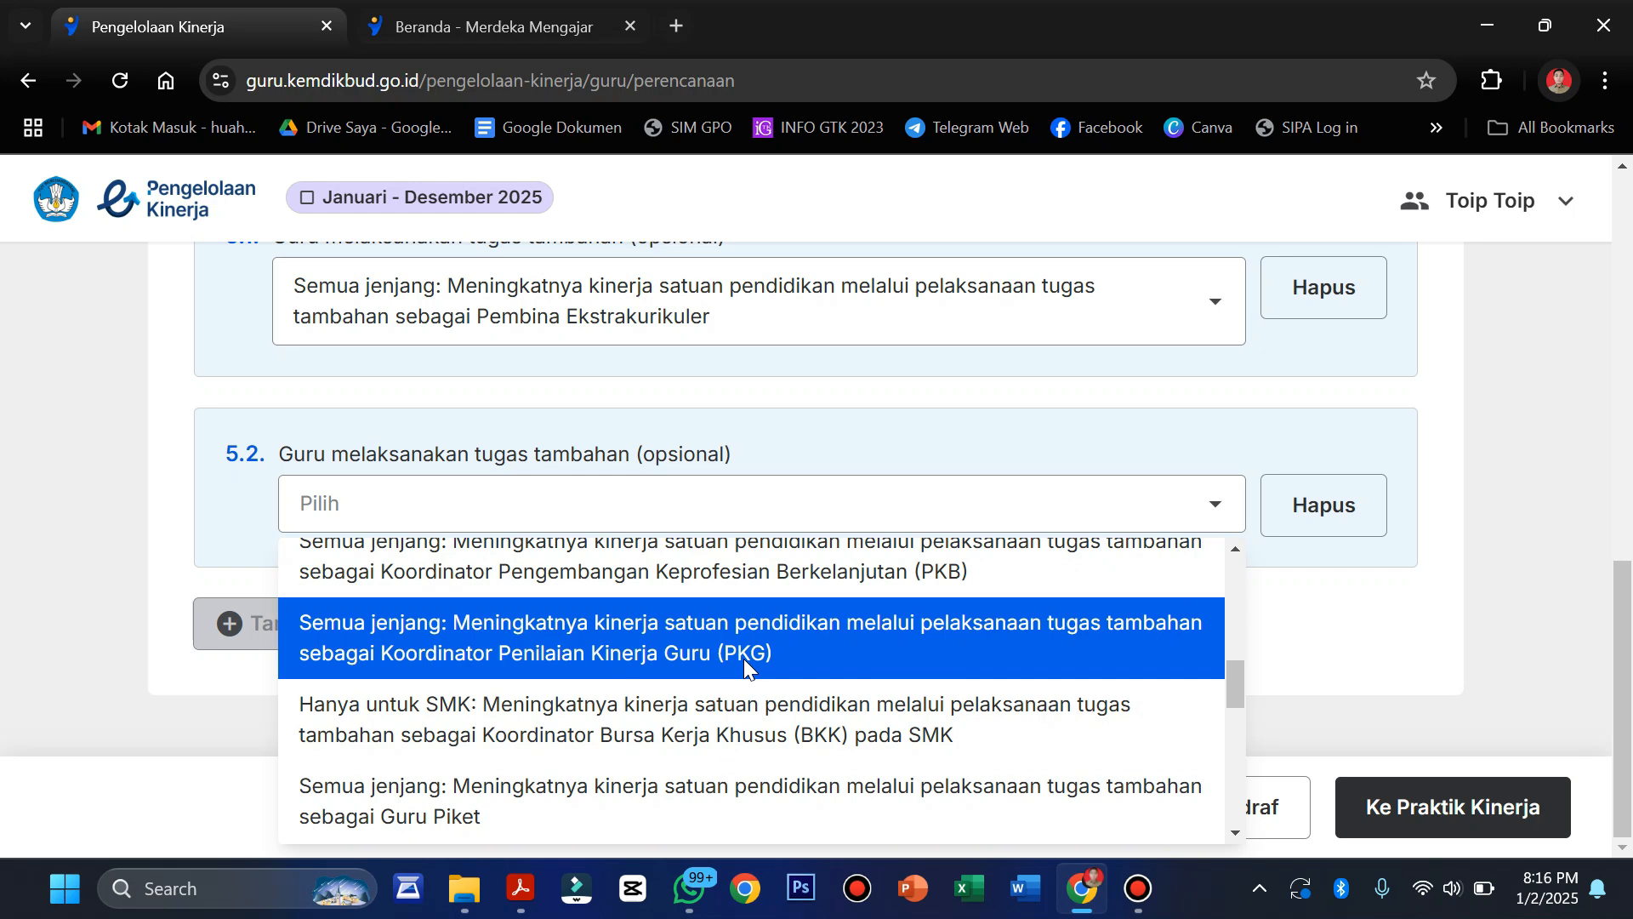
scroll(744, 658, down, 1)
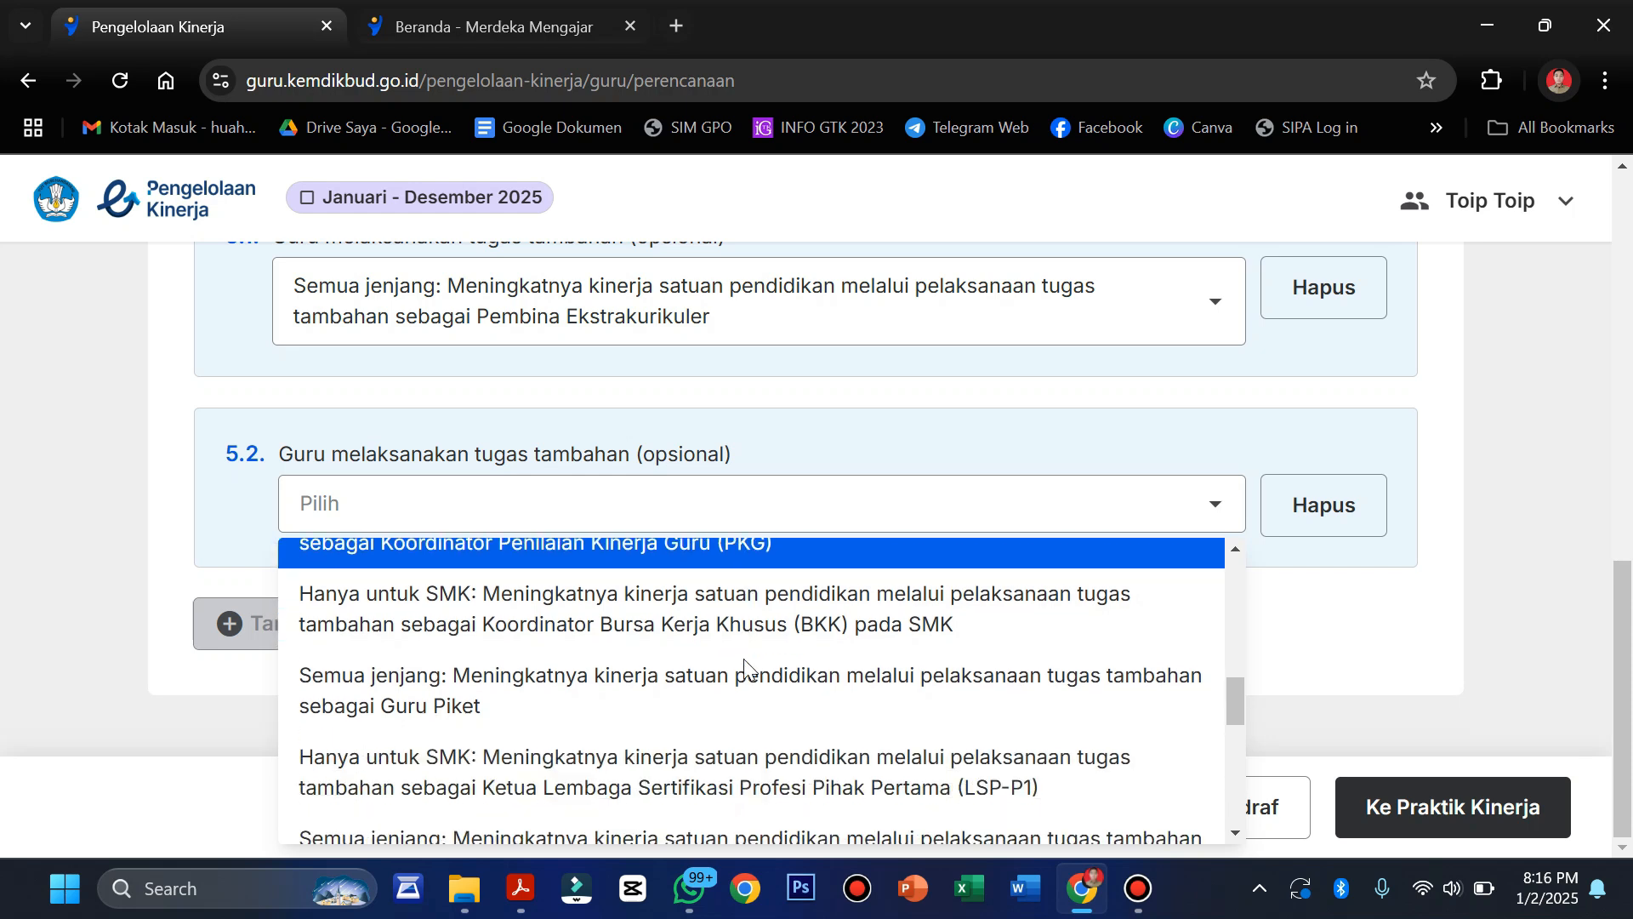
scroll(642, 633, down, 1)
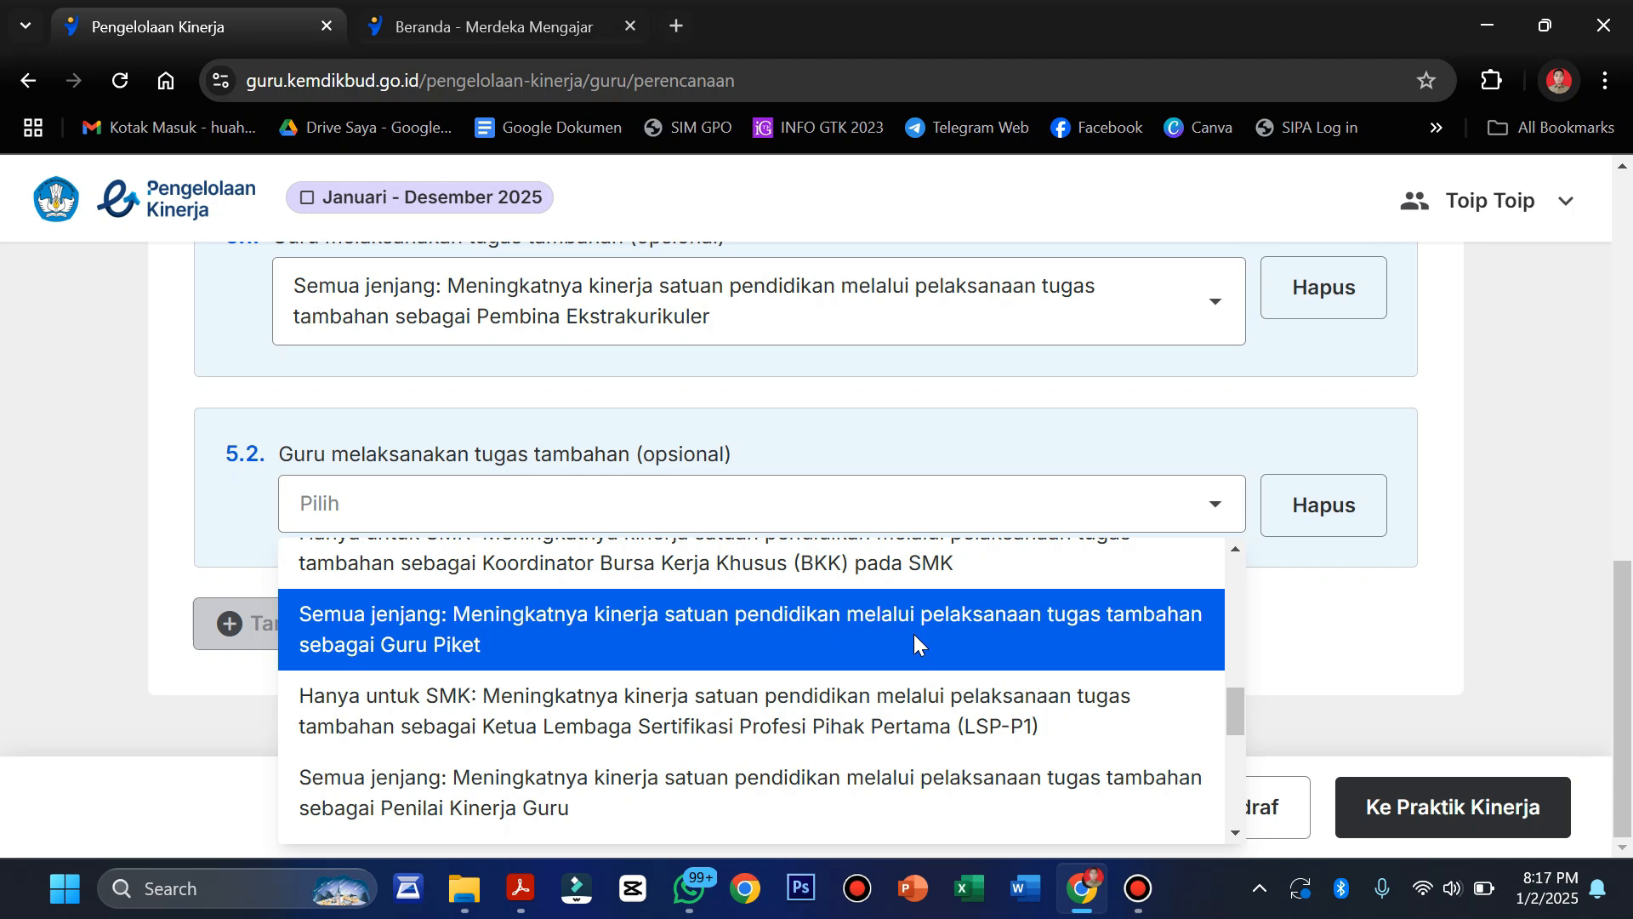
scroll(913, 635, down, 2)
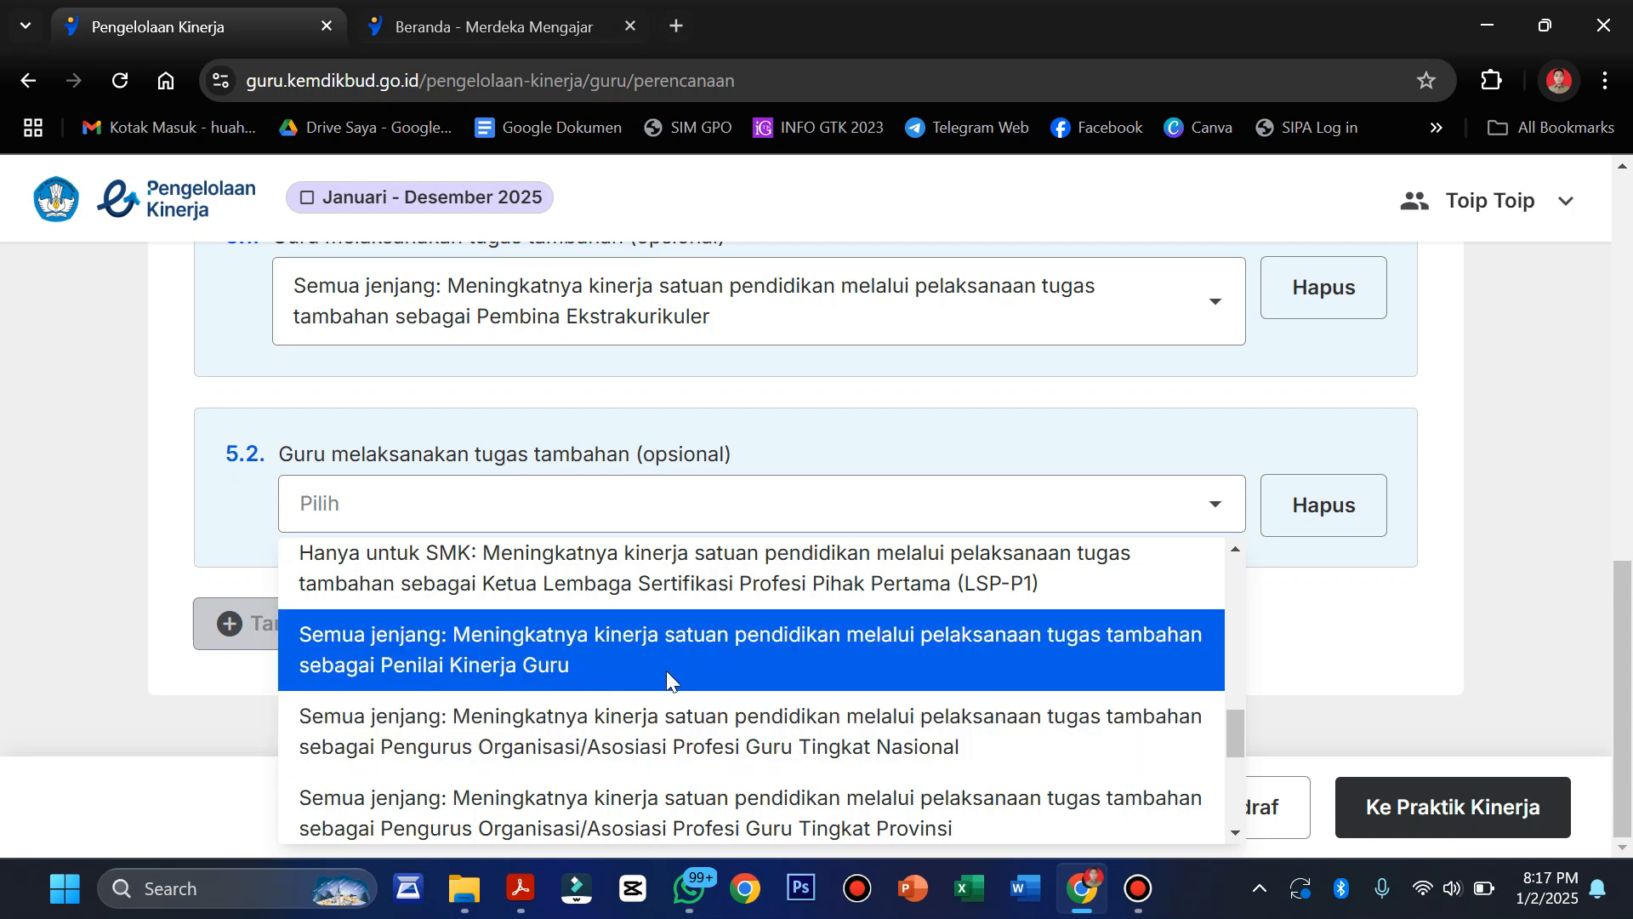
scroll(666, 670, down, 2)
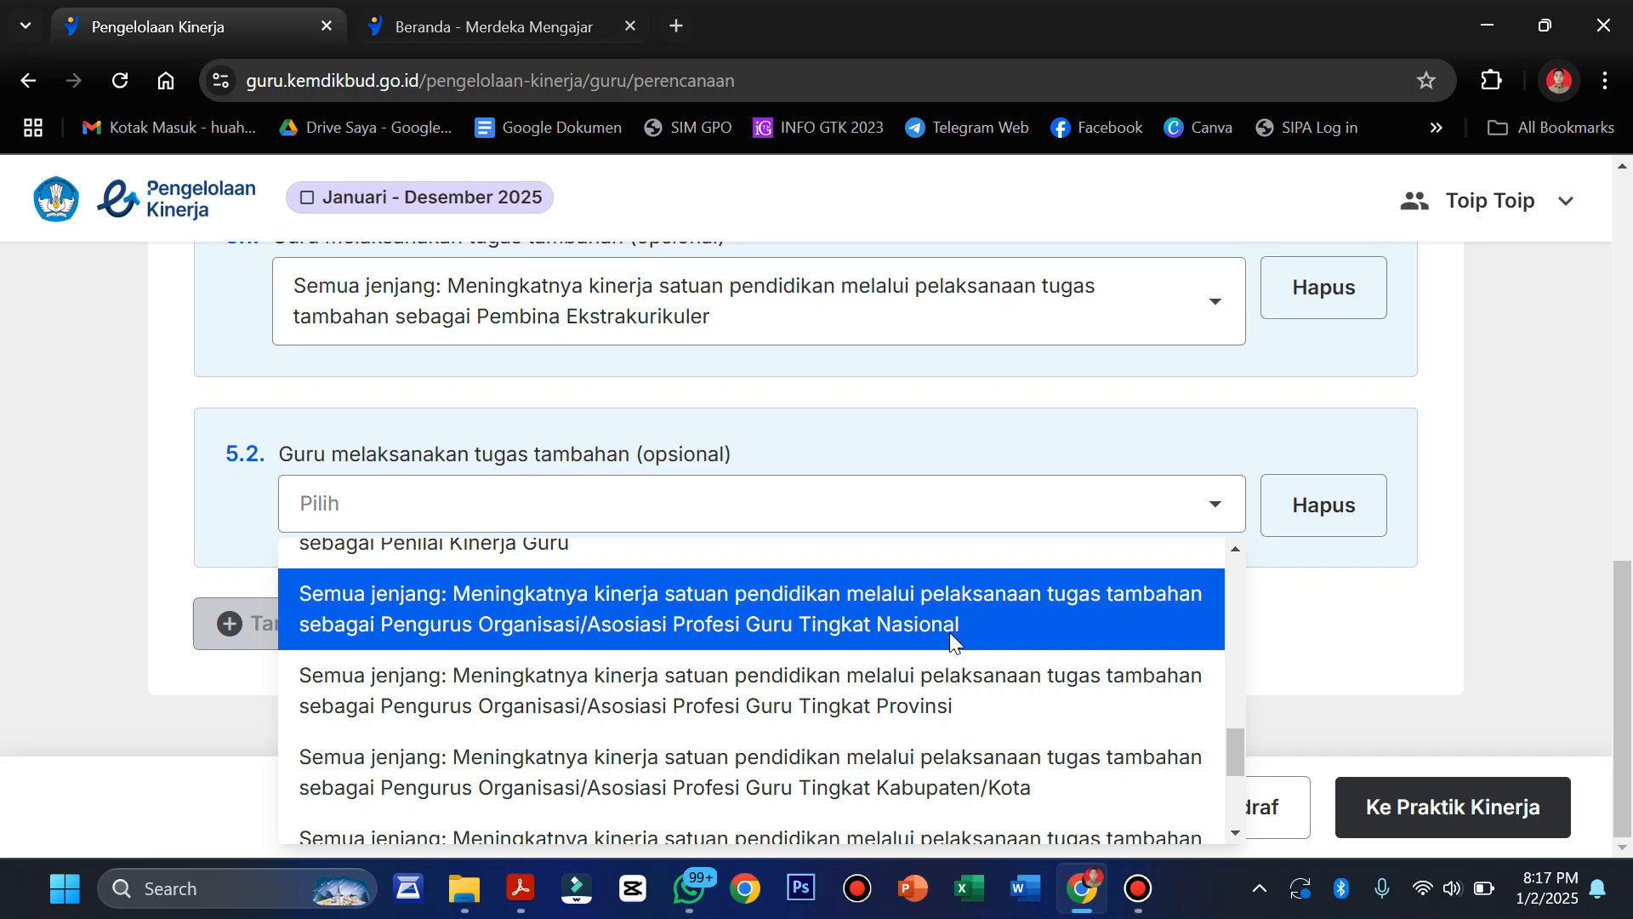
scroll(950, 631, down, 1)
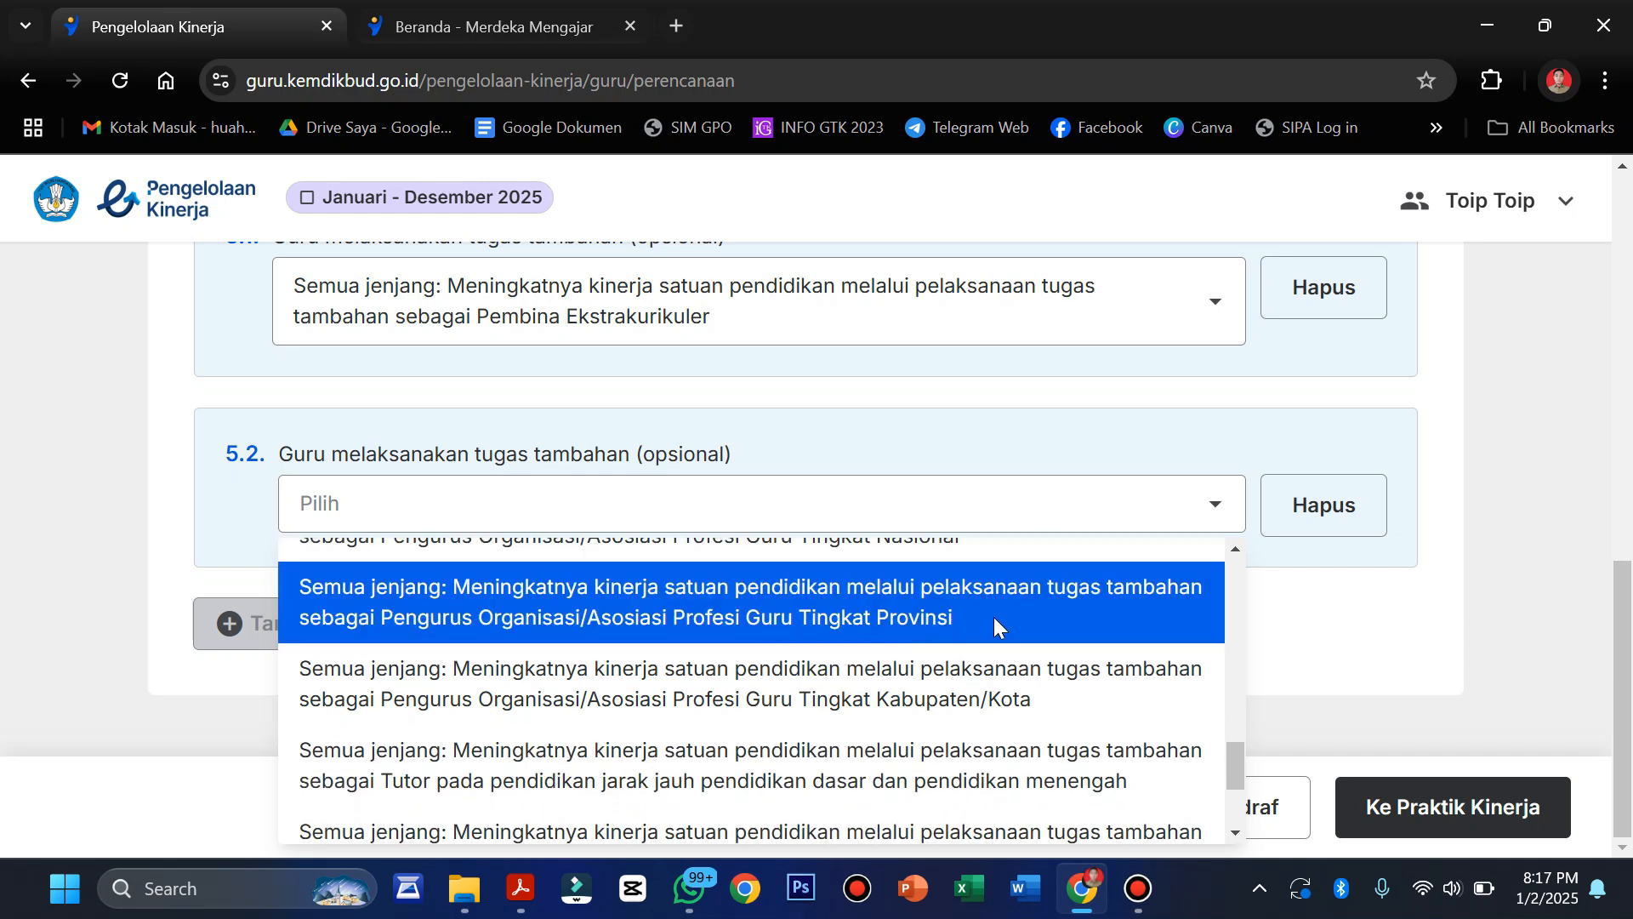
scroll(994, 616, down, 1)
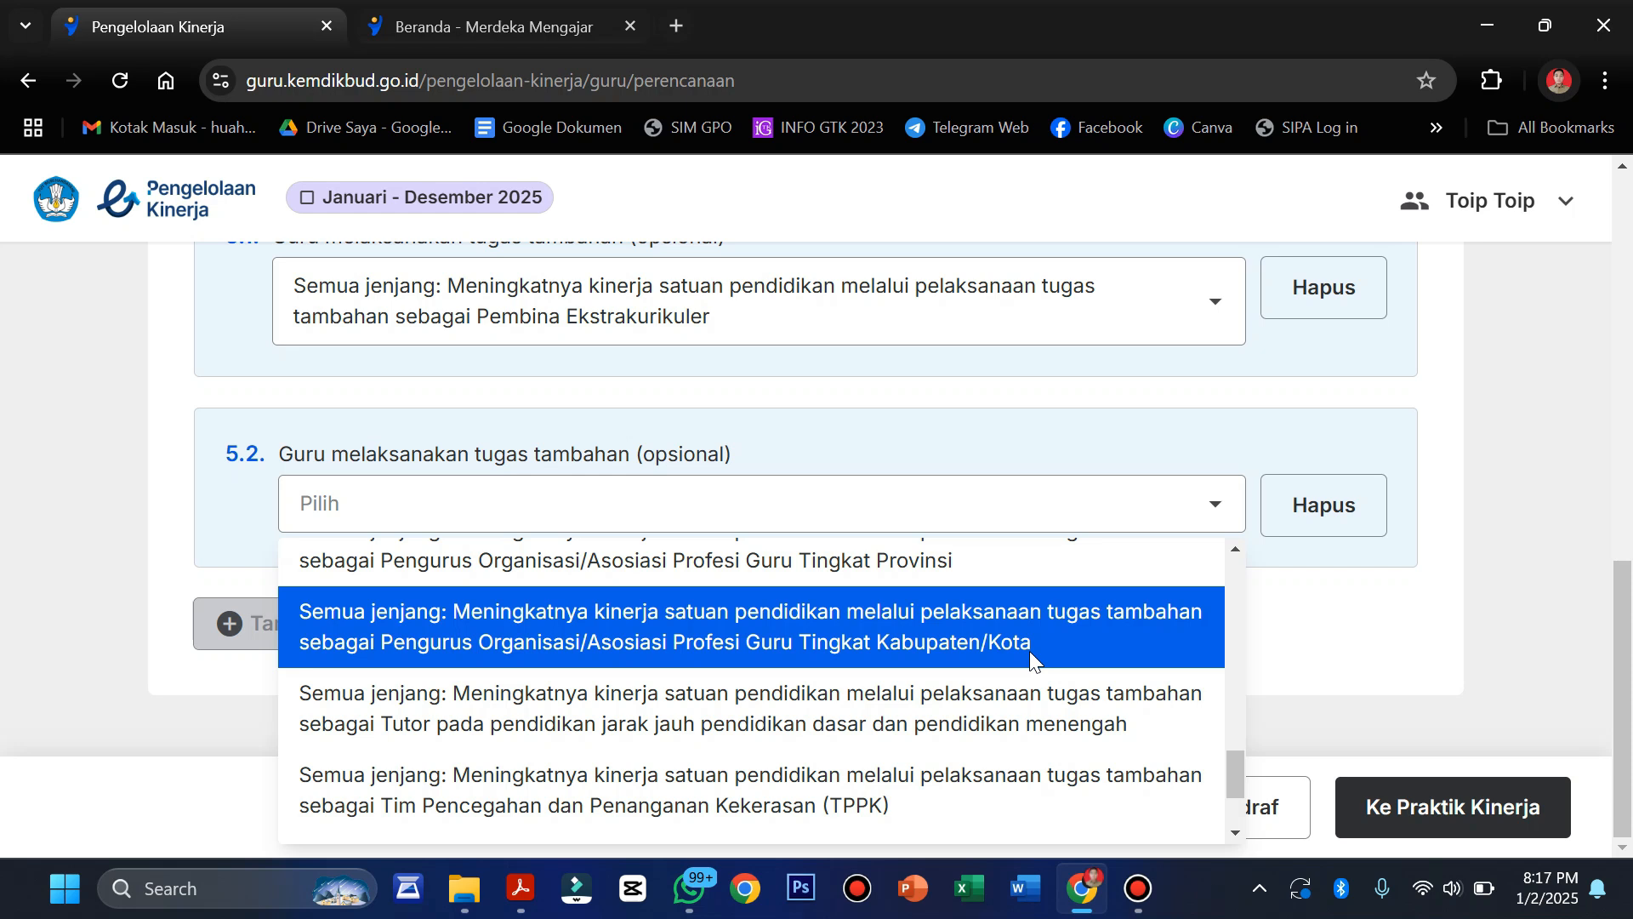
- Set additional task 5.2 to the Semua jenjang option for serving as Tim Pencegahan dan Penanganan Kekerasan (TPPK)
scroll(1030, 650, down, 3)
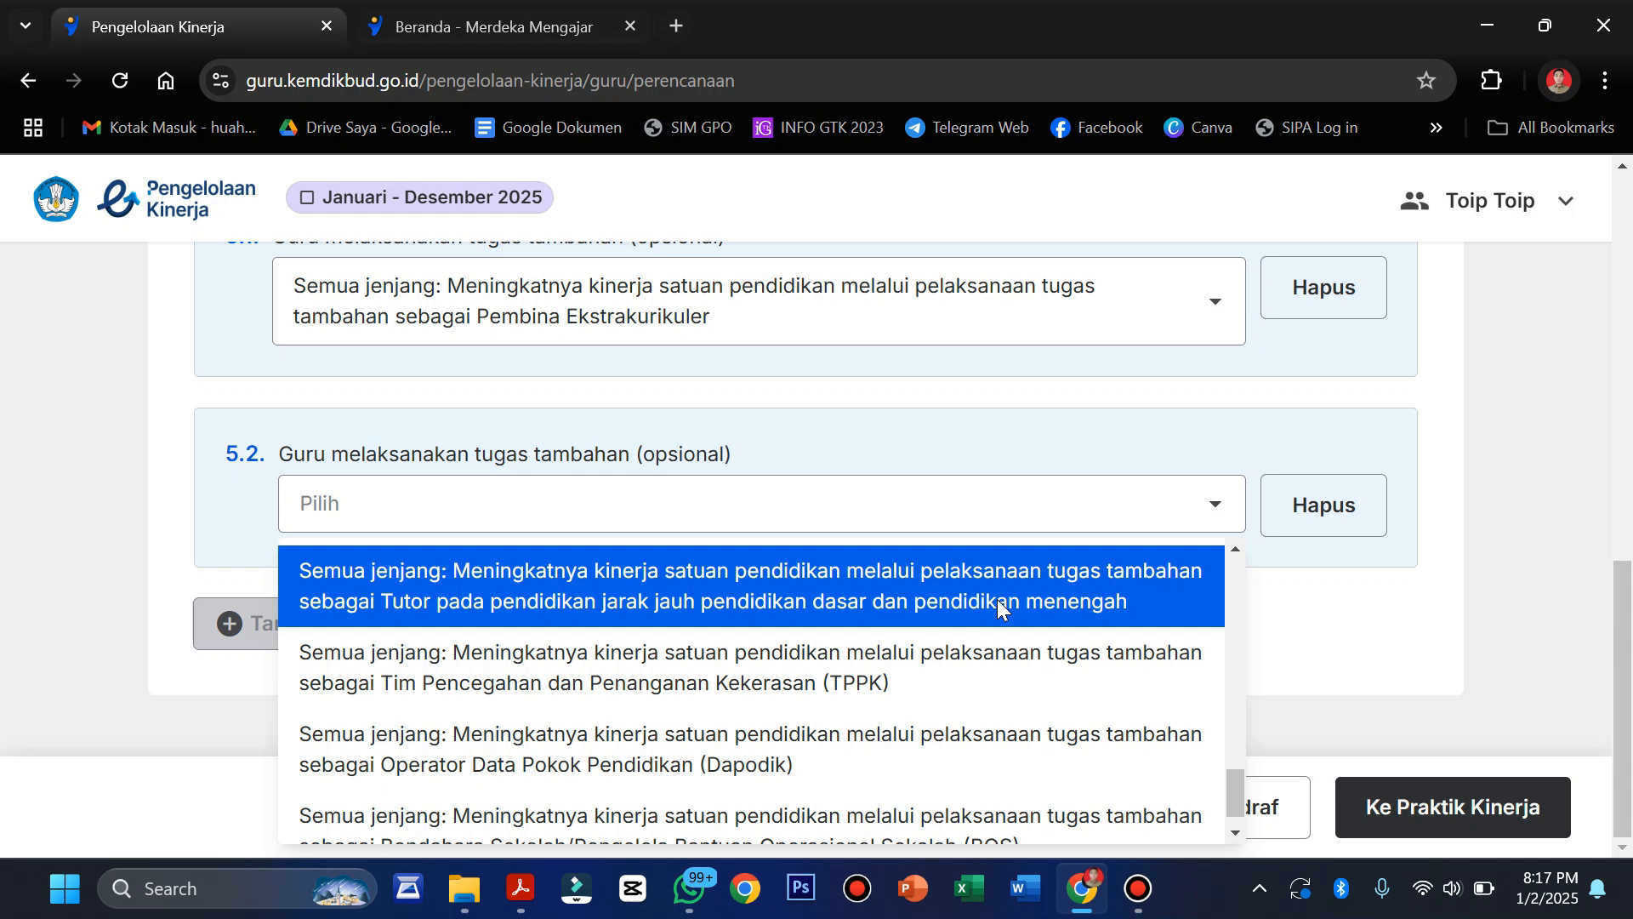
scroll(1031, 623, down, 1)
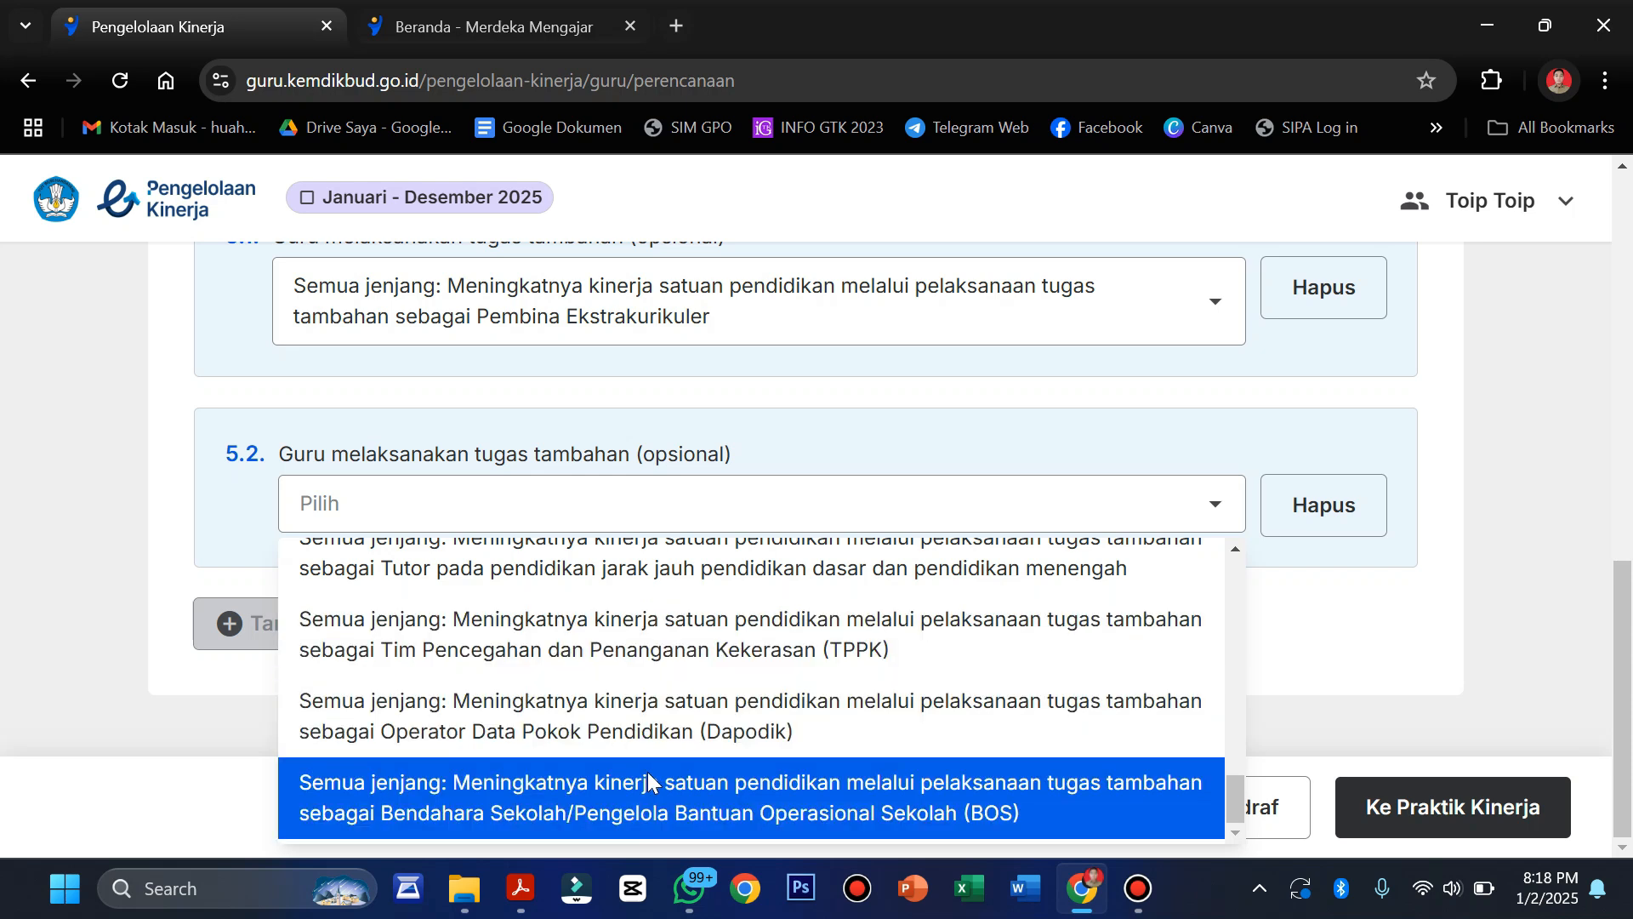
click(808, 649)
scroll(809, 650, up, 2)
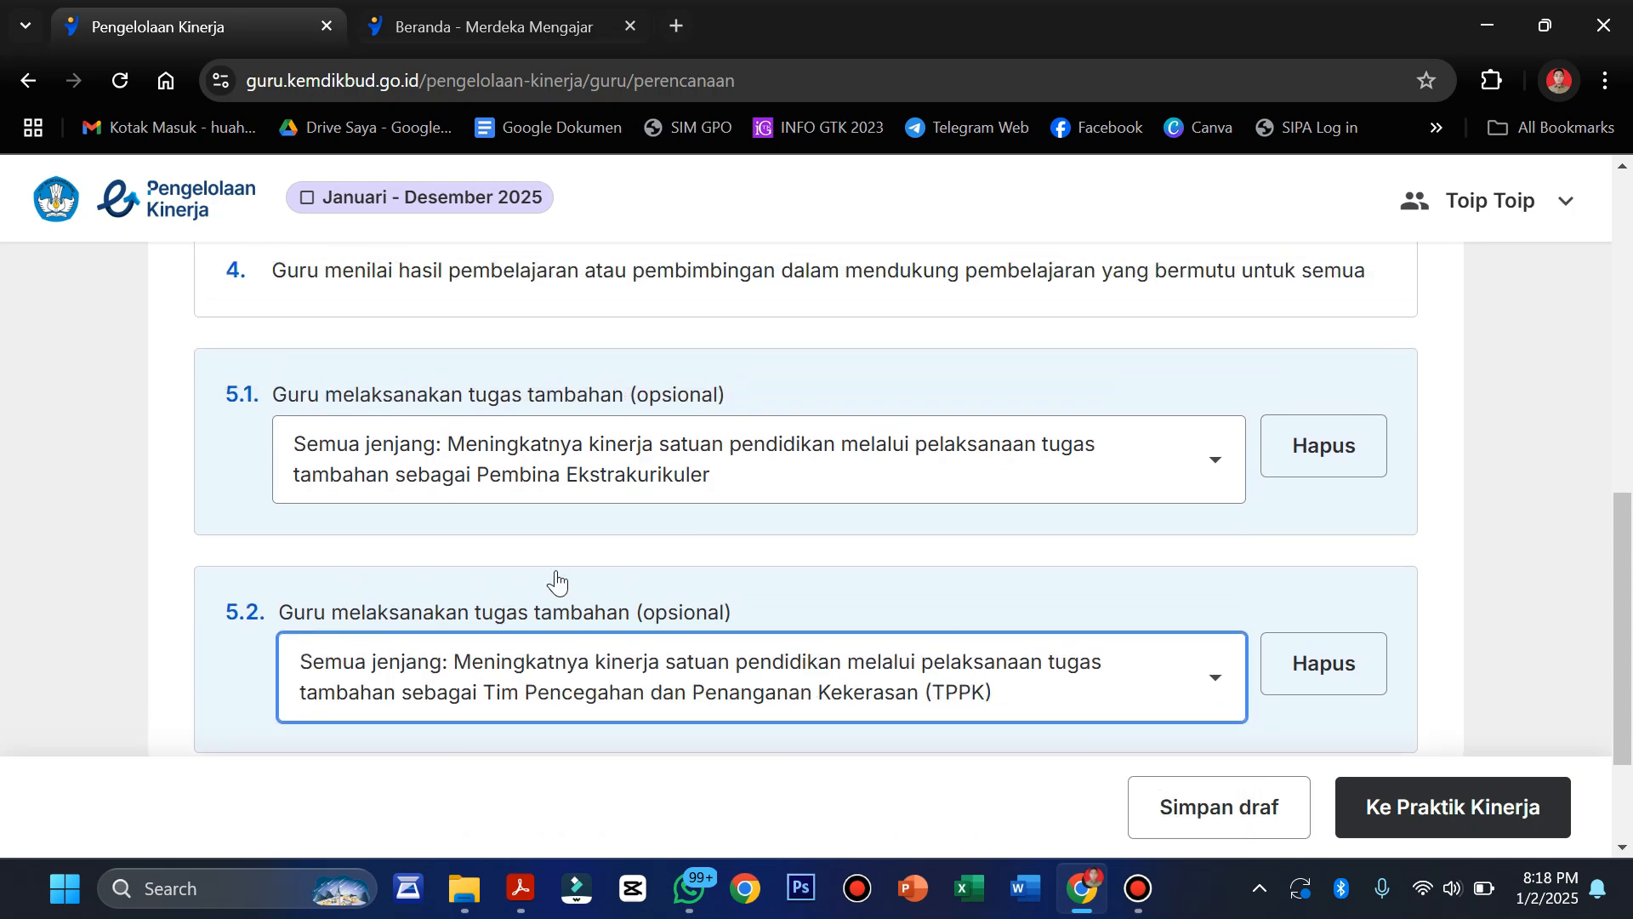
scroll(574, 703, down, 2)
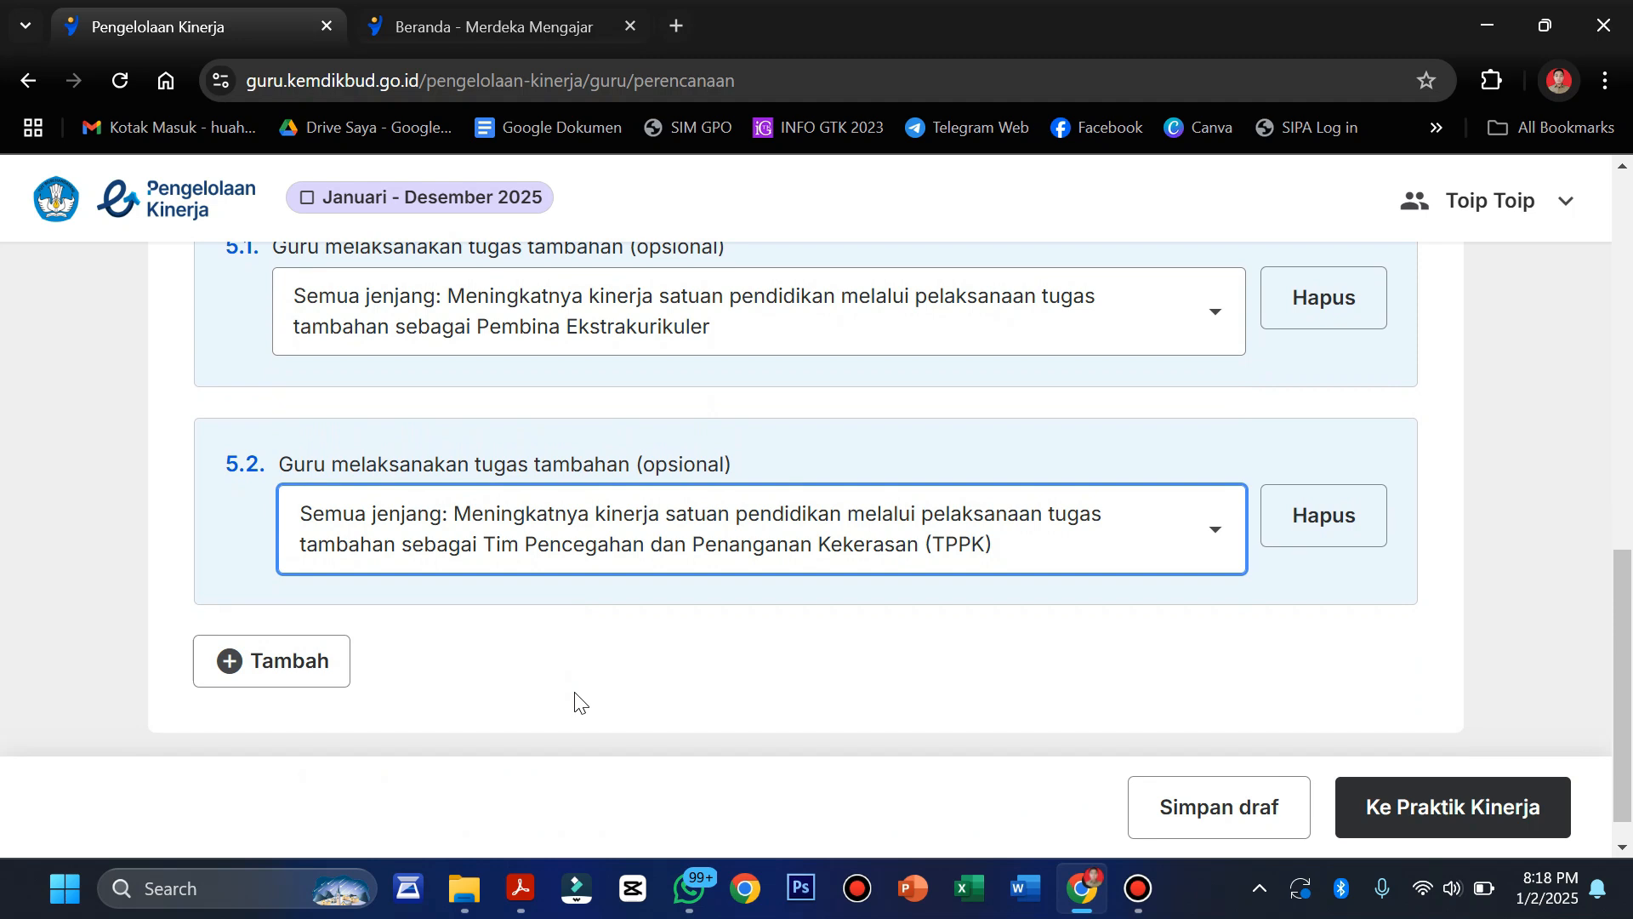
- Leave the additional task entries as chosen and proceed to the Praktik Kinerja stage of the plan
click(1085, 514)
scroll(829, 638, down, 3)
click(1325, 675)
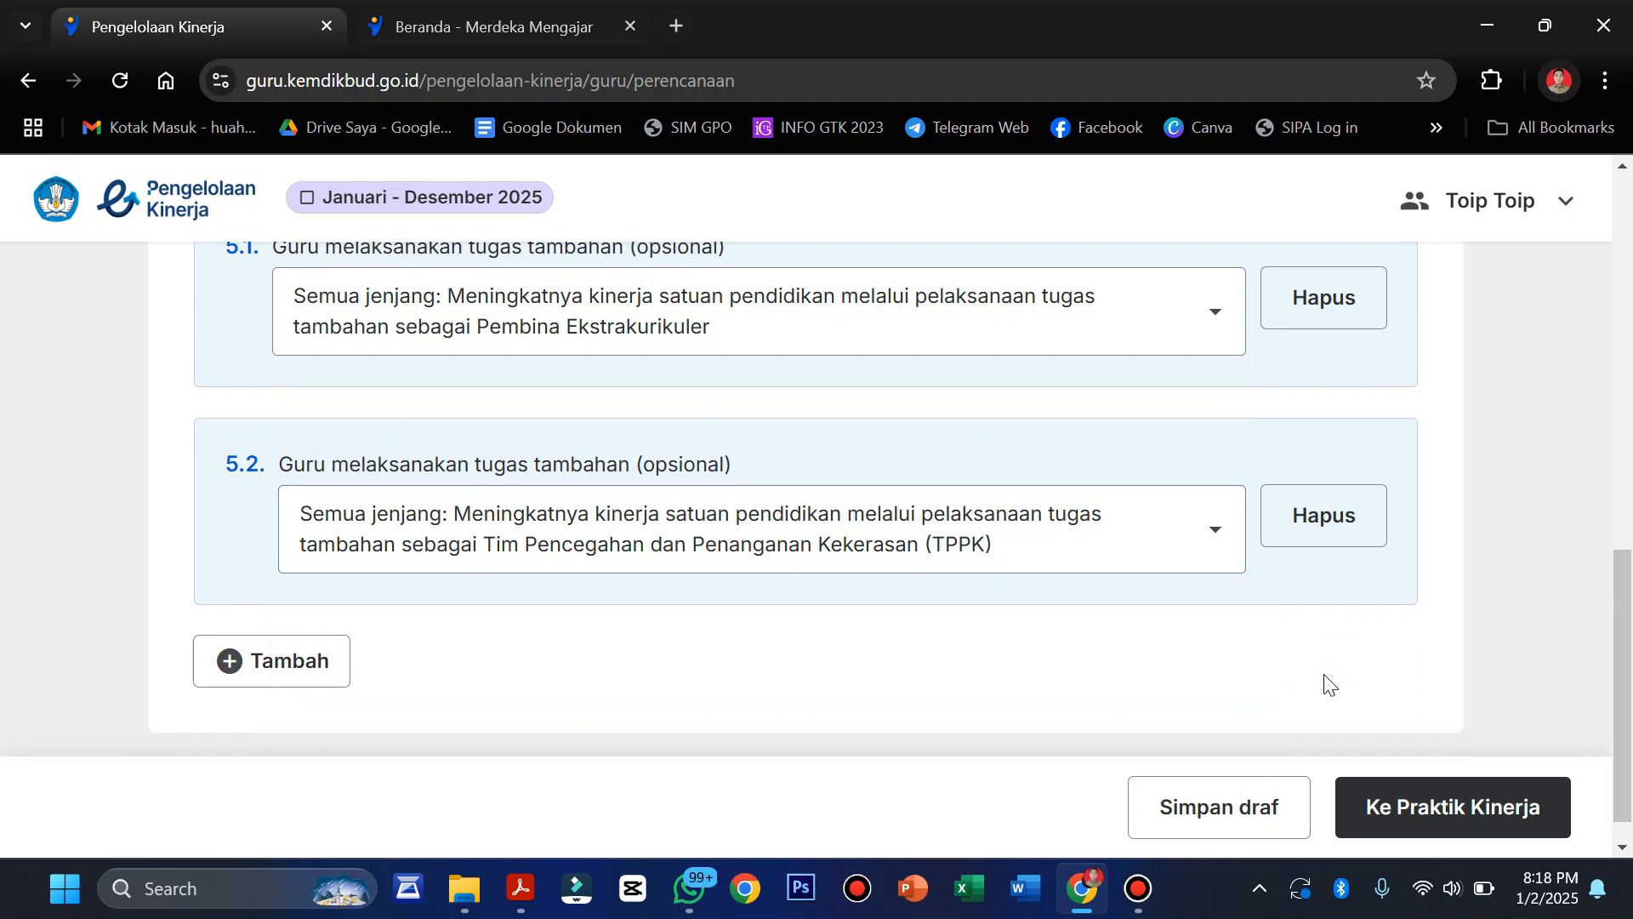
scroll(1327, 681, down, 1)
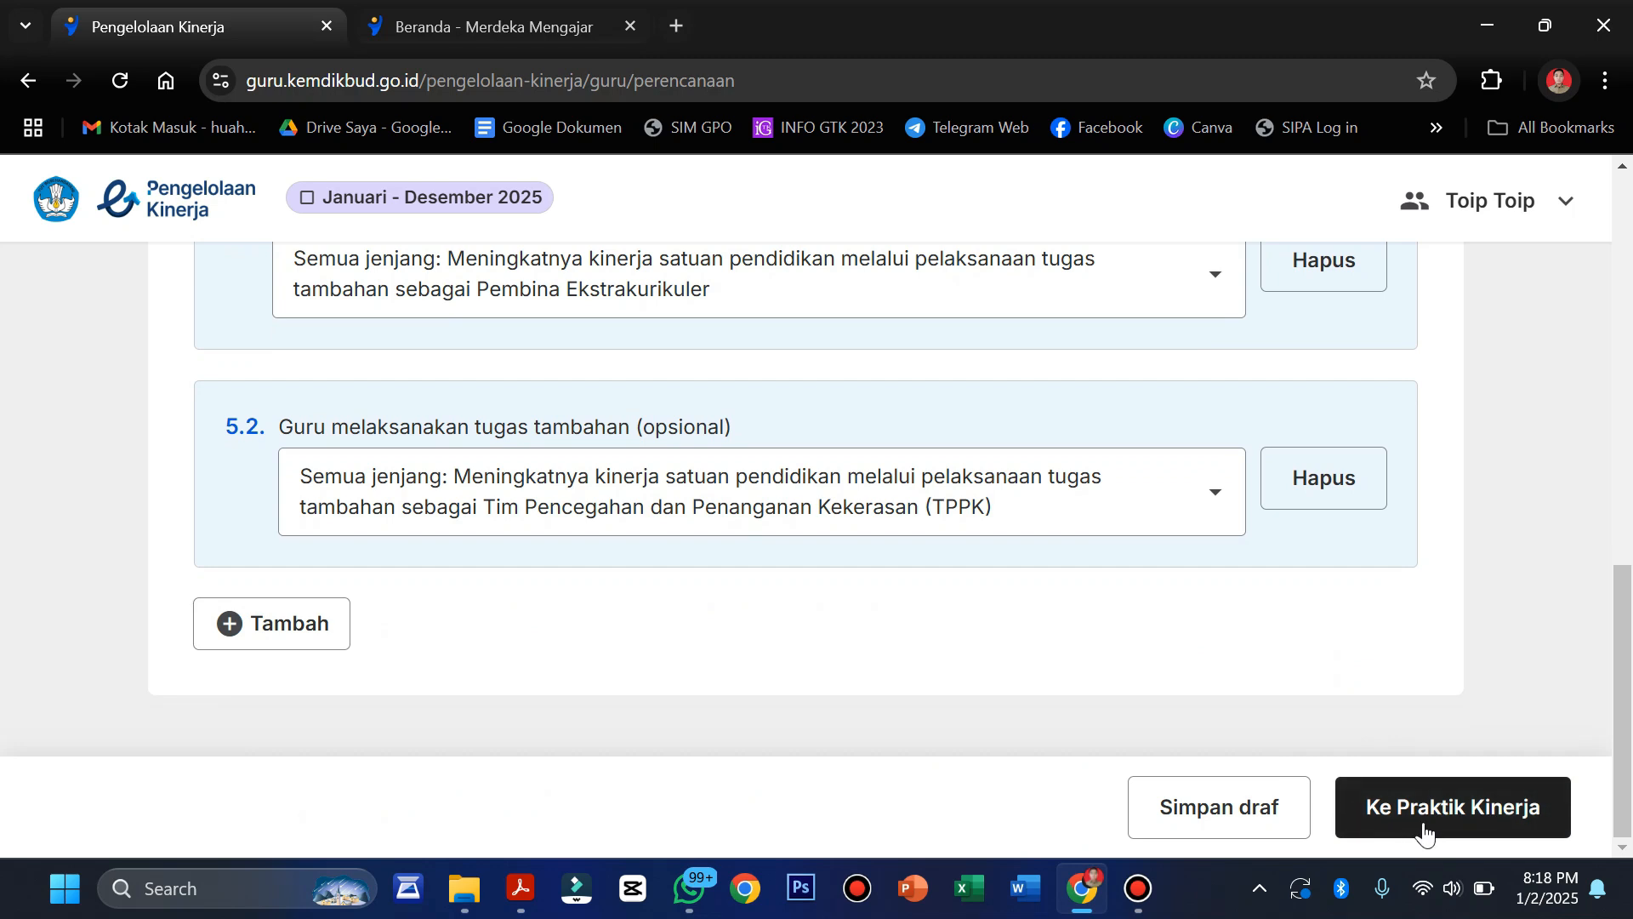
click(1467, 838)
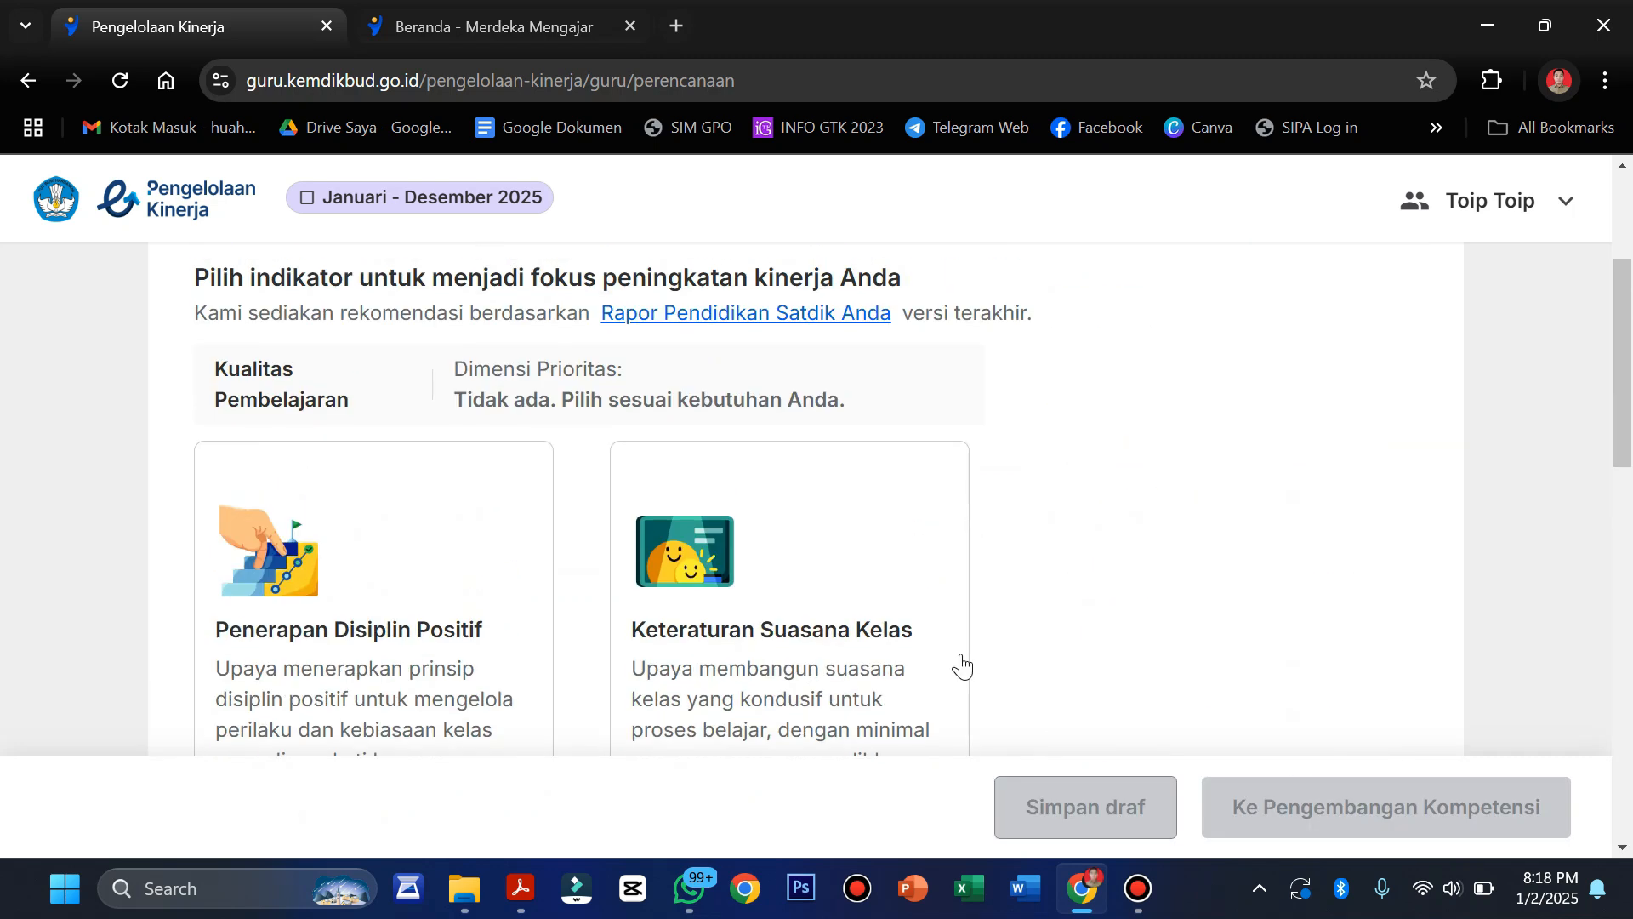
- Review the Praktik Kinerja indicator cards, from Penerapan Disiplin Positif to Instruksi yang Adaptif, with their descriptions and dimensions
scroll(961, 666, up, 1)
scroll(904, 572, down, 1)
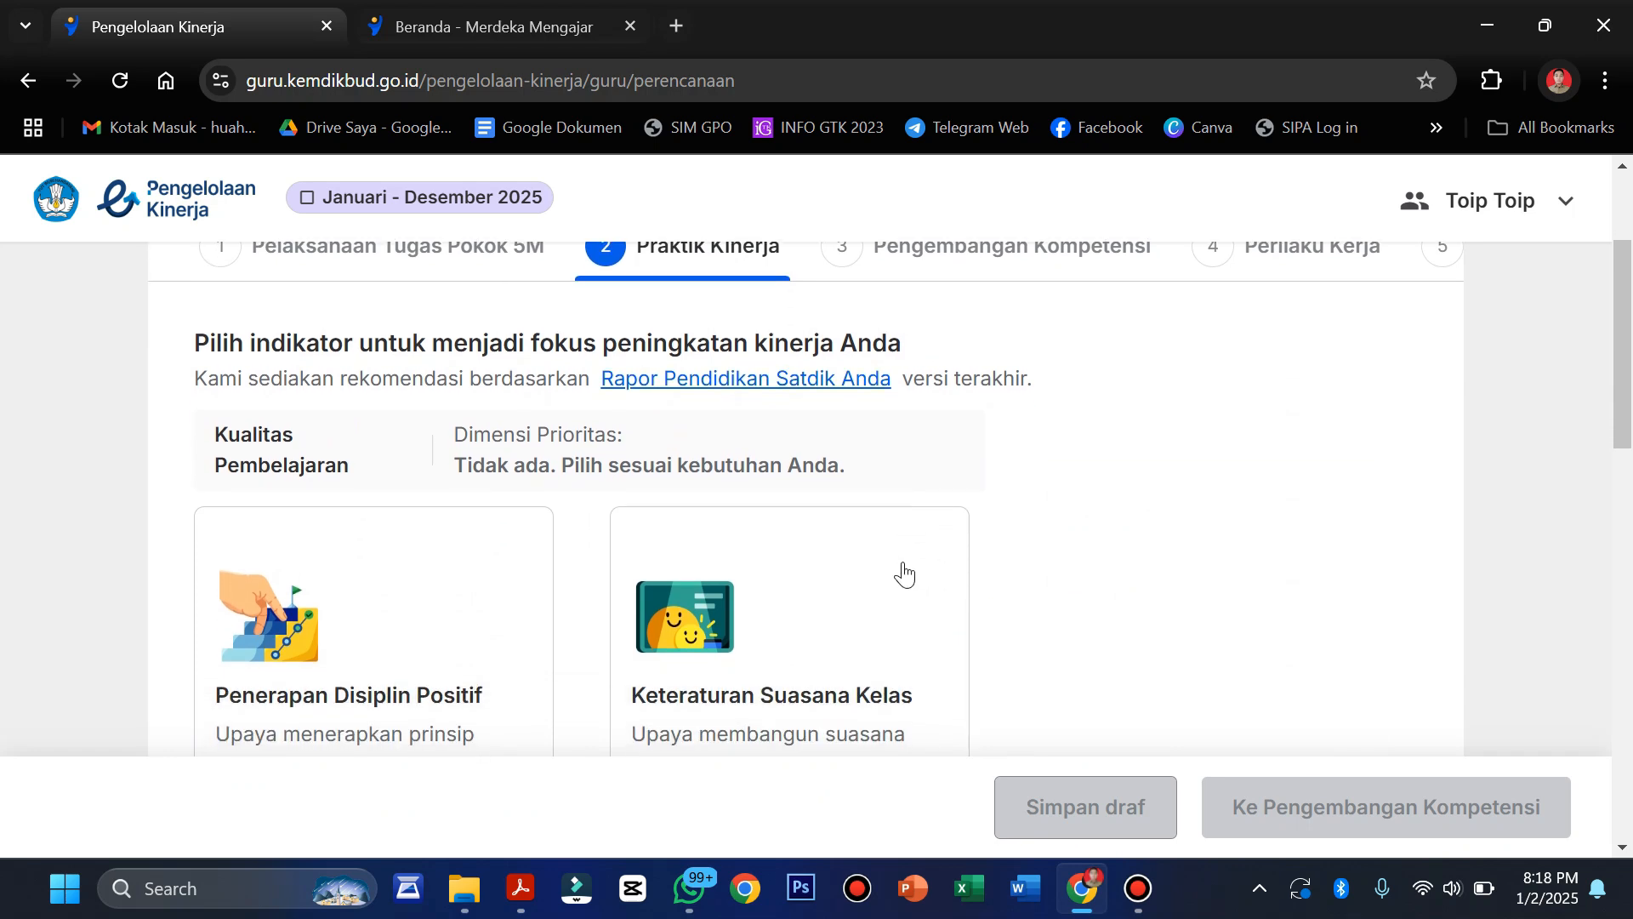
scroll(903, 574, down, 9)
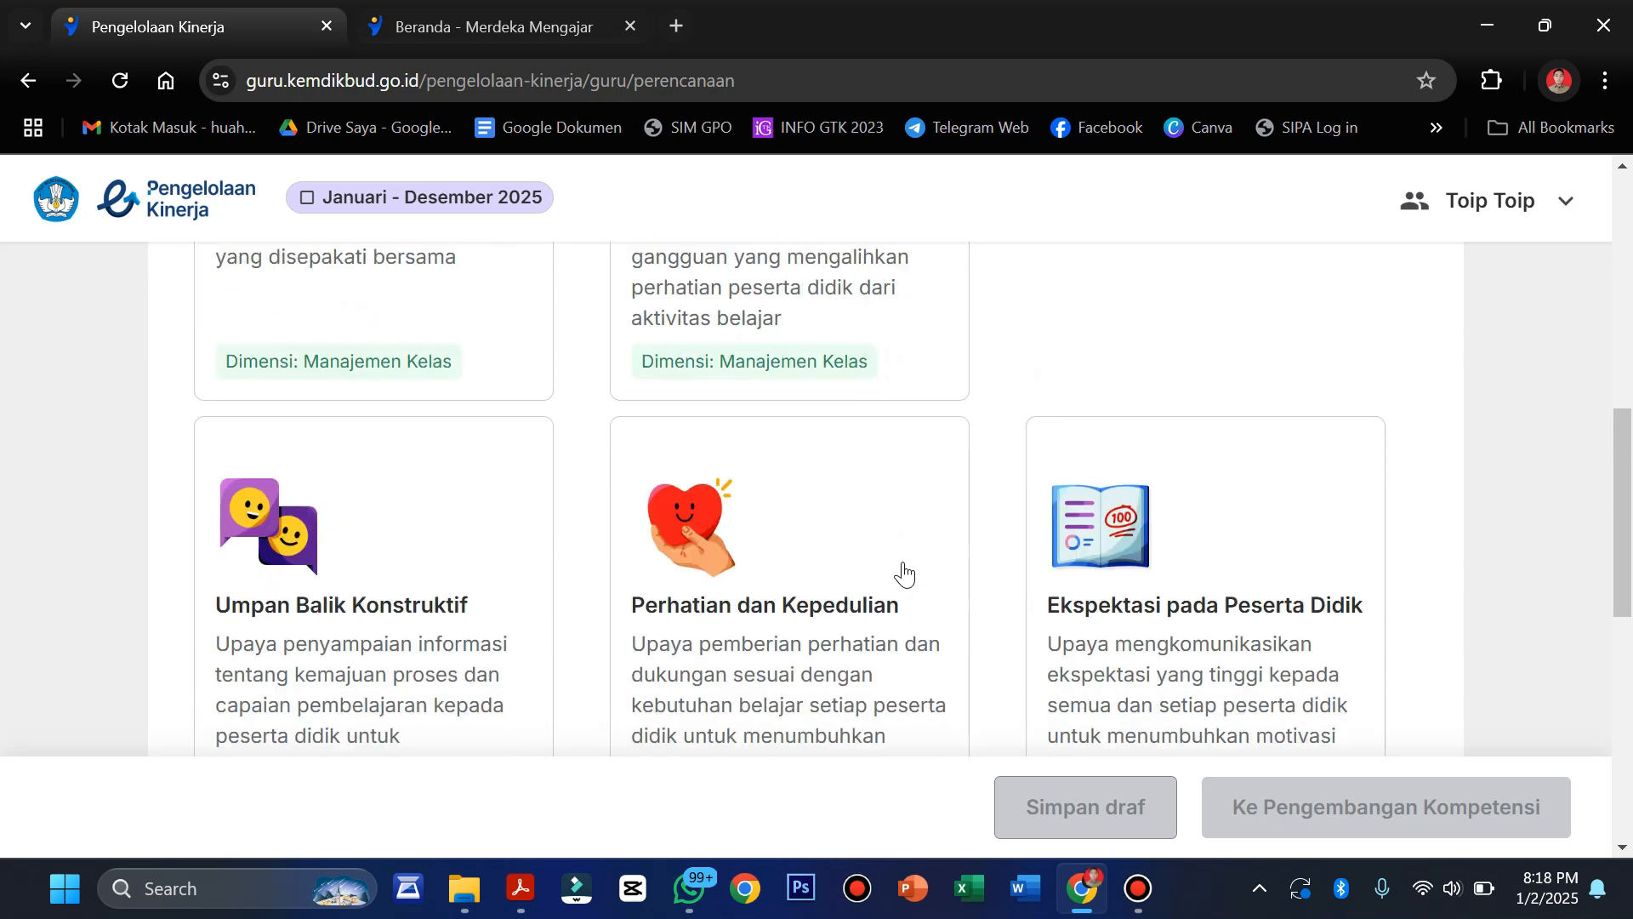
scroll(903, 574, down, 6)
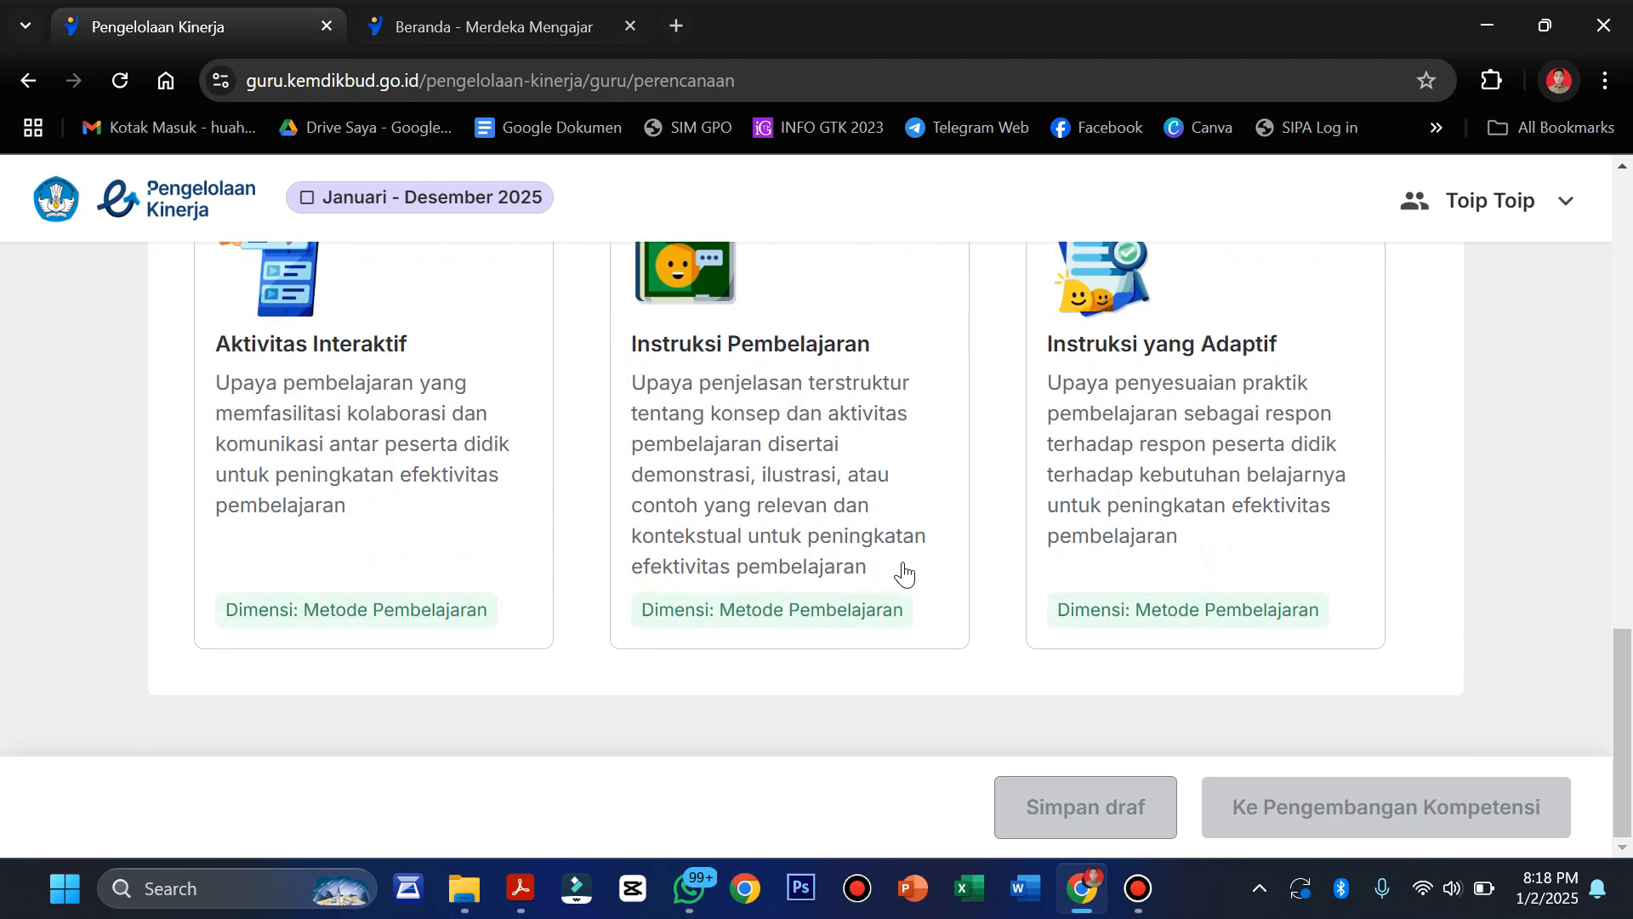
scroll(904, 574, up, 5)
scroll(903, 575, up, 12)
scroll(908, 573, down, 2)
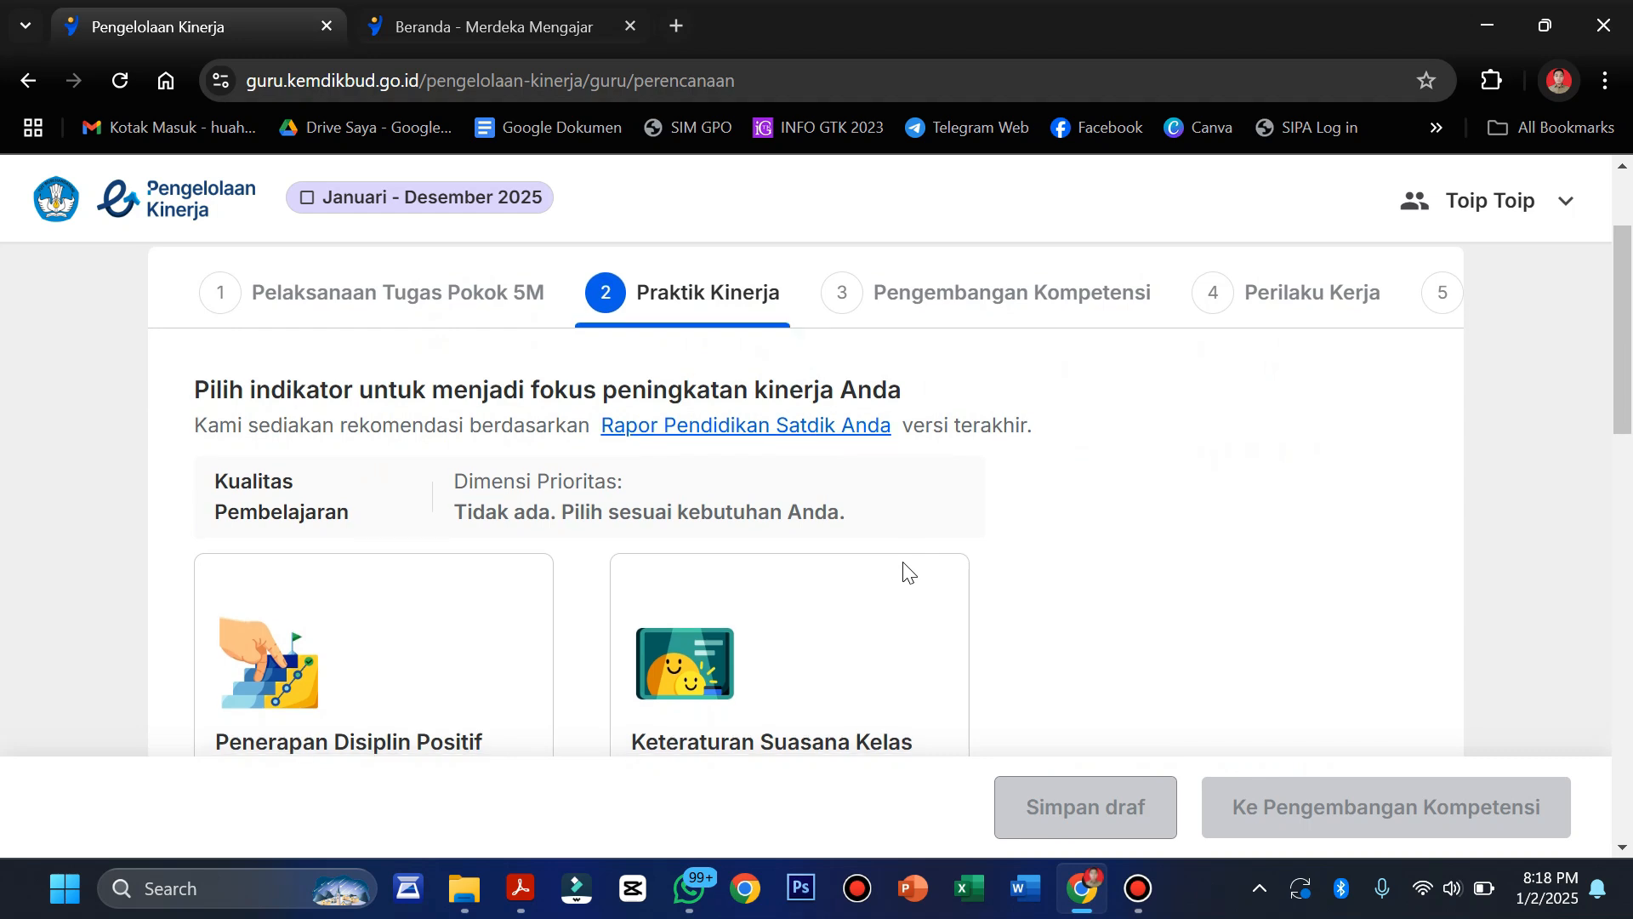
scroll(906, 573, down, 1)
scroll(904, 574, down, 7)
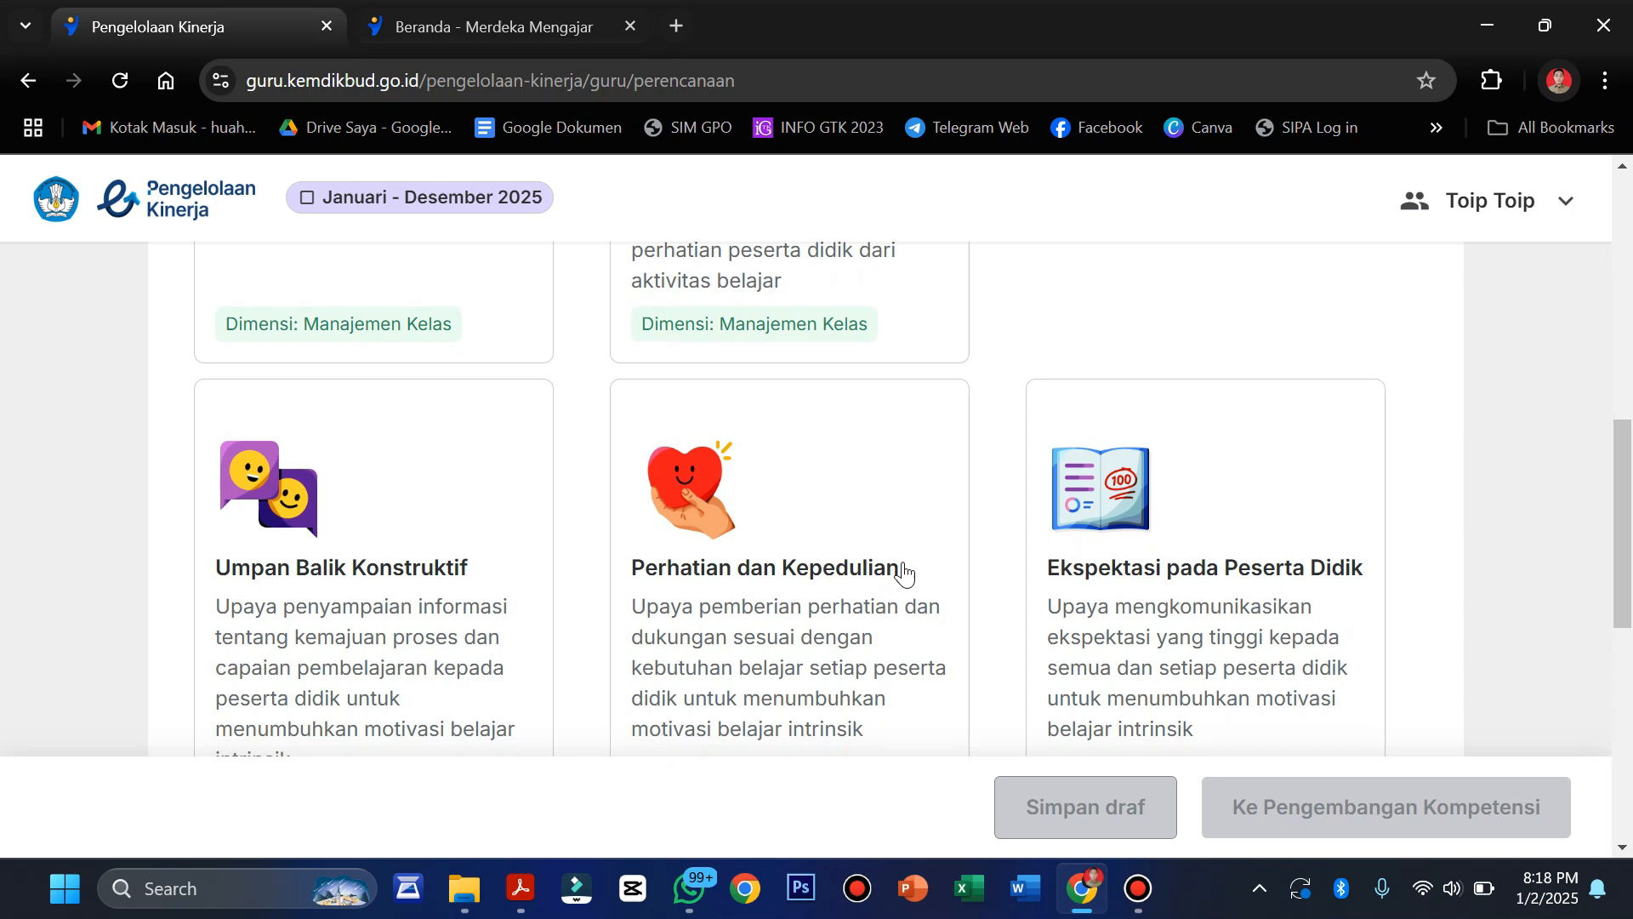
scroll(834, 396, down, 1)
scroll(835, 395, down, 5)
scroll(835, 396, up, 14)
scroll(836, 392, down, 1)
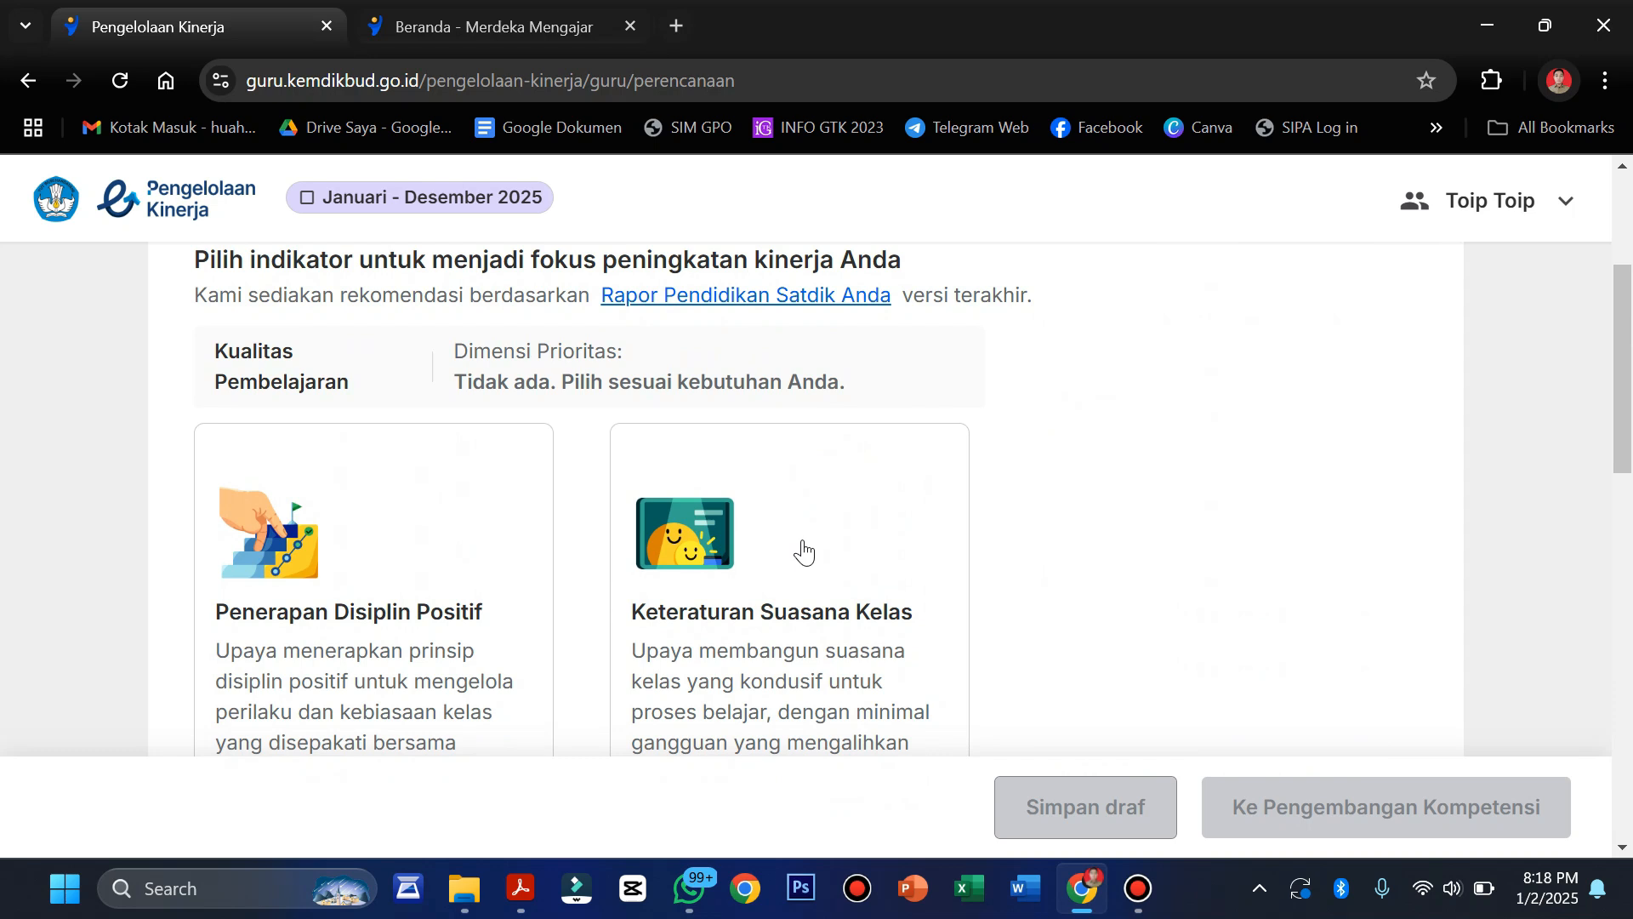
scroll(804, 551, down, 2)
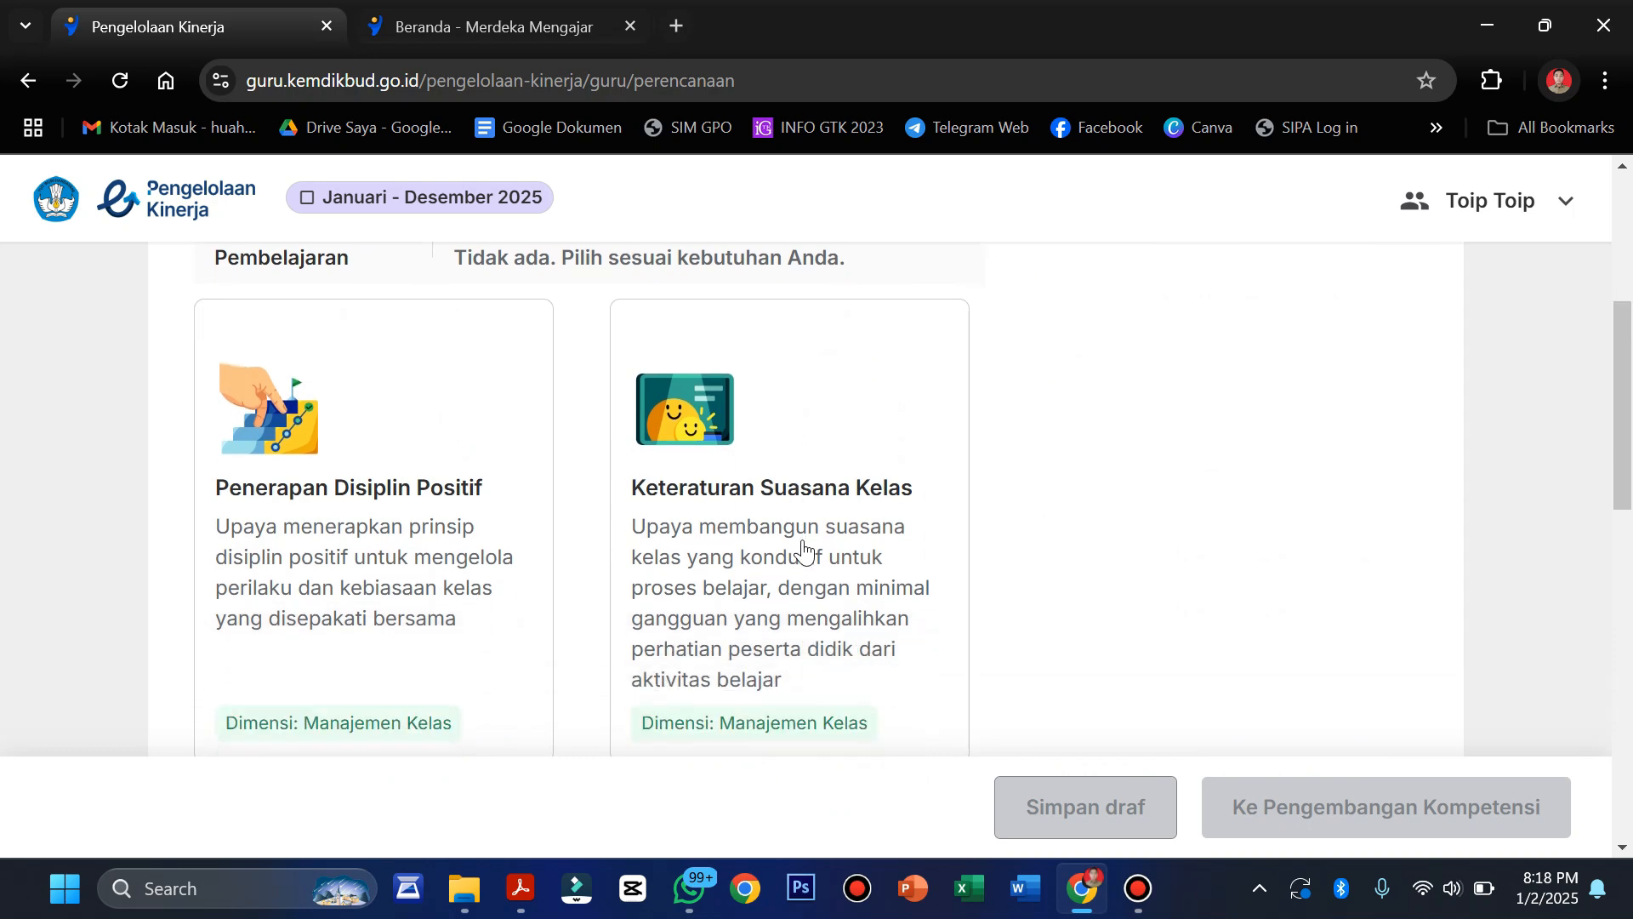
scroll(804, 551, down, 10)
scroll(804, 552, up, 15)
scroll(804, 551, down, 3)
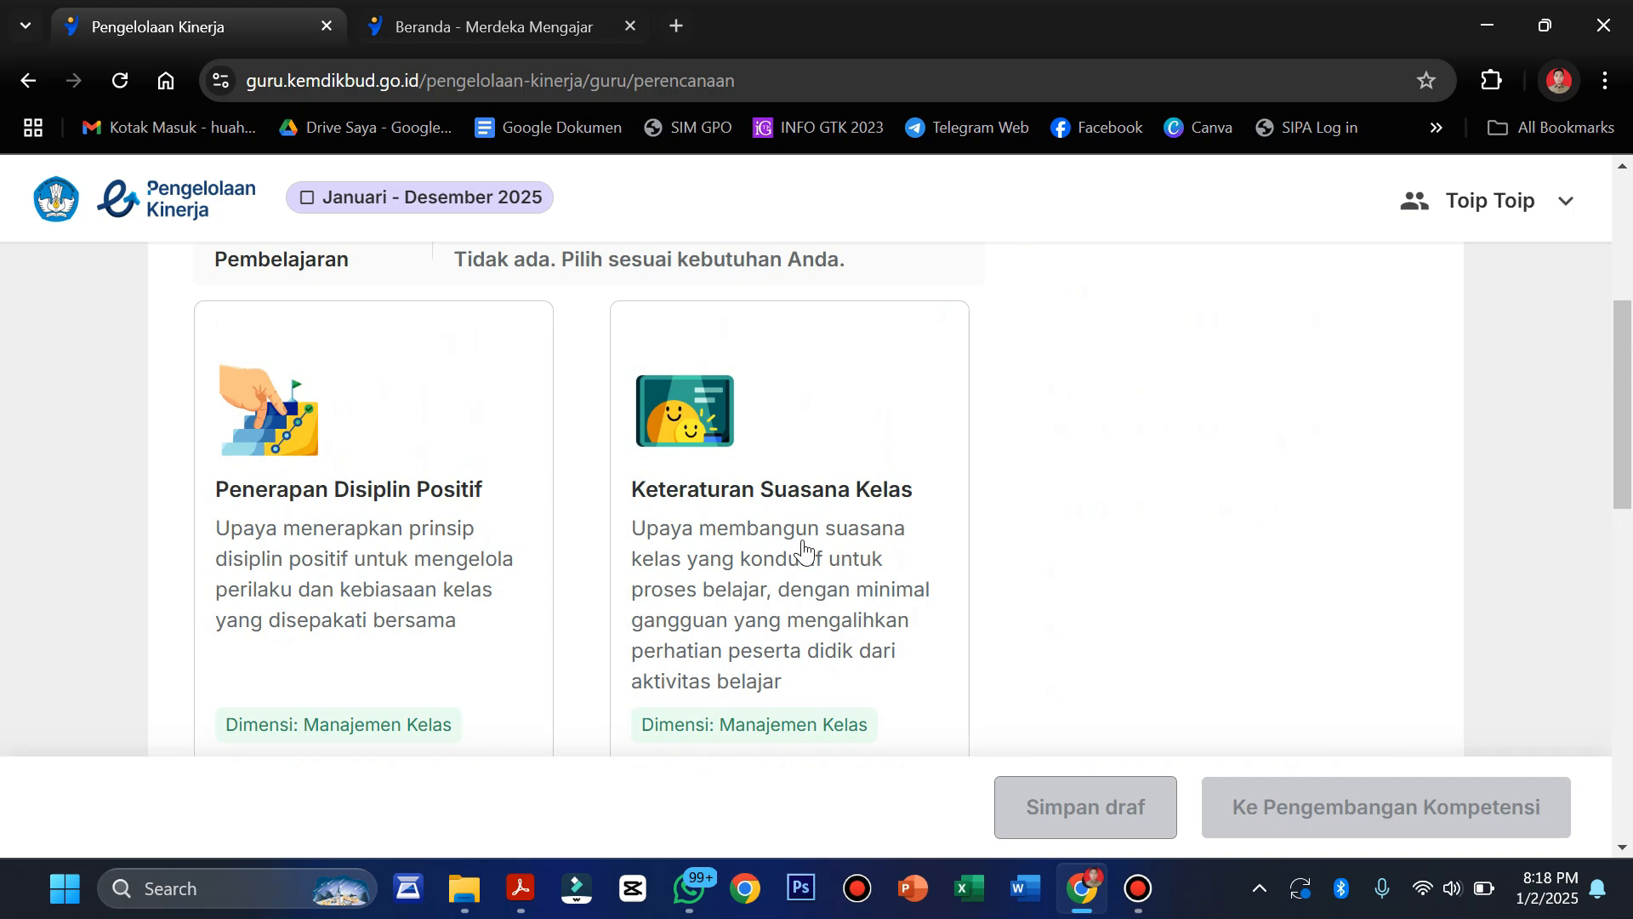
scroll(804, 551, up, 3)
scroll(804, 551, down, 5)
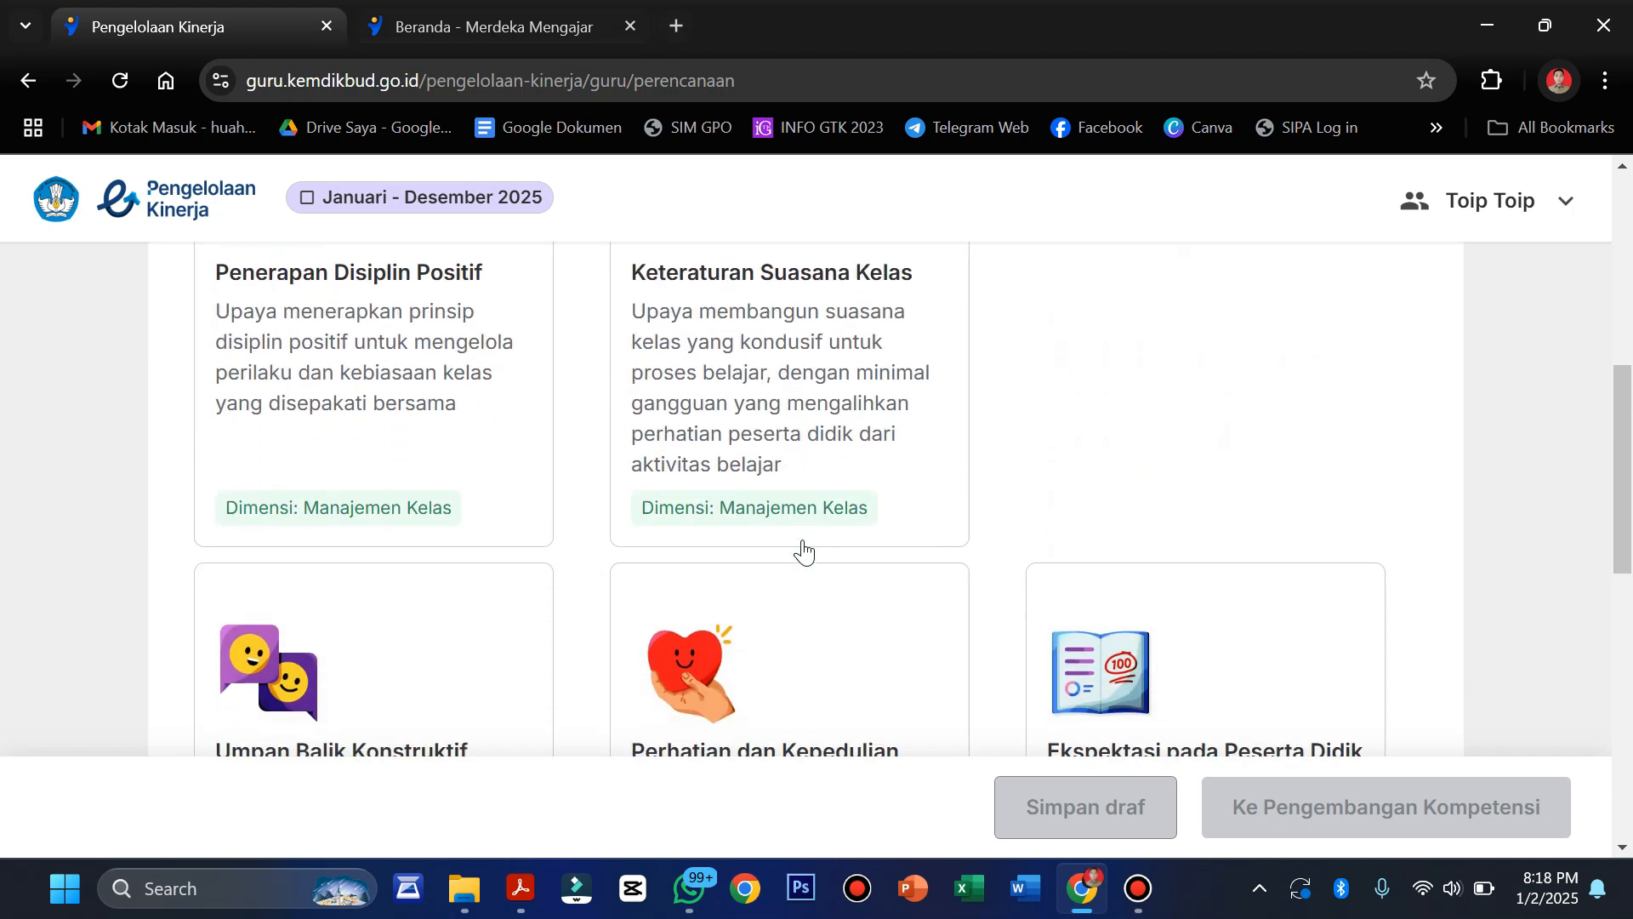
scroll(756, 474, down, 6)
scroll(756, 475, up, 12)
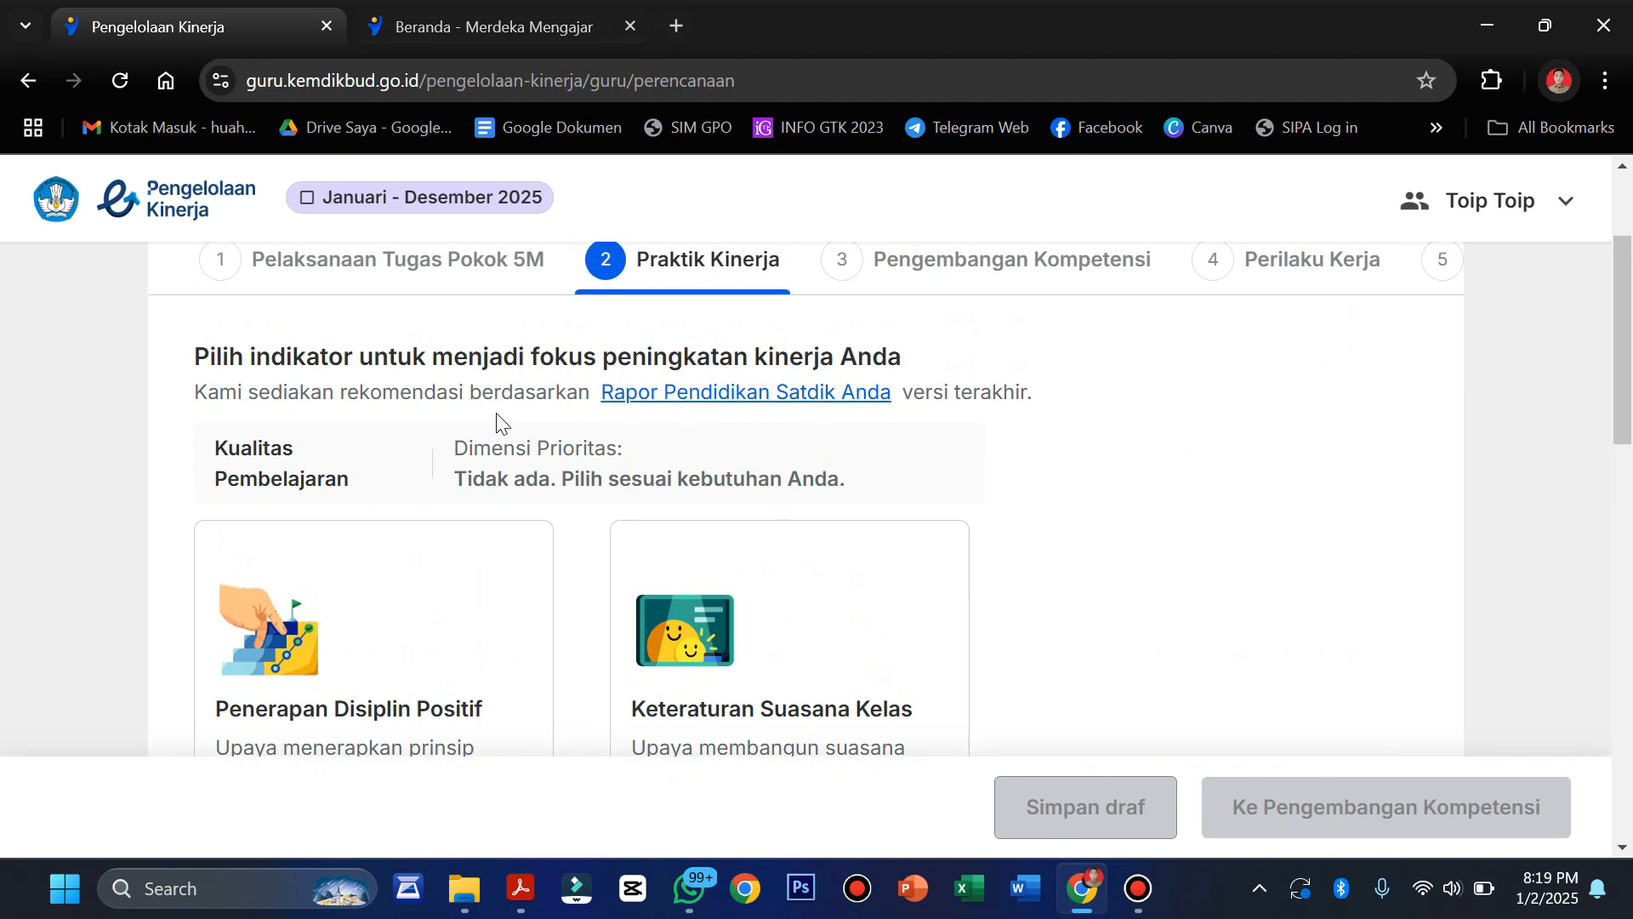
- Open the Rapor Pendidikan Satdik summary and examine the Kualitas Pembelajaran ratings for dimensions D.1.1 to D.1.3 and the note
scroll(497, 420, up, 1)
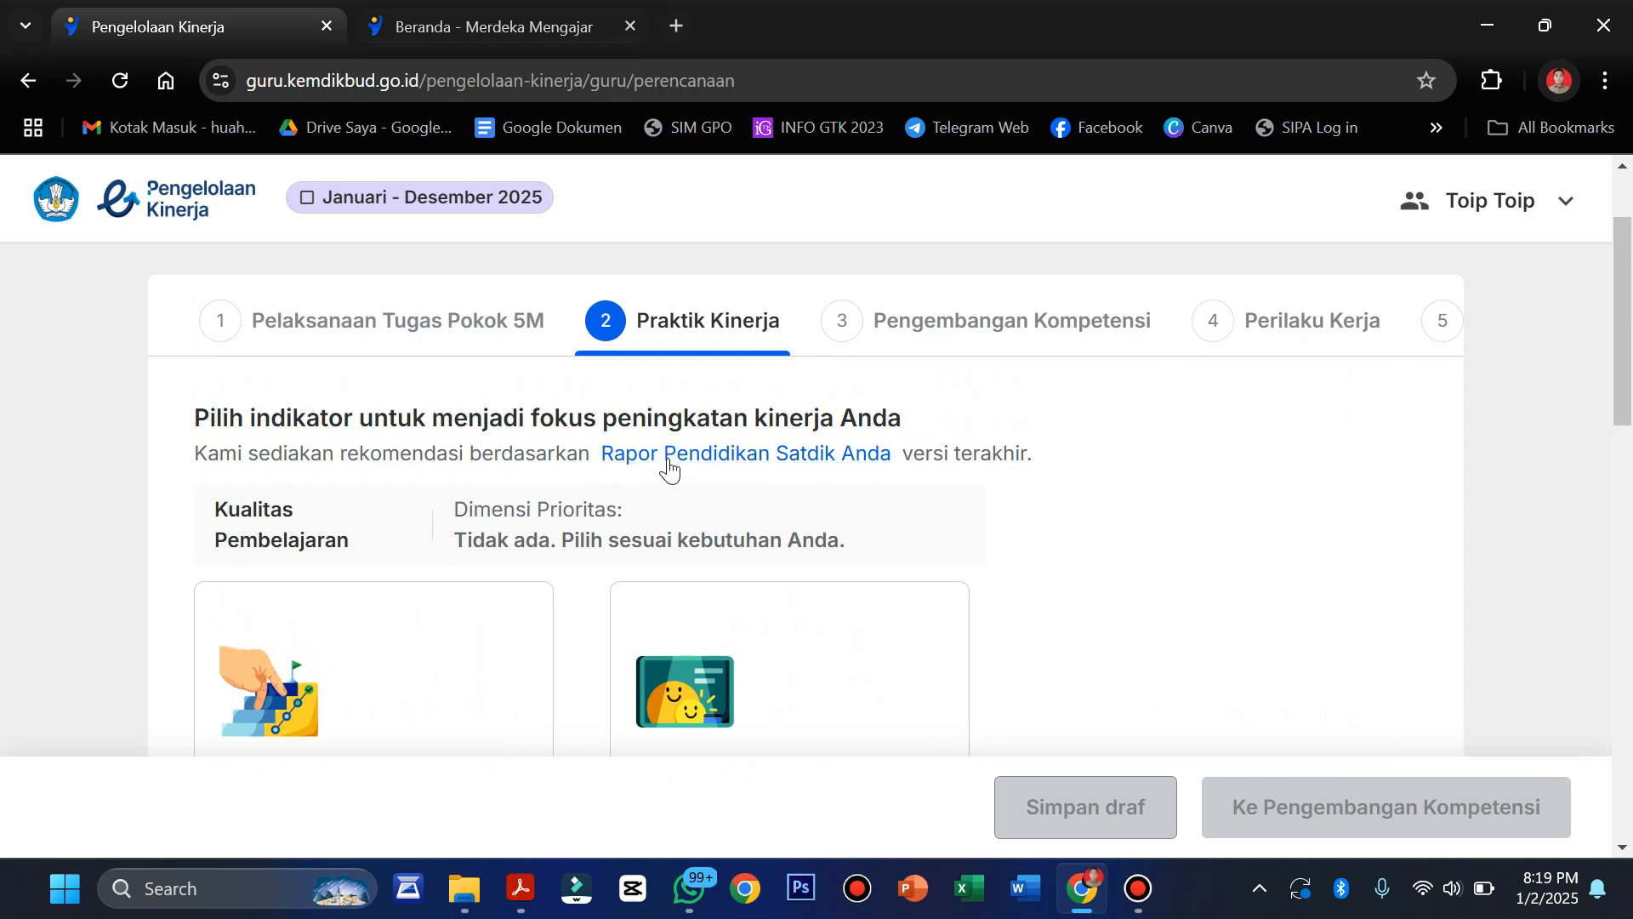
click(812, 457)
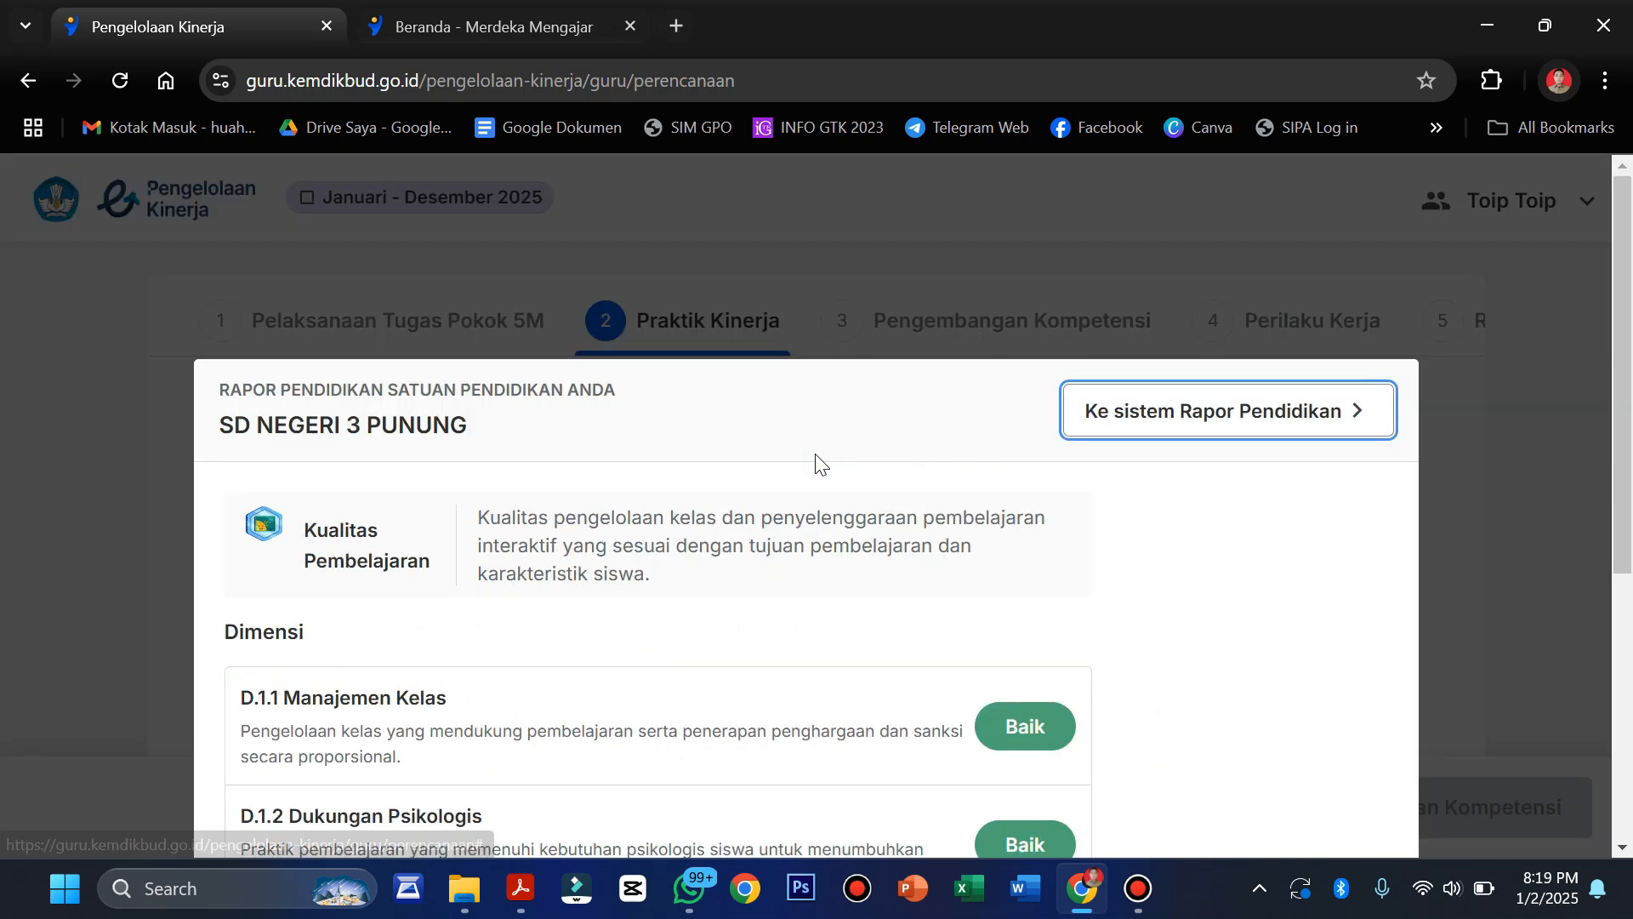
scroll(855, 672, down, 5)
scroll(853, 664, up, 1)
scroll(855, 664, down, 2)
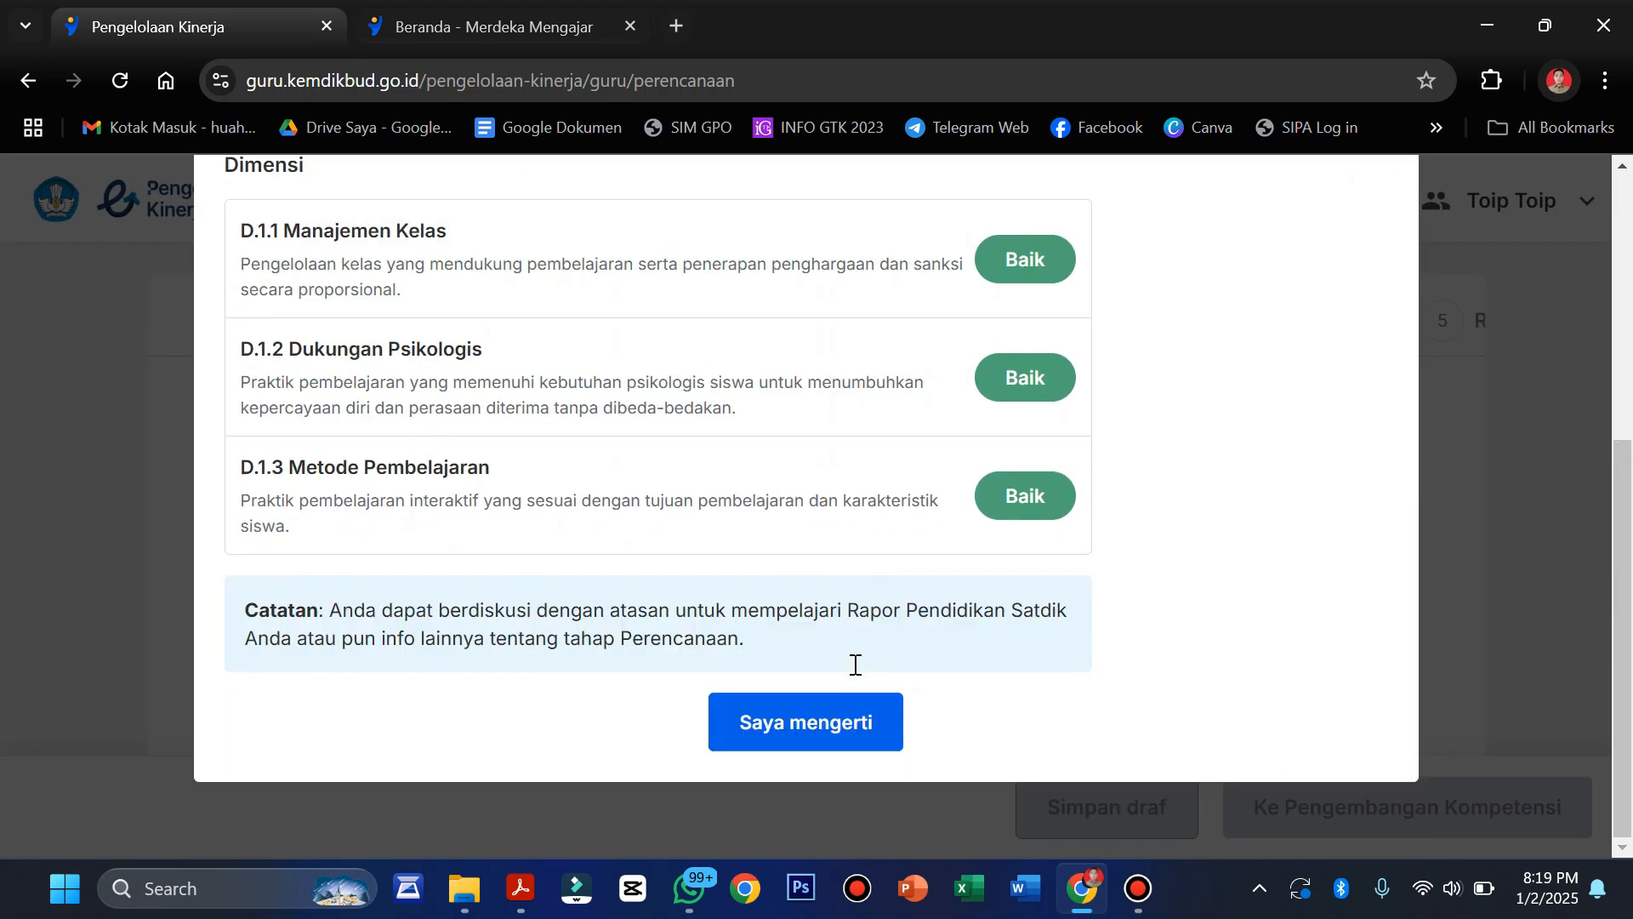
scroll(855, 668, up, 3)
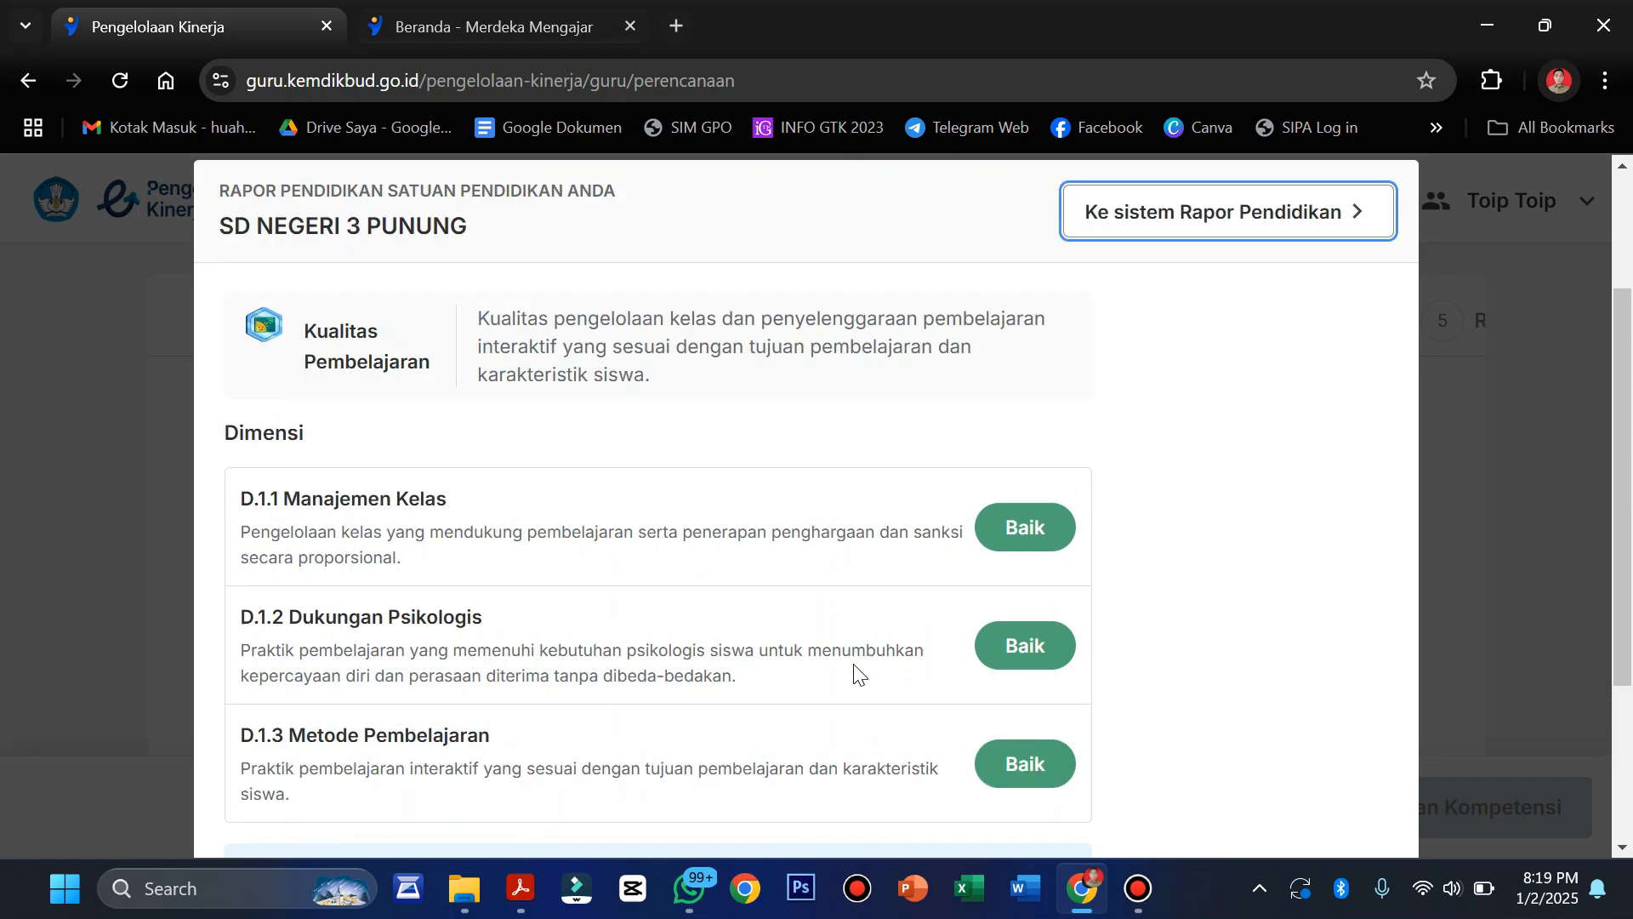
scroll(855, 672, down, 3)
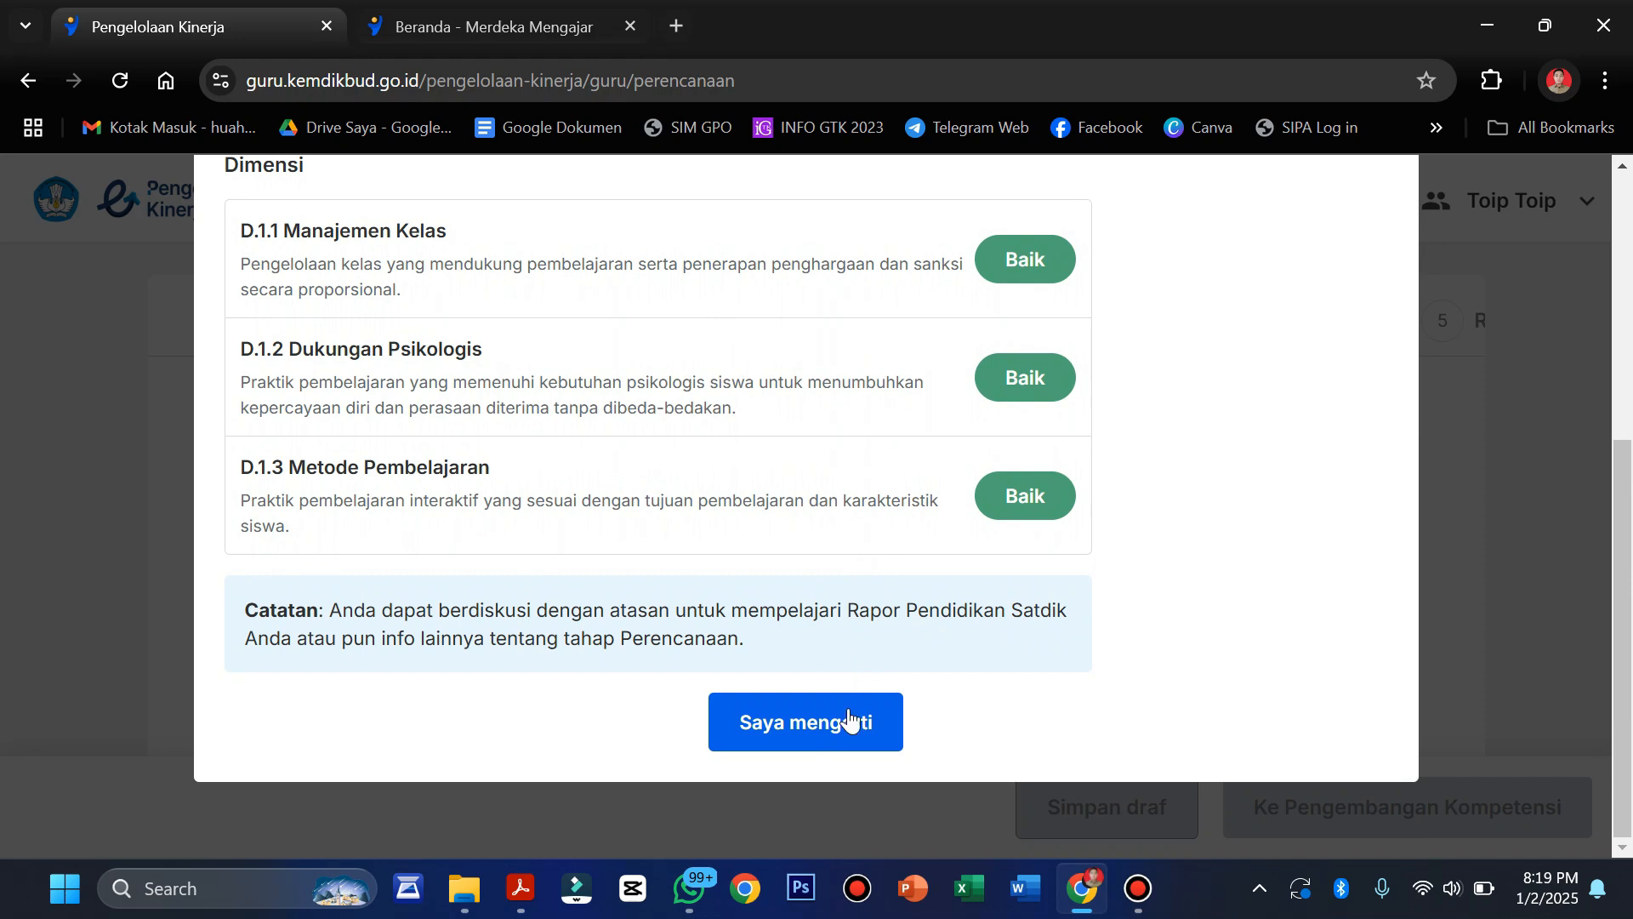
- Recheck the Rapor Pendidikan summary from the school heading to the closing note, and acknowledge it as understood
scroll(886, 584, up, 4)
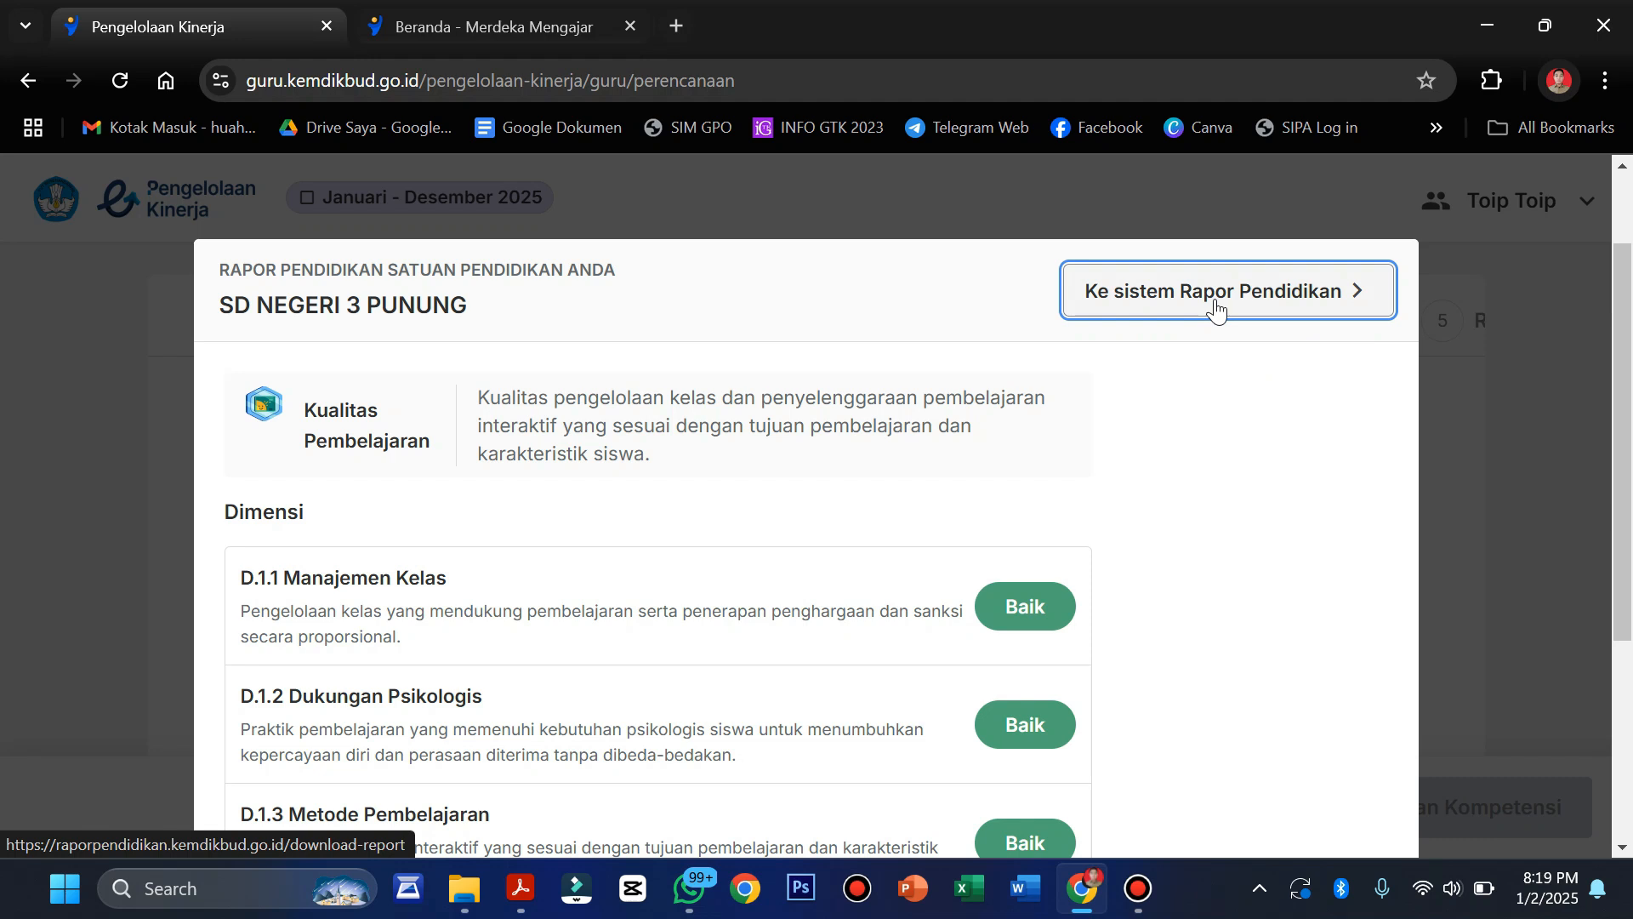
scroll(829, 523, down, 3)
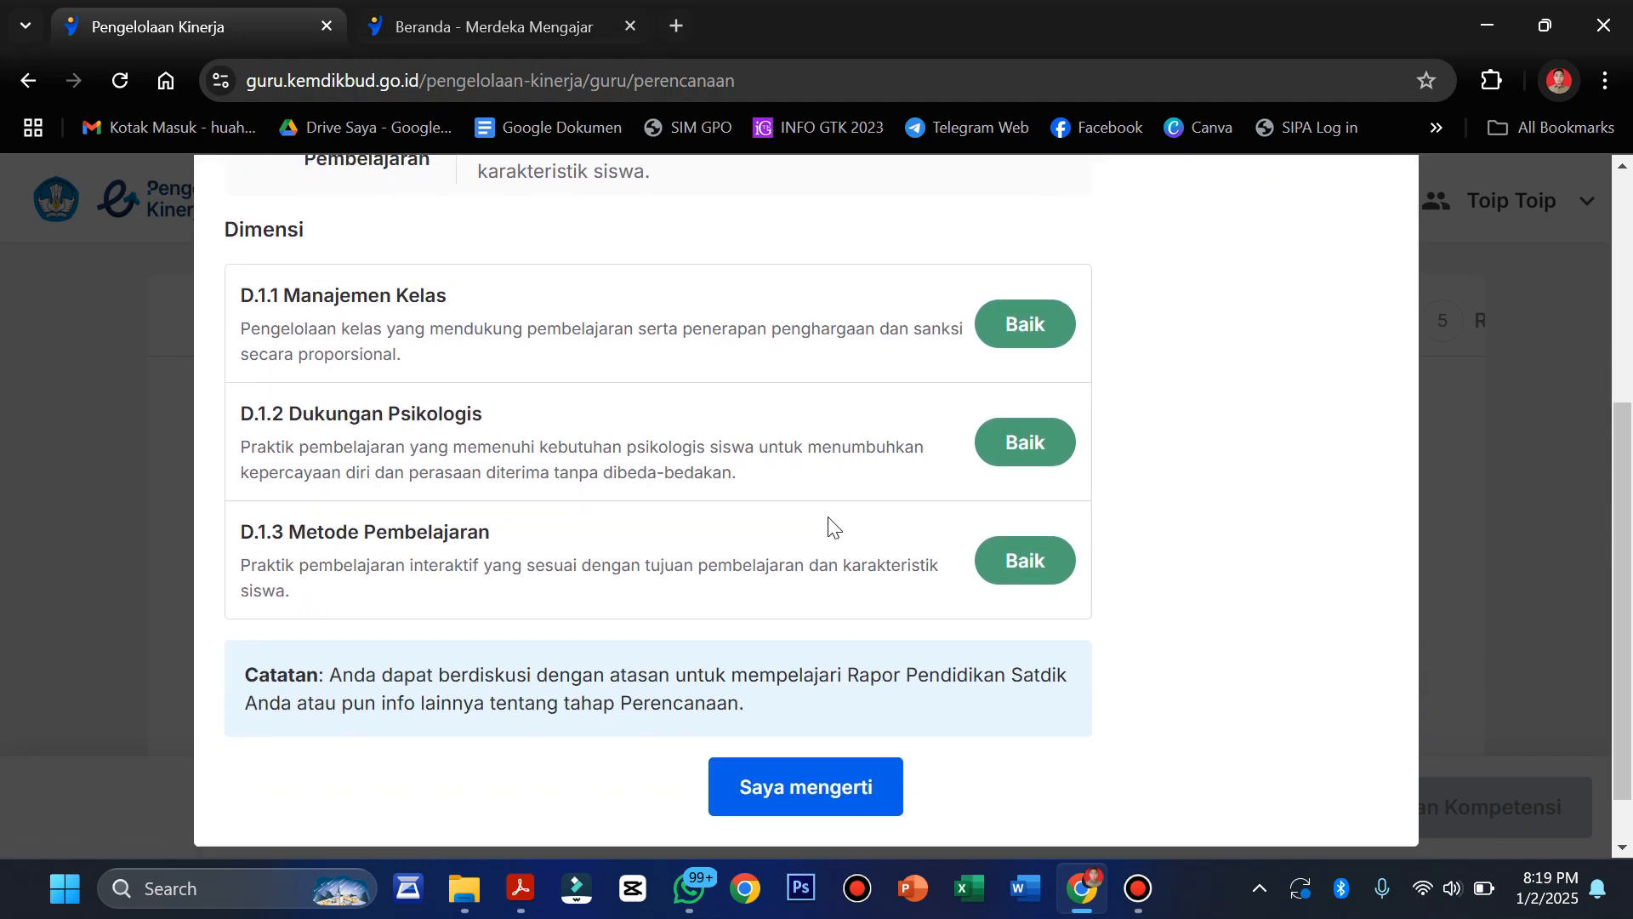
scroll(831, 527, down, 1)
click(864, 730)
- Choose Keteraturan Suasana Kelas as the Praktik Kinerja indicator and proceed to the Pengembangan Kompetensi stage
scroll(864, 730, down, 4)
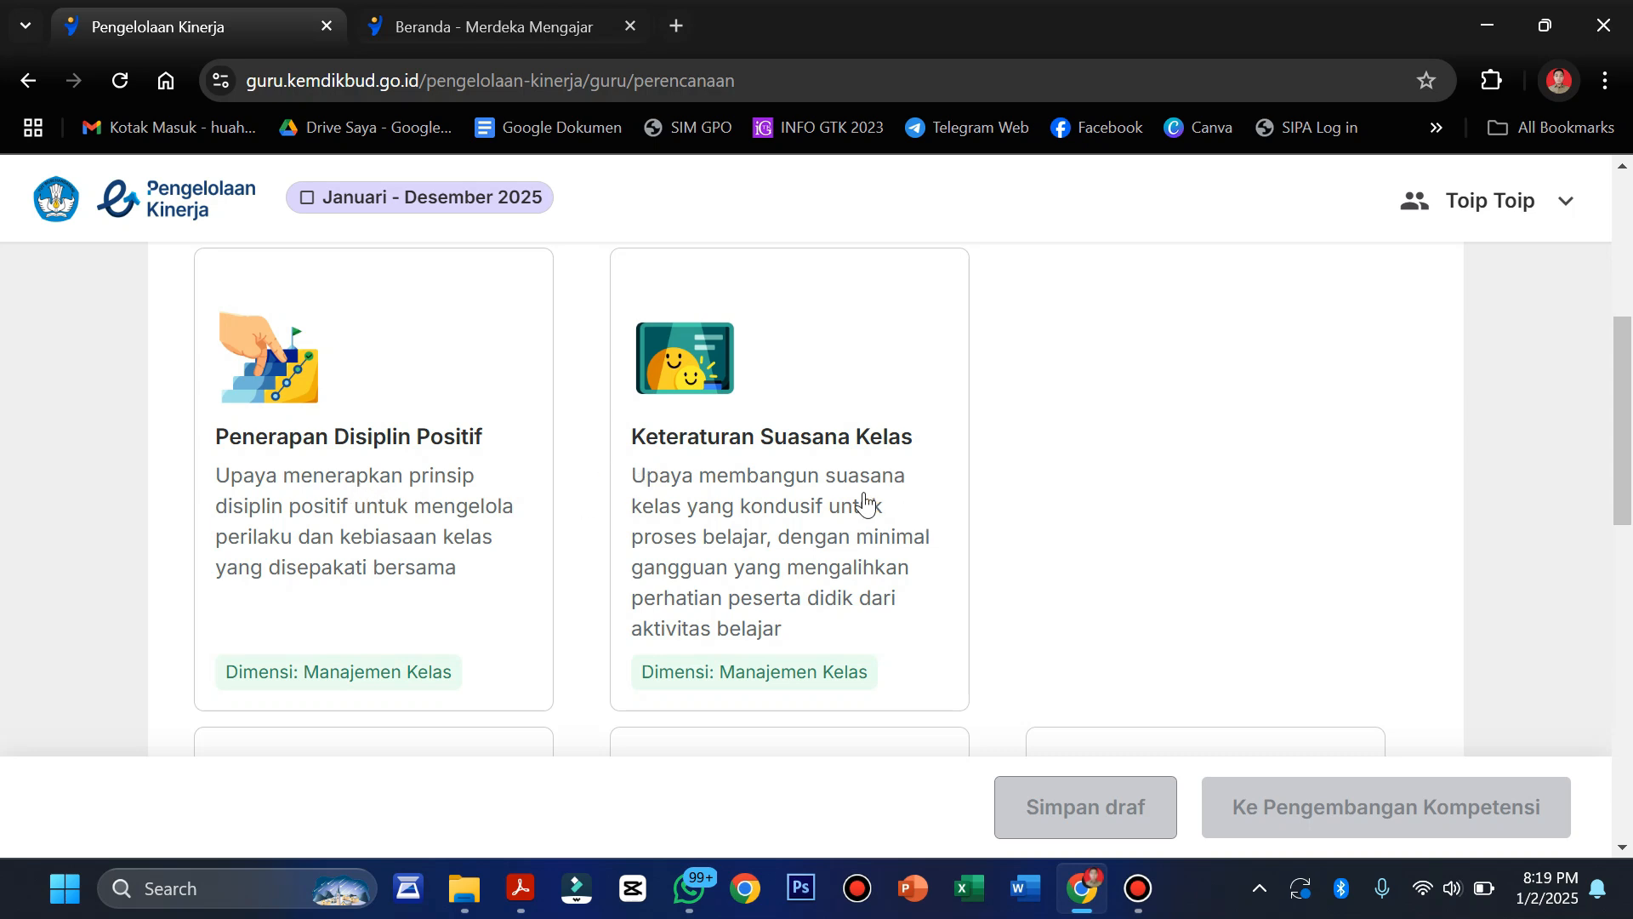
click(821, 596)
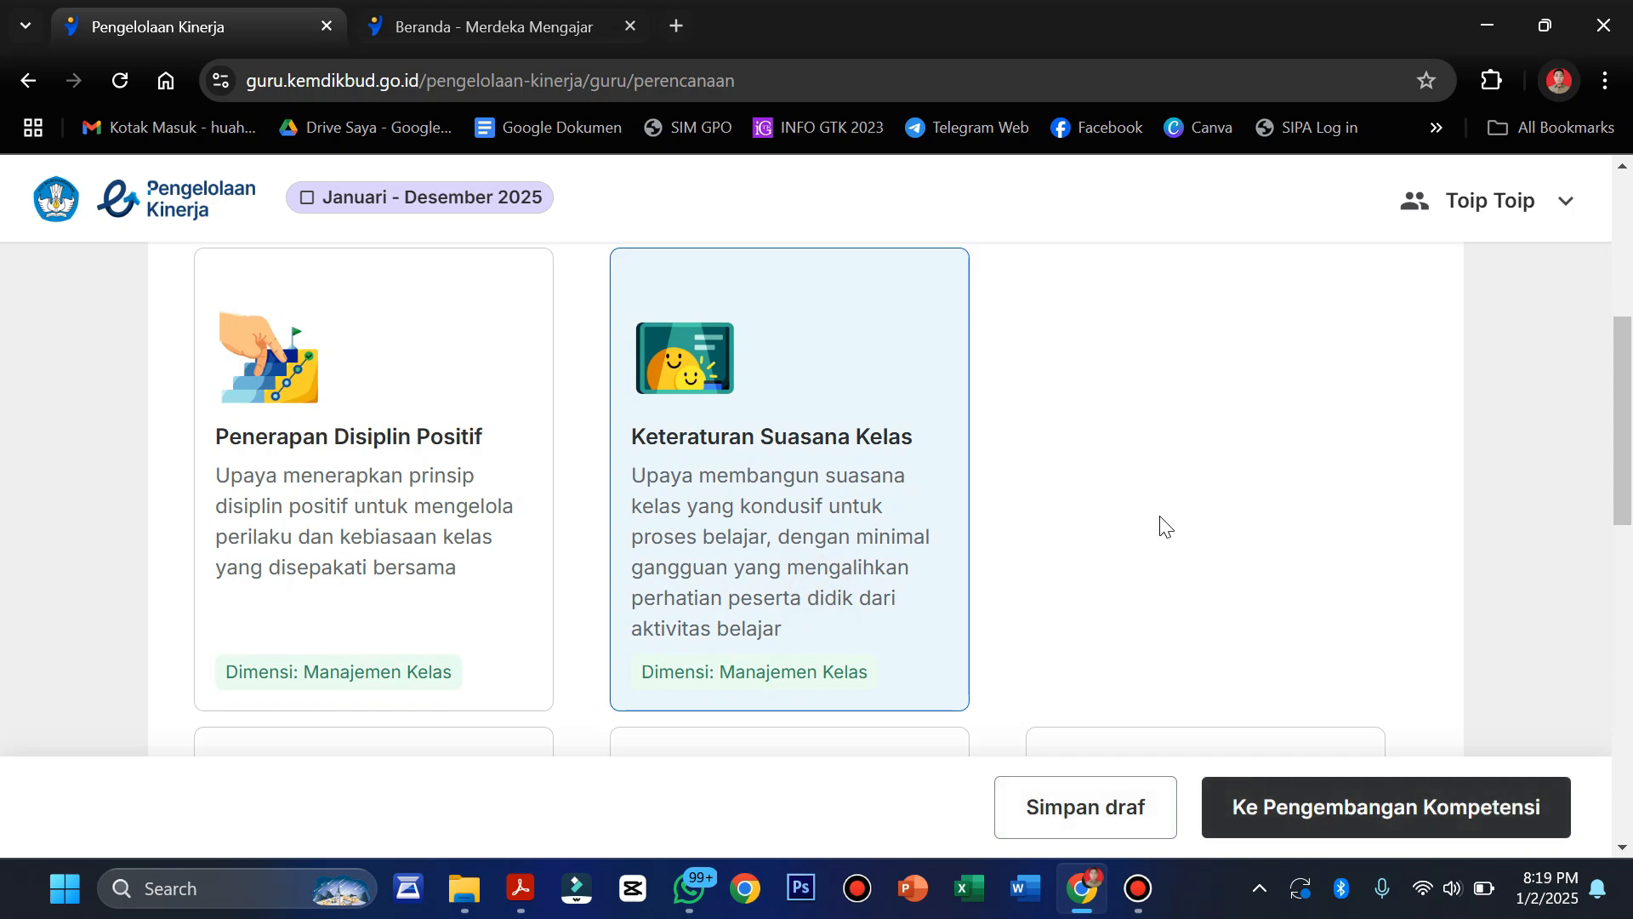
scroll(944, 558, down, 2)
click(1412, 818)
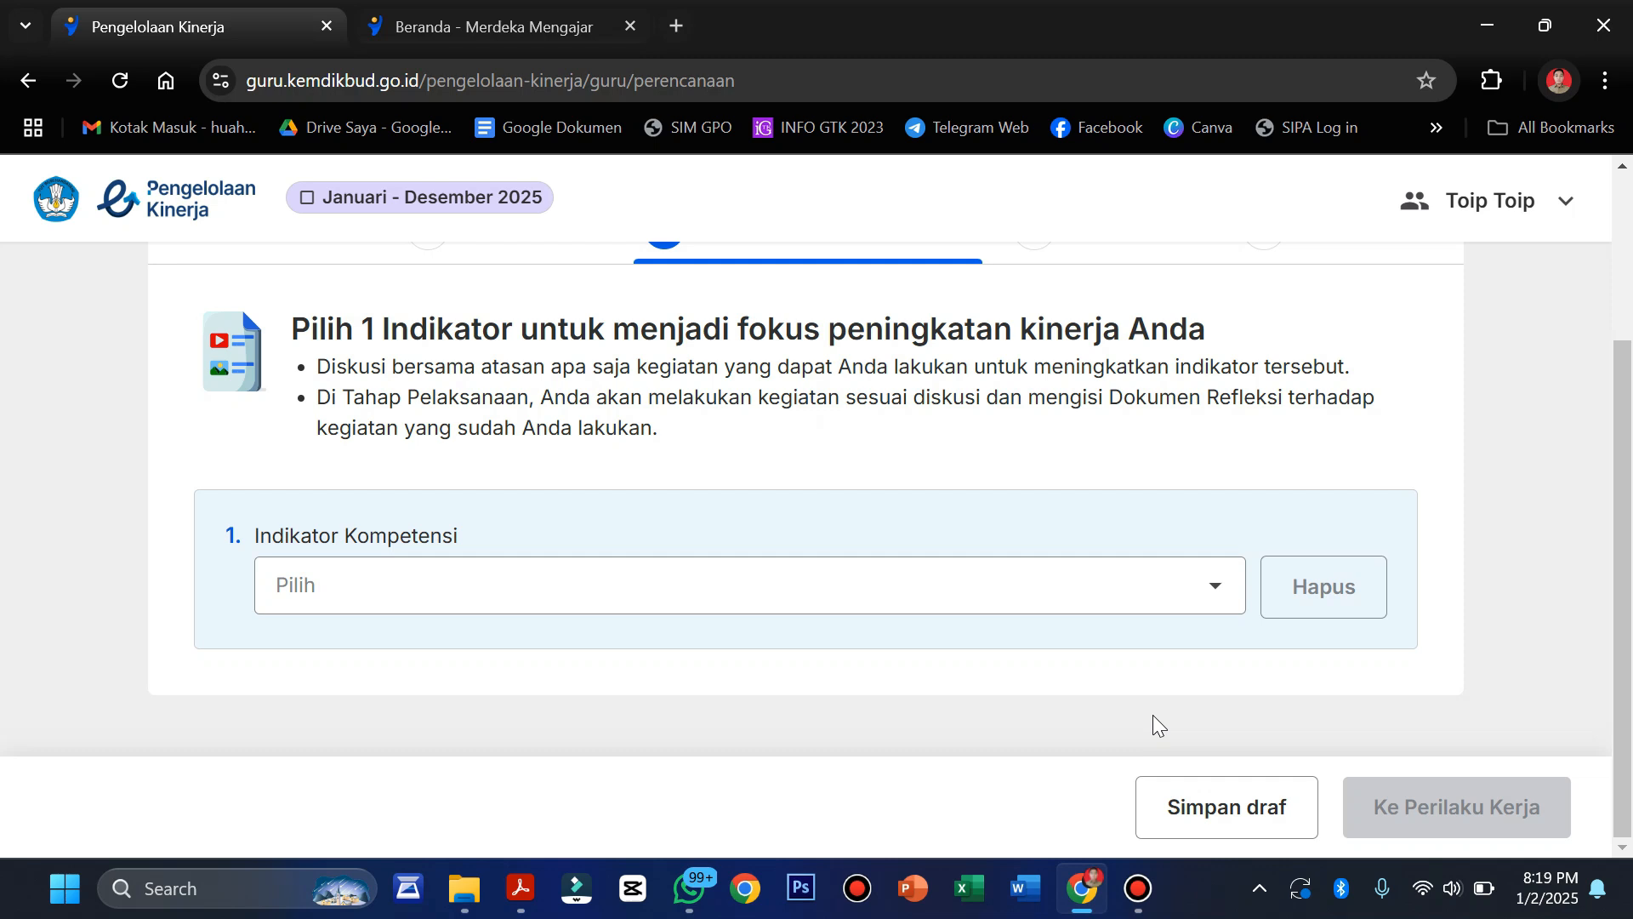
- Read the Pengembangan Kompetensi instructions and review all Indikator Kompetensi options, from Asesmen to Pengetahuan konten pembelajaran dan cara mengajarkannya
scroll(824, 358, up, 2)
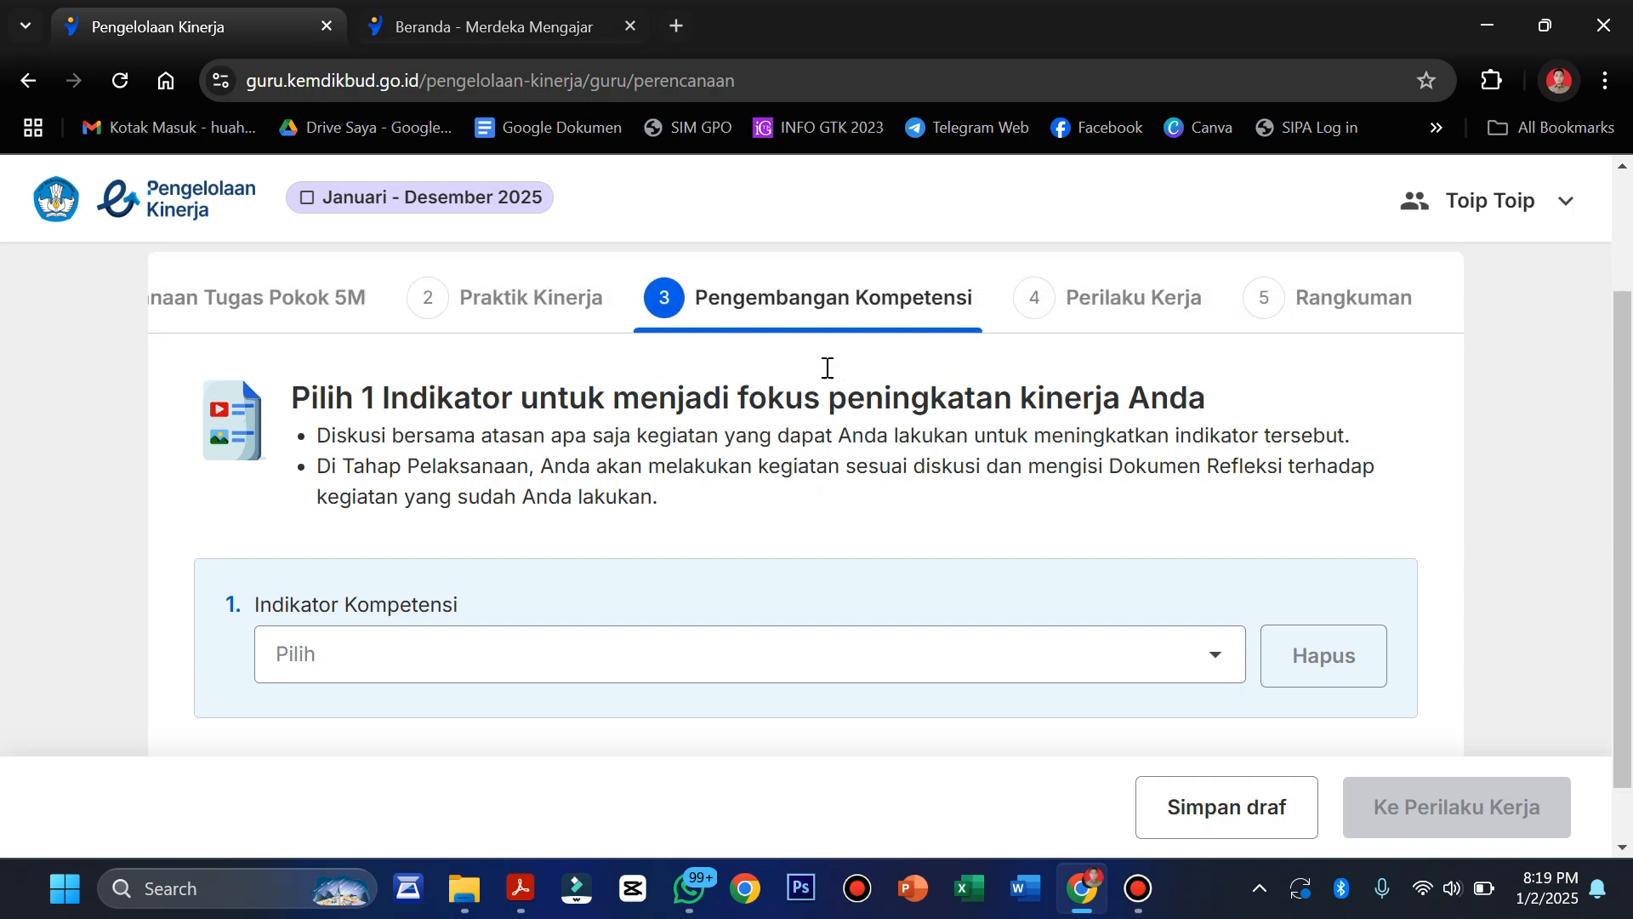
scroll(919, 508, down, 2)
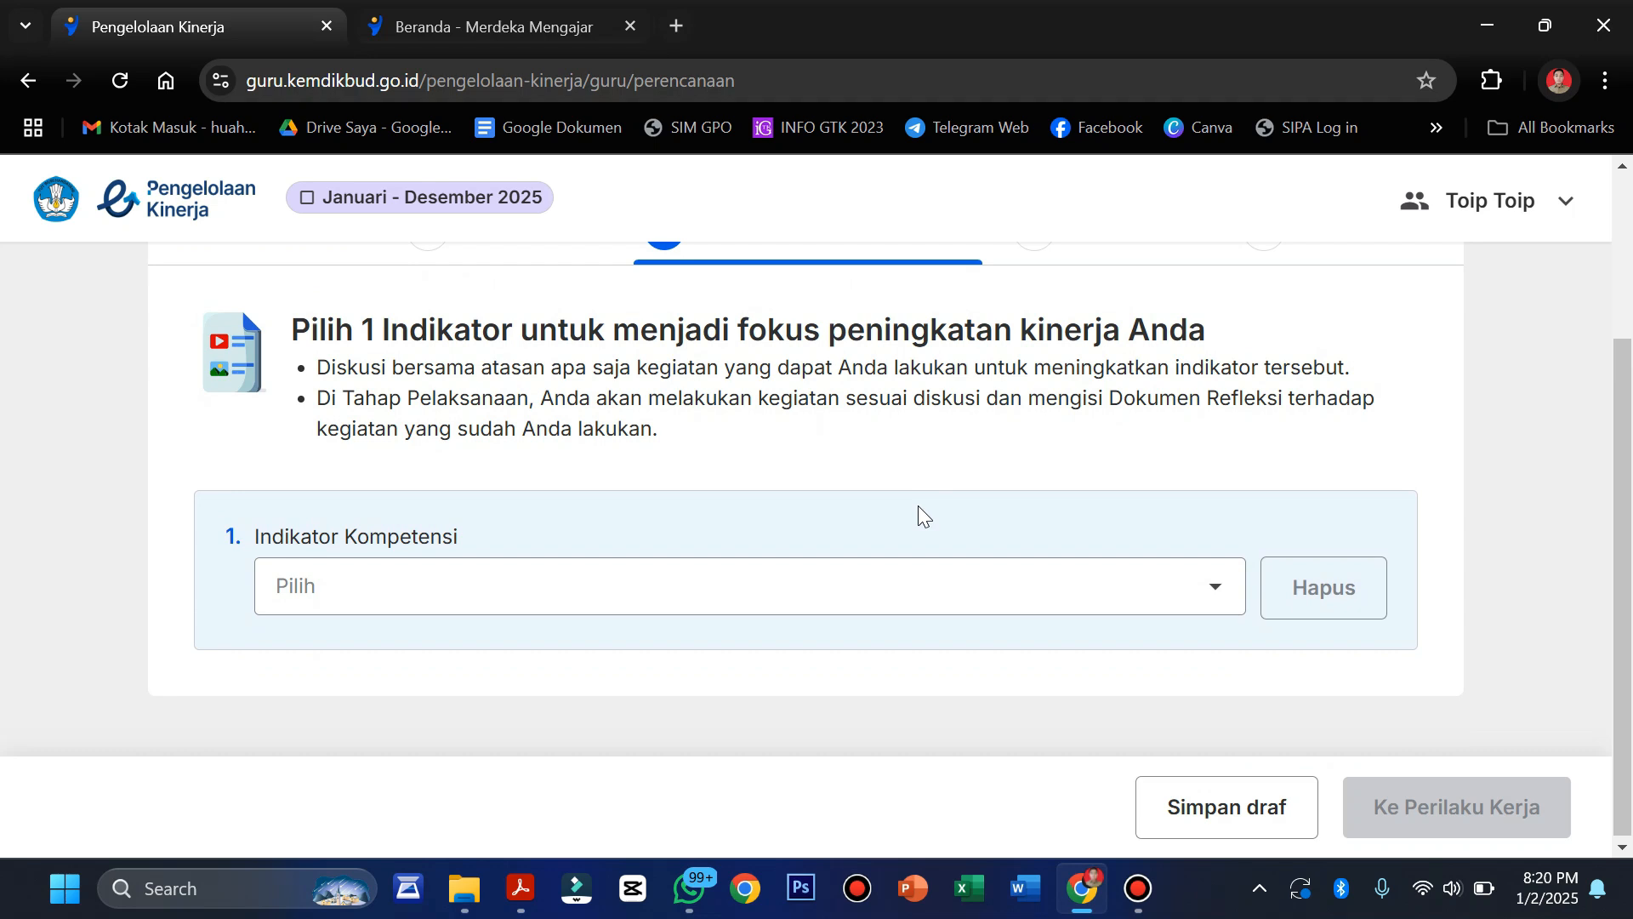
scroll(917, 506, up, 1)
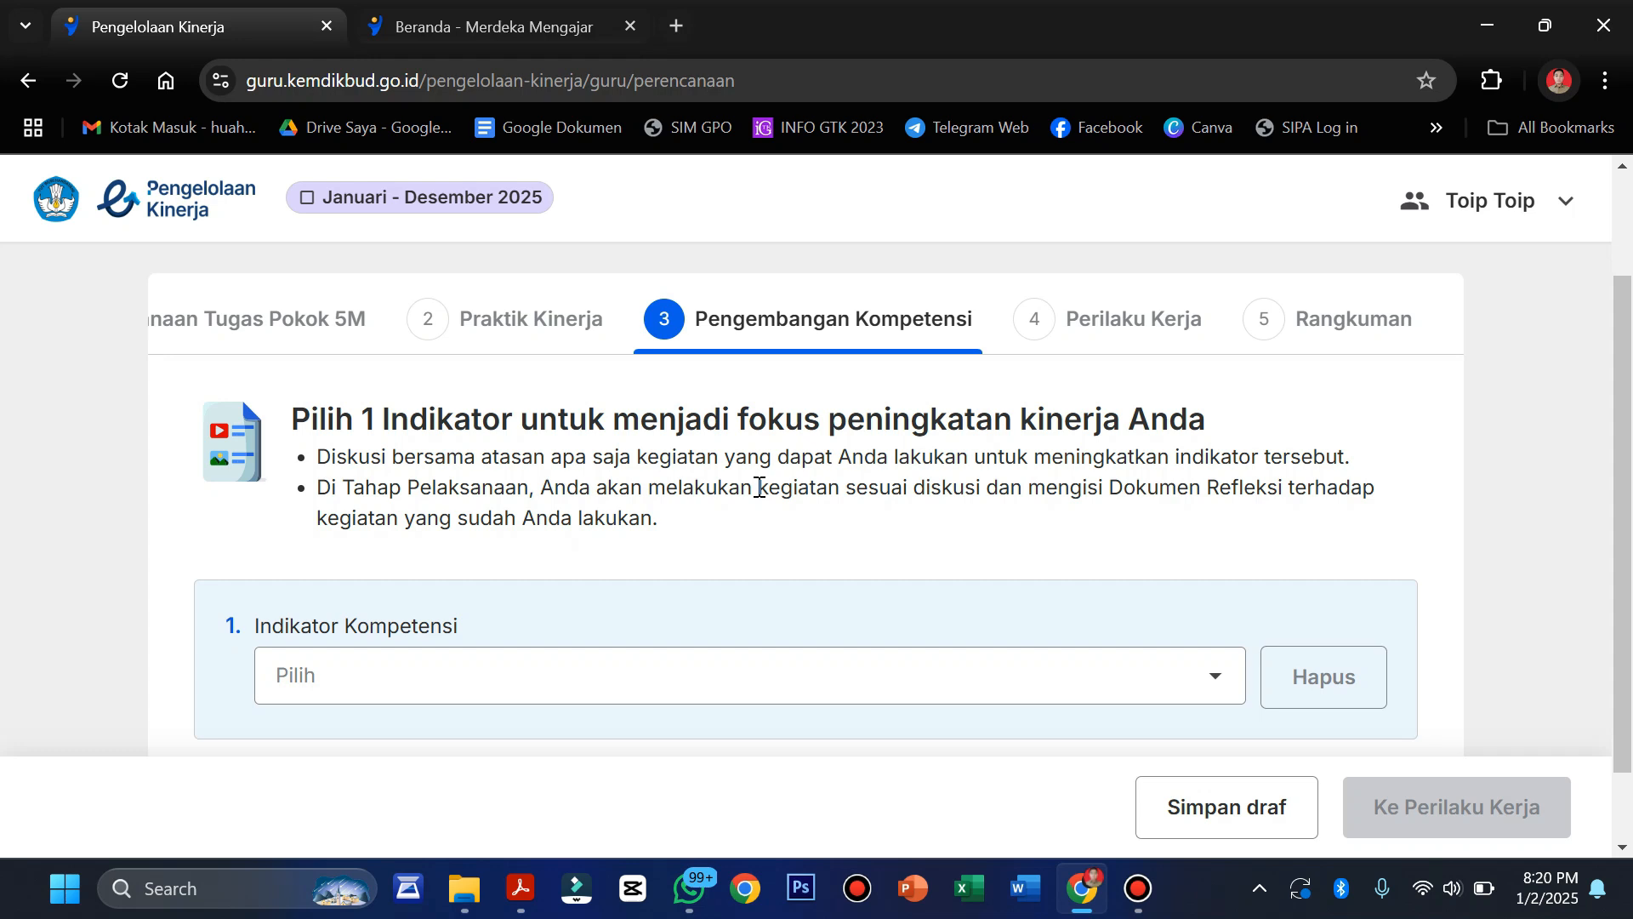
scroll(561, 485, down, 1)
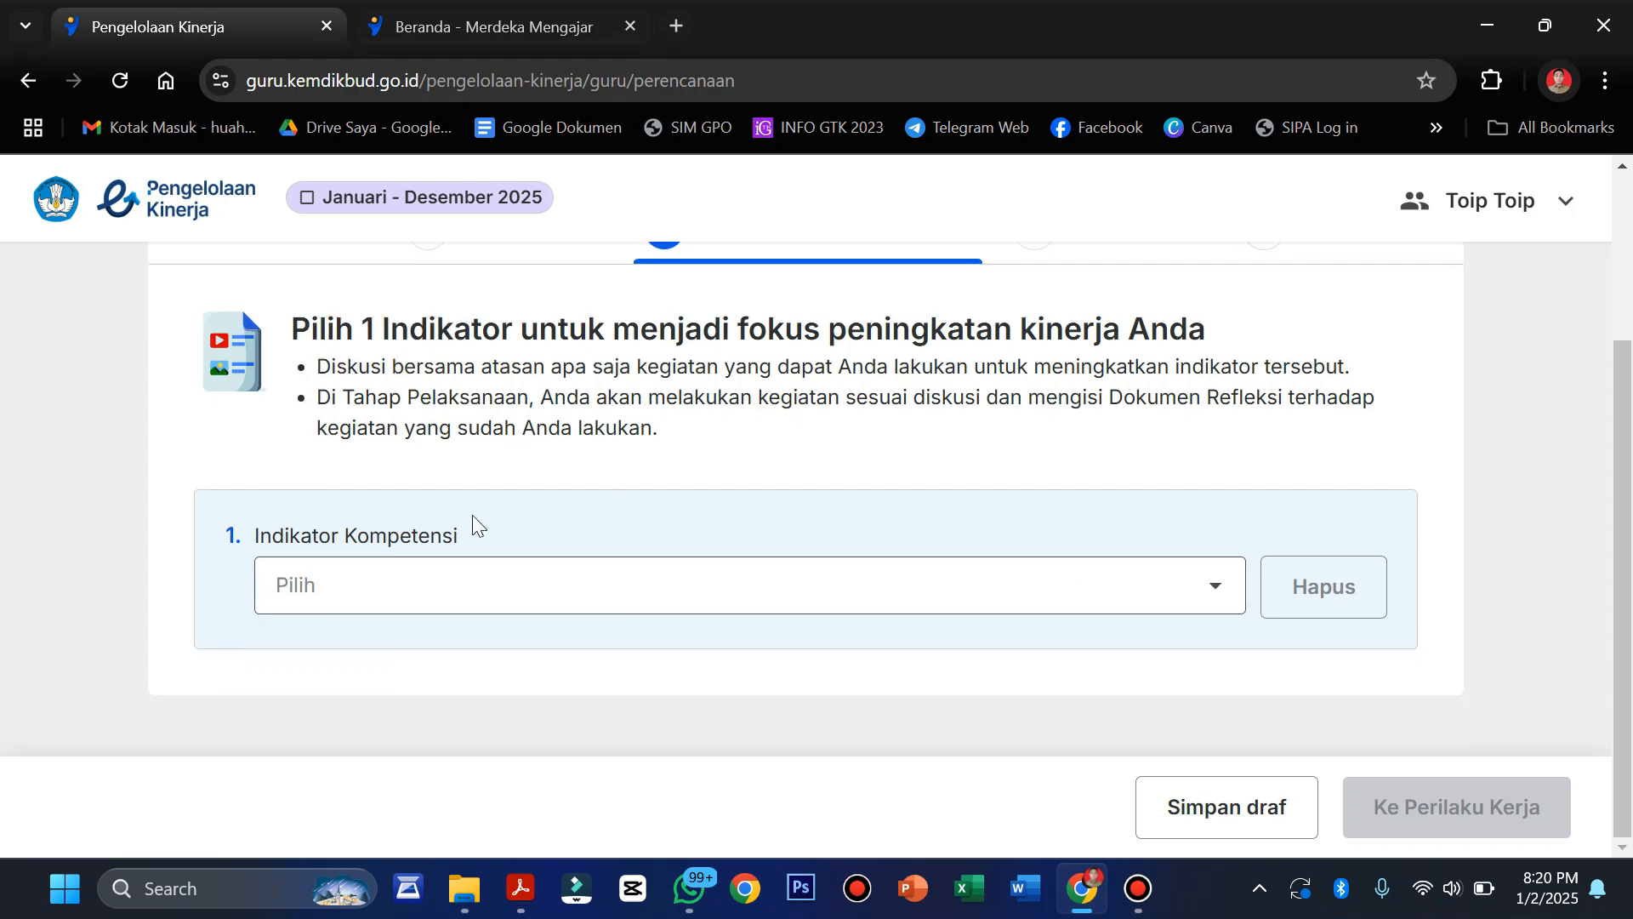
click(1203, 611)
scroll(769, 668, down, 3)
scroll(1450, 566, down, 1)
scroll(870, 600, up, 3)
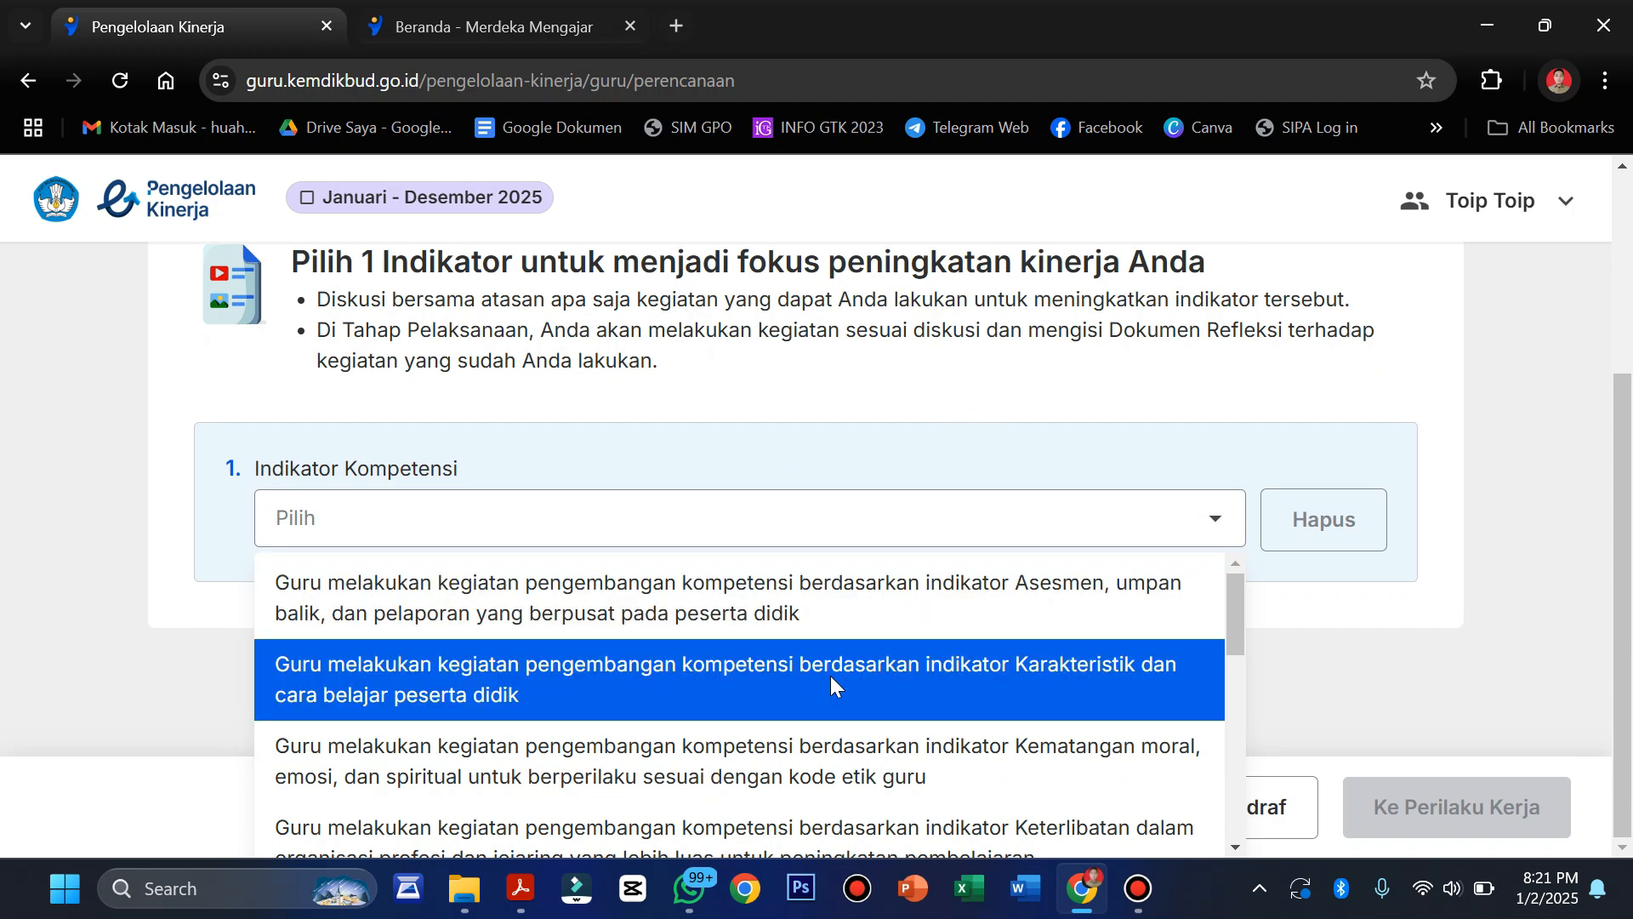
scroll(823, 696, down, 1)
scroll(823, 696, up, 1)
scroll(832, 637, down, 1)
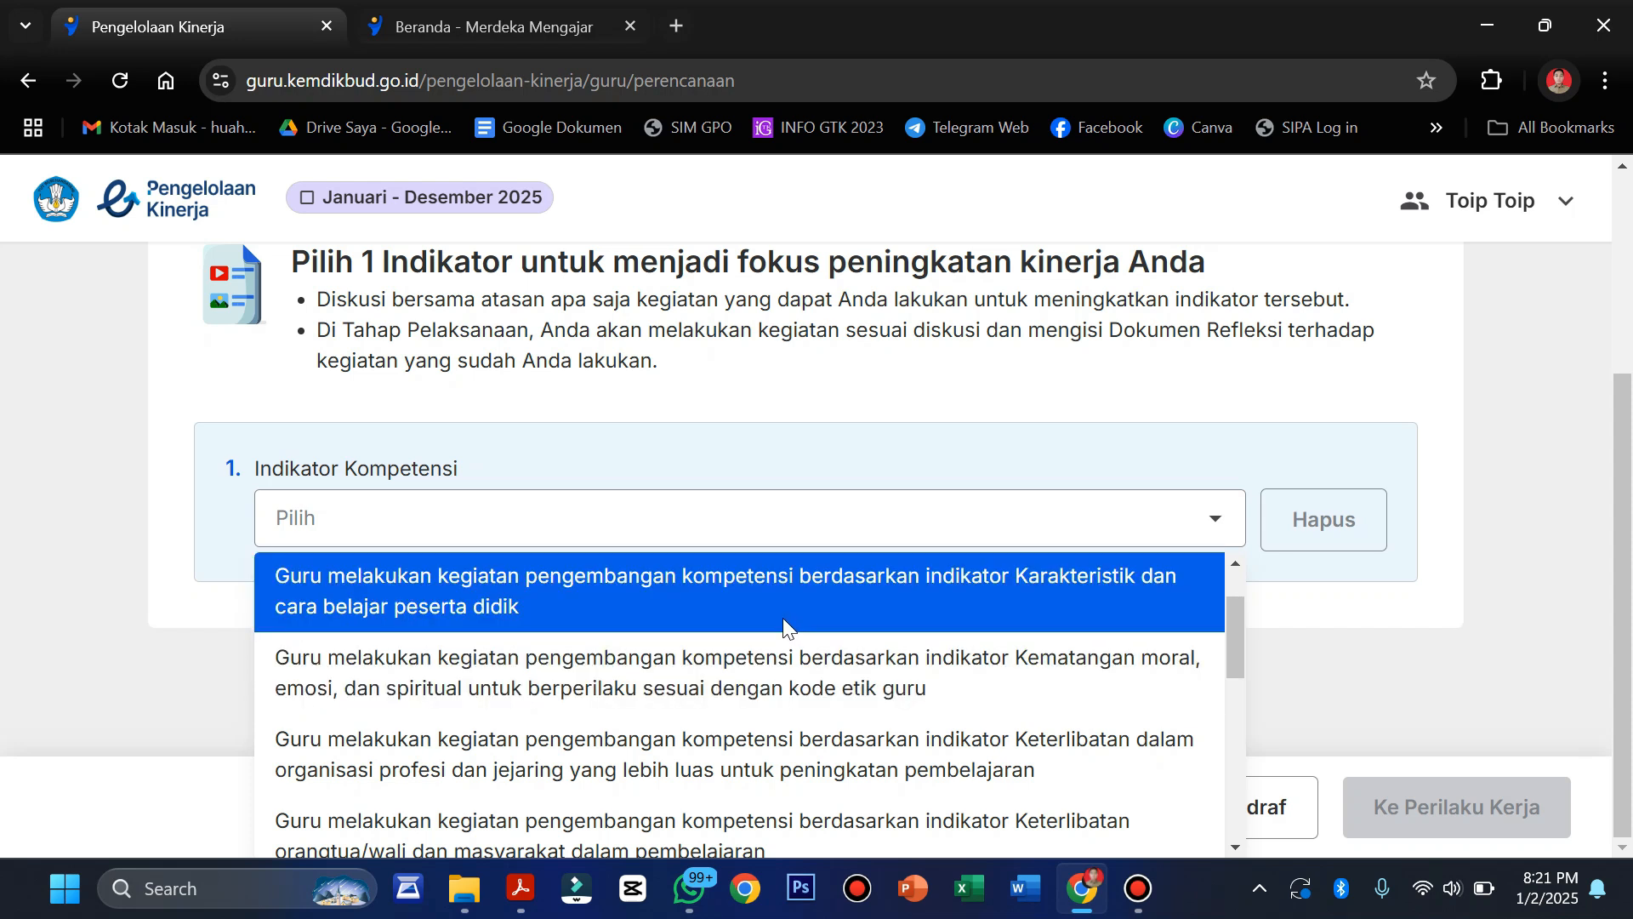
scroll(783, 618, down, 1)
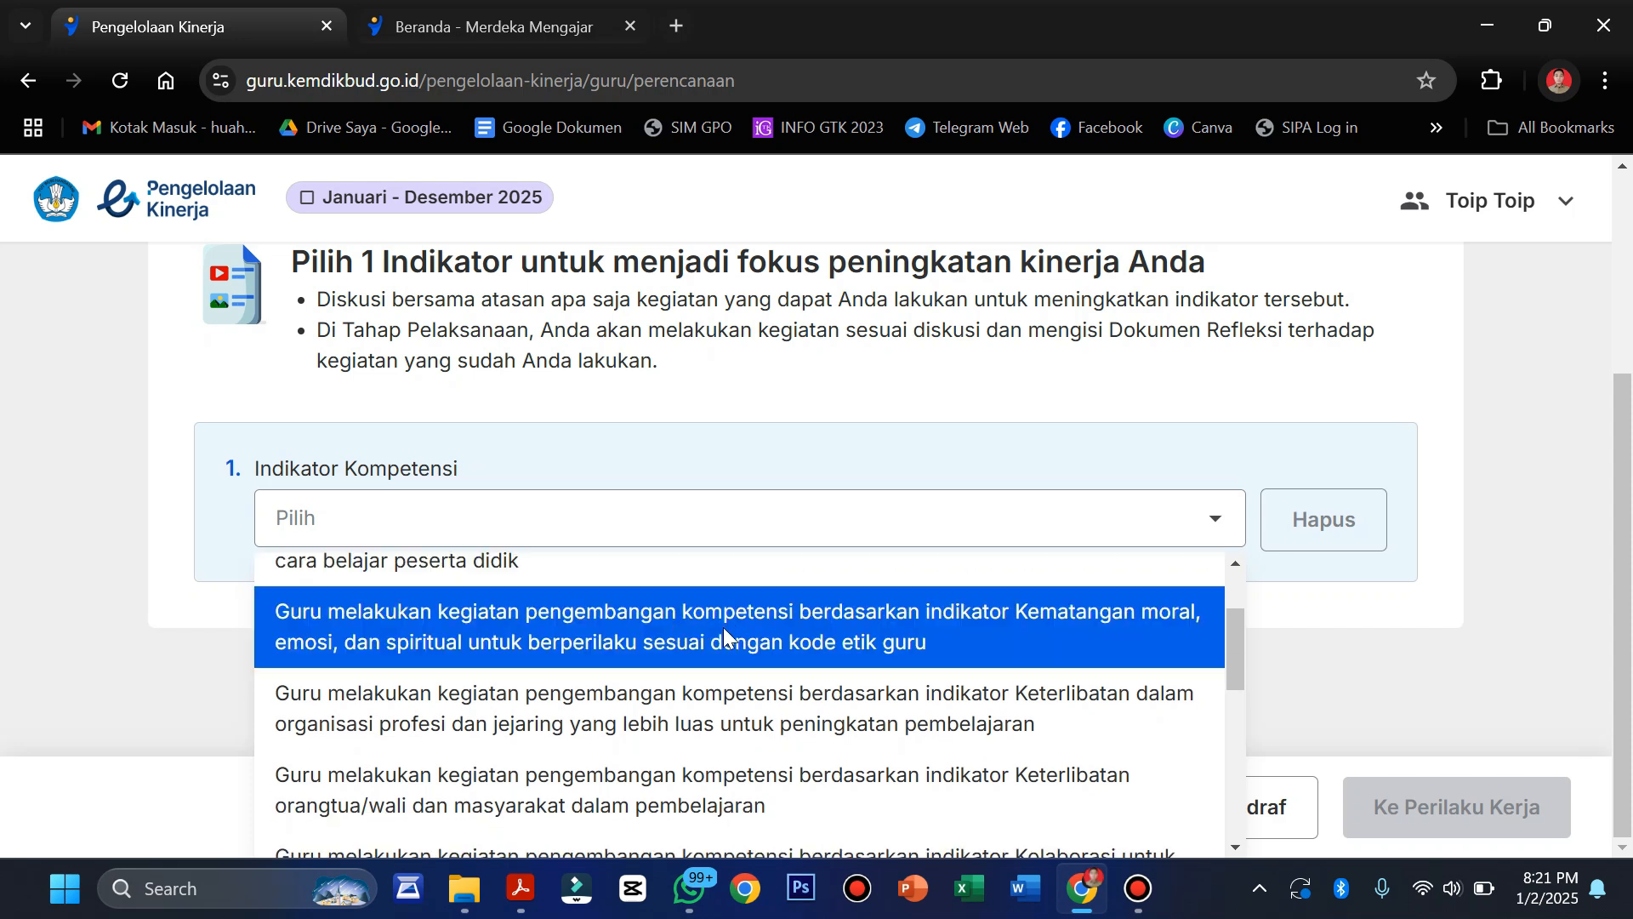
scroll(799, 640, down, 1)
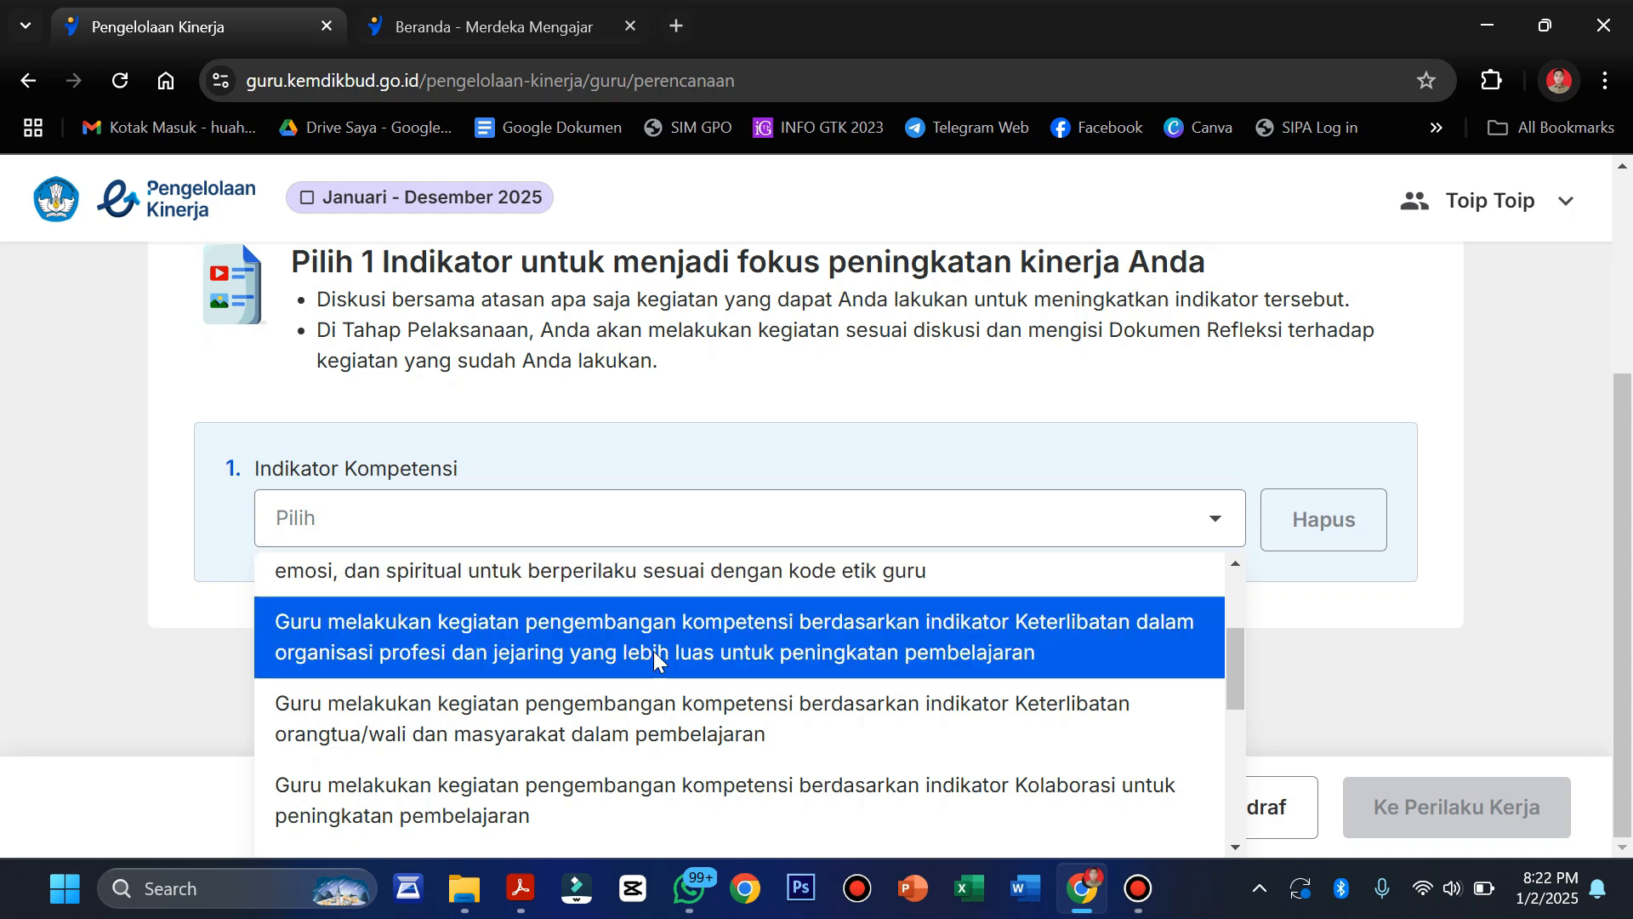
scroll(655, 657, down, 1)
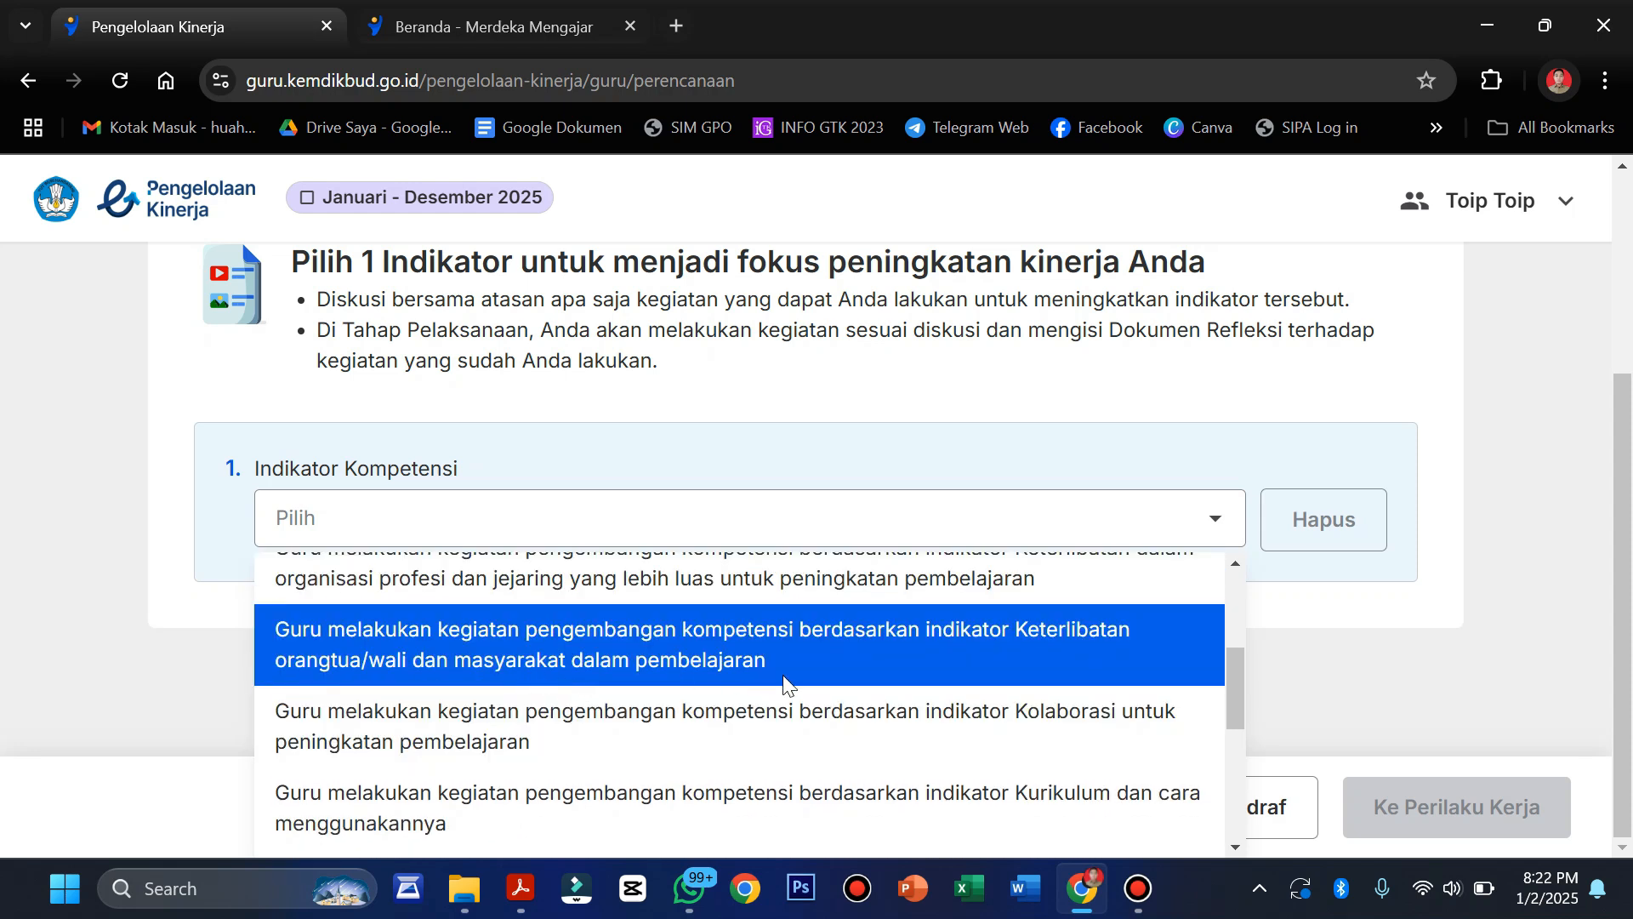
scroll(783, 681, down, 1)
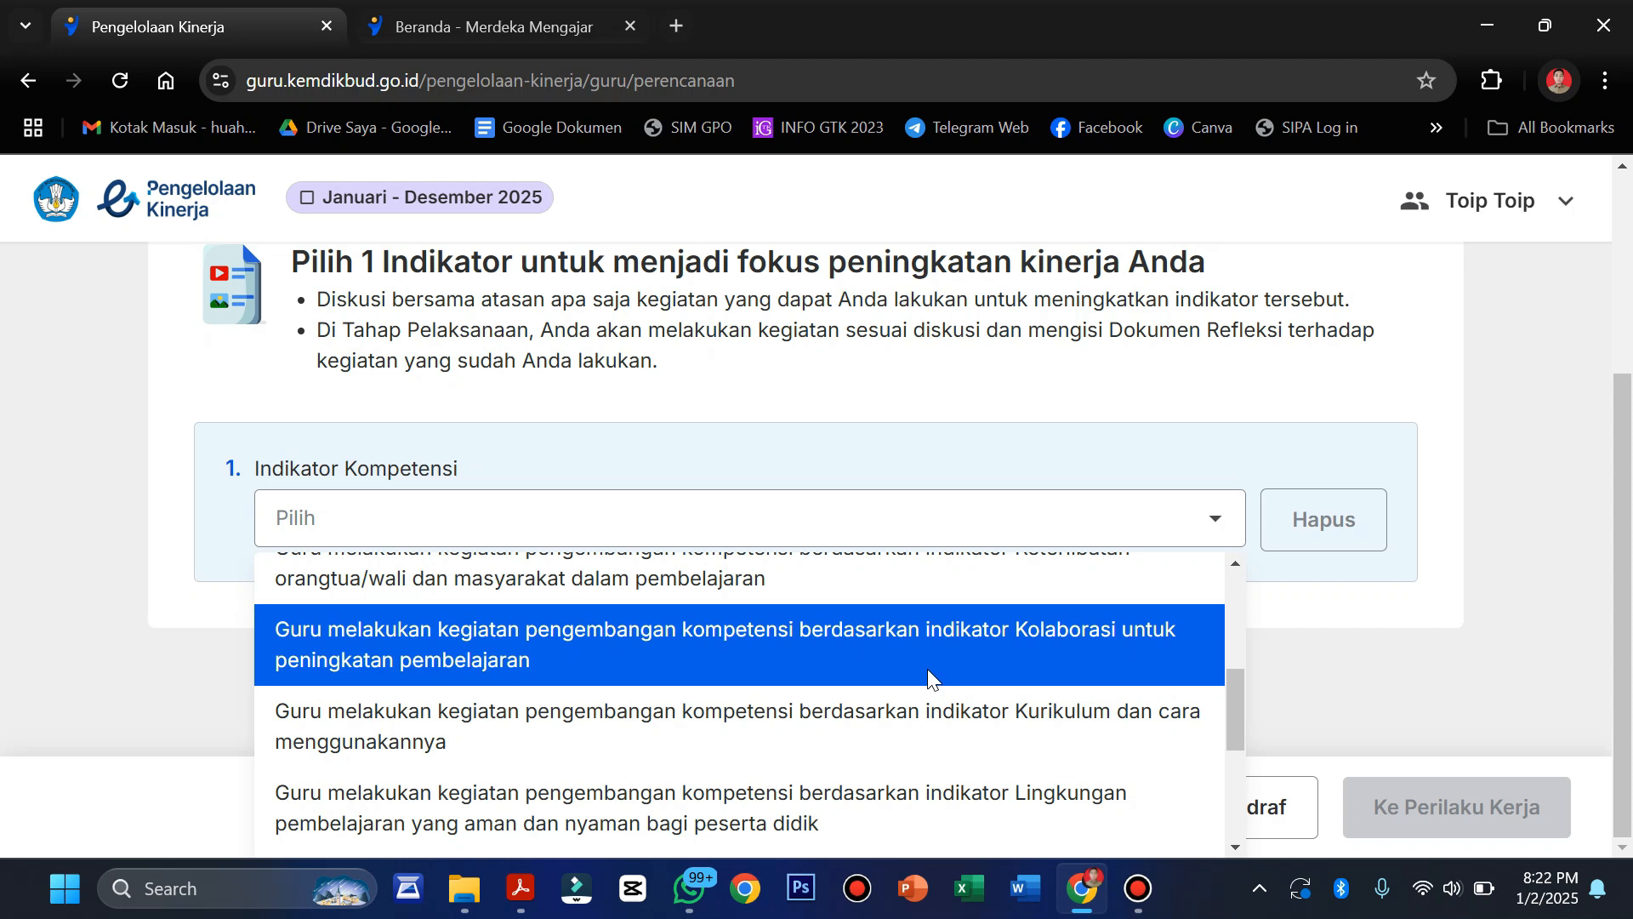
scroll(927, 669, down, 1)
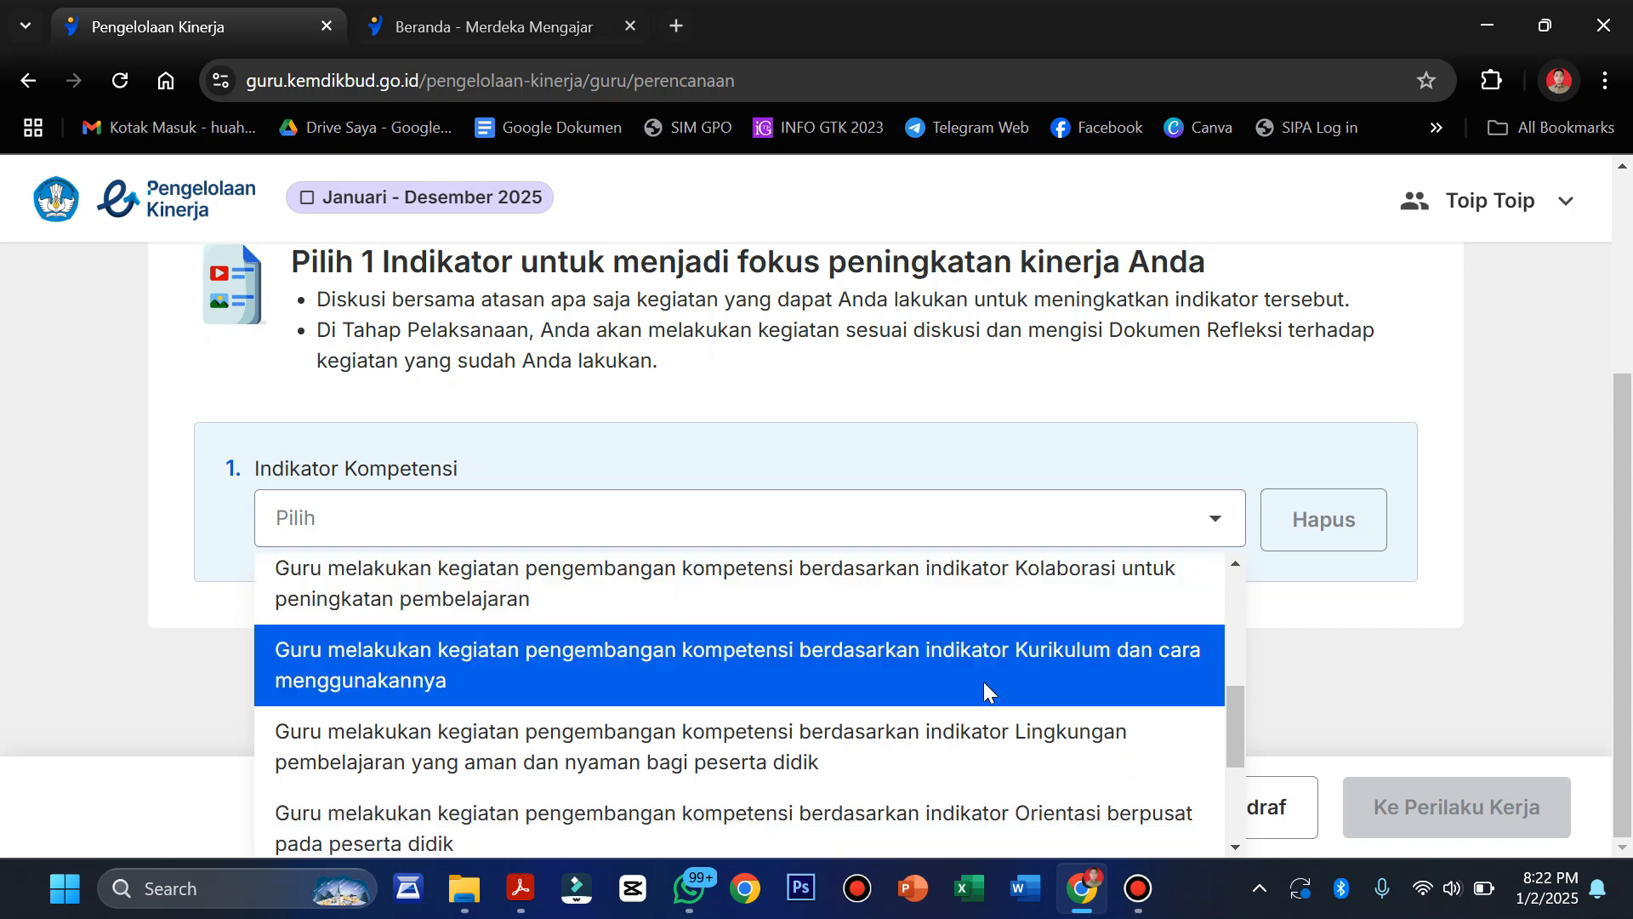
scroll(984, 681, down, 1)
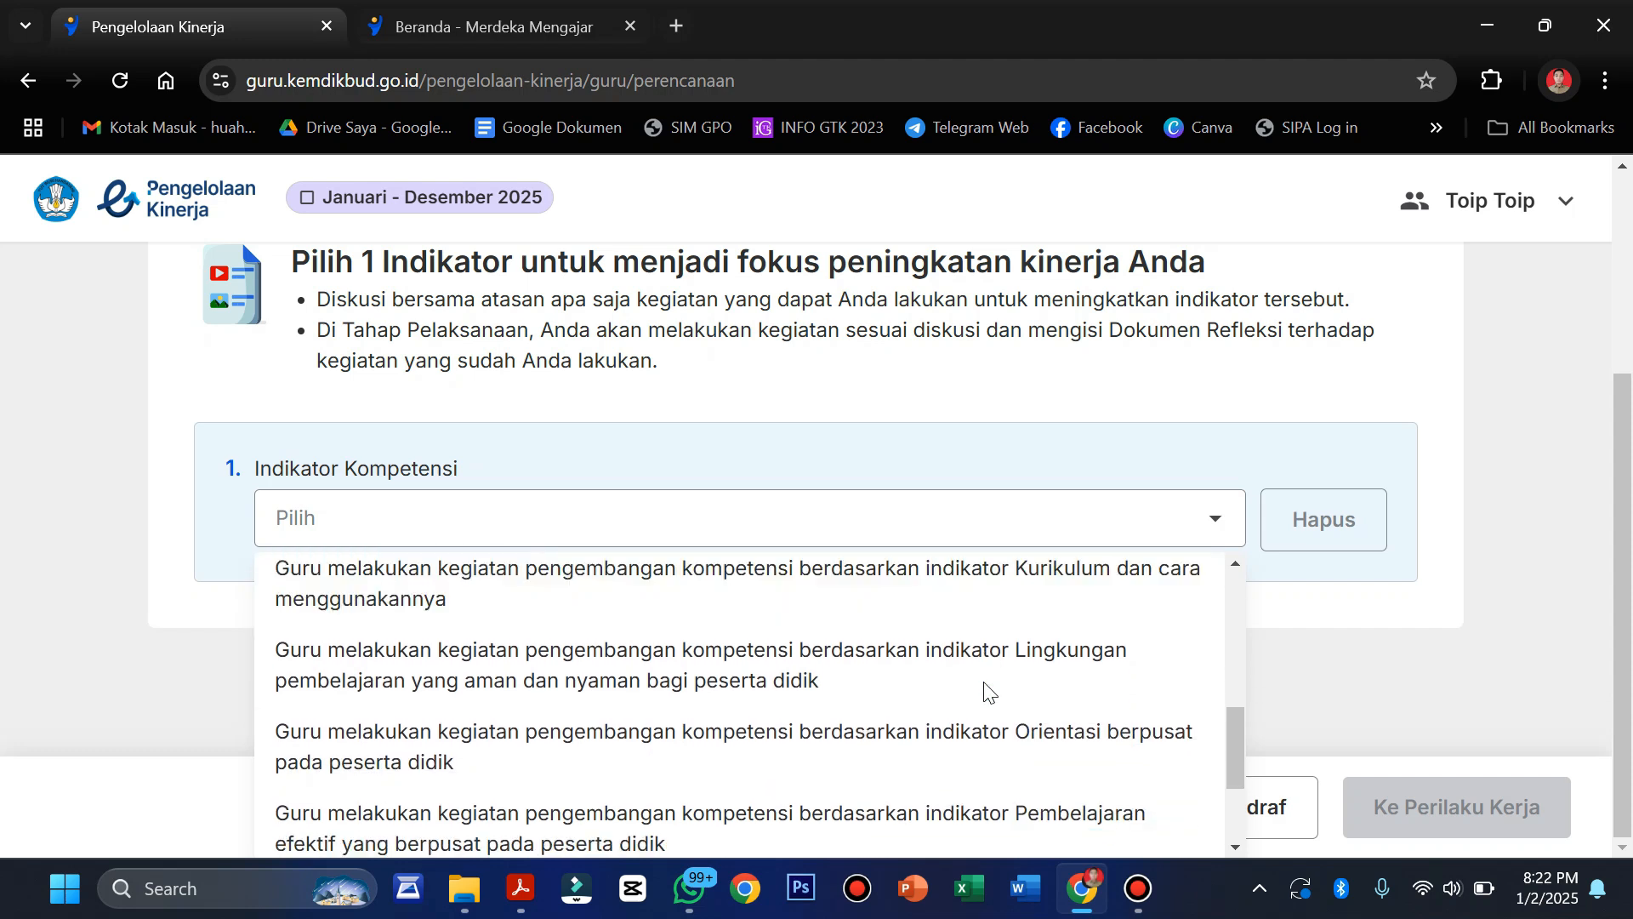
scroll(987, 691, down, 1)
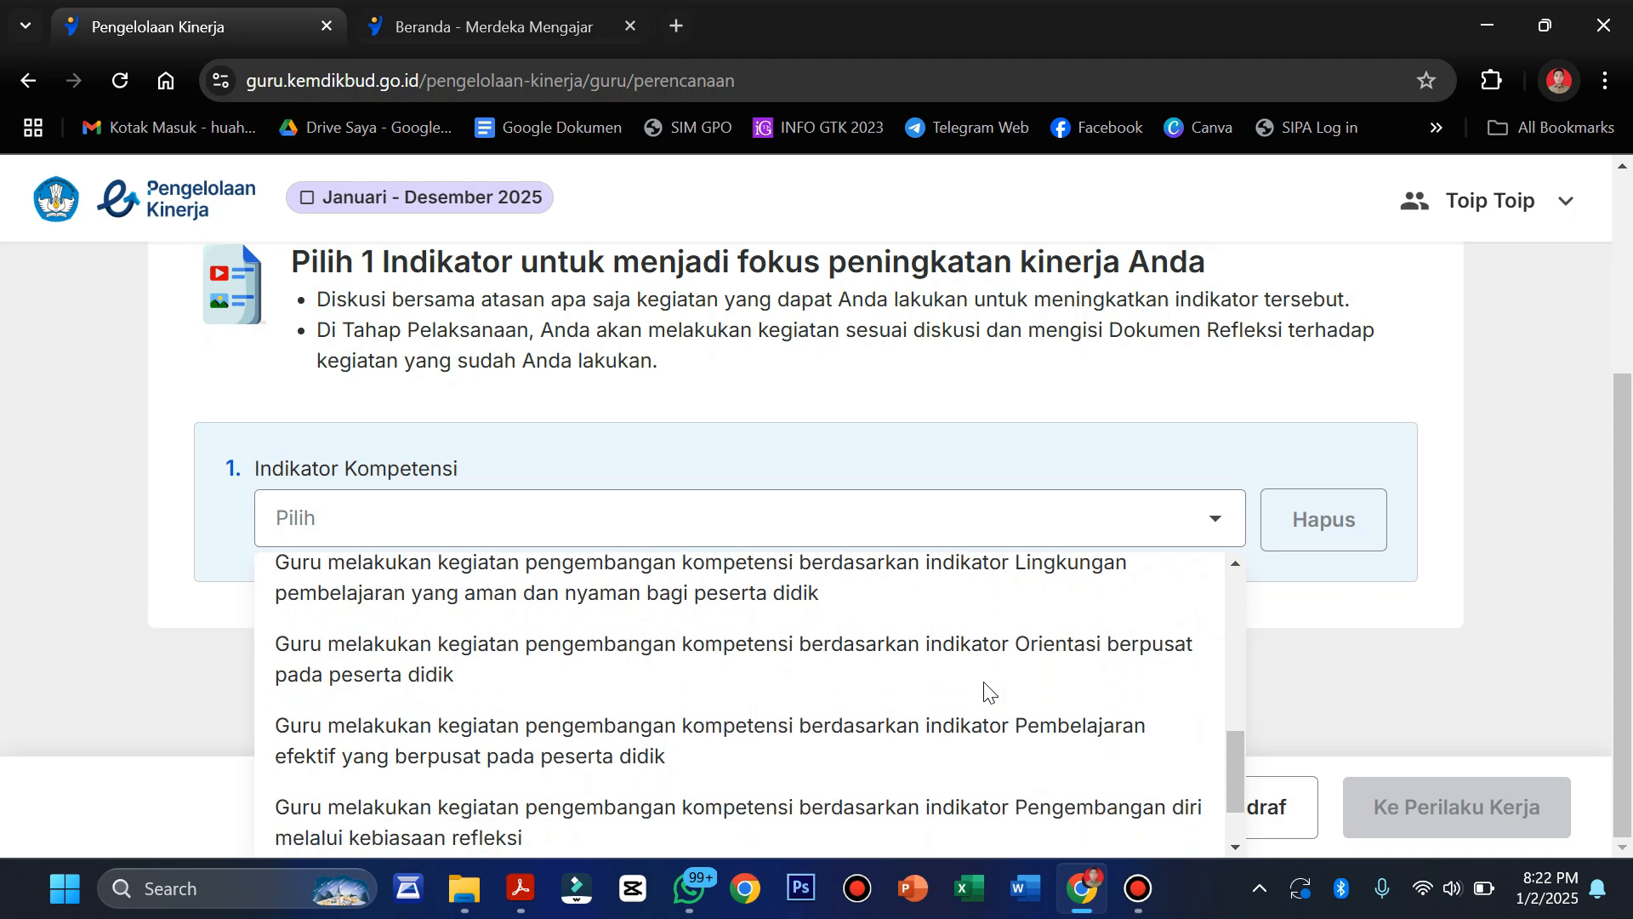
scroll(984, 691, down, 1)
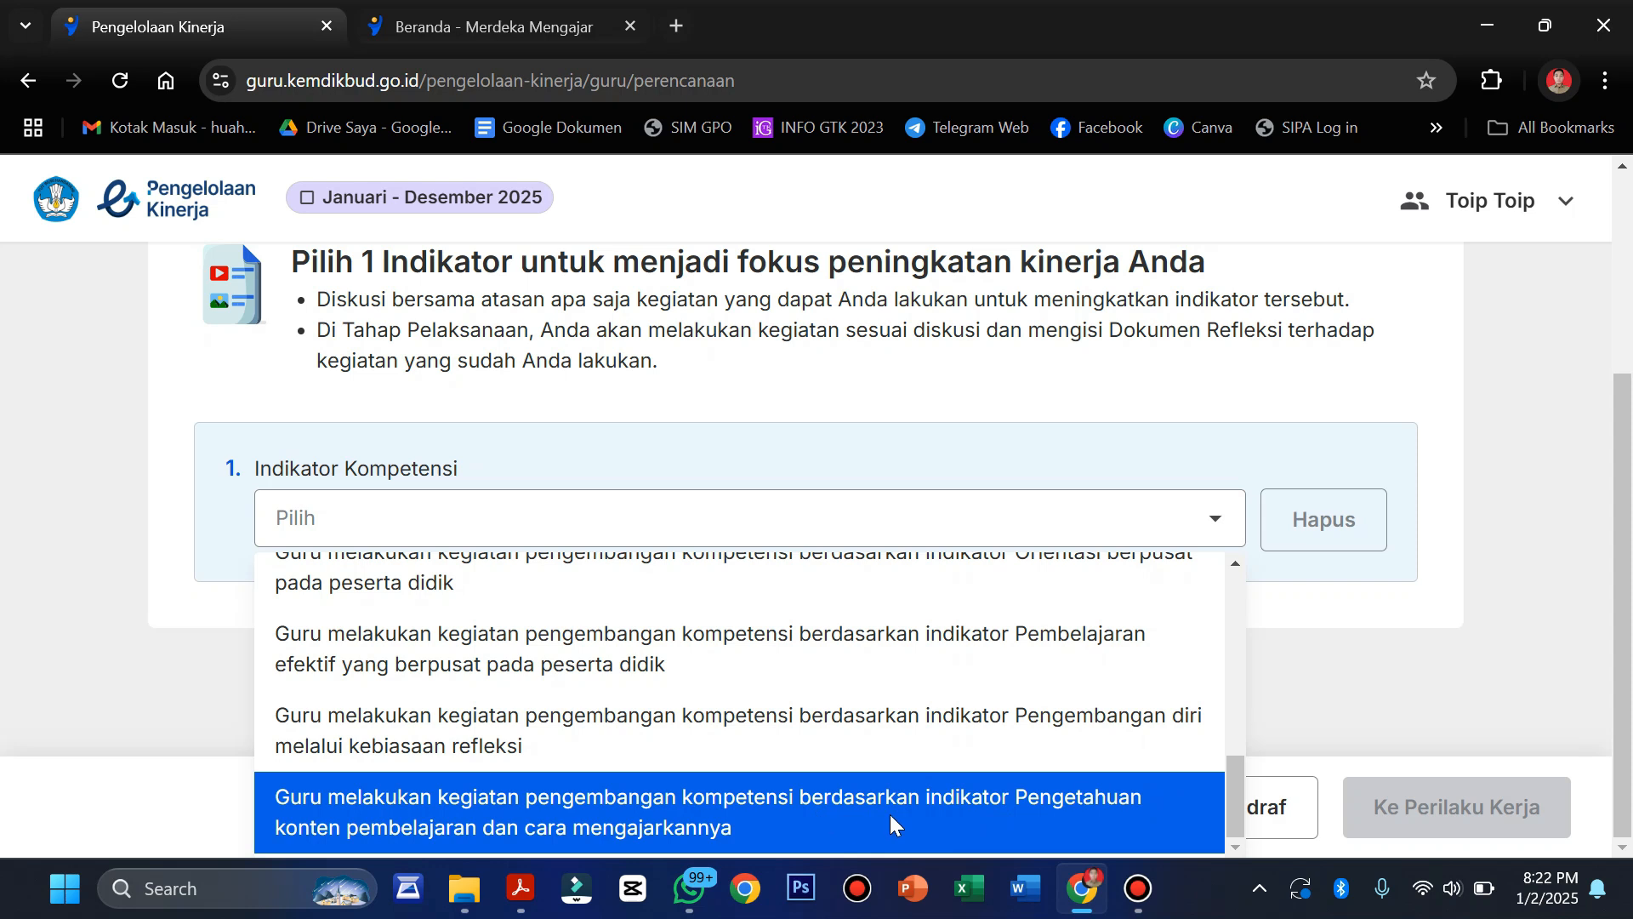
- Set the Indikator Kompetensi to the Karakteristik dan cara belajar peserta didik option and proceed to the Perilaku Kerja stage
scroll(895, 755, up, 5)
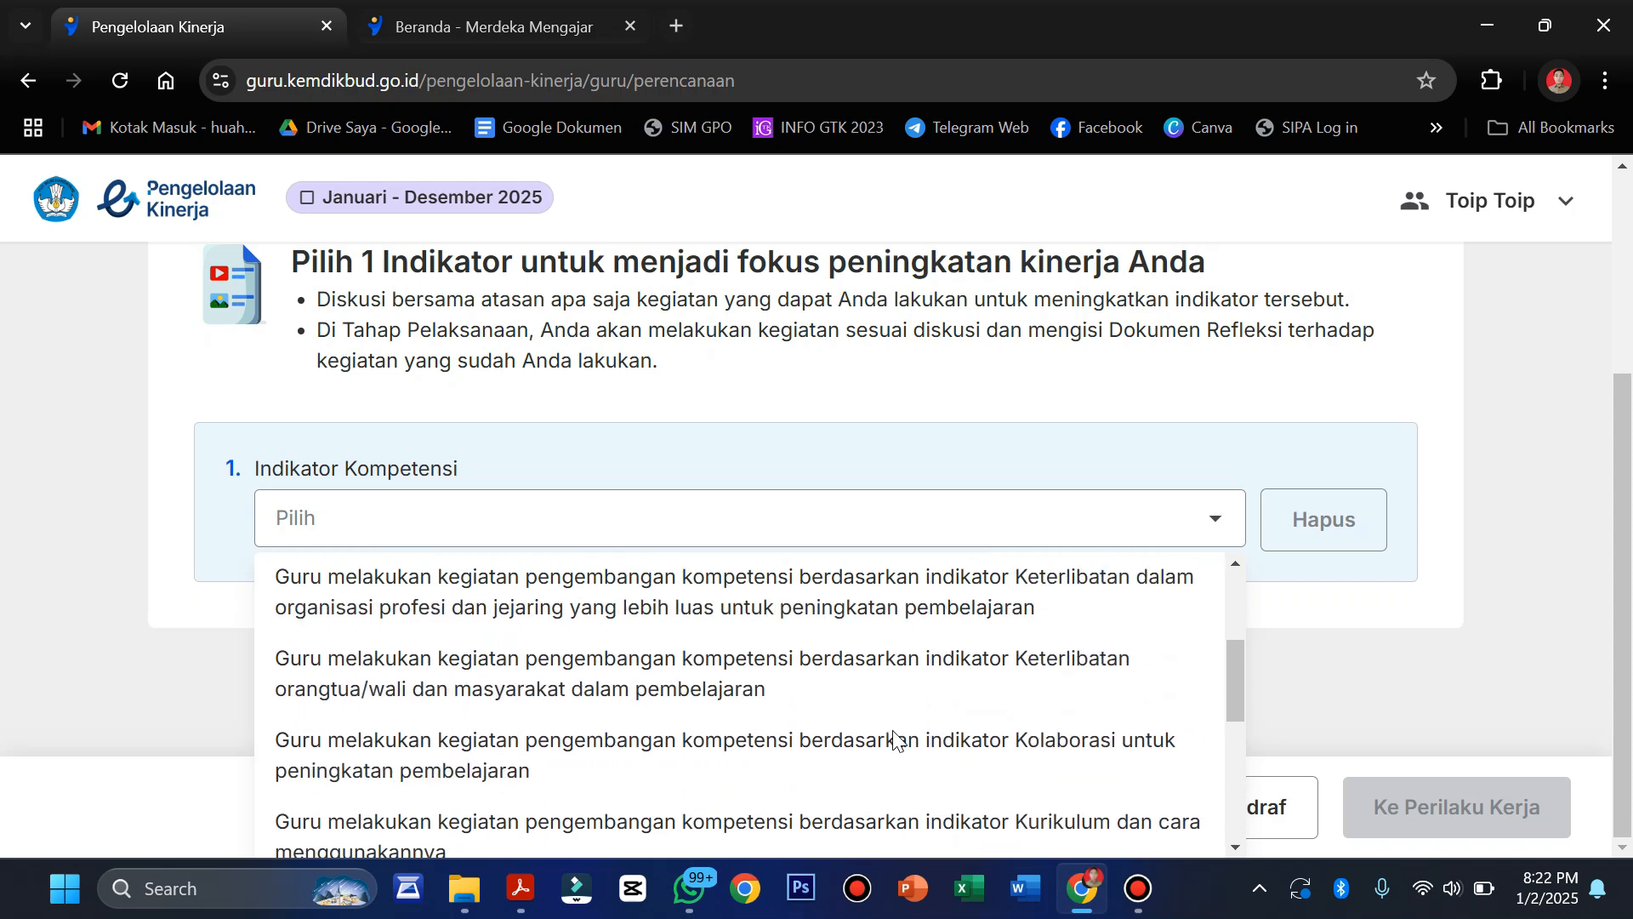
scroll(895, 740, up, 2)
scroll(895, 738, up, 1)
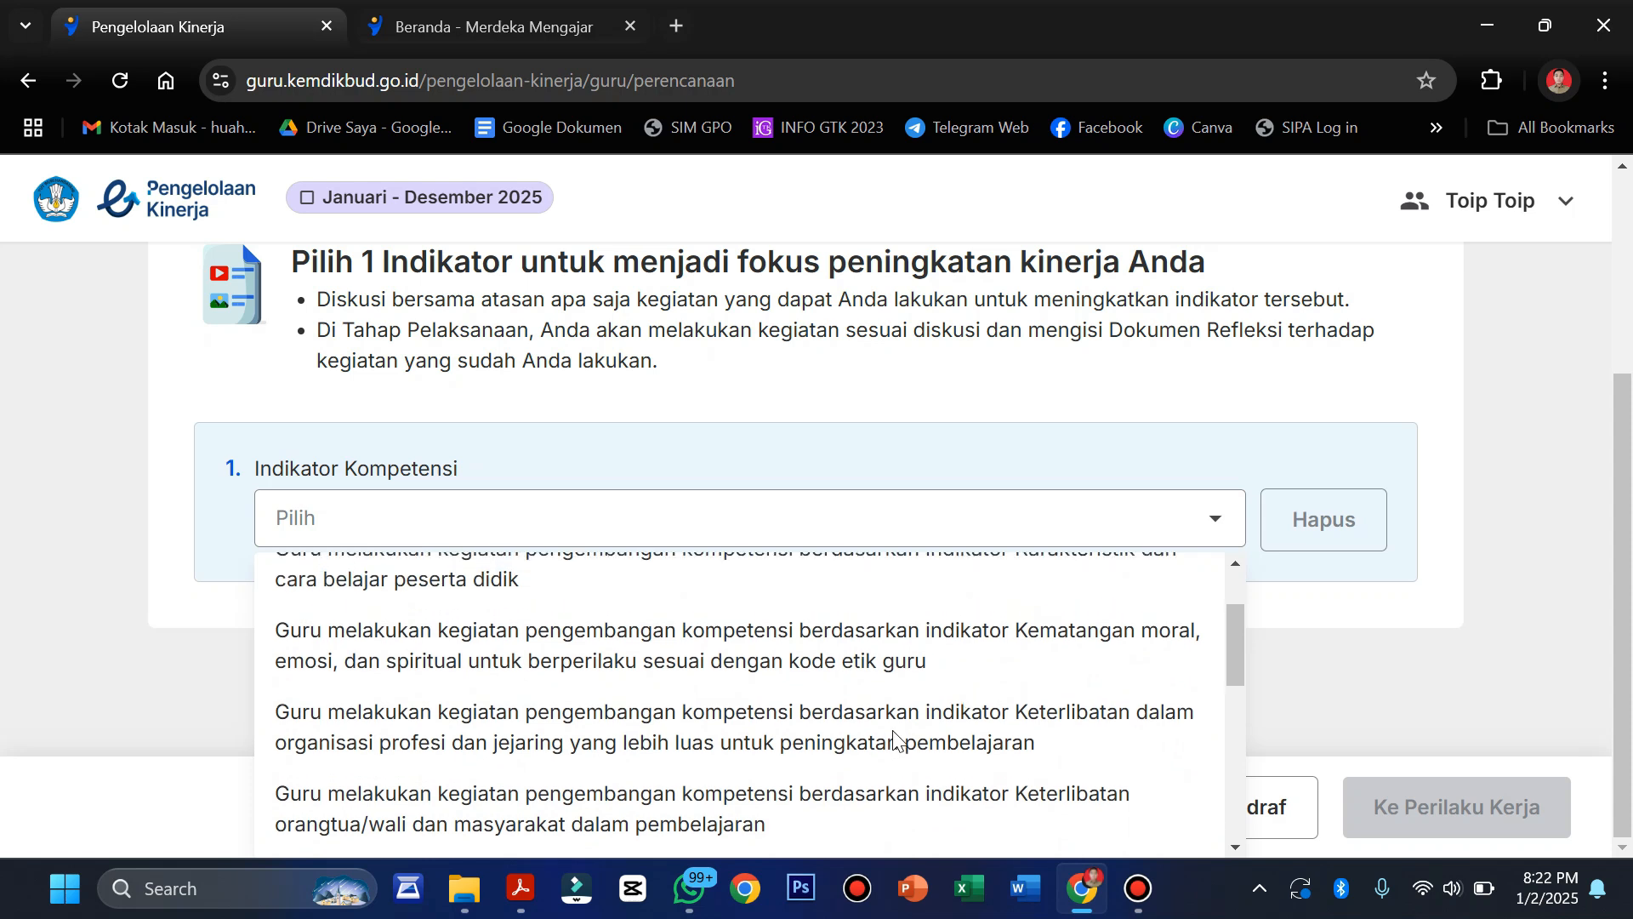
scroll(894, 739, up, 1)
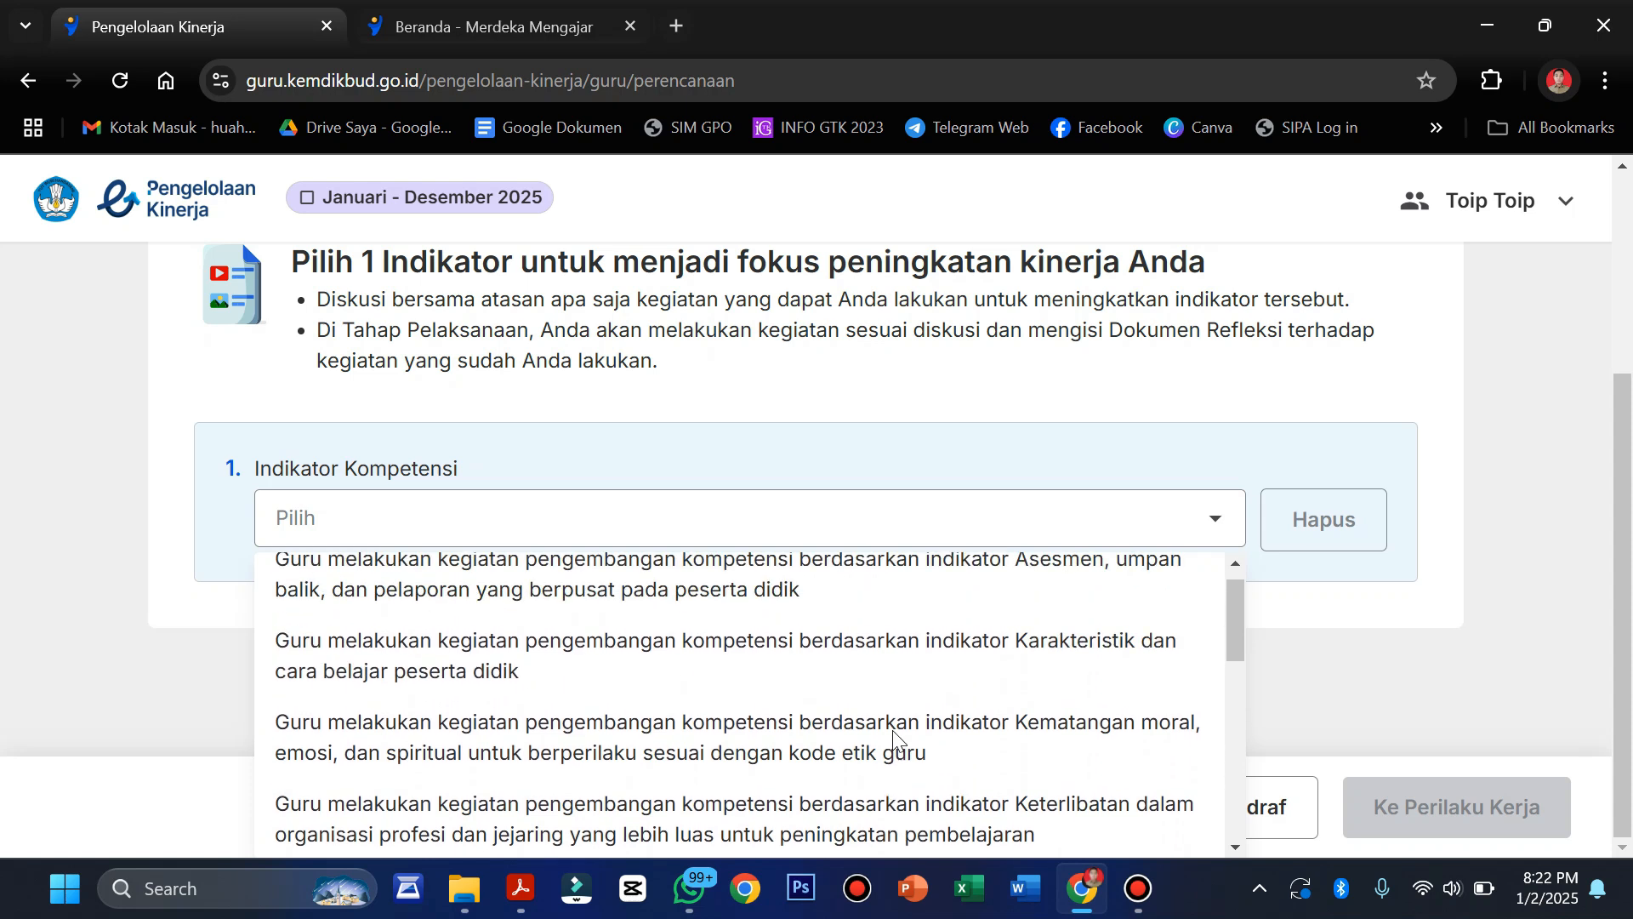
scroll(891, 730, up, 1)
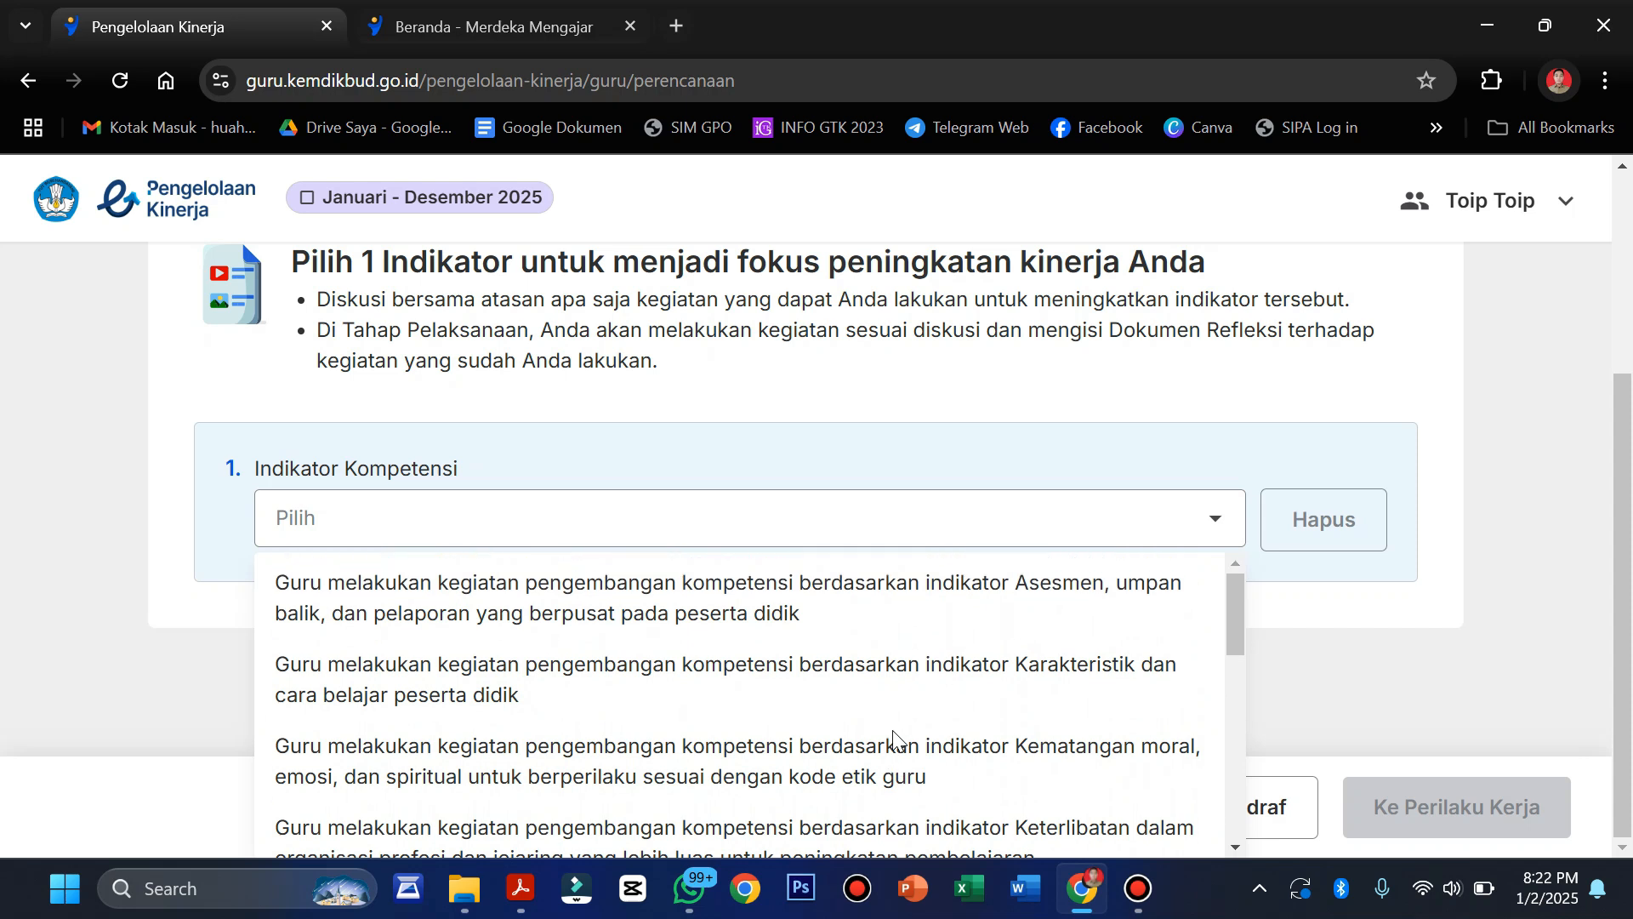
click(897, 687)
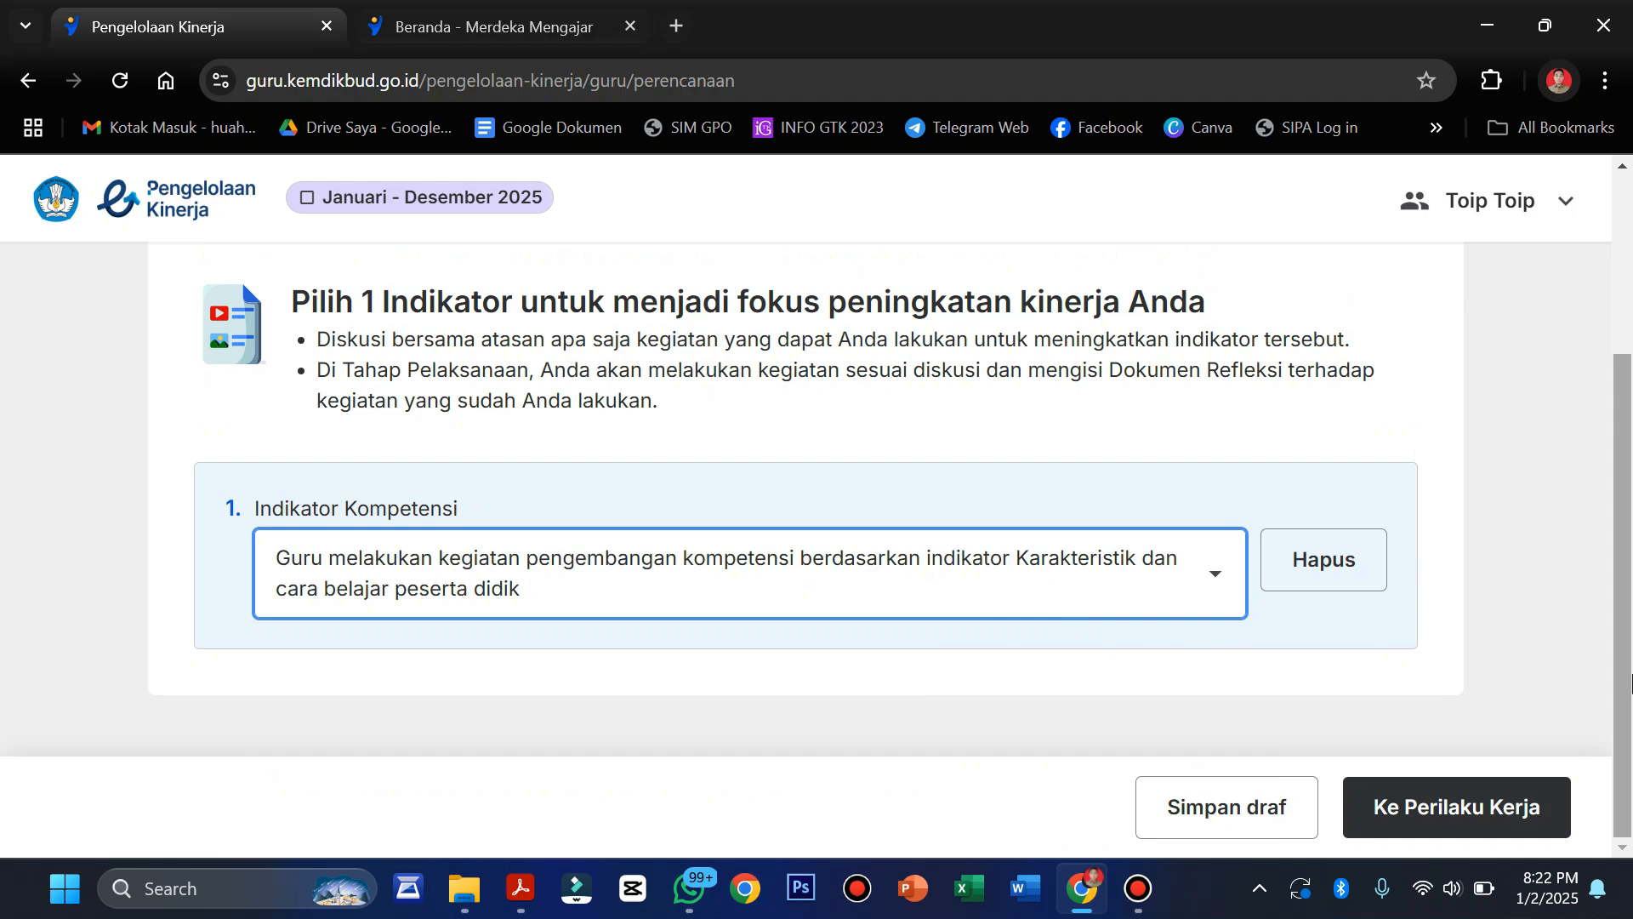
click(1437, 818)
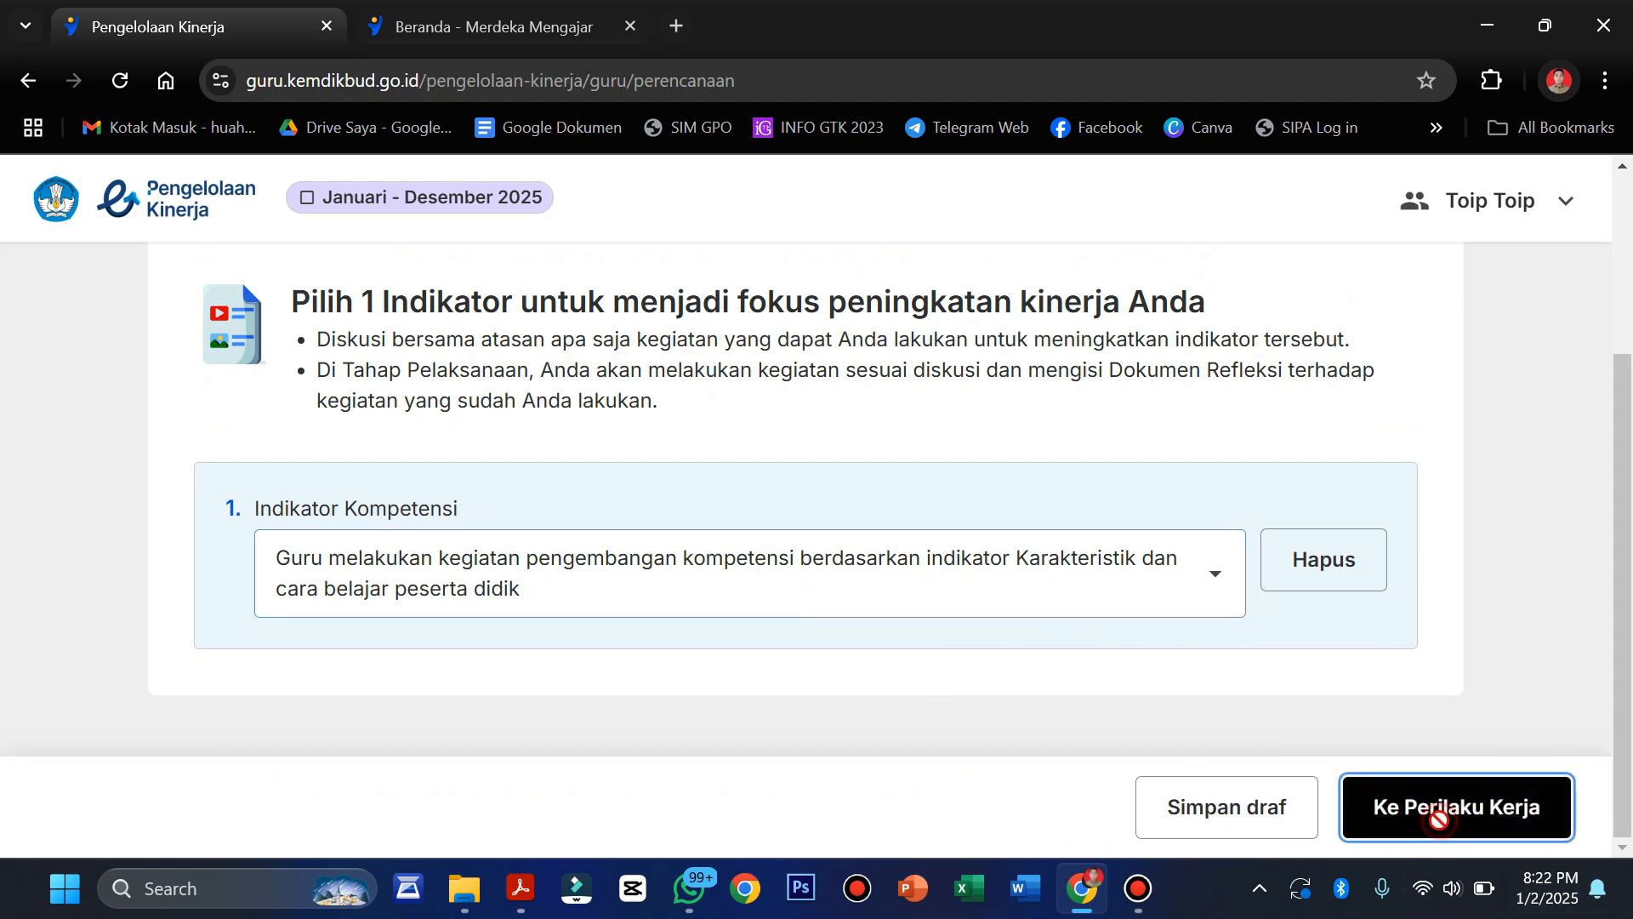
- Review the Perilaku Kerja aspects from Berorientasi Pelayanan to Adaptif, with their Indikator Perilaku and Perwujudan Perilaku fields
scroll(1082, 776, down, 1)
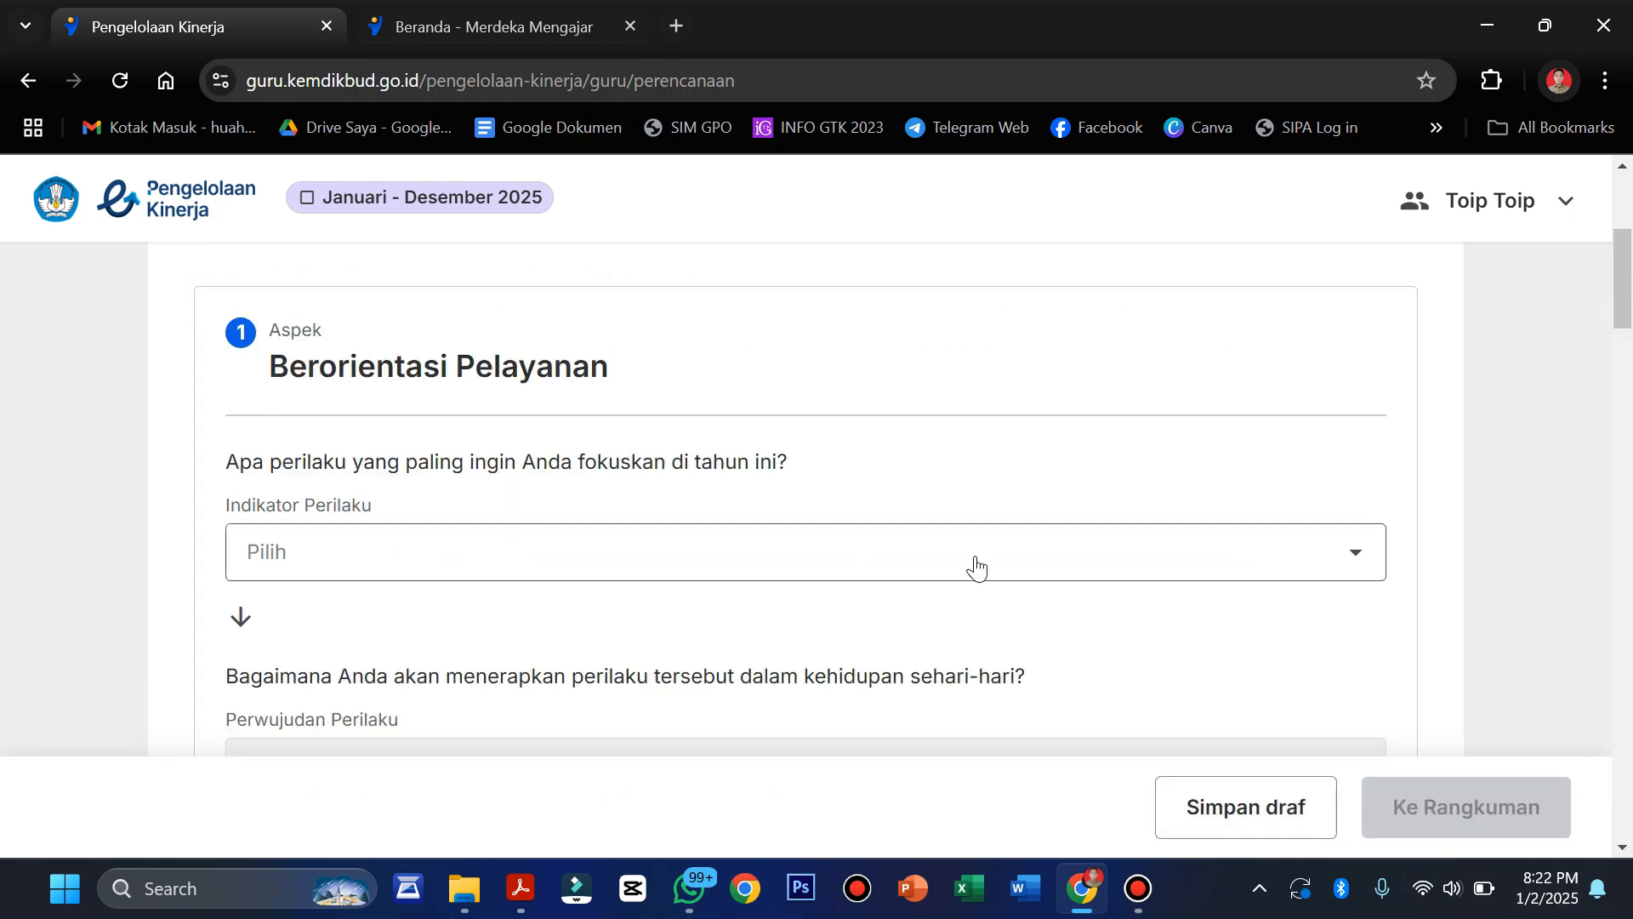
scroll(975, 562, up, 2)
scroll(1008, 536, down, 4)
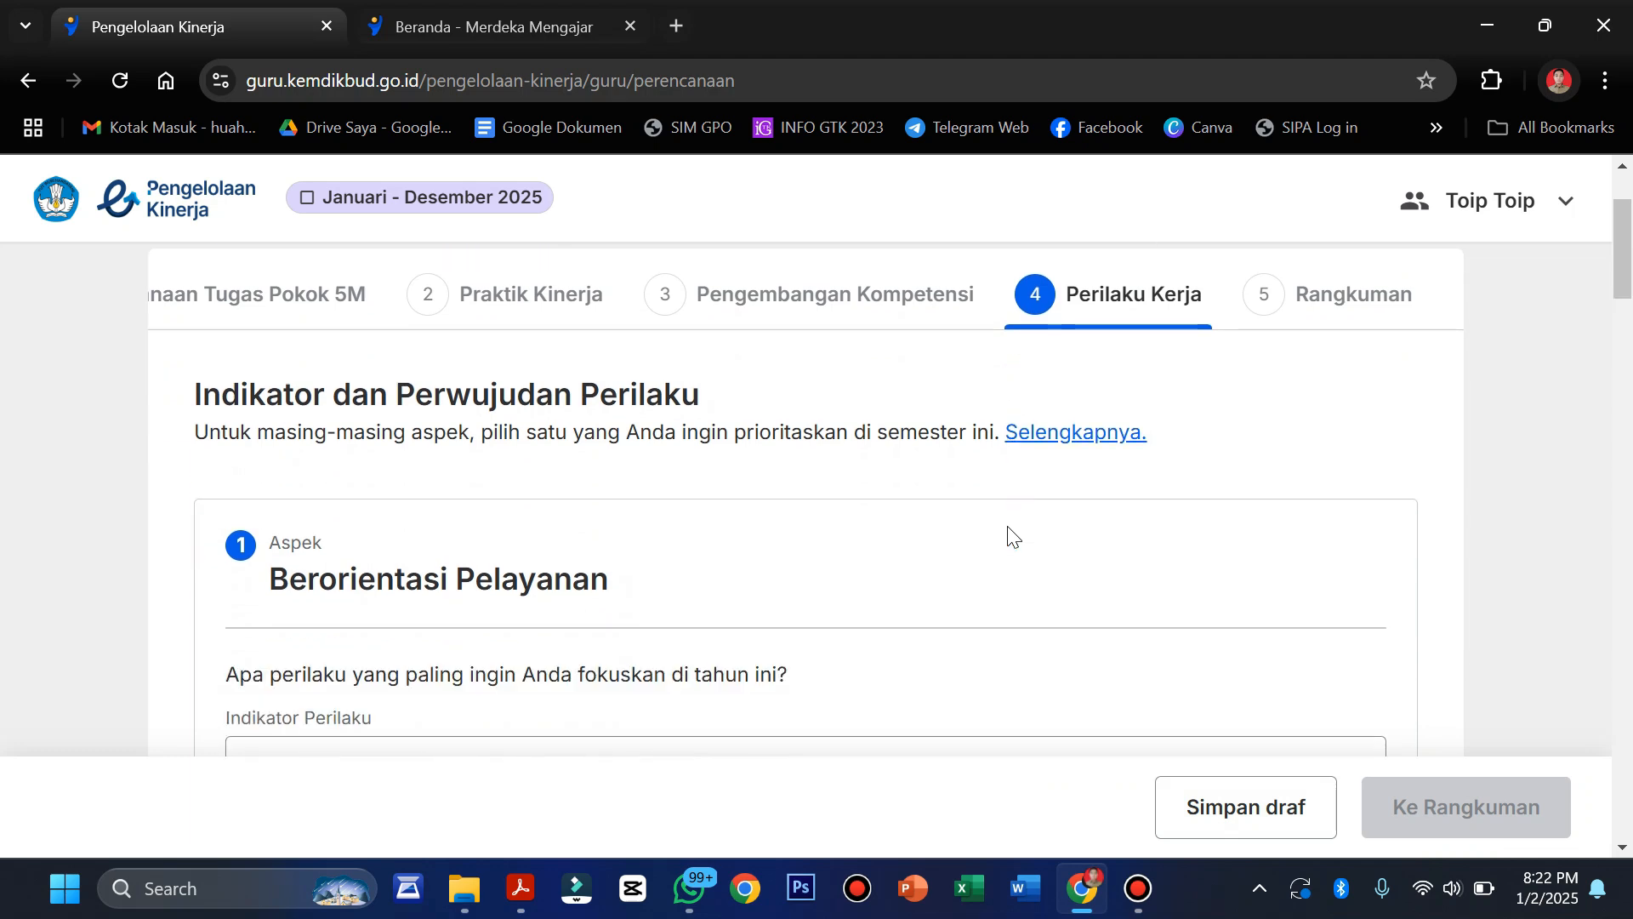
scroll(1008, 536, down, 20)
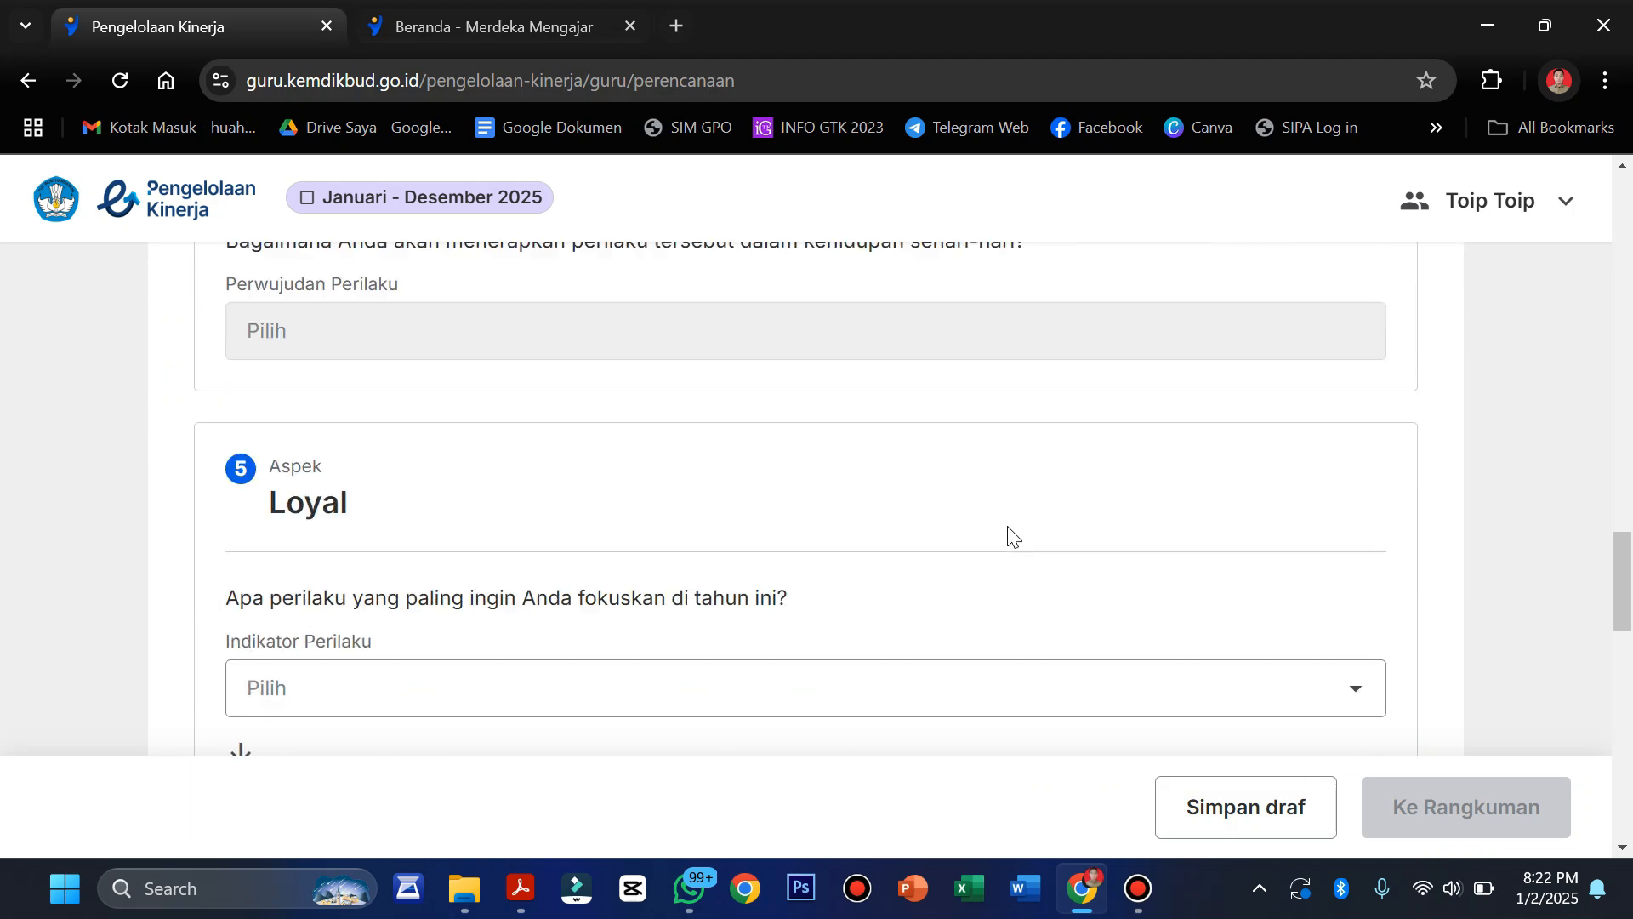
scroll(1009, 532, up, 20)
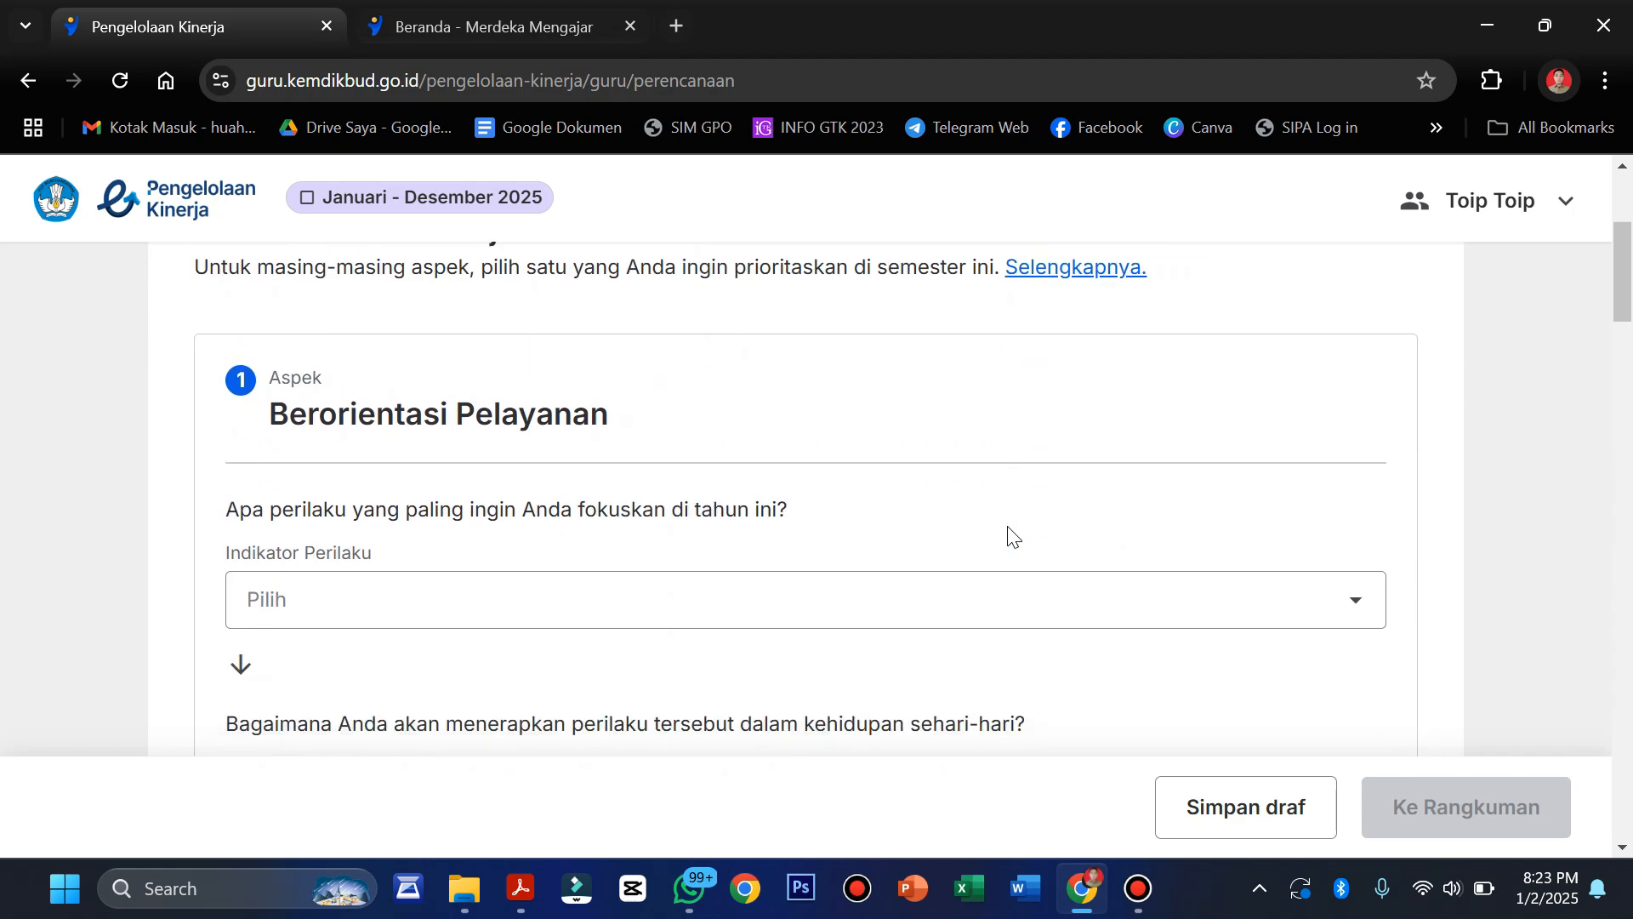
scroll(1009, 531, down, 1)
scroll(1010, 531, down, 14)
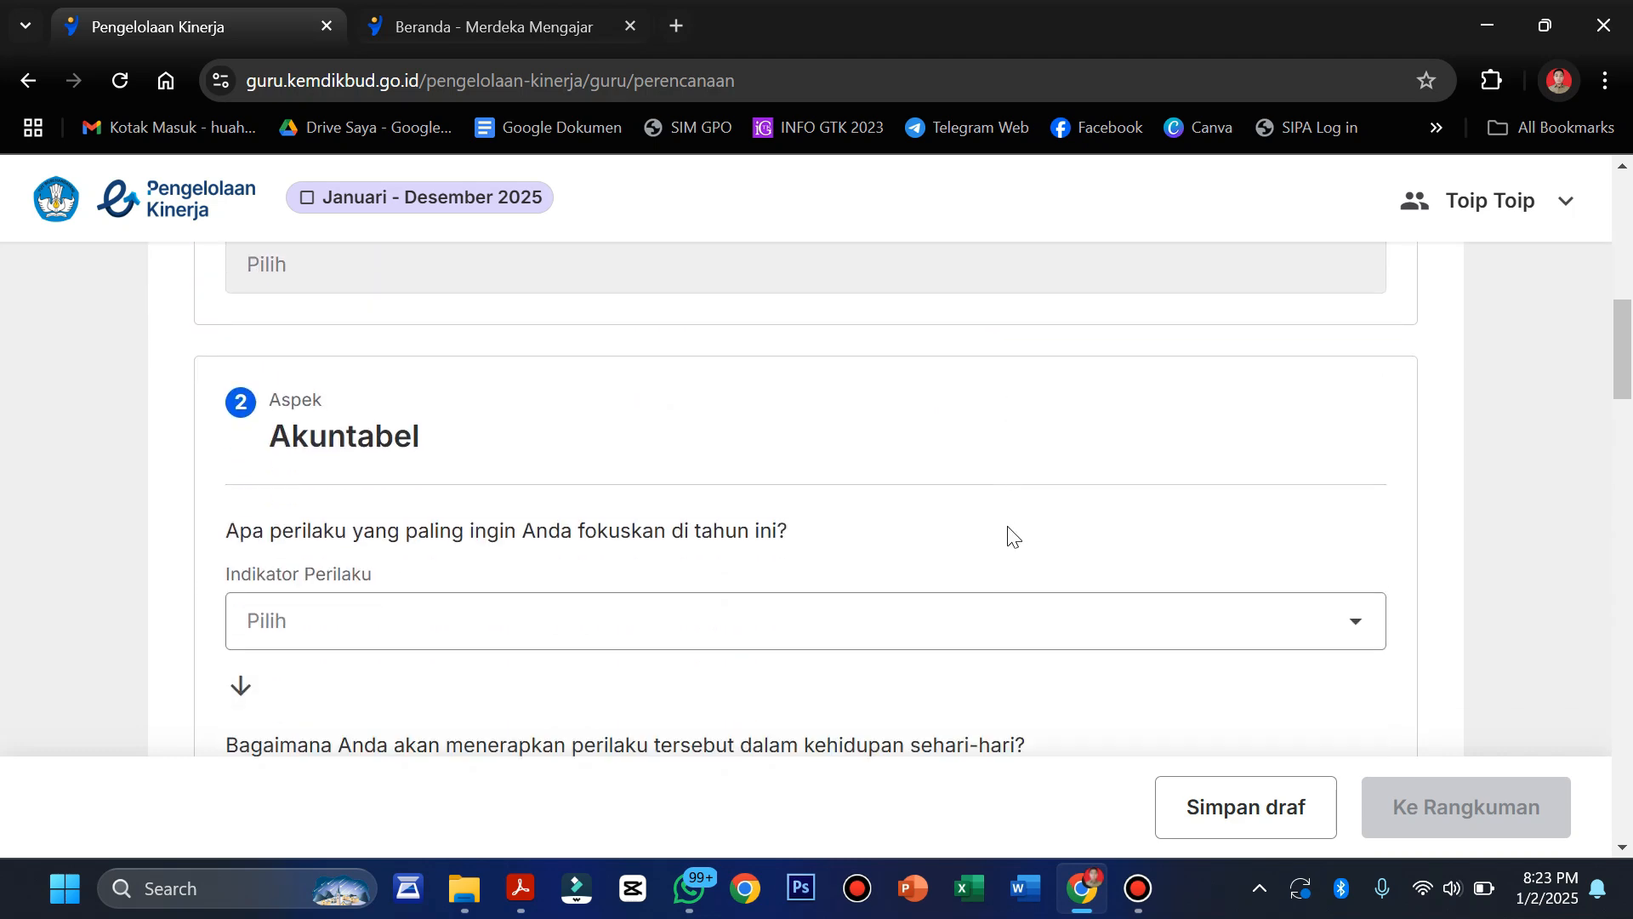
scroll(1010, 532, down, 12)
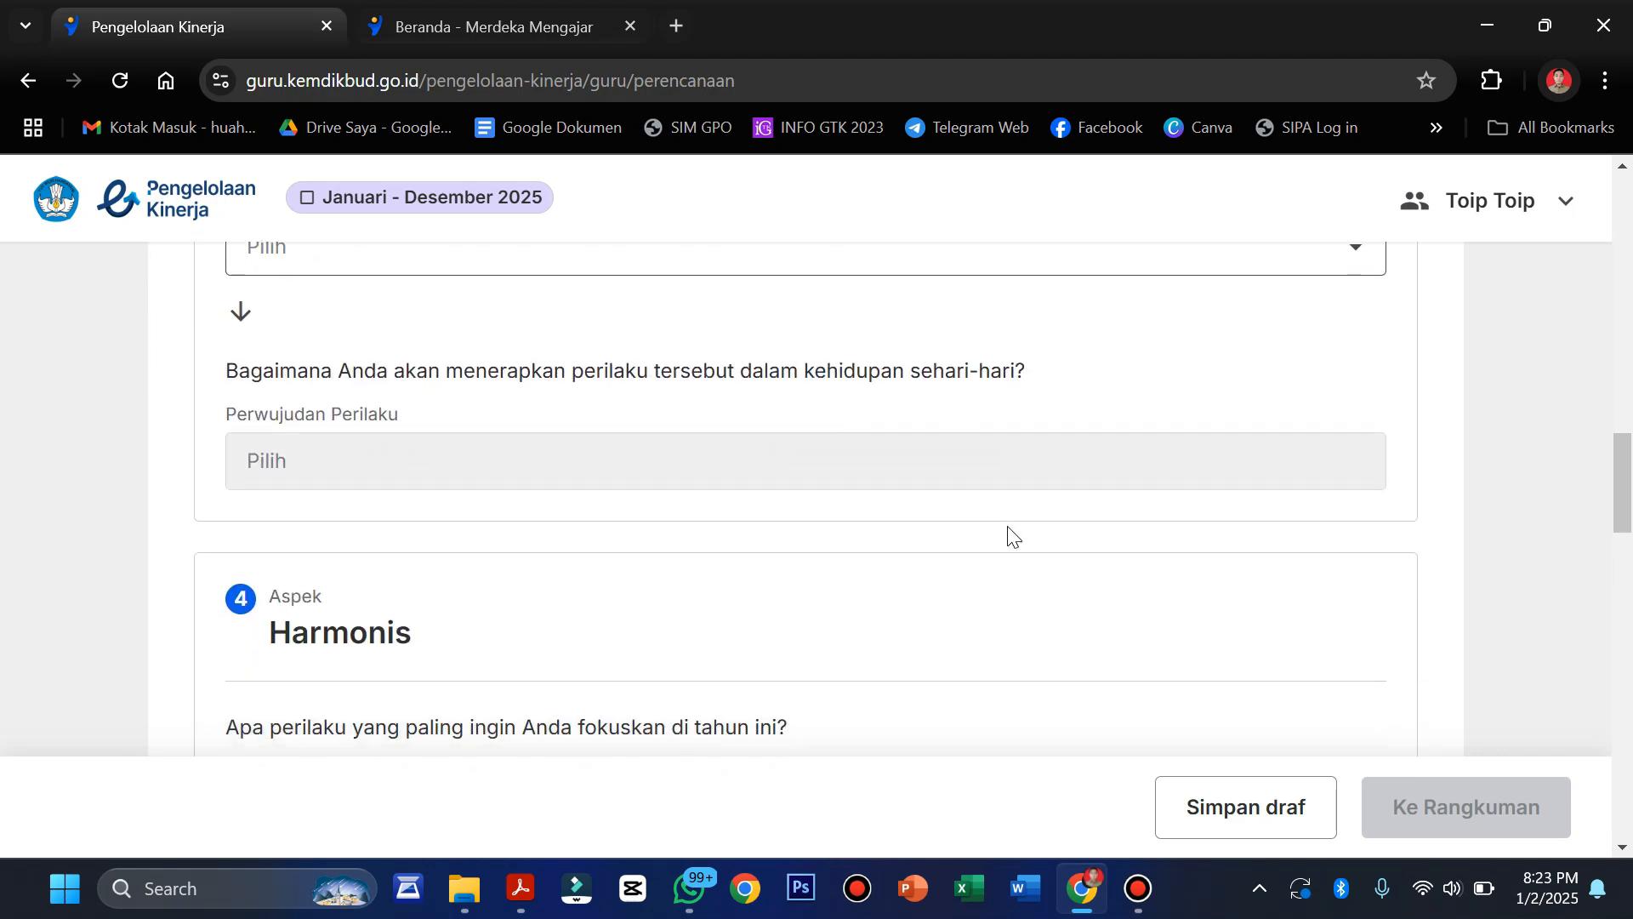
scroll(1009, 532, down, 12)
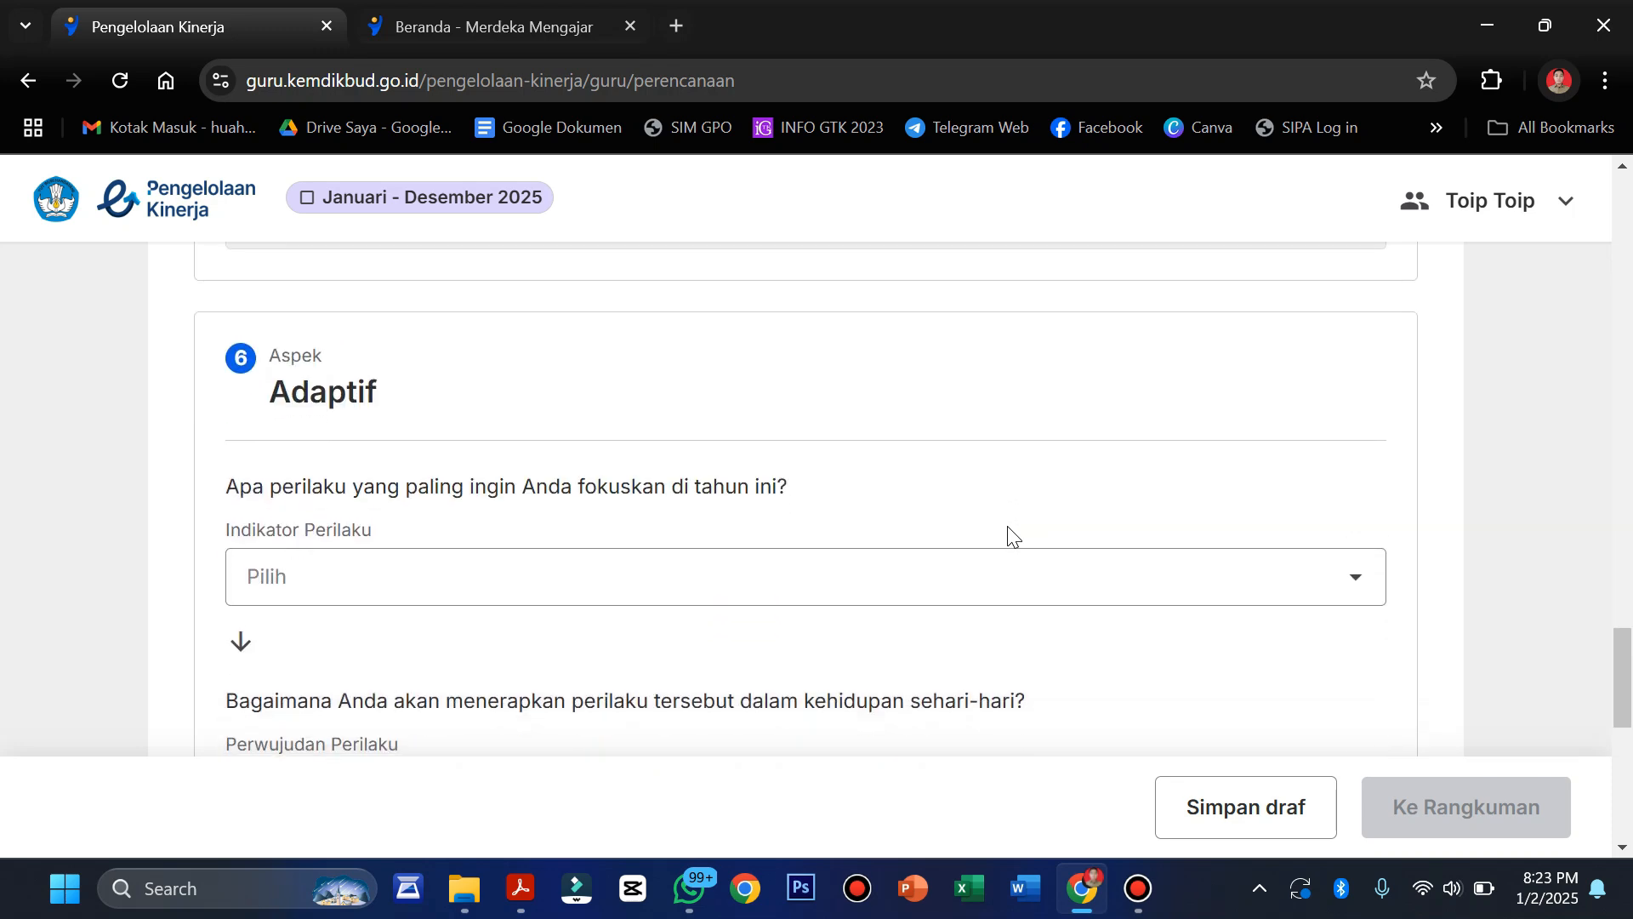
- Set Berorientasi Pelayanan's Indikator Perilaku to the Bersifat ramah kepada peserta didik dan orangtua tanpa membeda-bedakan option
scroll(1008, 526, up, 20)
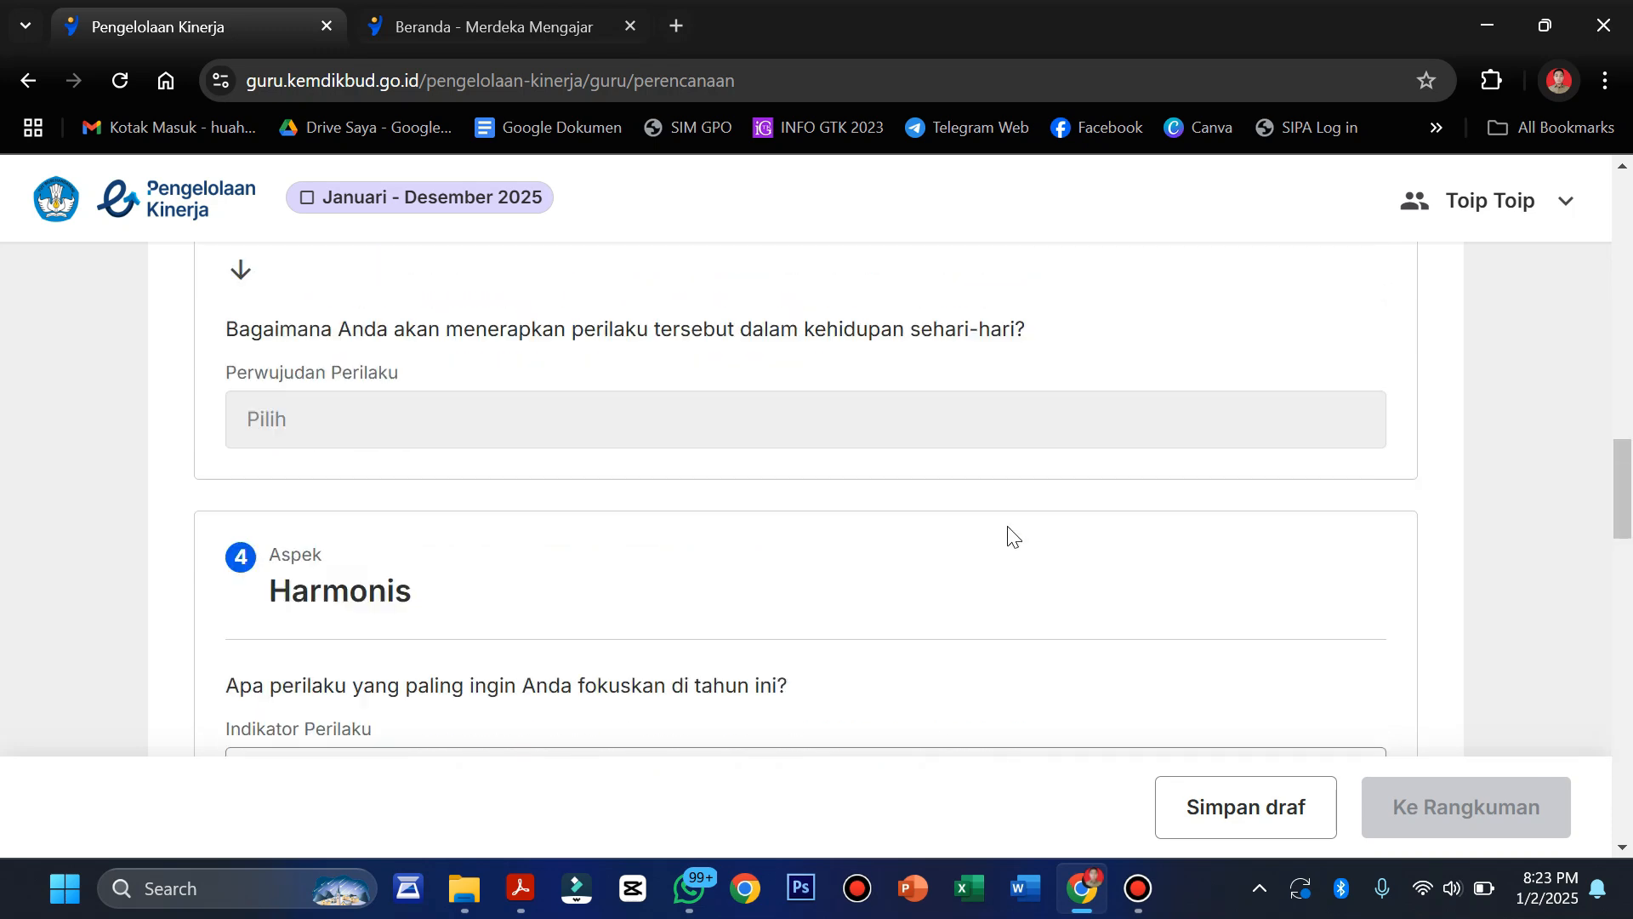
scroll(1009, 535, down, 2)
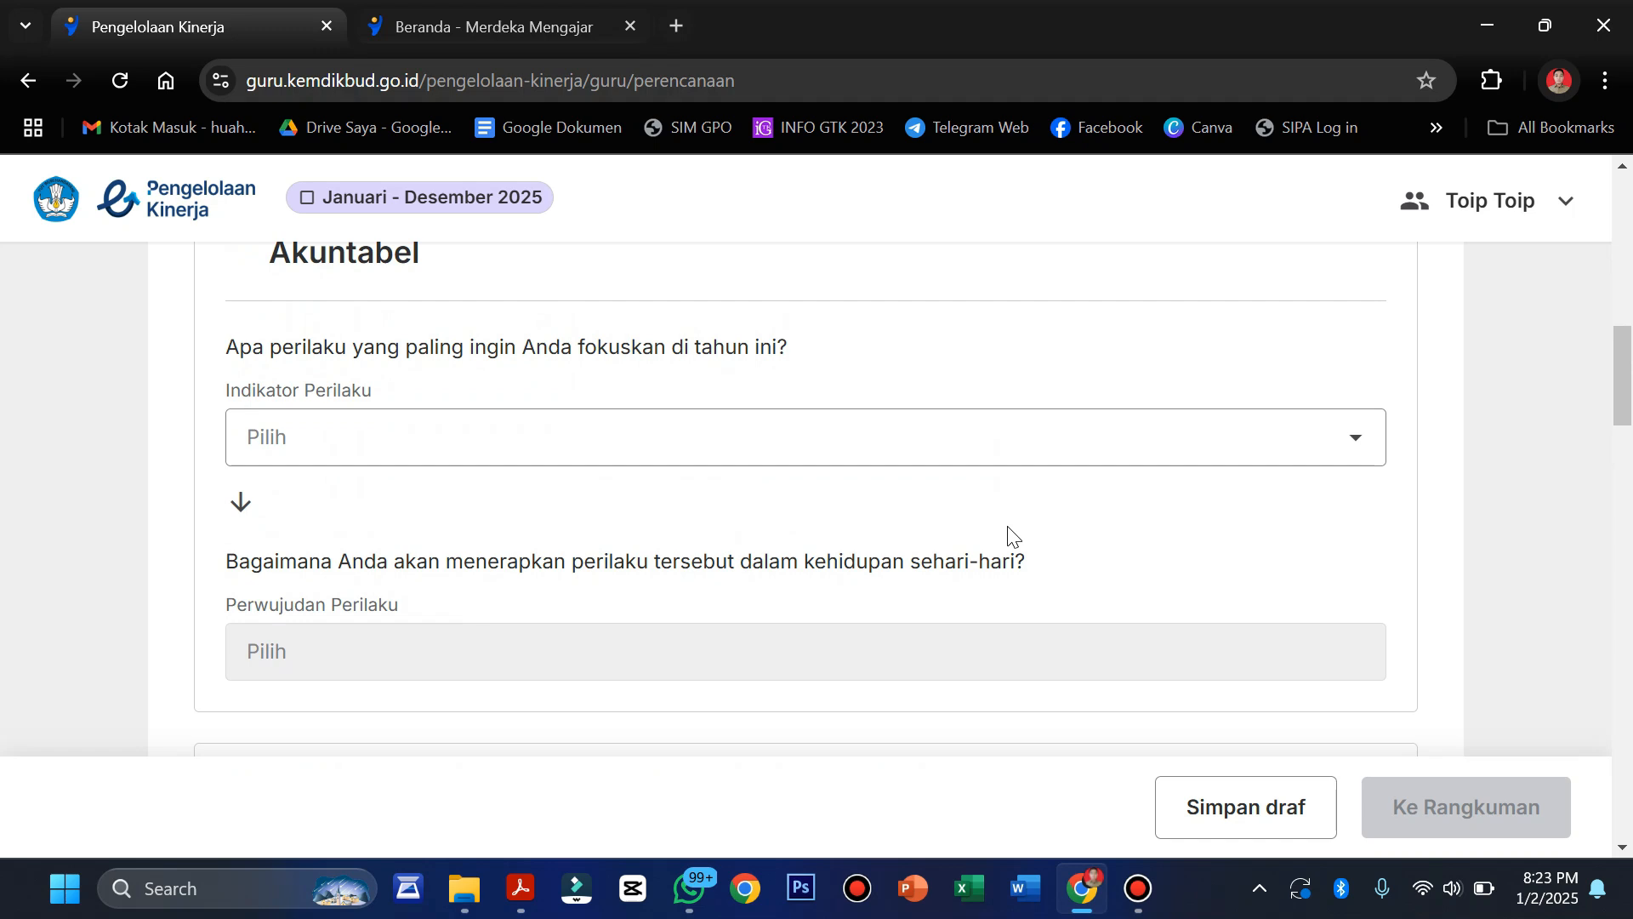
click(639, 458)
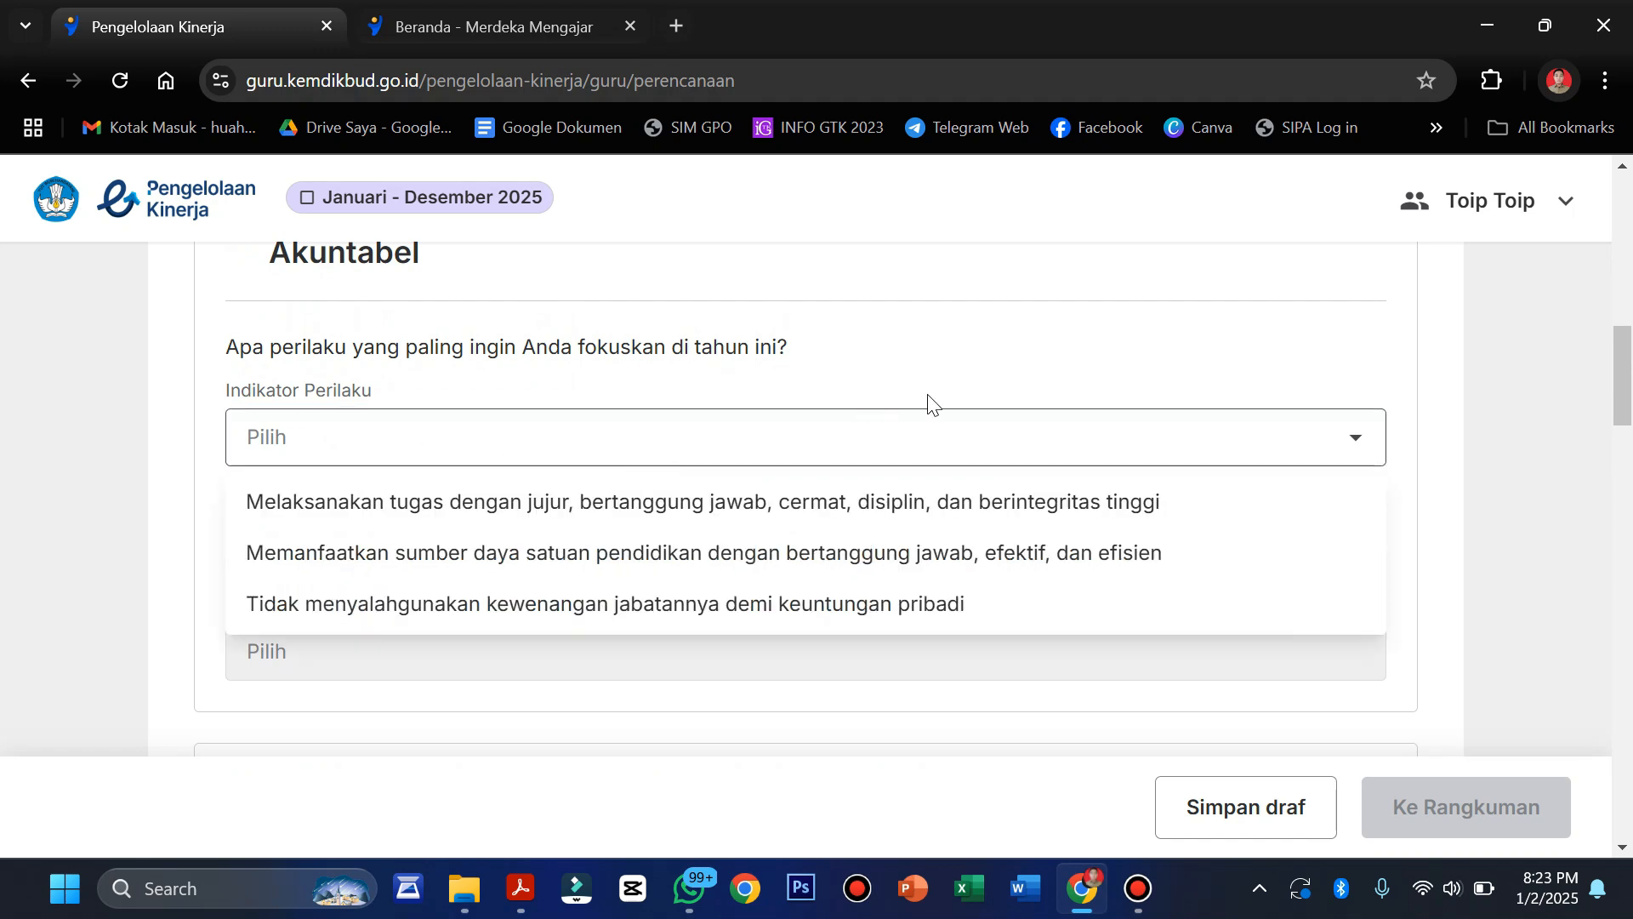
scroll(879, 415, up, 8)
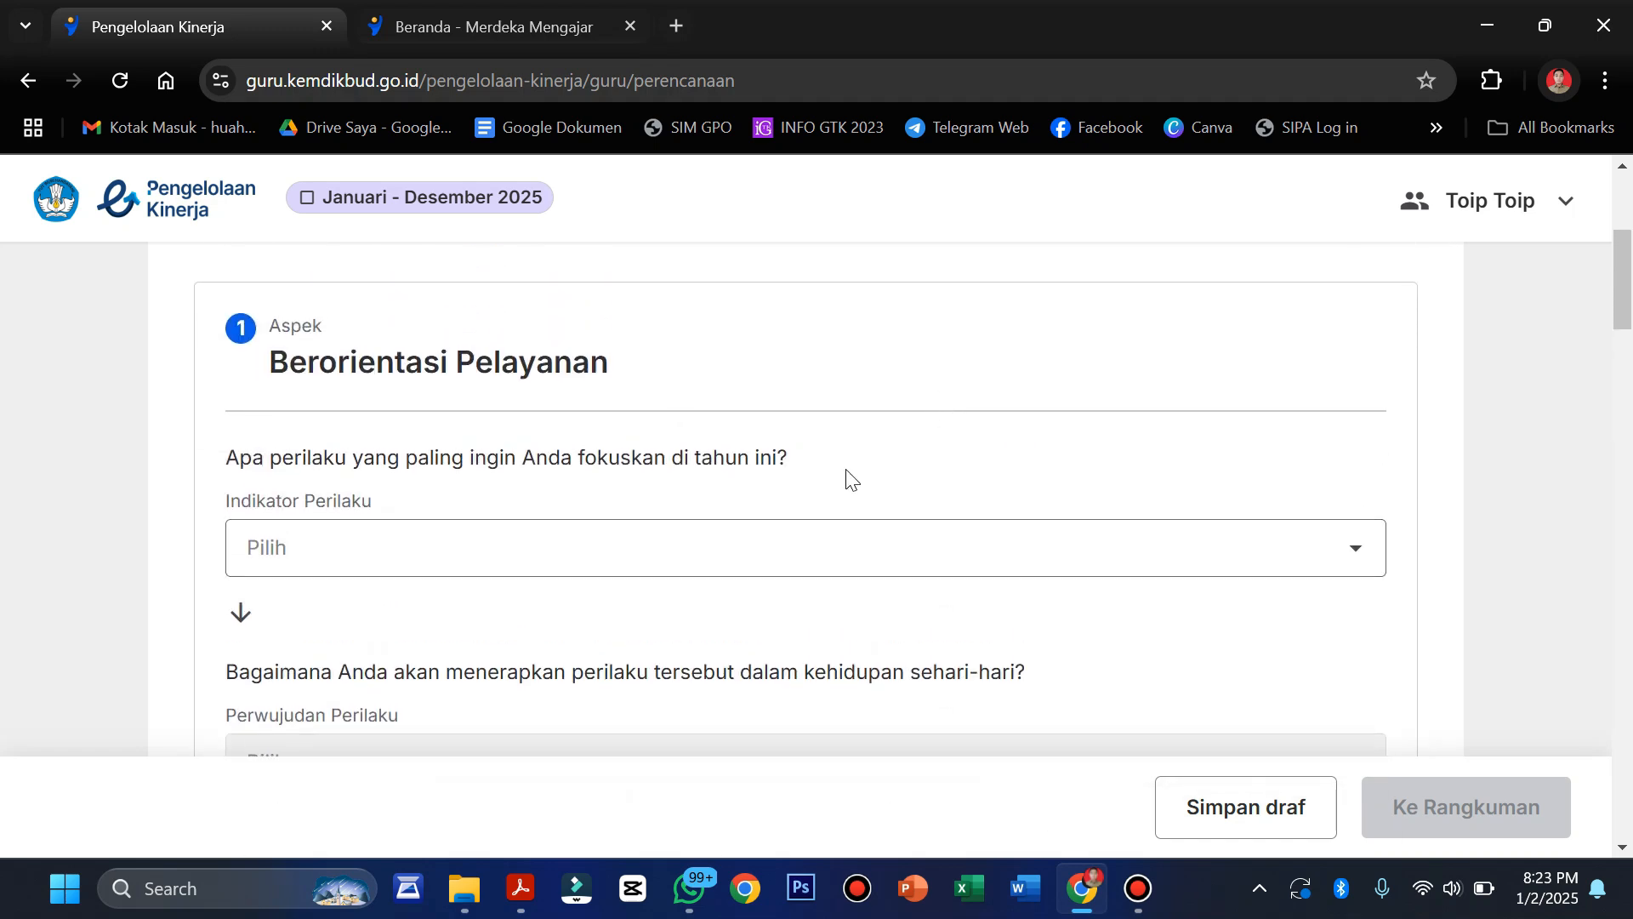
click(634, 555)
scroll(952, 477, down, 2)
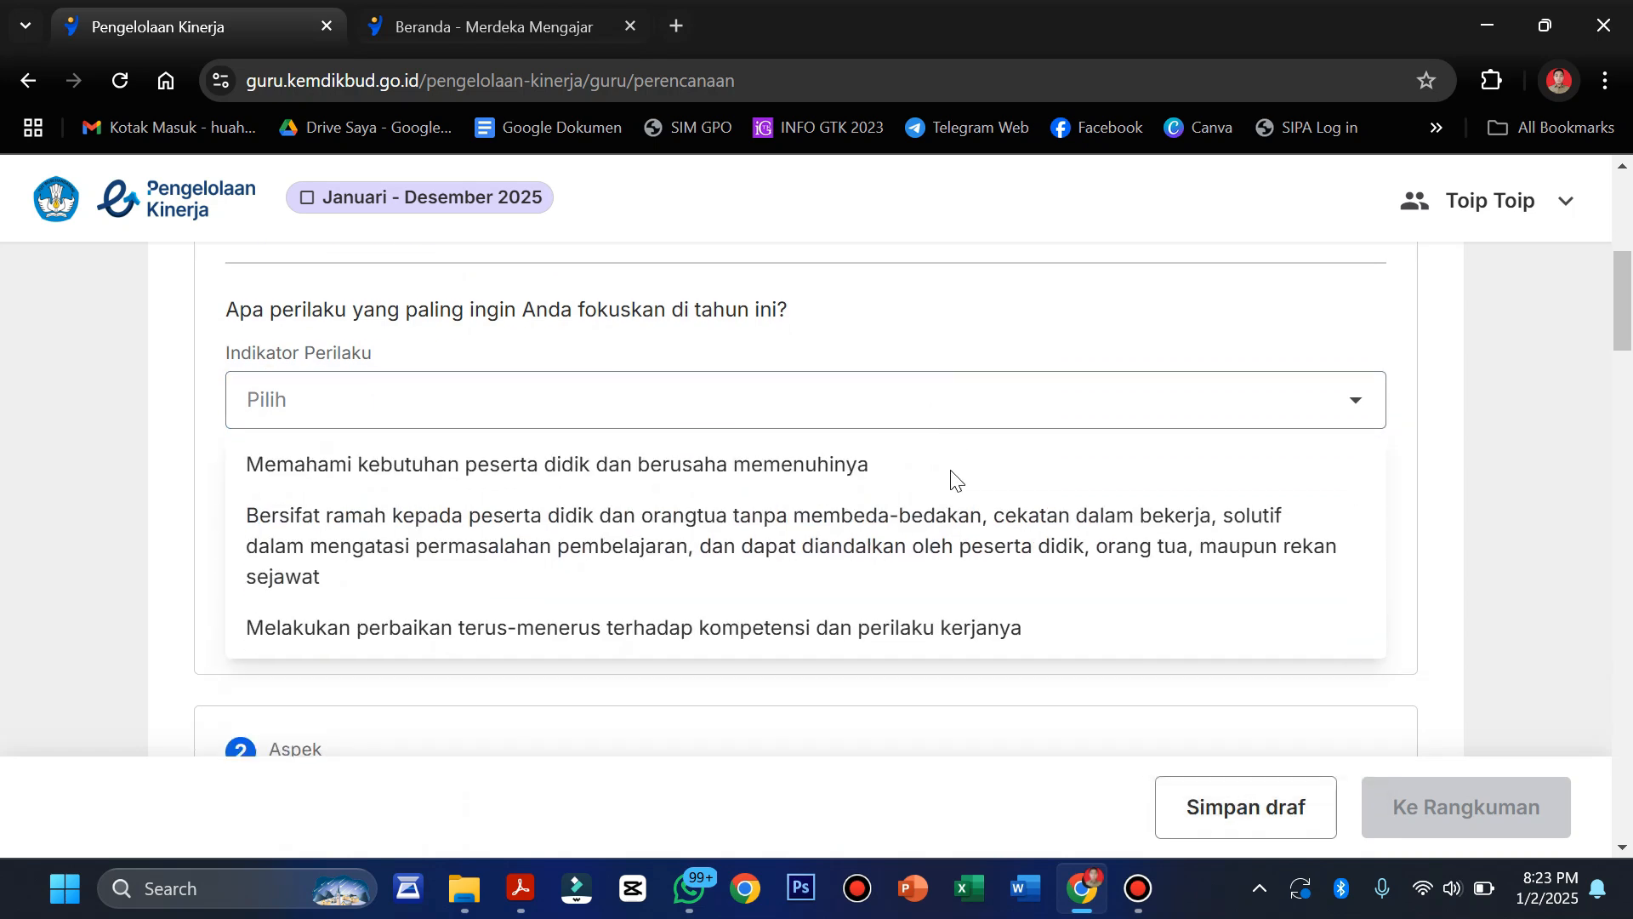
scroll(951, 478, up, 1)
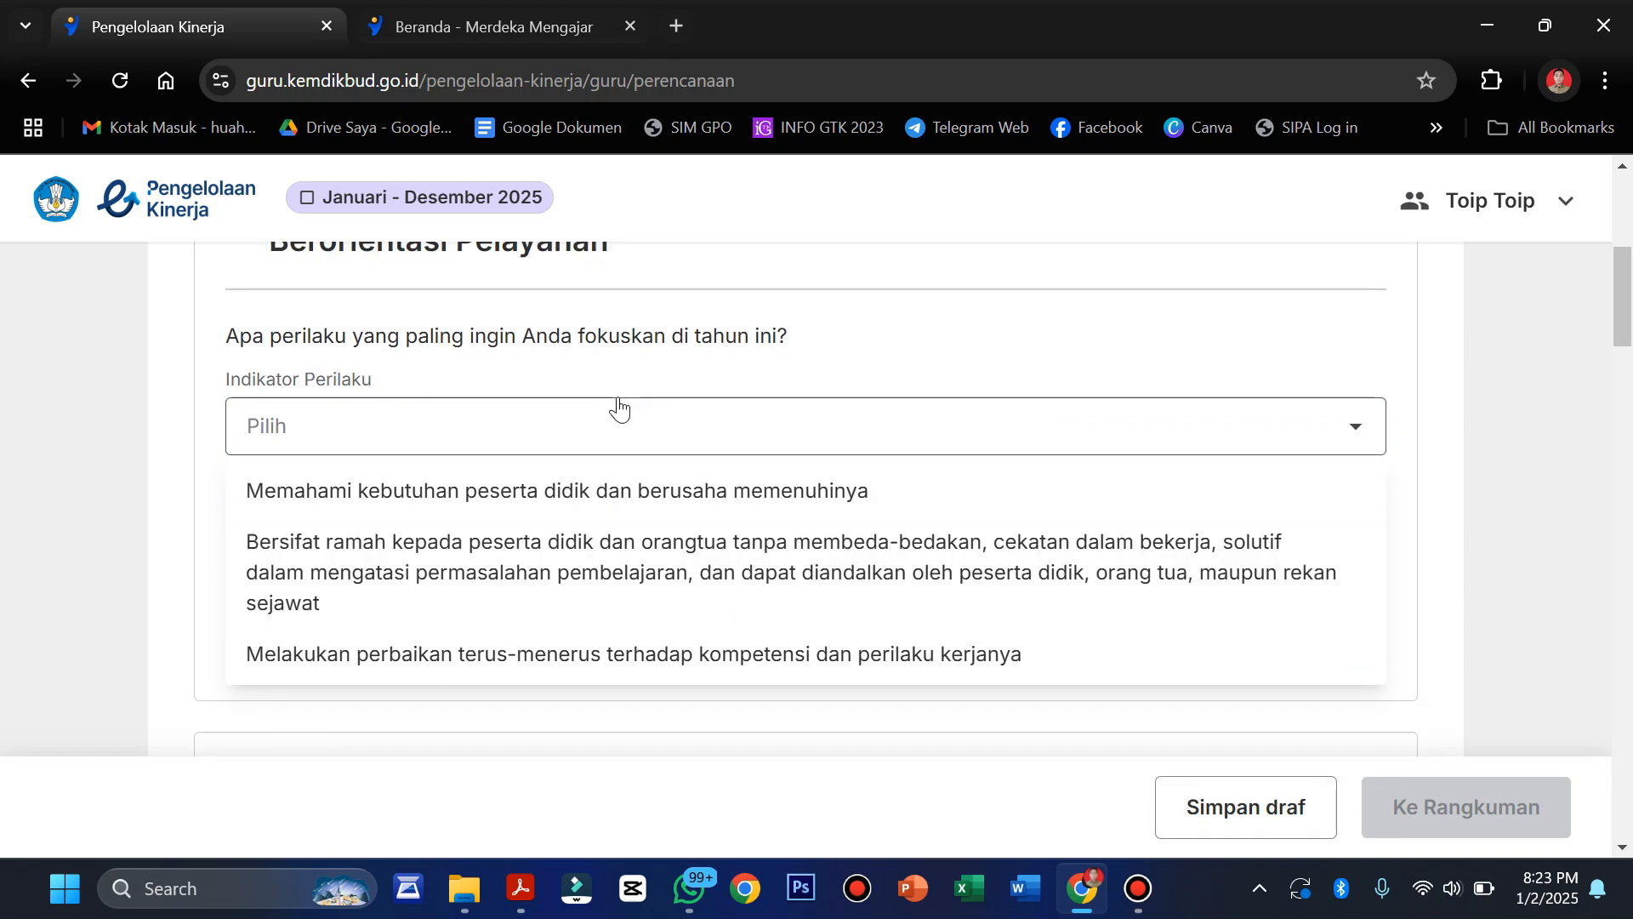
scroll(619, 408, up, 1)
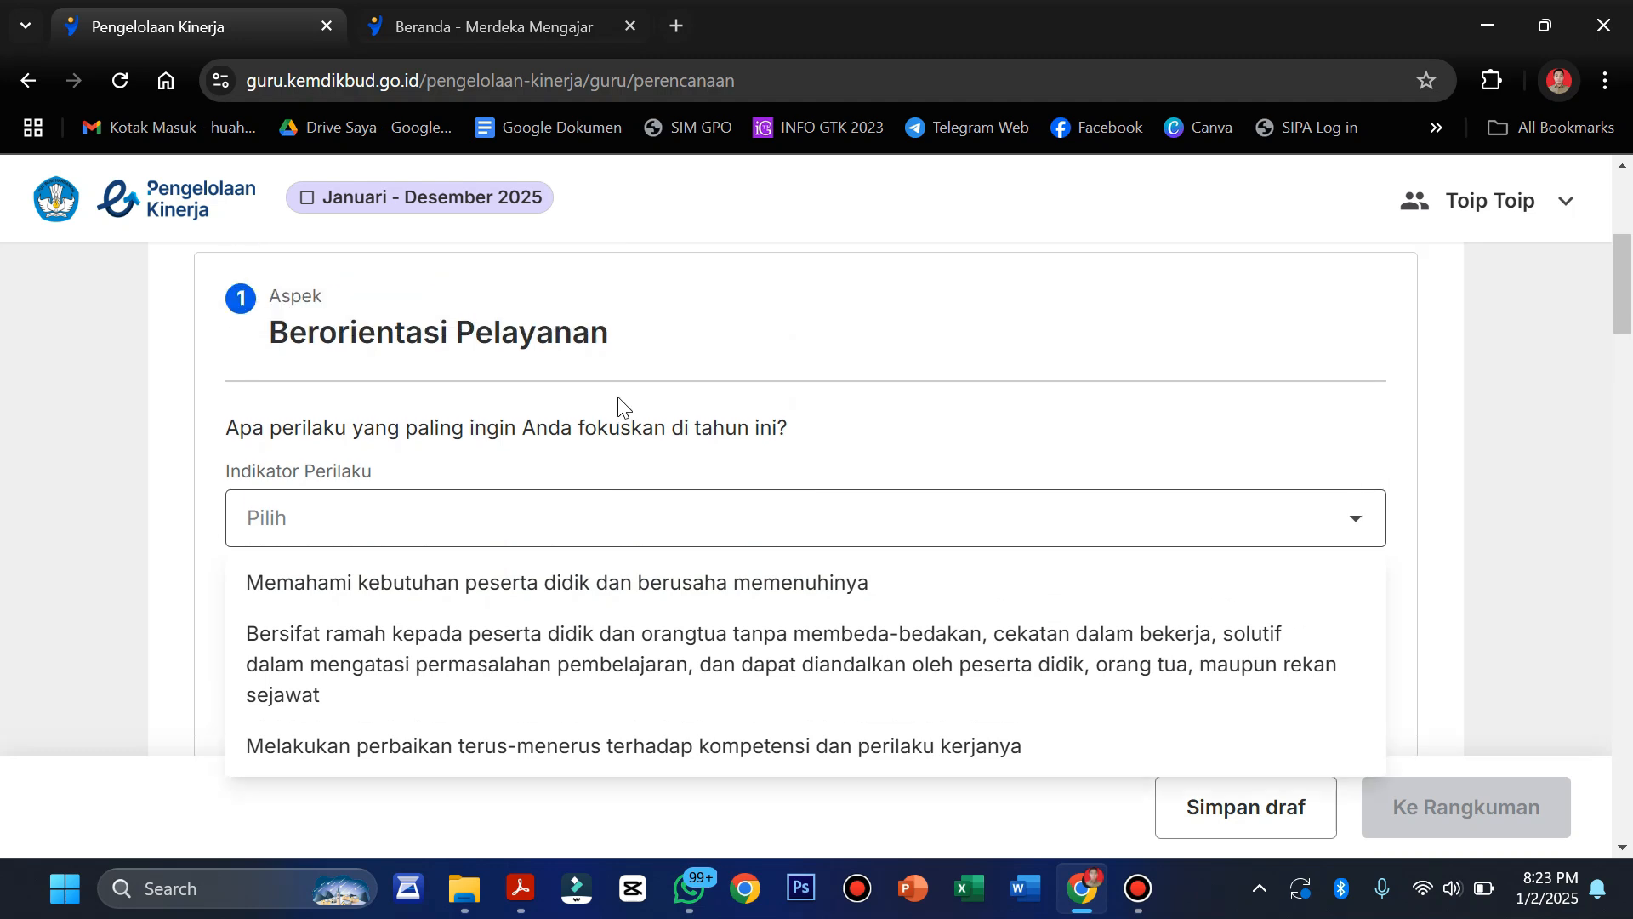
scroll(832, 358, down, 2)
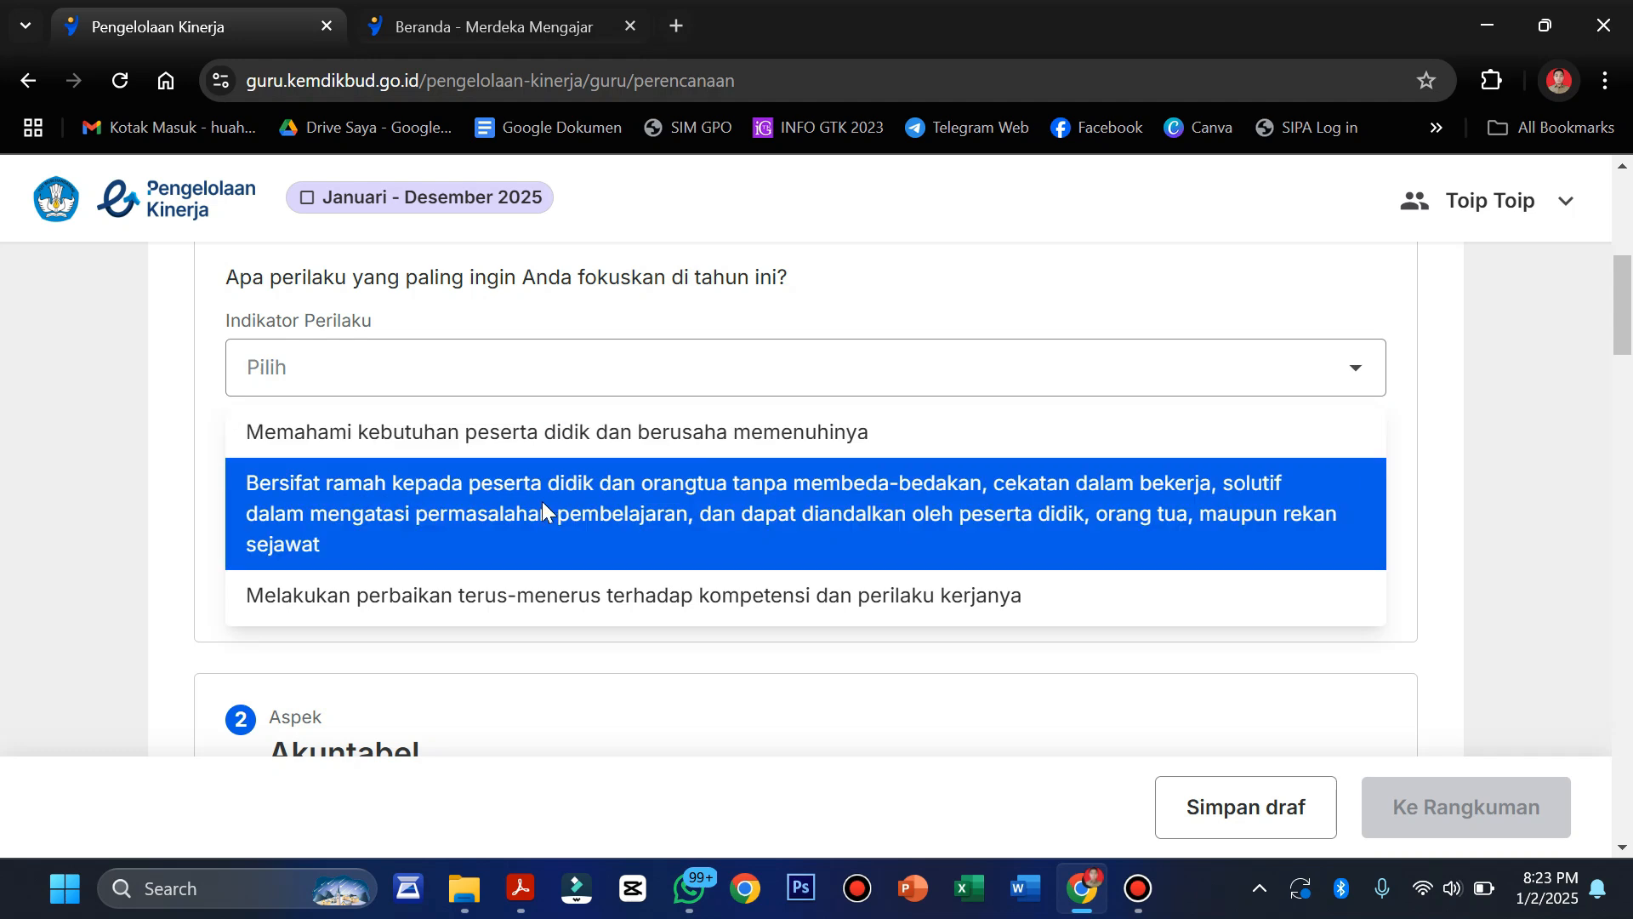
click(645, 497)
- Set Berorientasi Pelayanan's Perwujudan Perilaku to Mengucapkan salam dan sapa dengan sikap ramah
scroll(846, 507, down, 1)
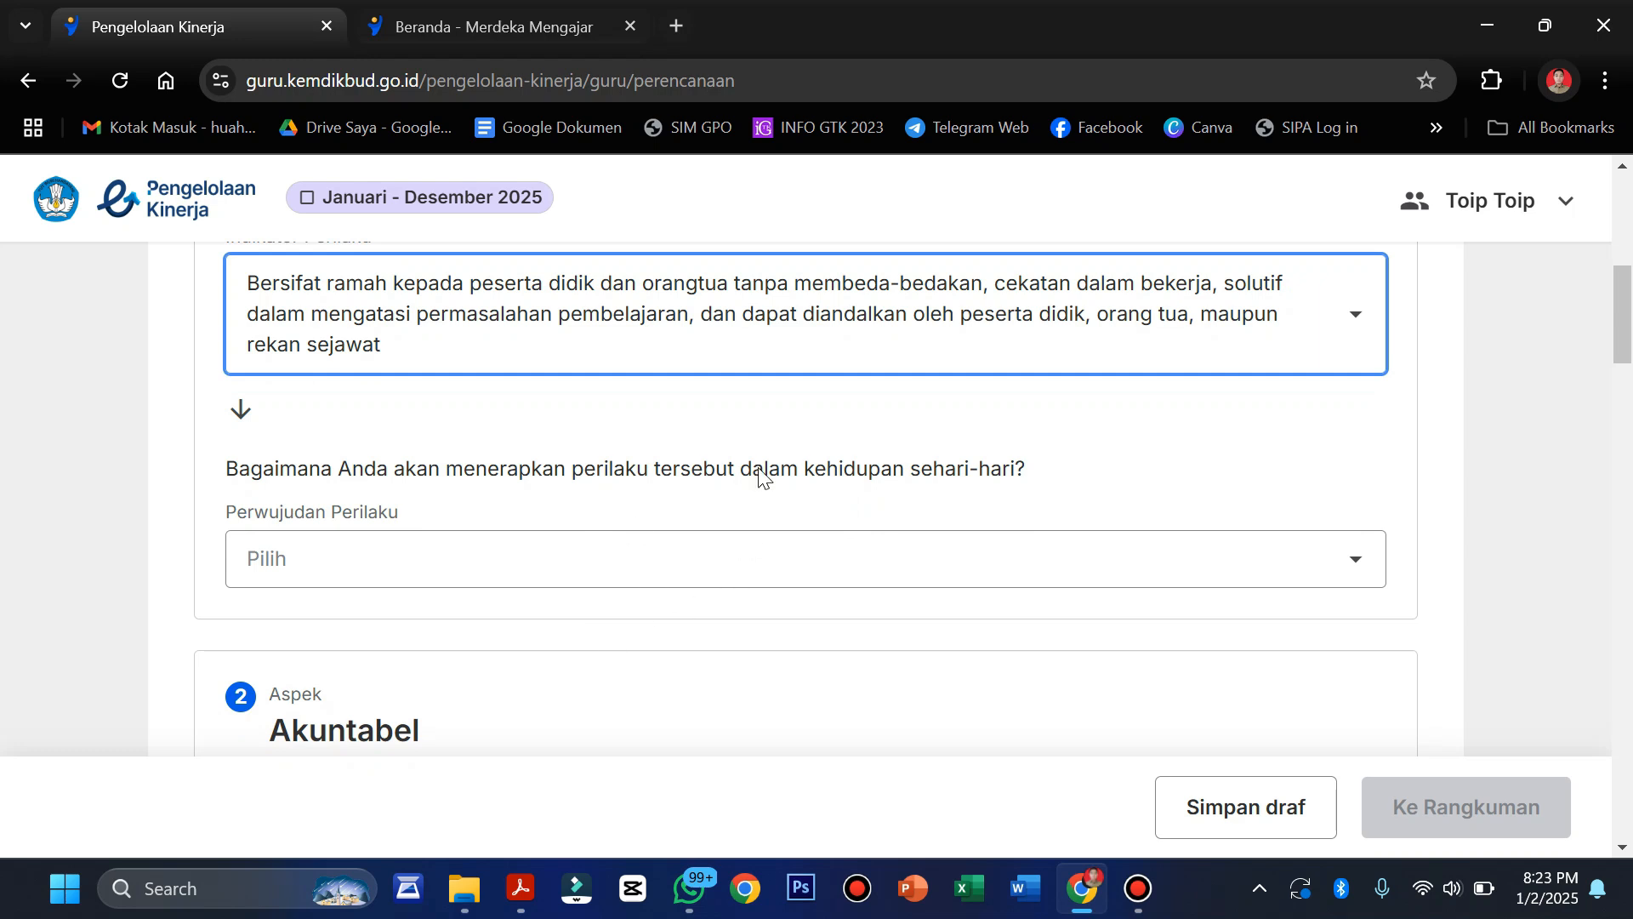
click(666, 581)
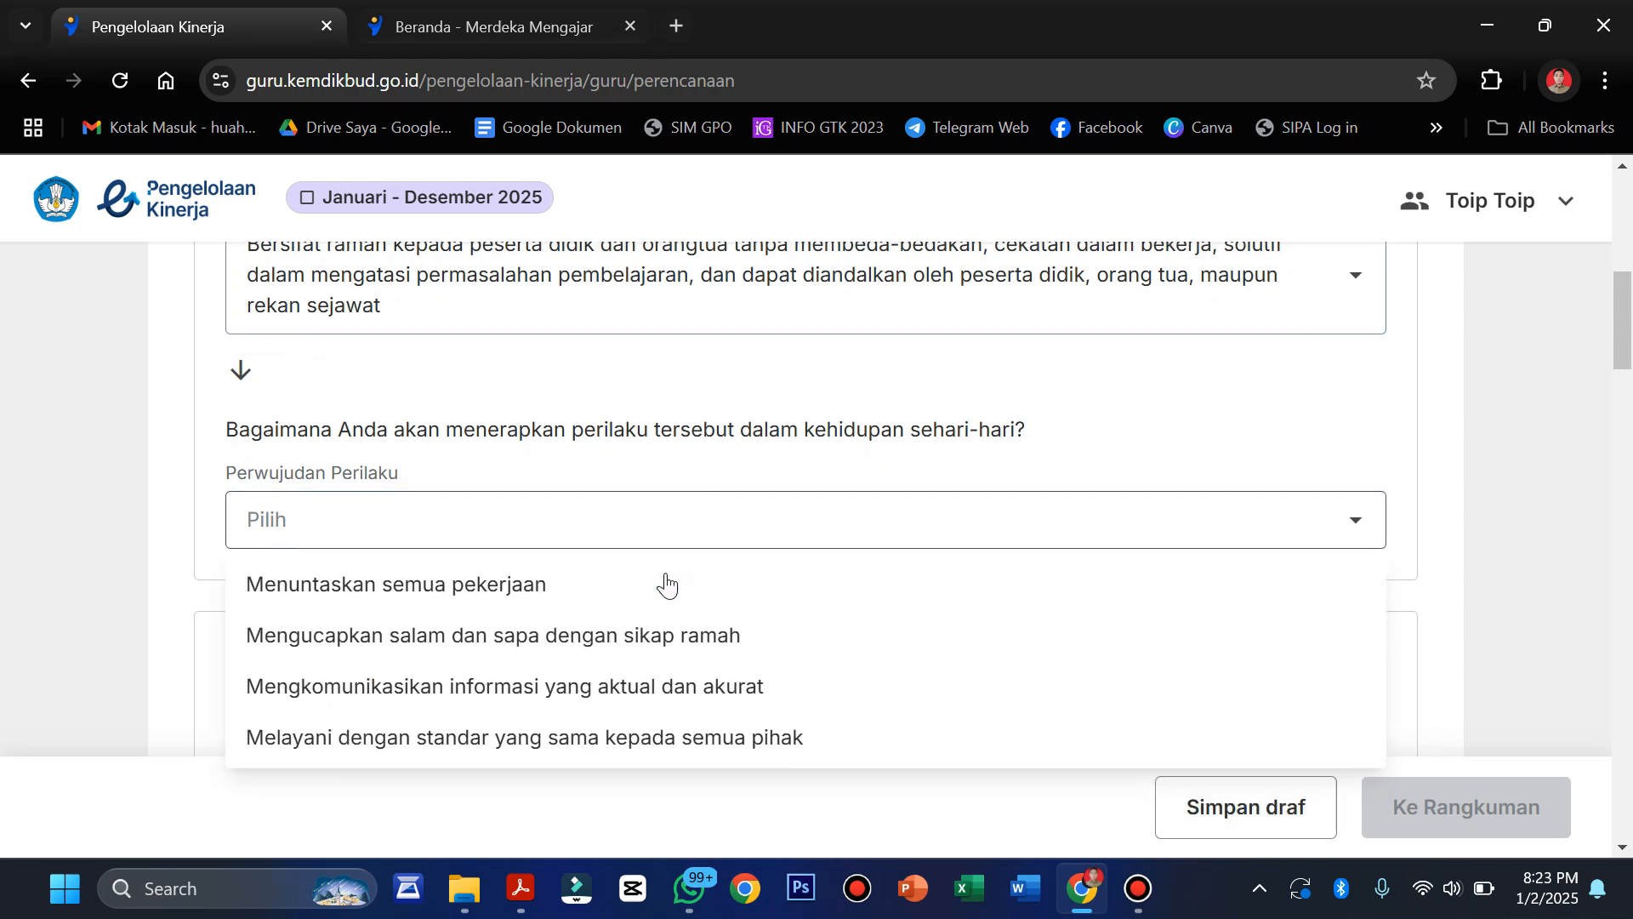
scroll(667, 576, up, 1)
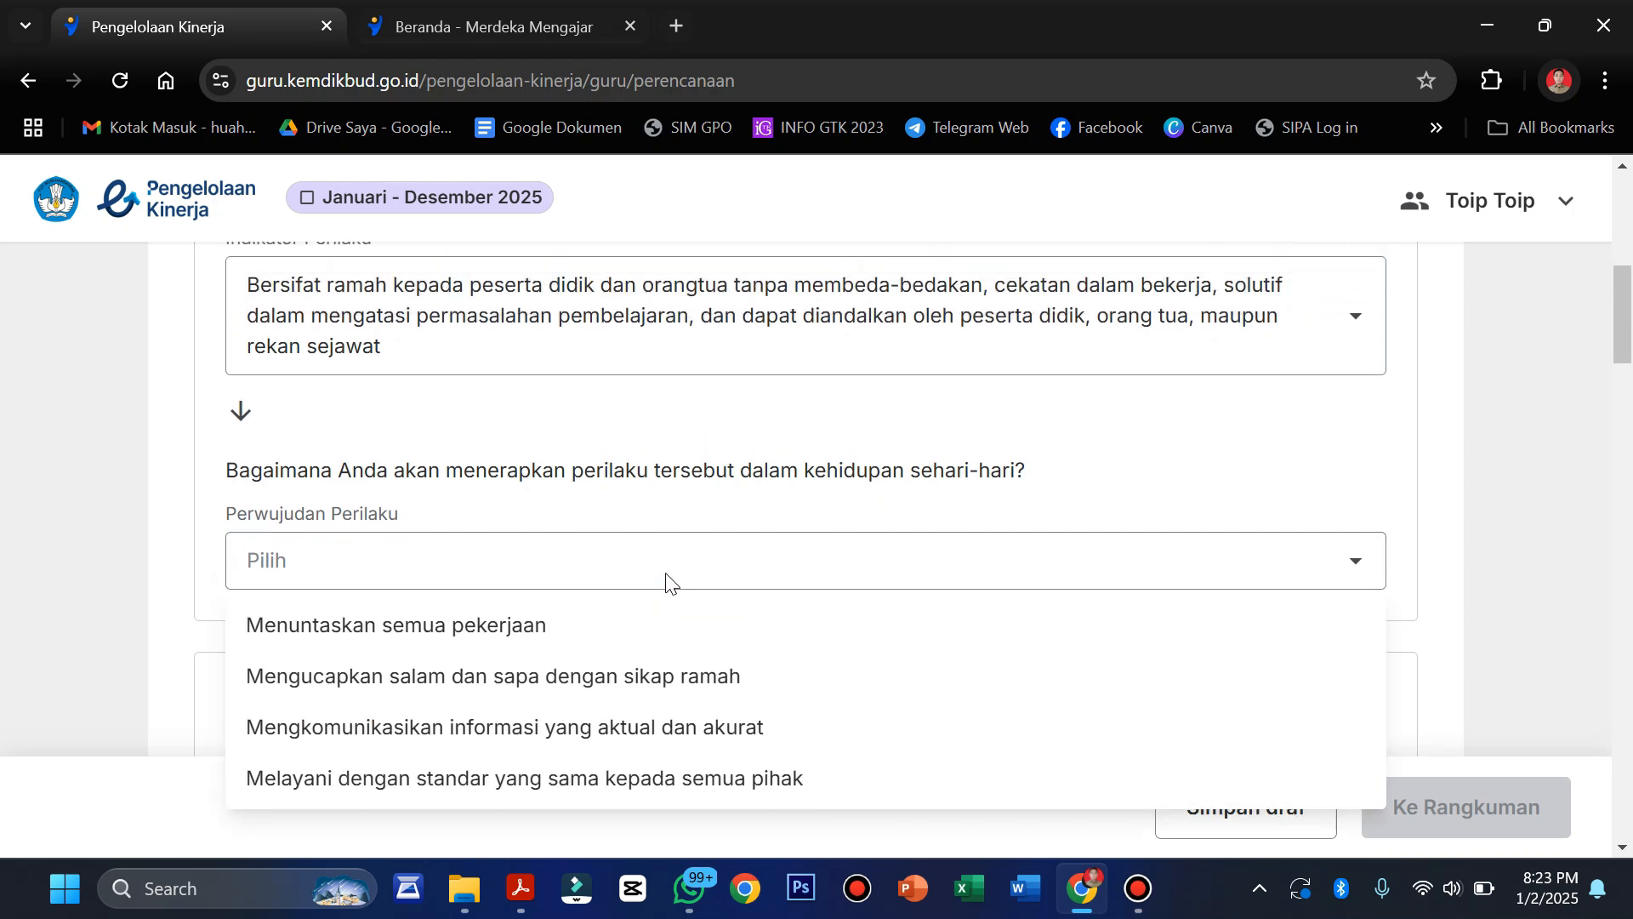
scroll(758, 531, down, 2)
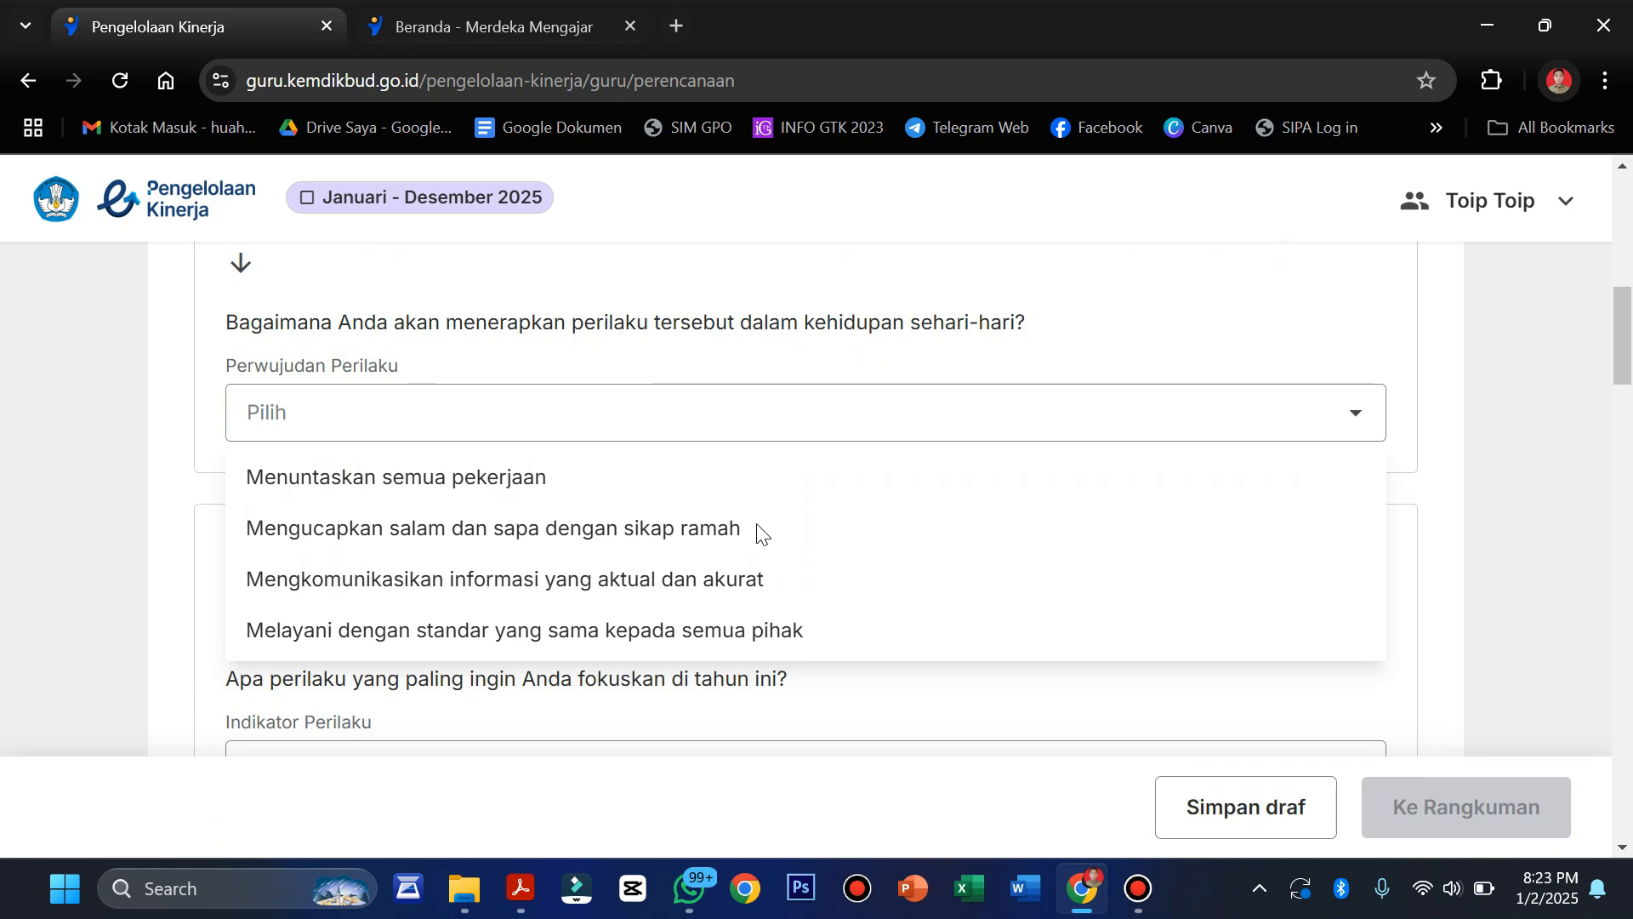
click(380, 555)
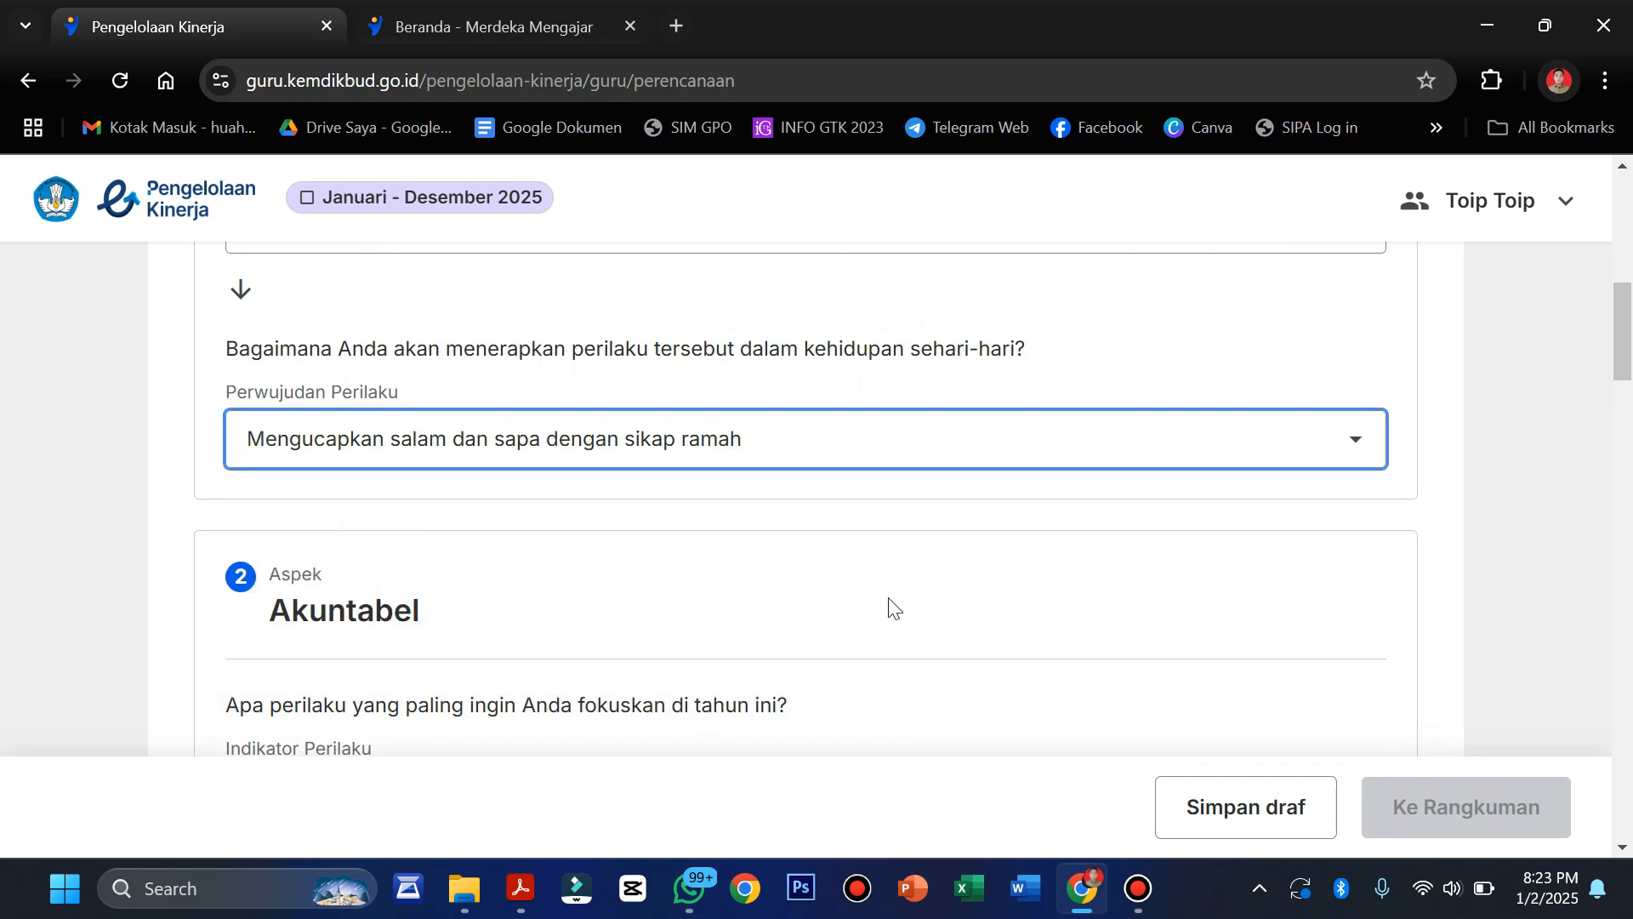
- Review the Perwujudan Perilaku options offered for Berorientasi Pelayanan, from Menuntaskan semua pekerjaan to Melayani dengan standar yang sama kepada semua pihak
click(851, 457)
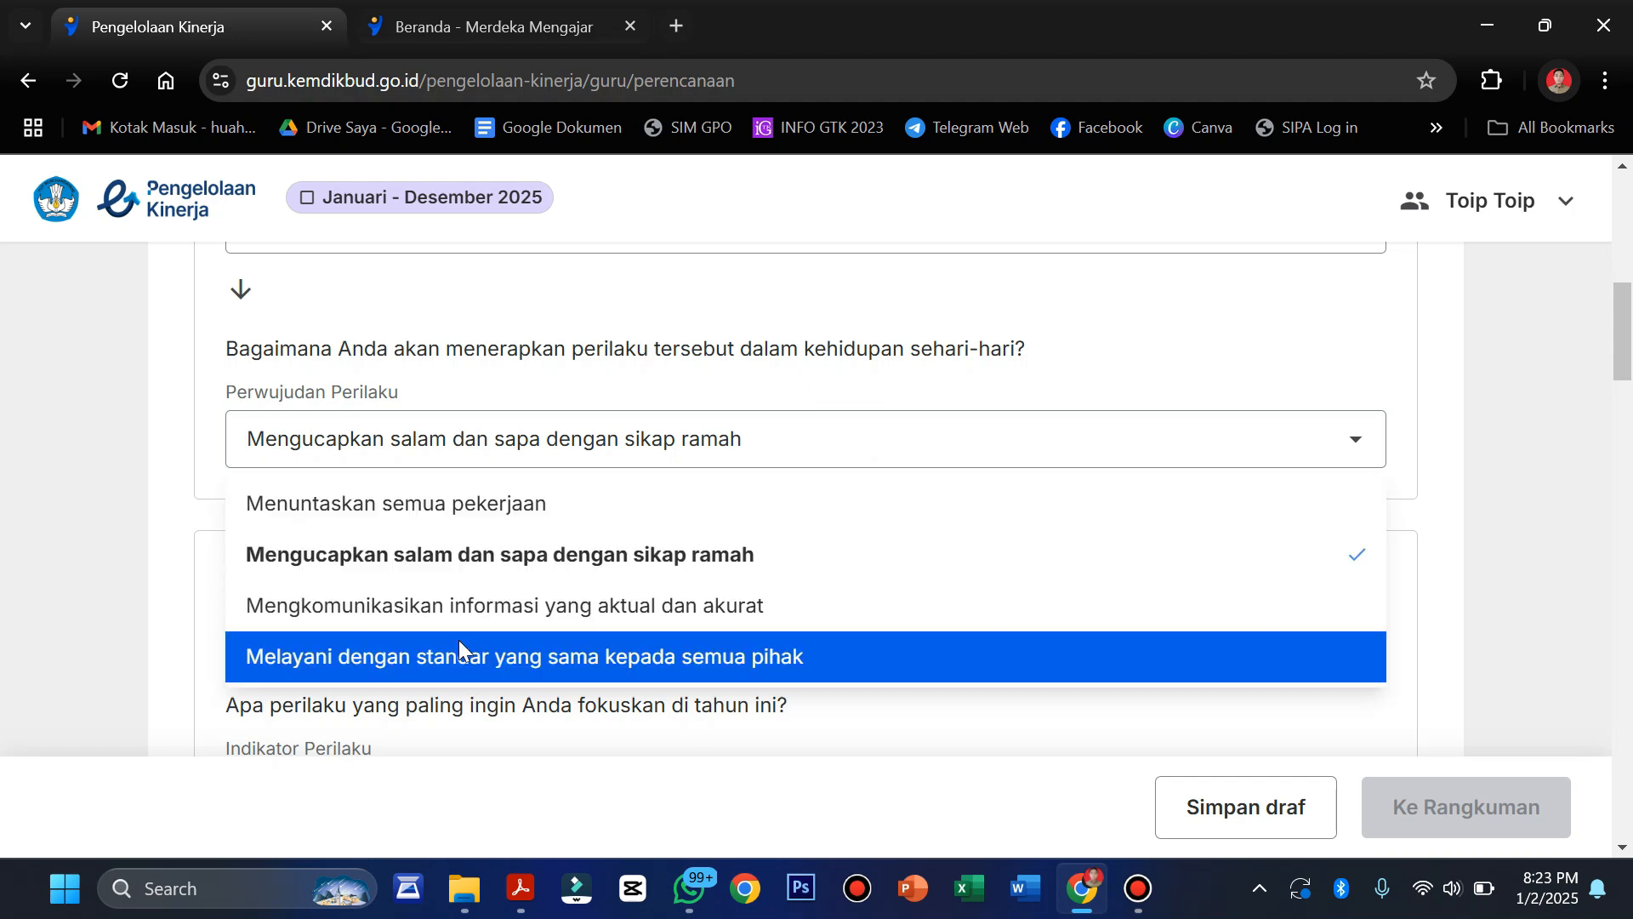
click(500, 549)
scroll(726, 562, down, 4)
scroll(728, 564, up, 5)
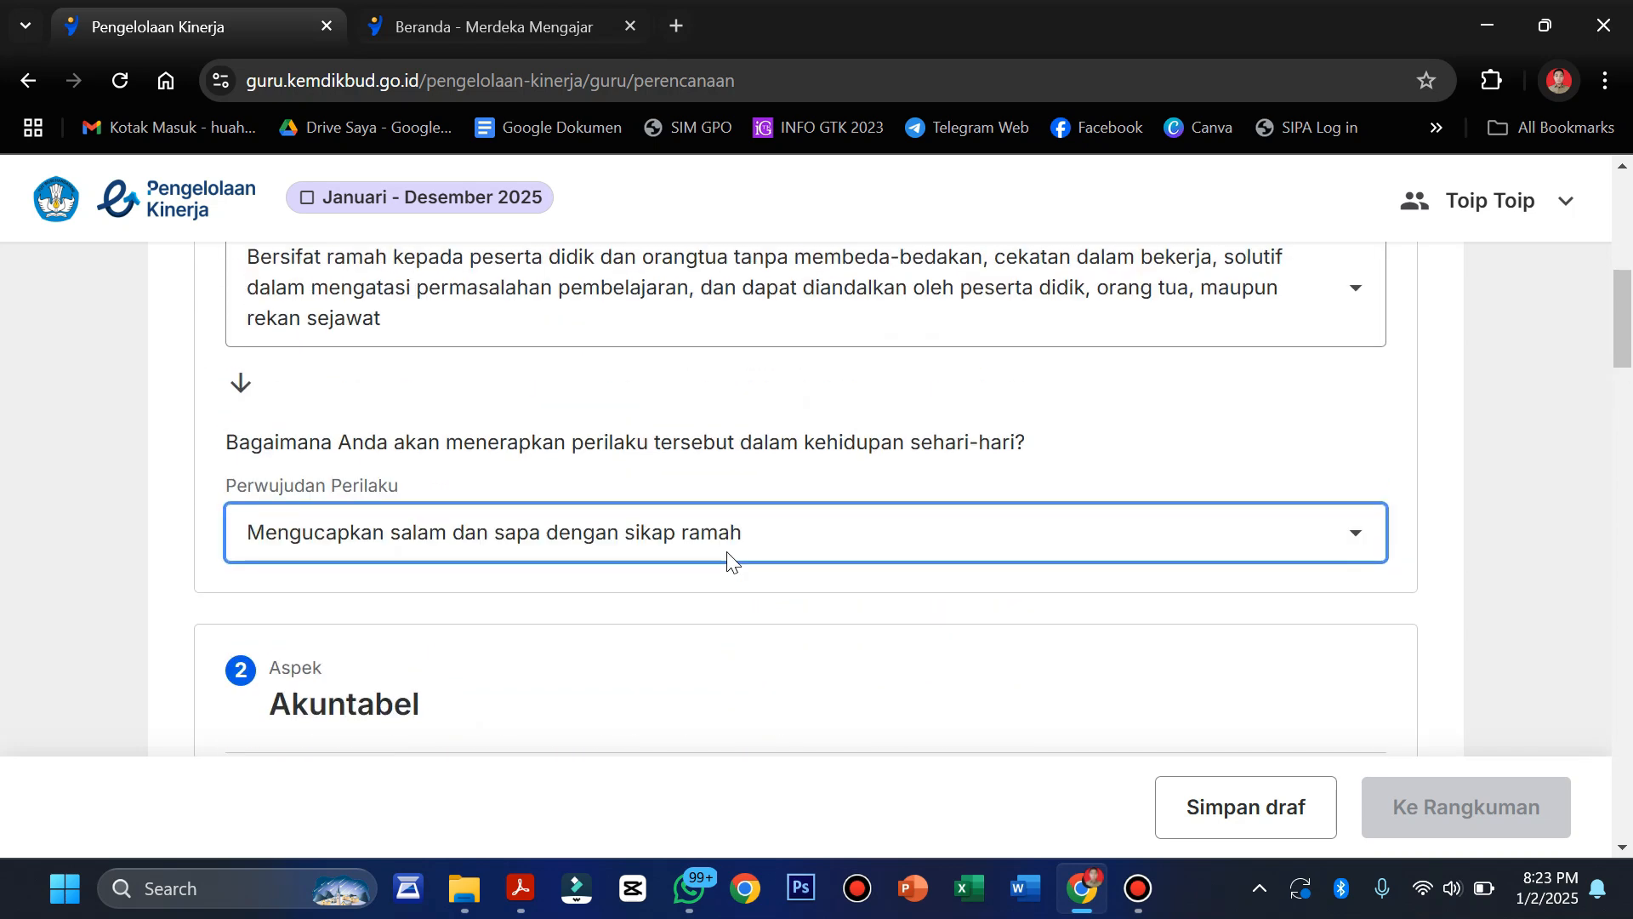
scroll(728, 562, up, 1)
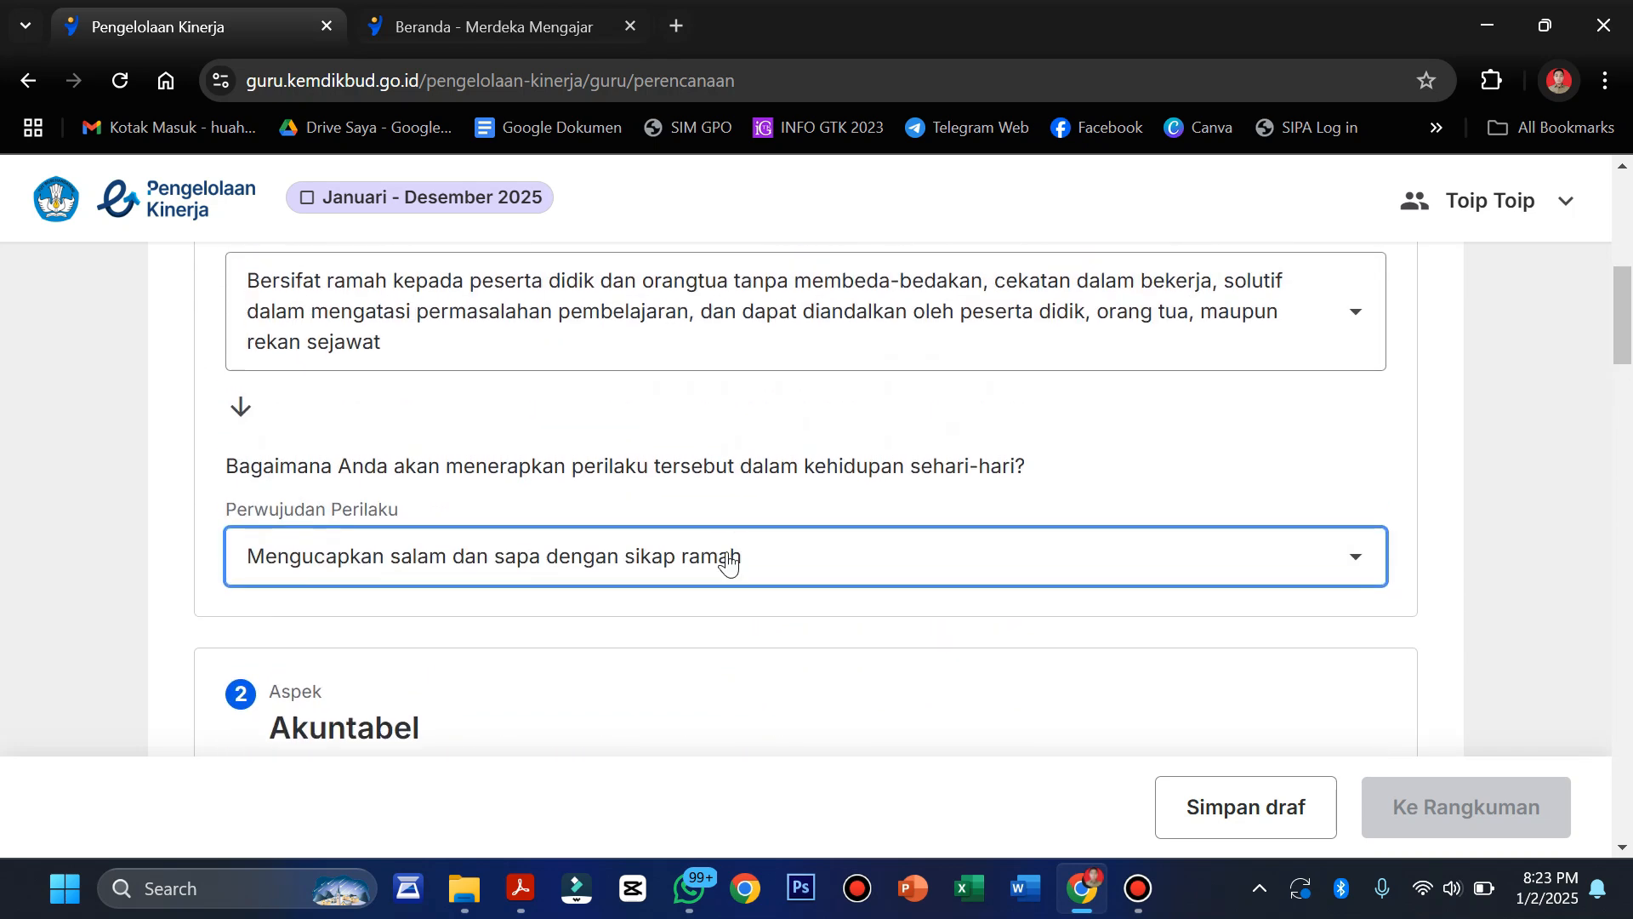
click(612, 573)
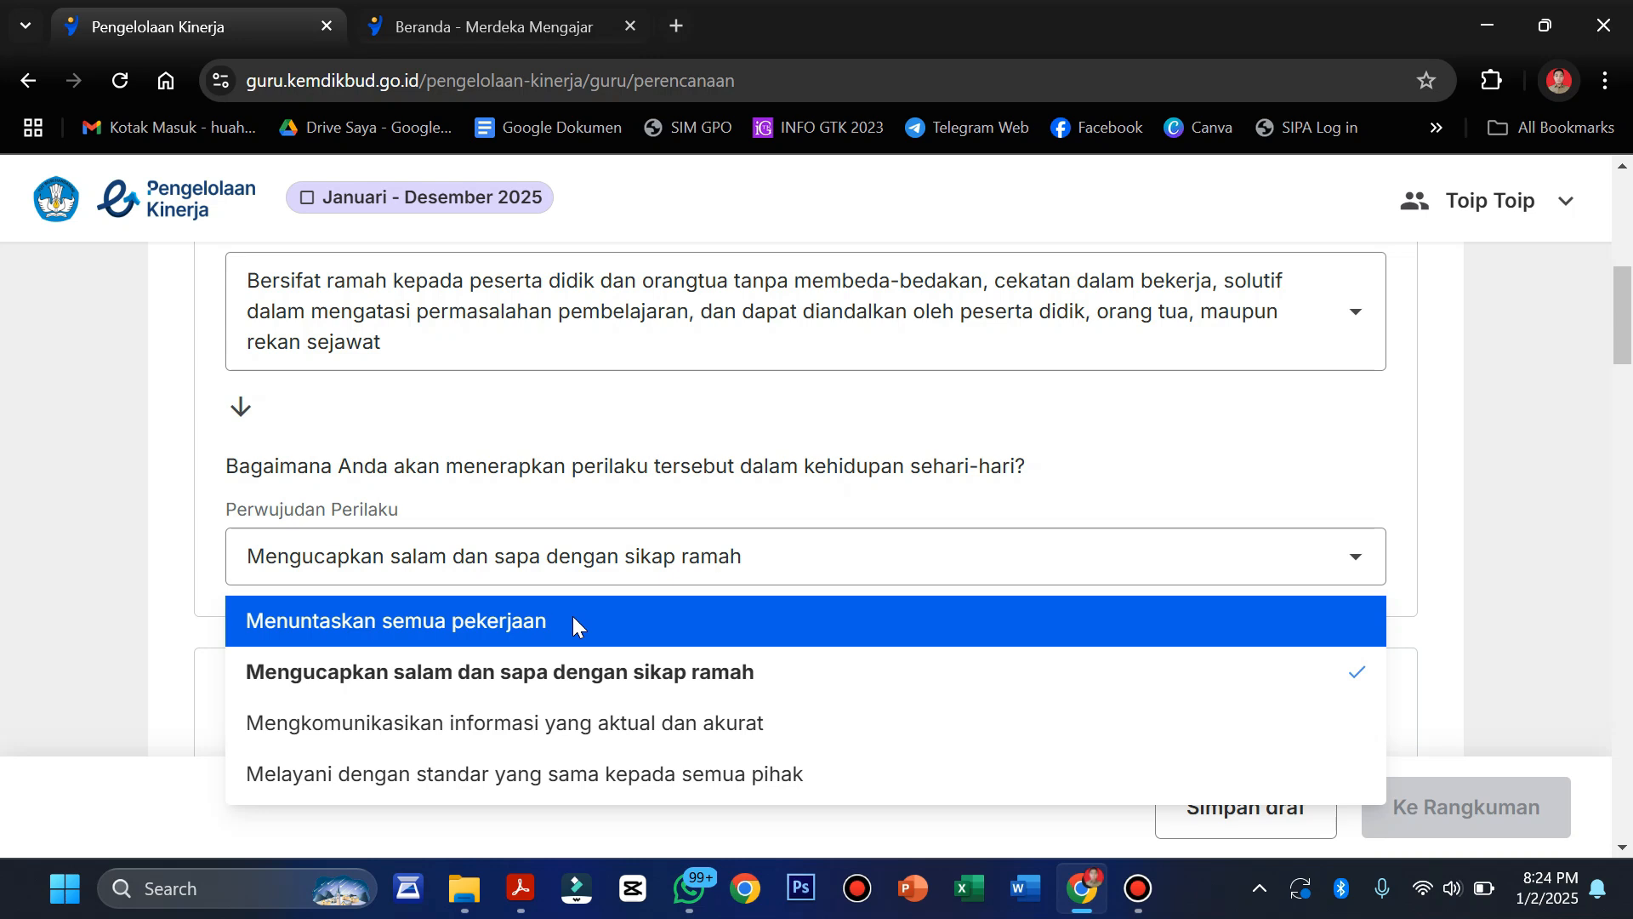
click(929, 456)
- Set Akuntabel's indicator to the Melaksanakan tugas dengan jujur option and its Perwujudan Perilaku to Bertanggung jawab atas hasil kerja yang dilakukan dan bersedia dievaluasi
scroll(926, 459, down, 5)
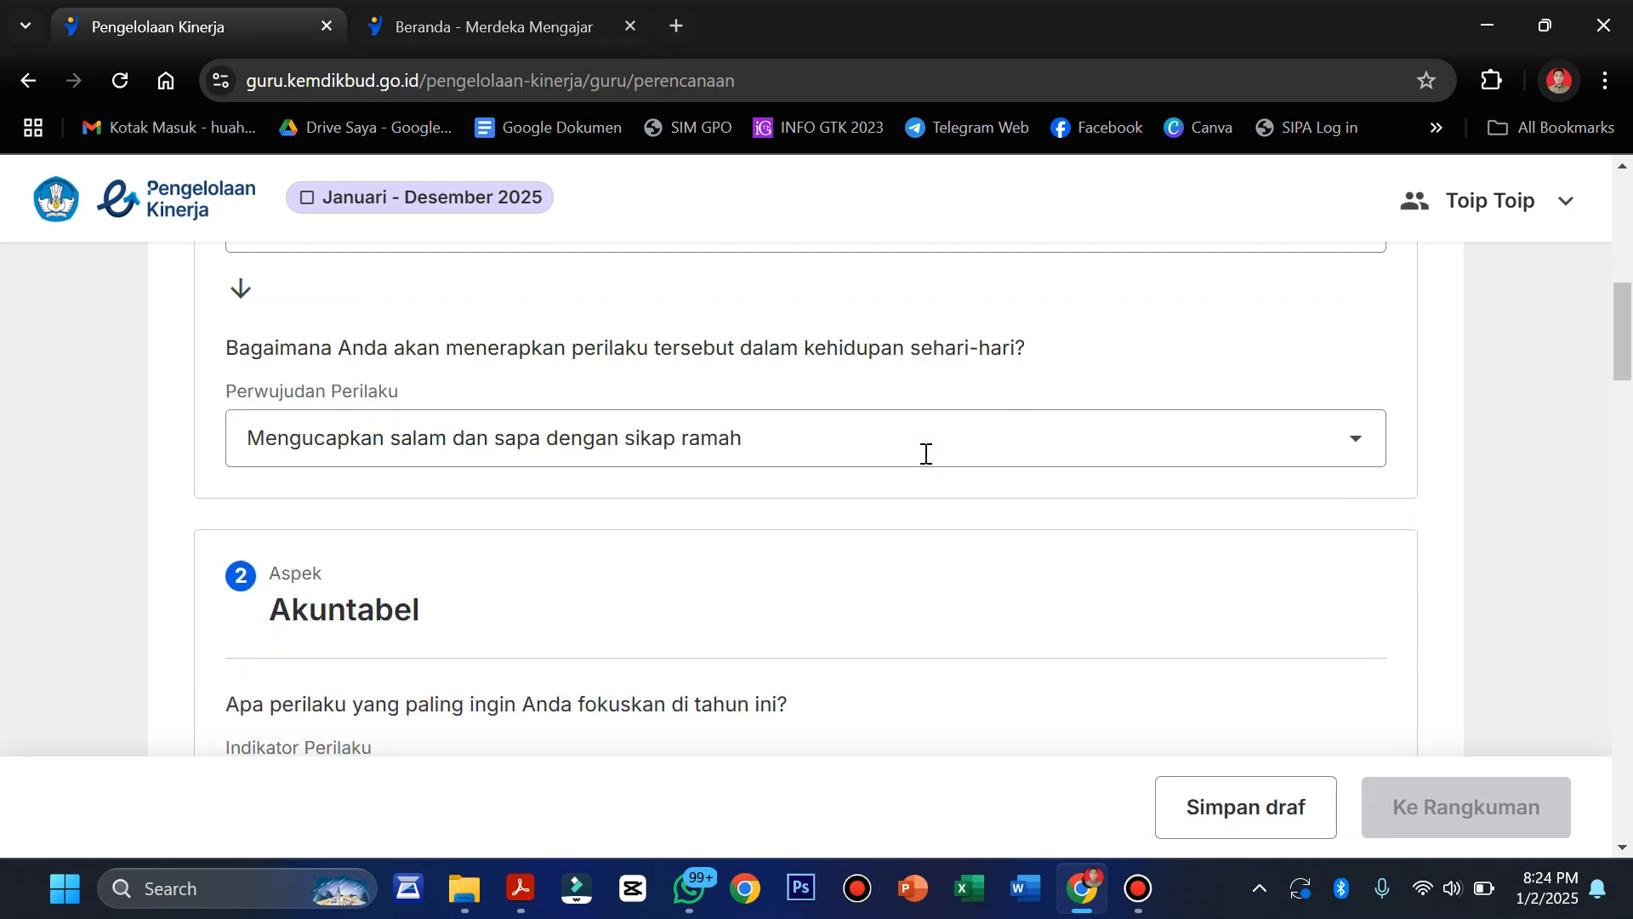
click(739, 470)
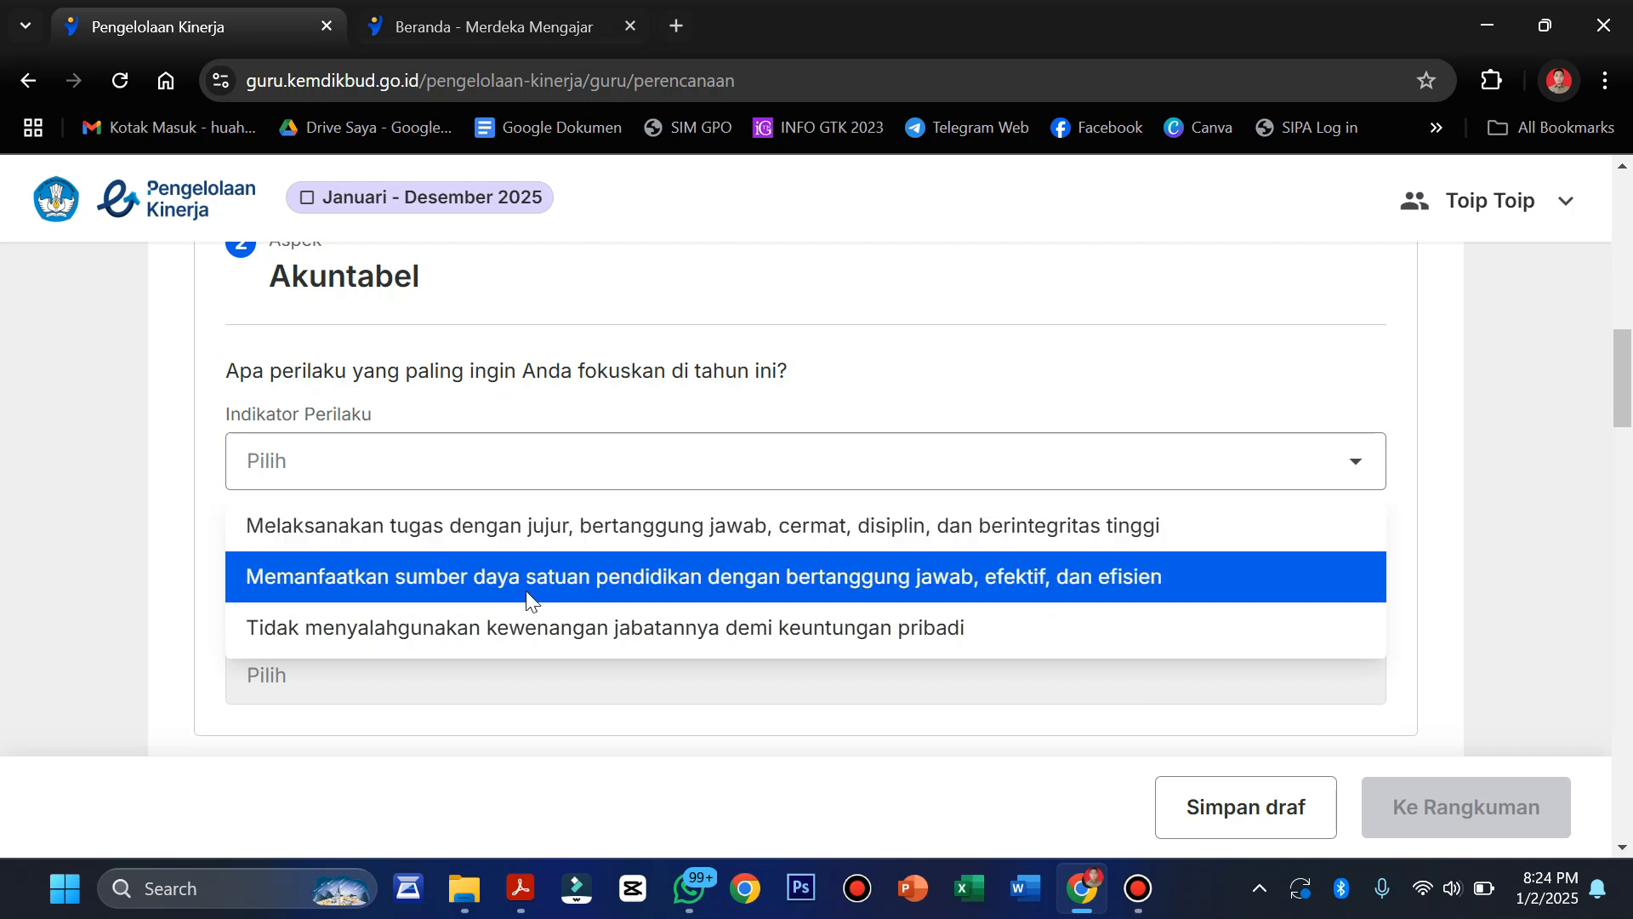
click(521, 529)
click(531, 568)
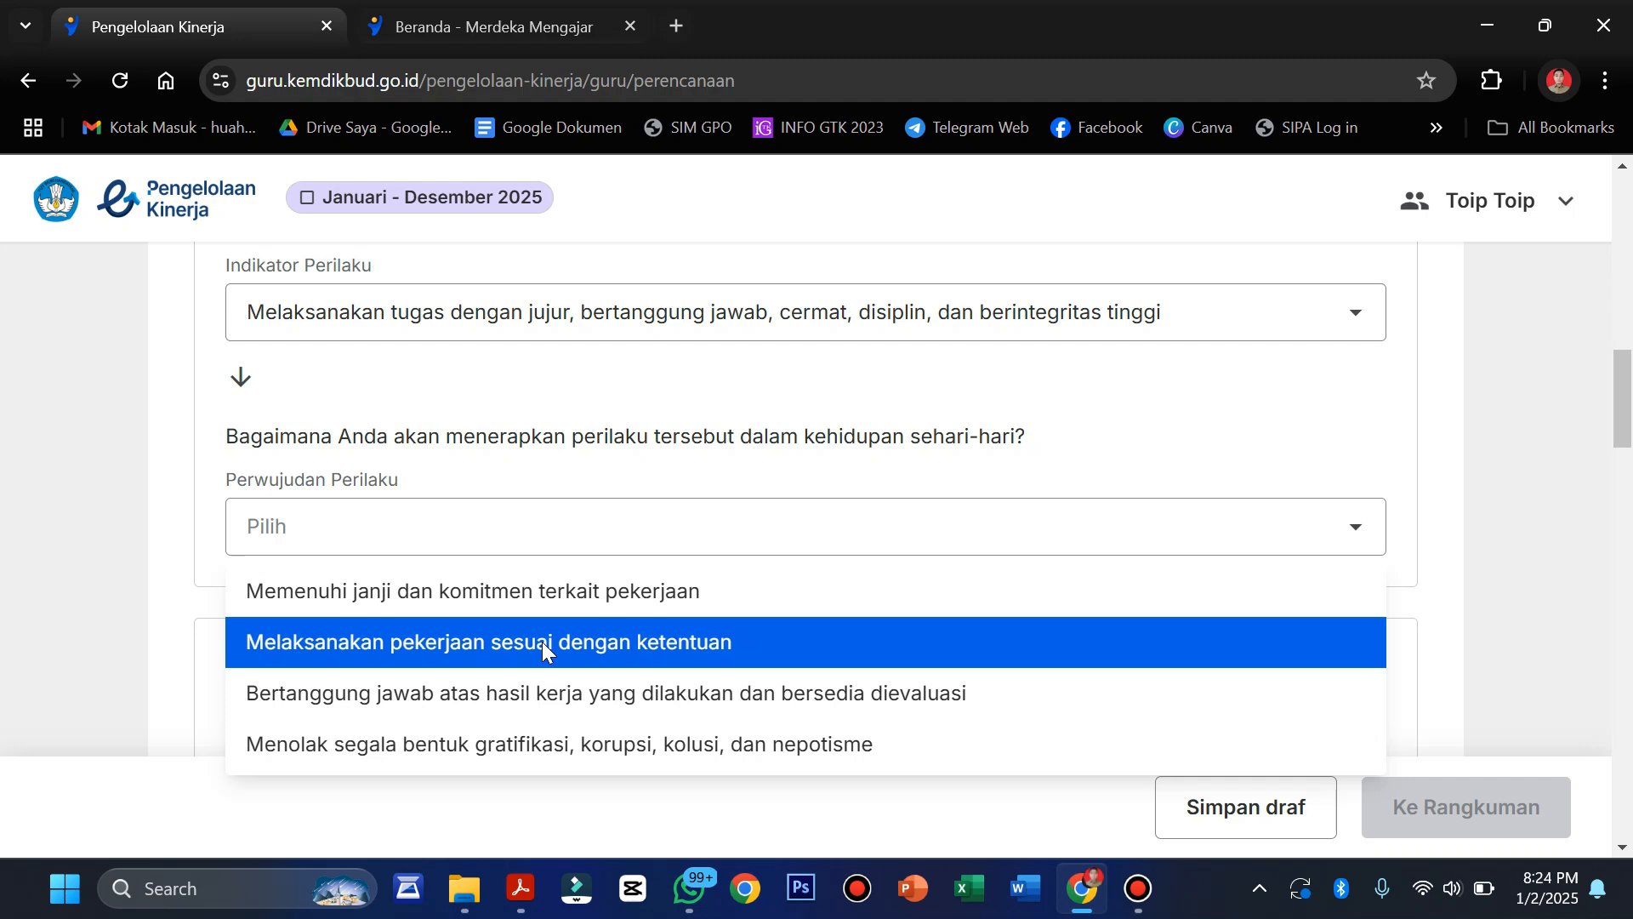
click(538, 699)
- Set Kompeten's indicator to Membantu peserta didik, rekan sejawat, dan orang lain untuk saling belajar and its Perwujudan Perilaku to the Memfasilitasi proses berbagi pengetahuan option
scroll(538, 700, down, 3)
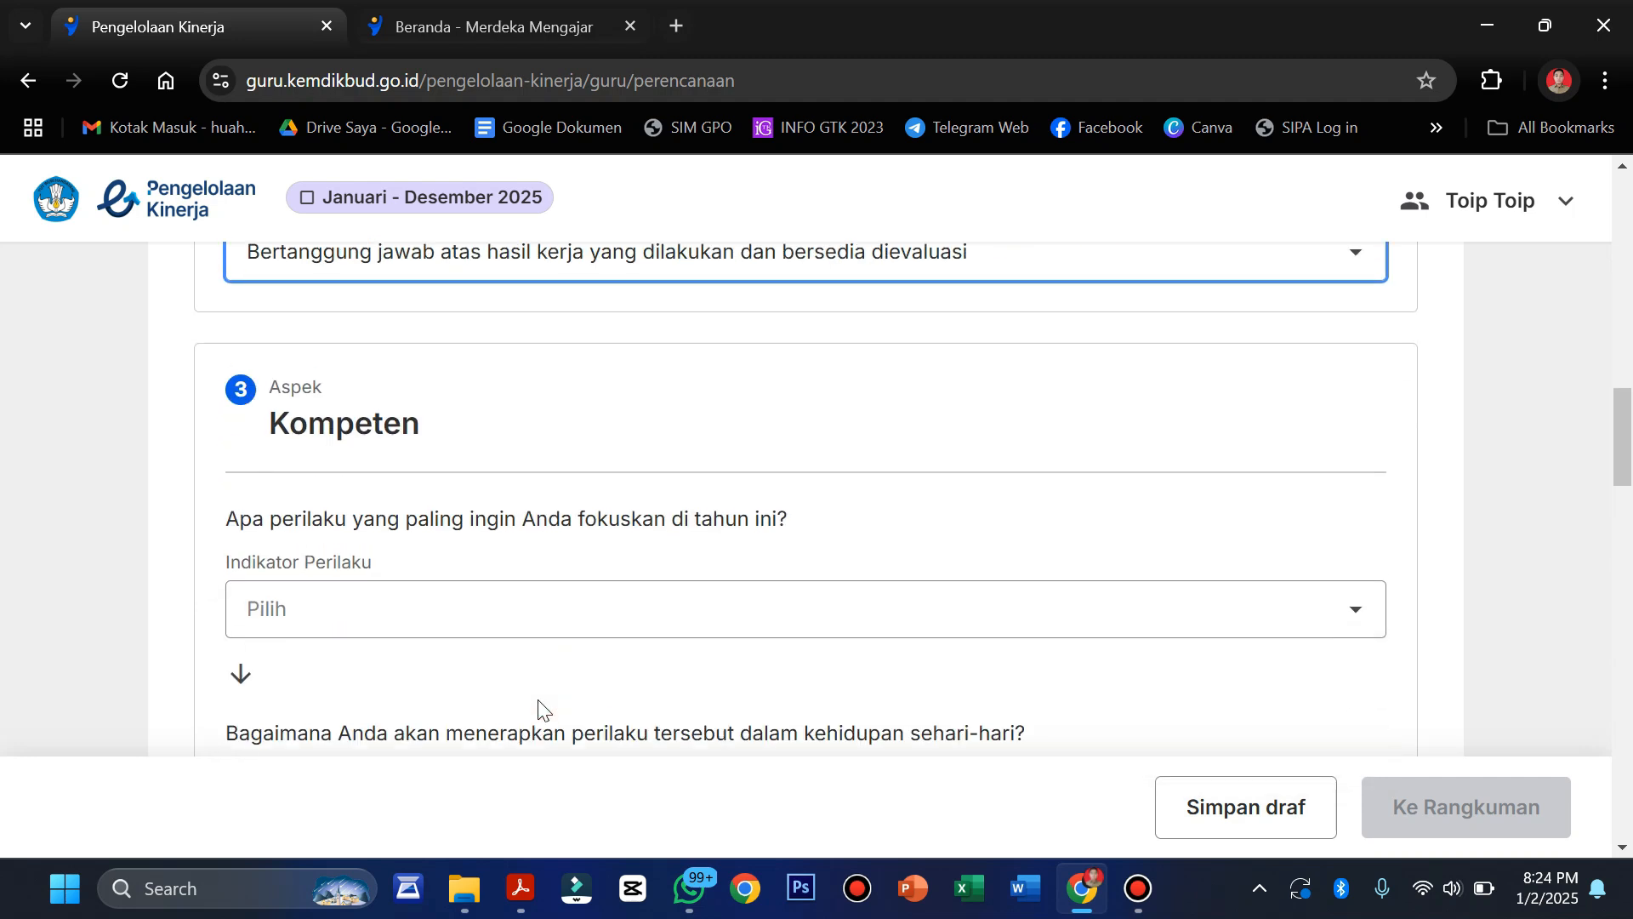
scroll(528, 575, down, 2)
click(499, 463)
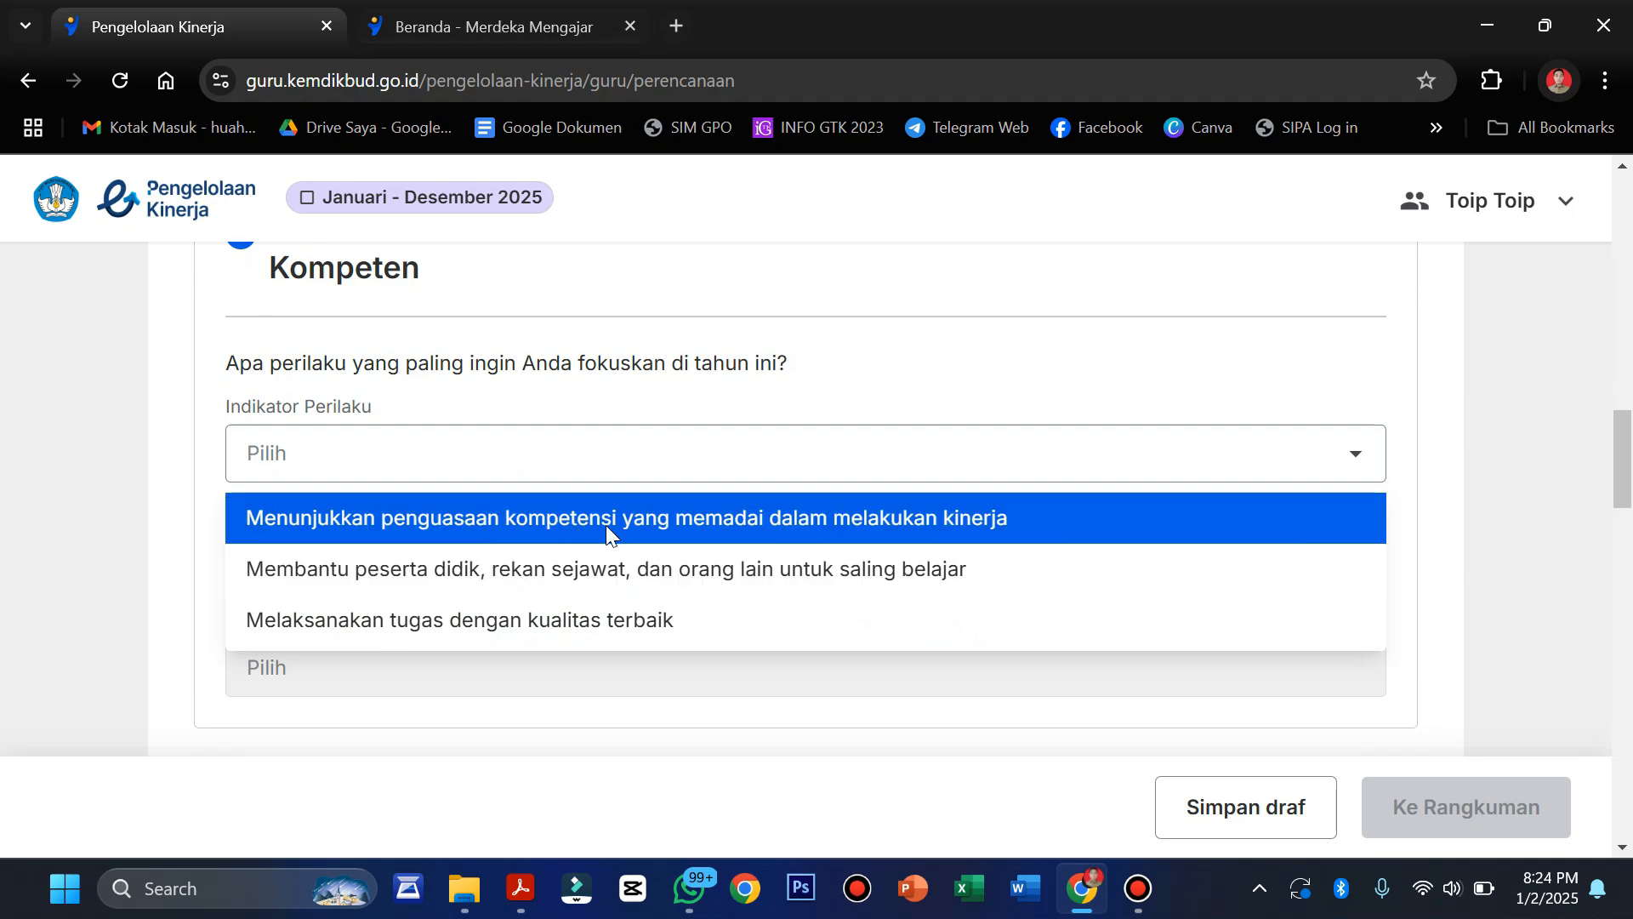
click(730, 572)
click(573, 569)
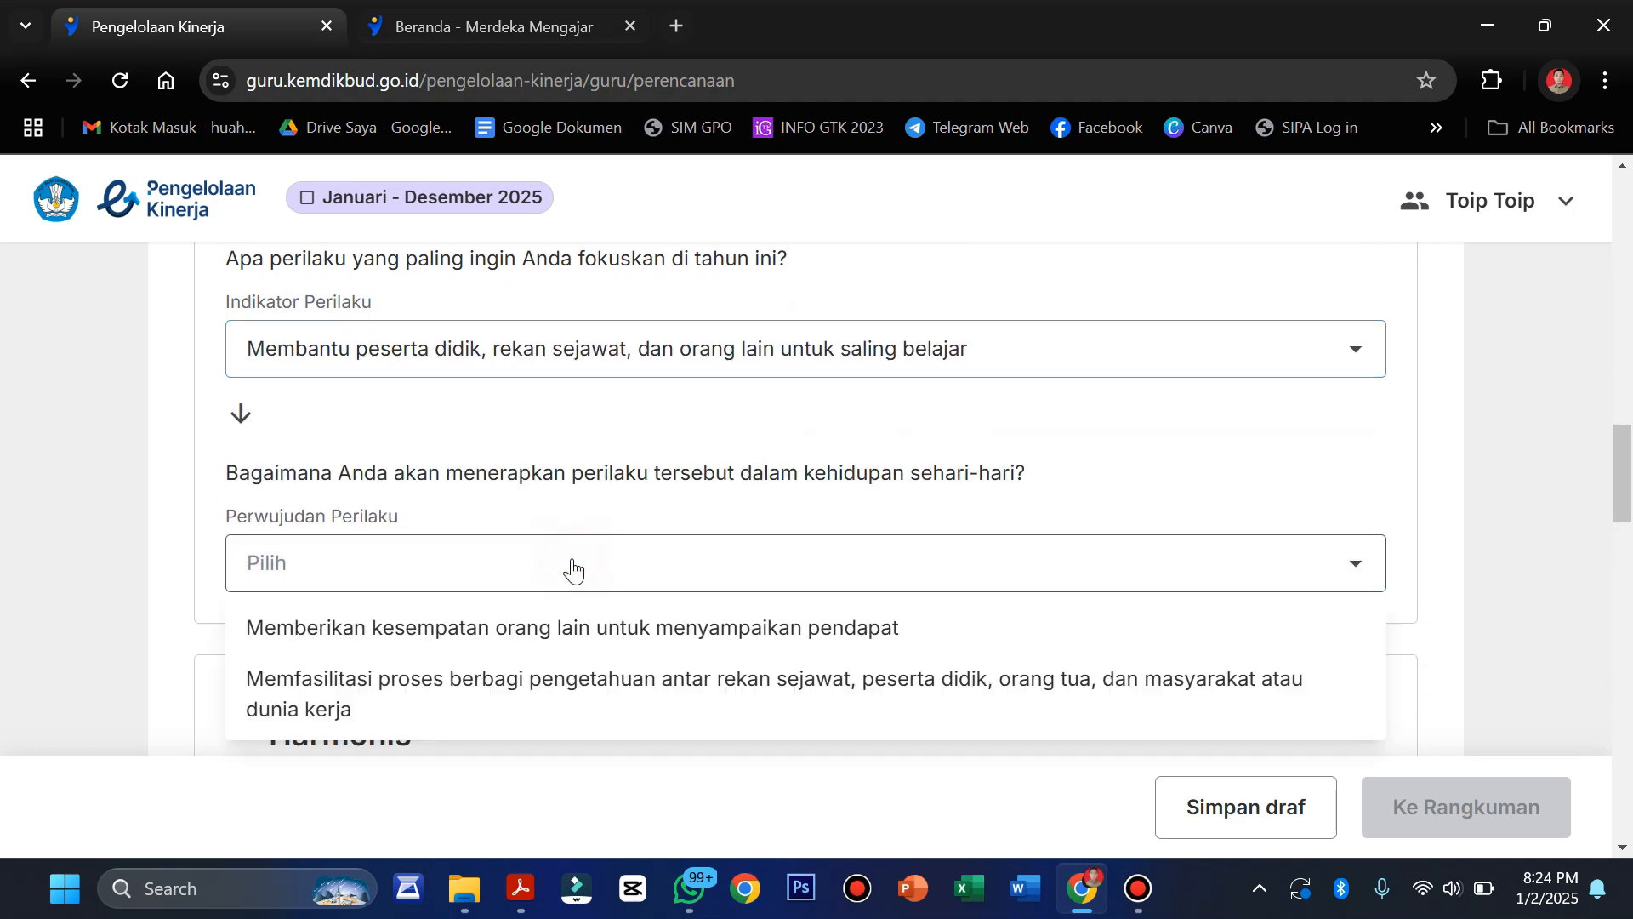
scroll(565, 583, down, 1)
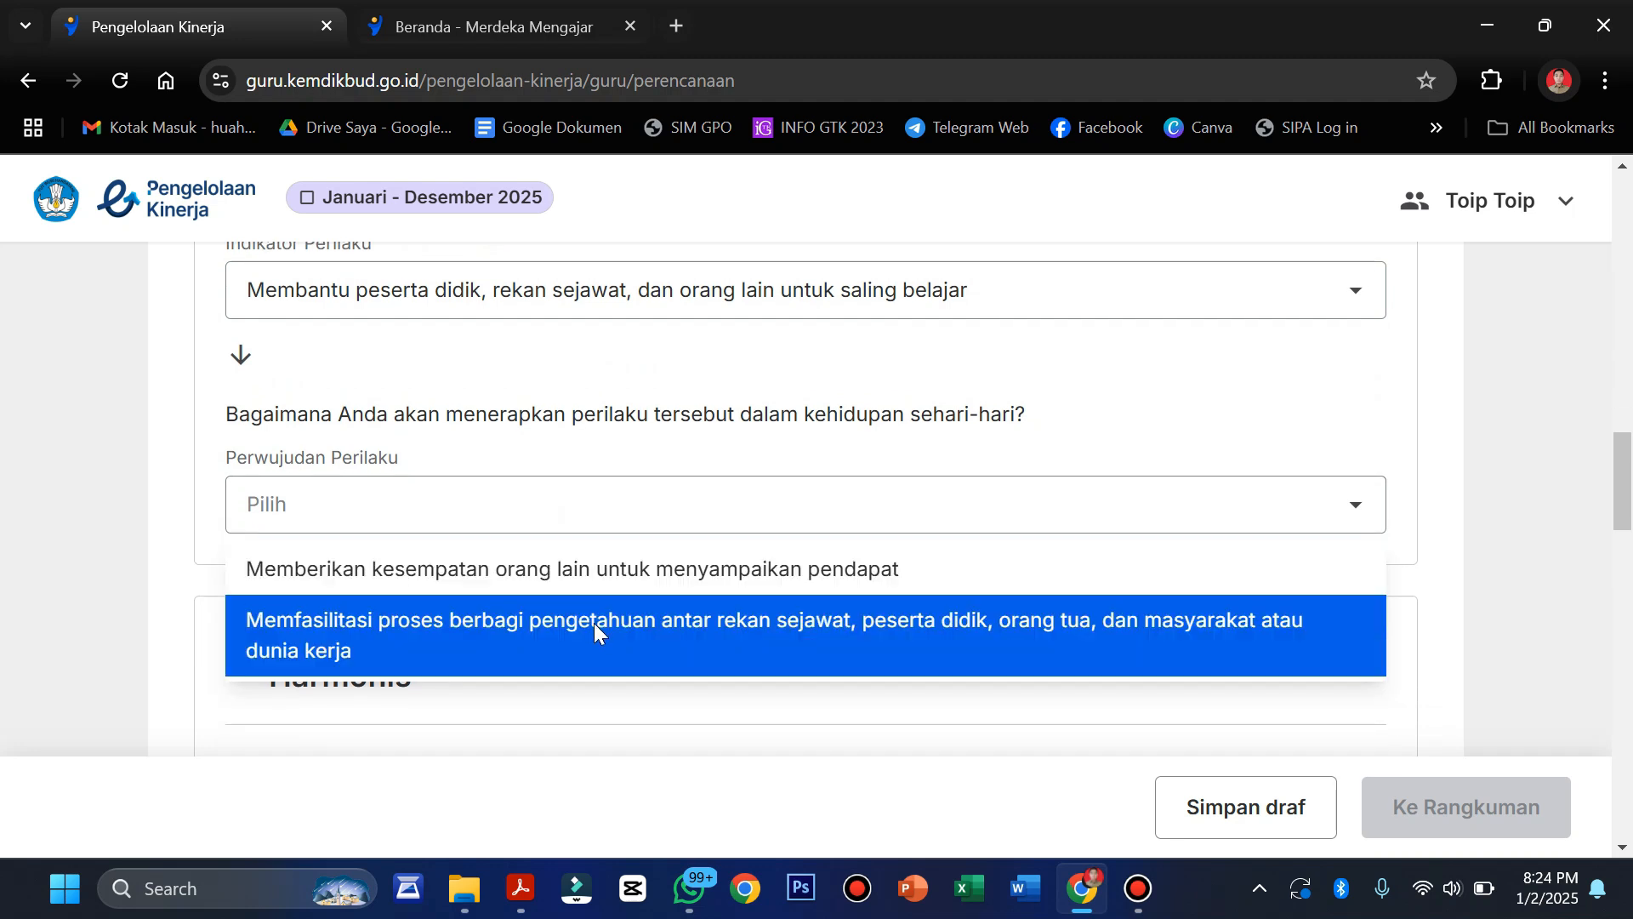
click(594, 623)
- Set Harmonis's indicator to Mampu membangun lingkungan pembelajaran yang kondusif and its Perwujudan Perilaku to the Berinteraksi dengan rekan kerja, atasan, peserta didik option
scroll(594, 630, down, 4)
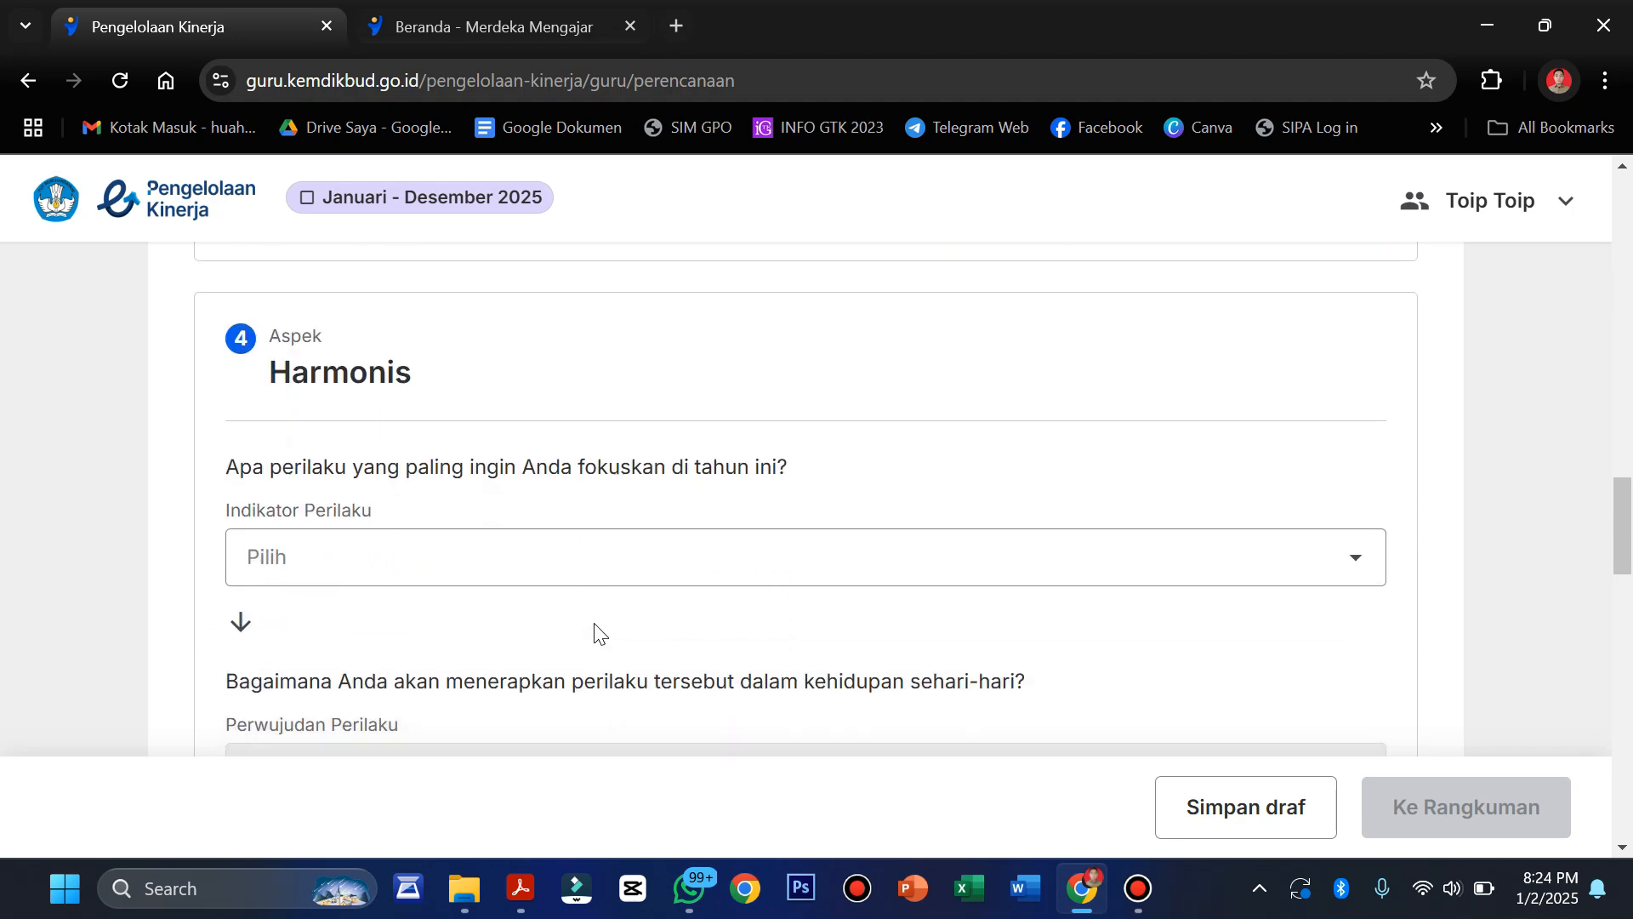
click(557, 562)
scroll(554, 561, down, 2)
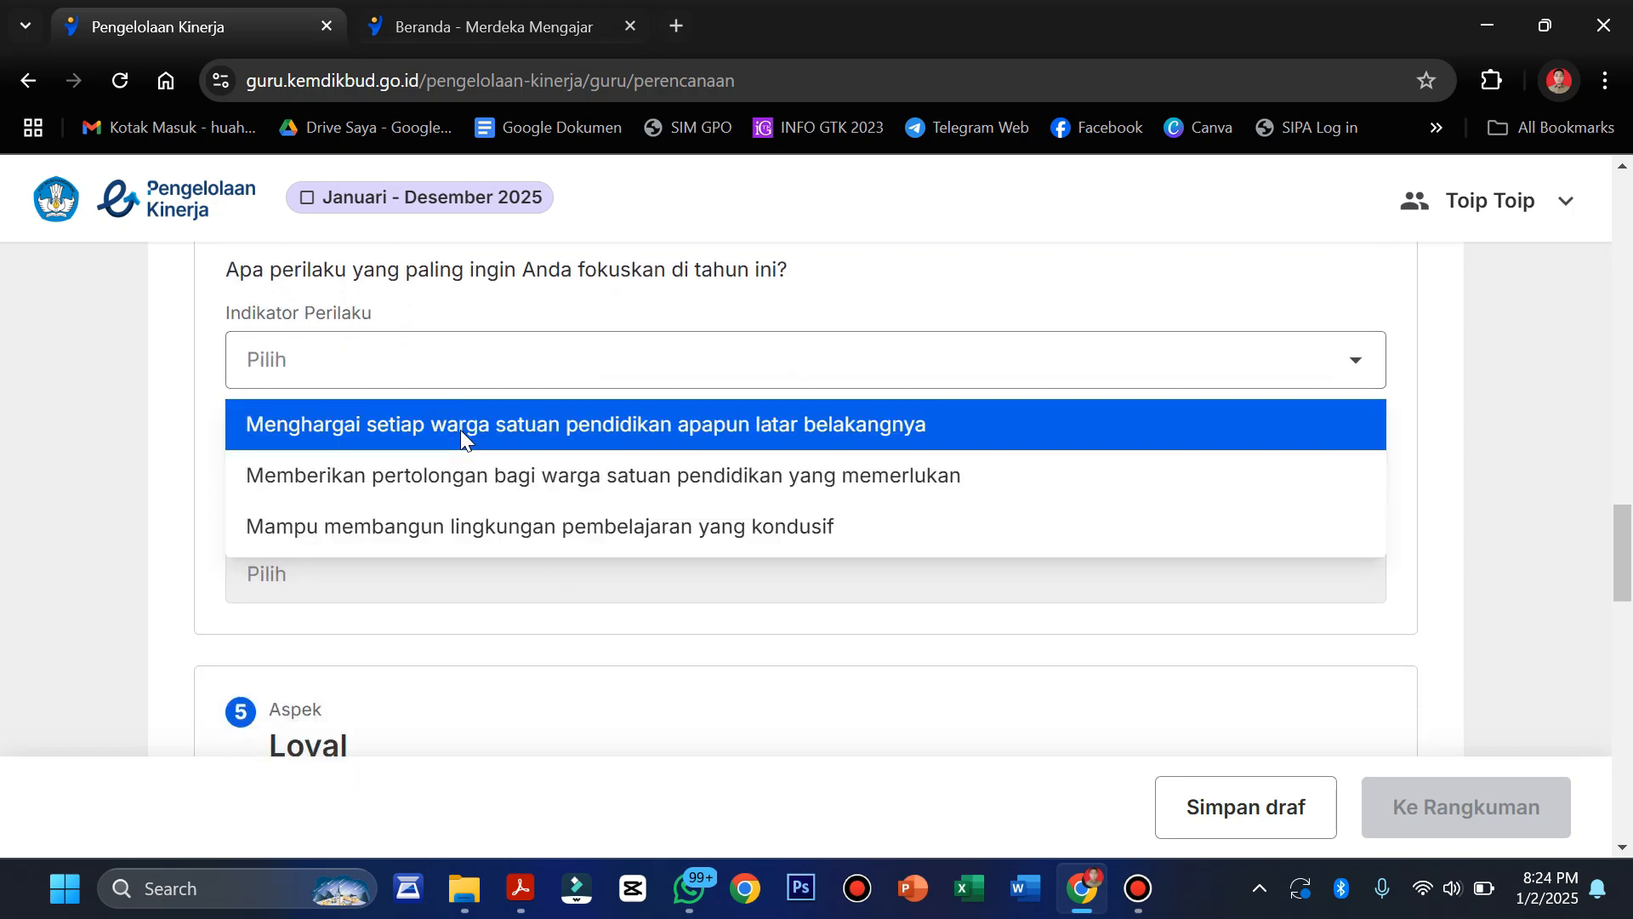
click(465, 526)
click(460, 589)
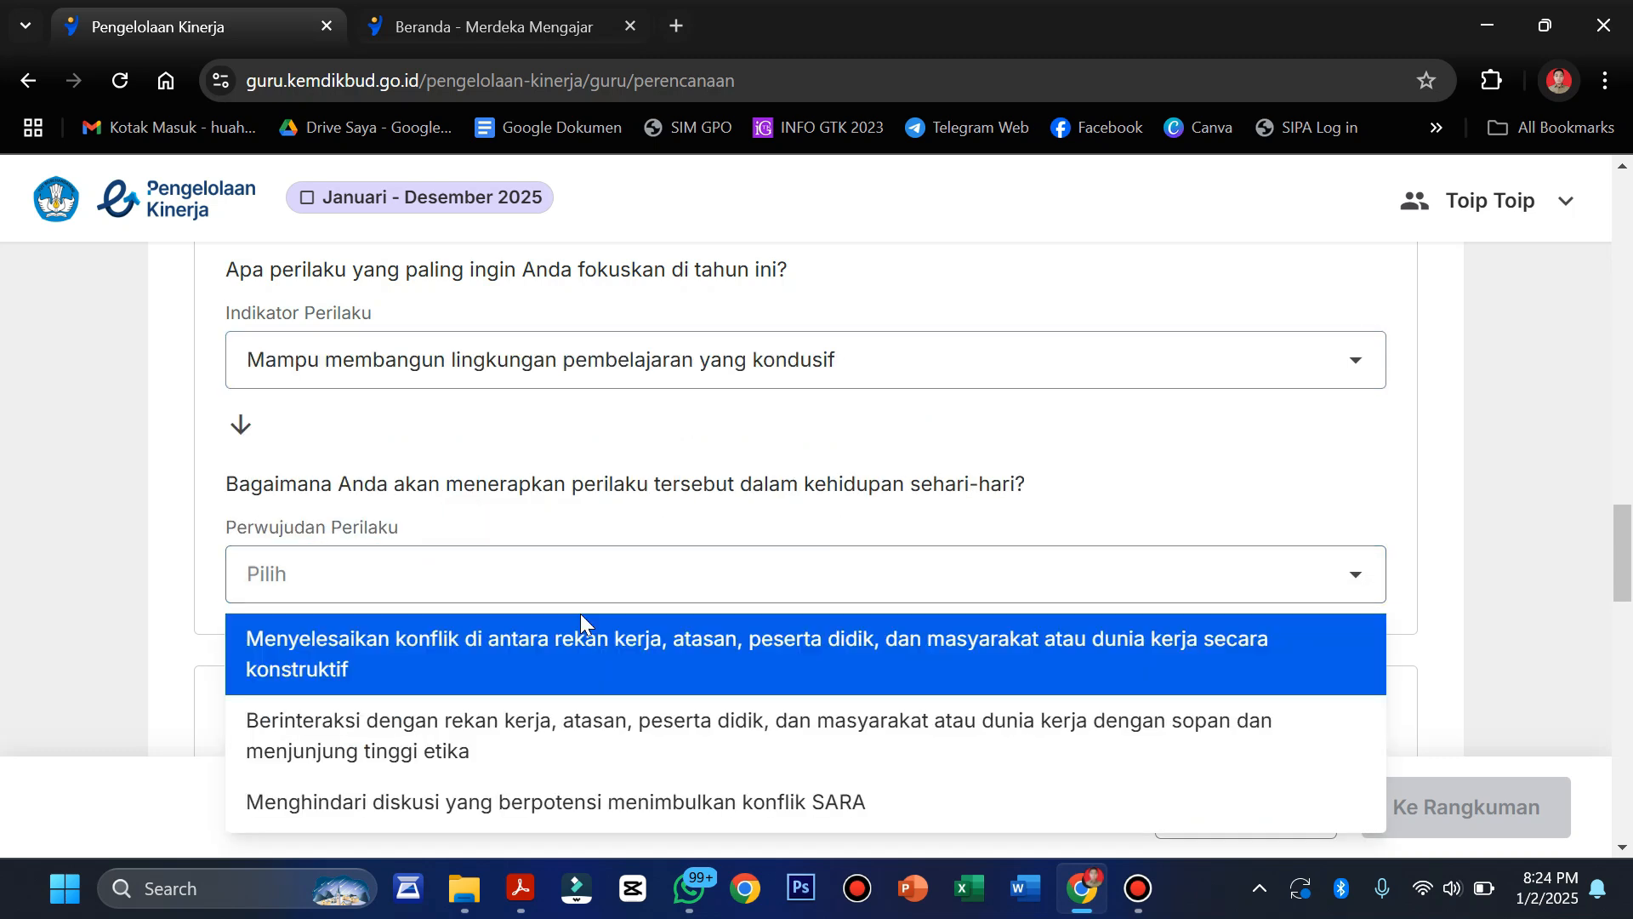
scroll(581, 623, down, 2)
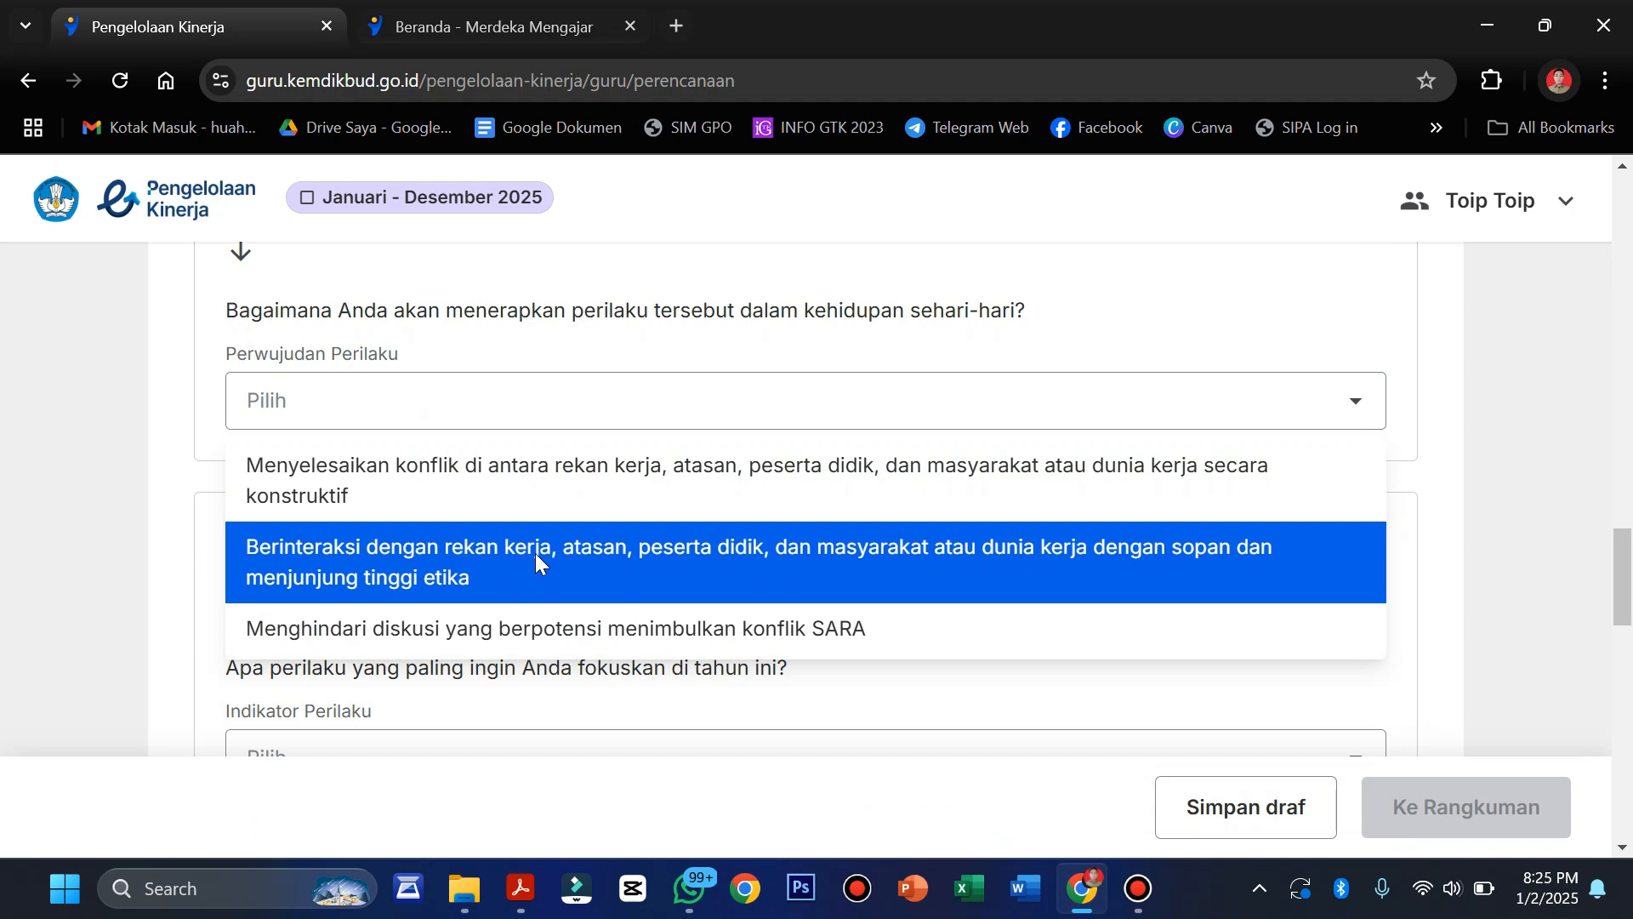
click(536, 562)
- Set Loyal's indicator to the Menjaga nama baik satuan pendidikan option and its Perwujudan Perilaku to Bersikap dan berperilaku yang melindungi nama baik serta citra satuan pendidikan
scroll(536, 563, down, 4)
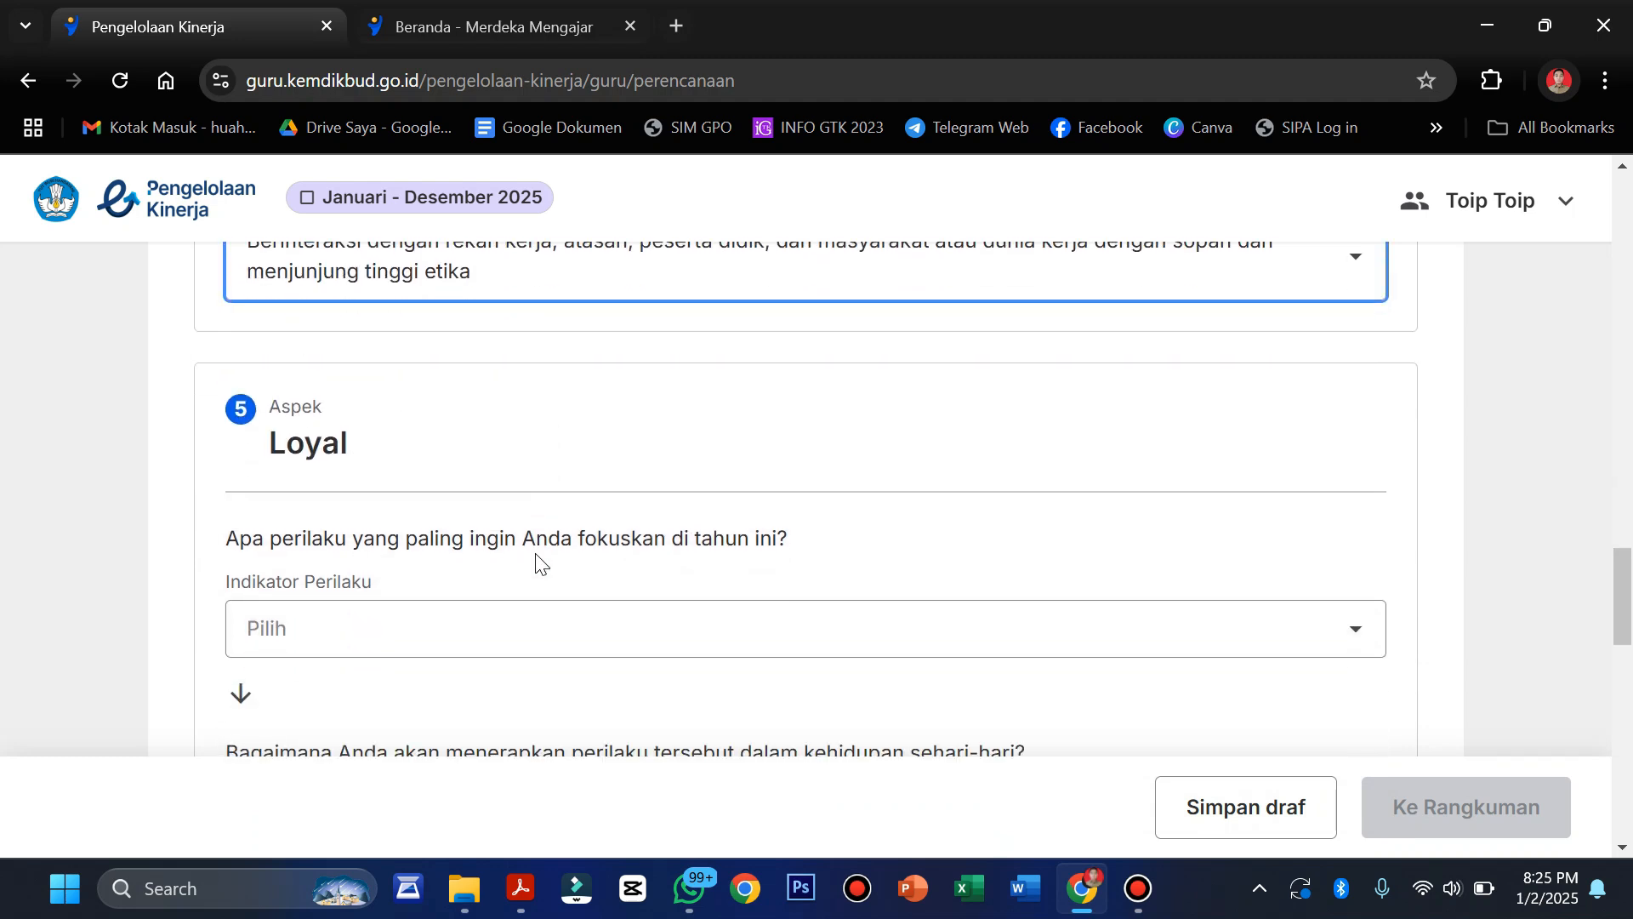
click(449, 430)
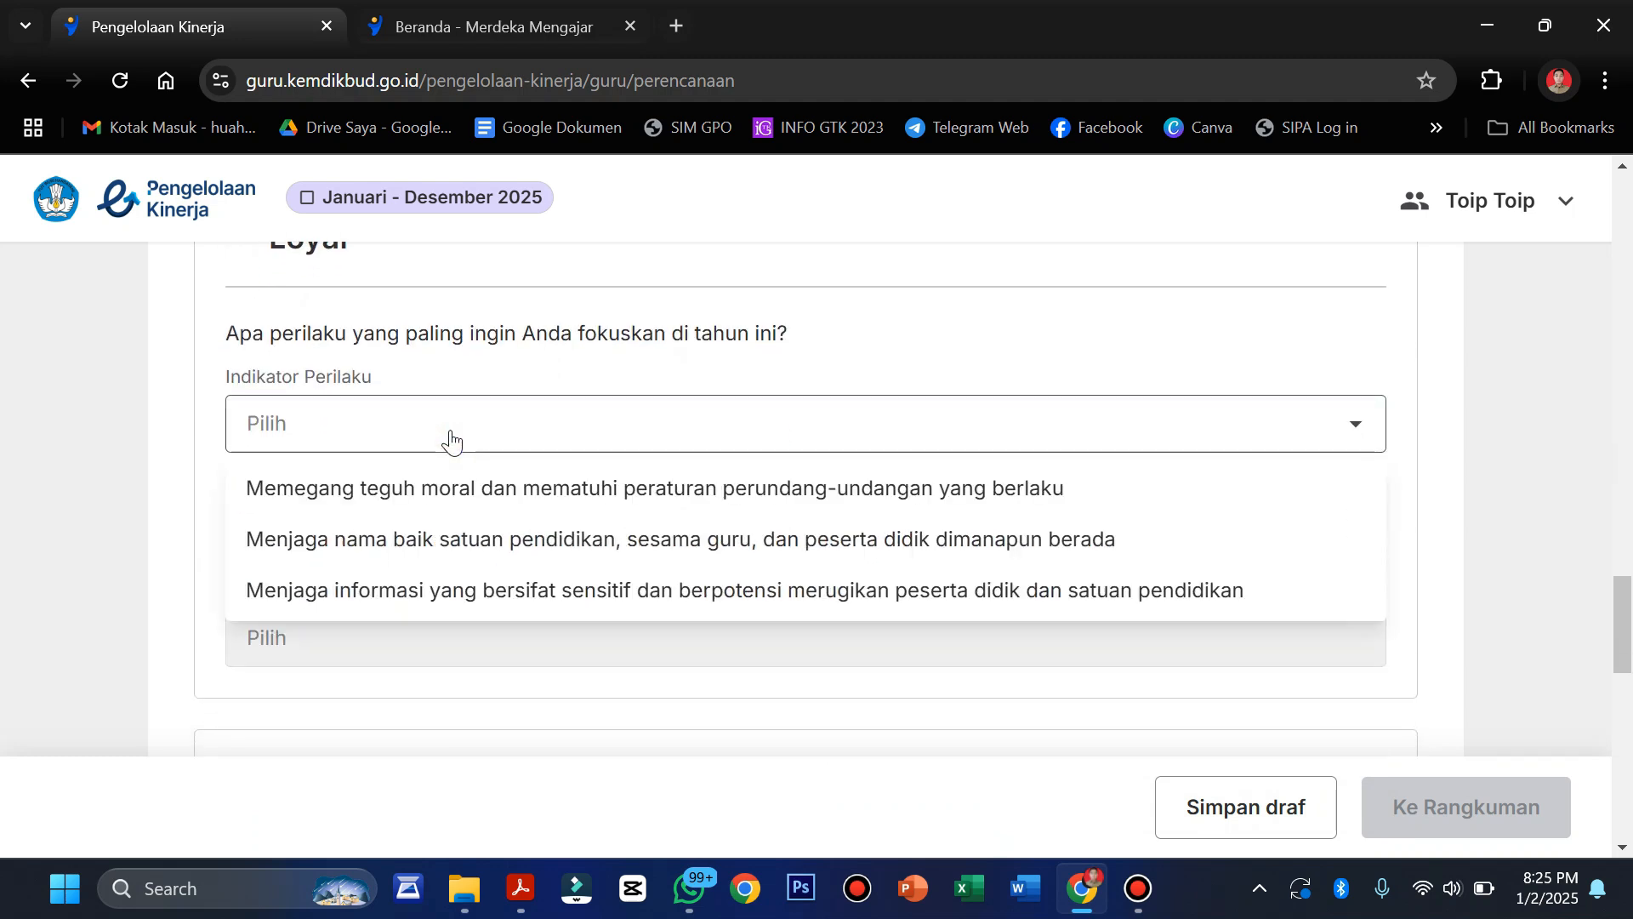
click(446, 541)
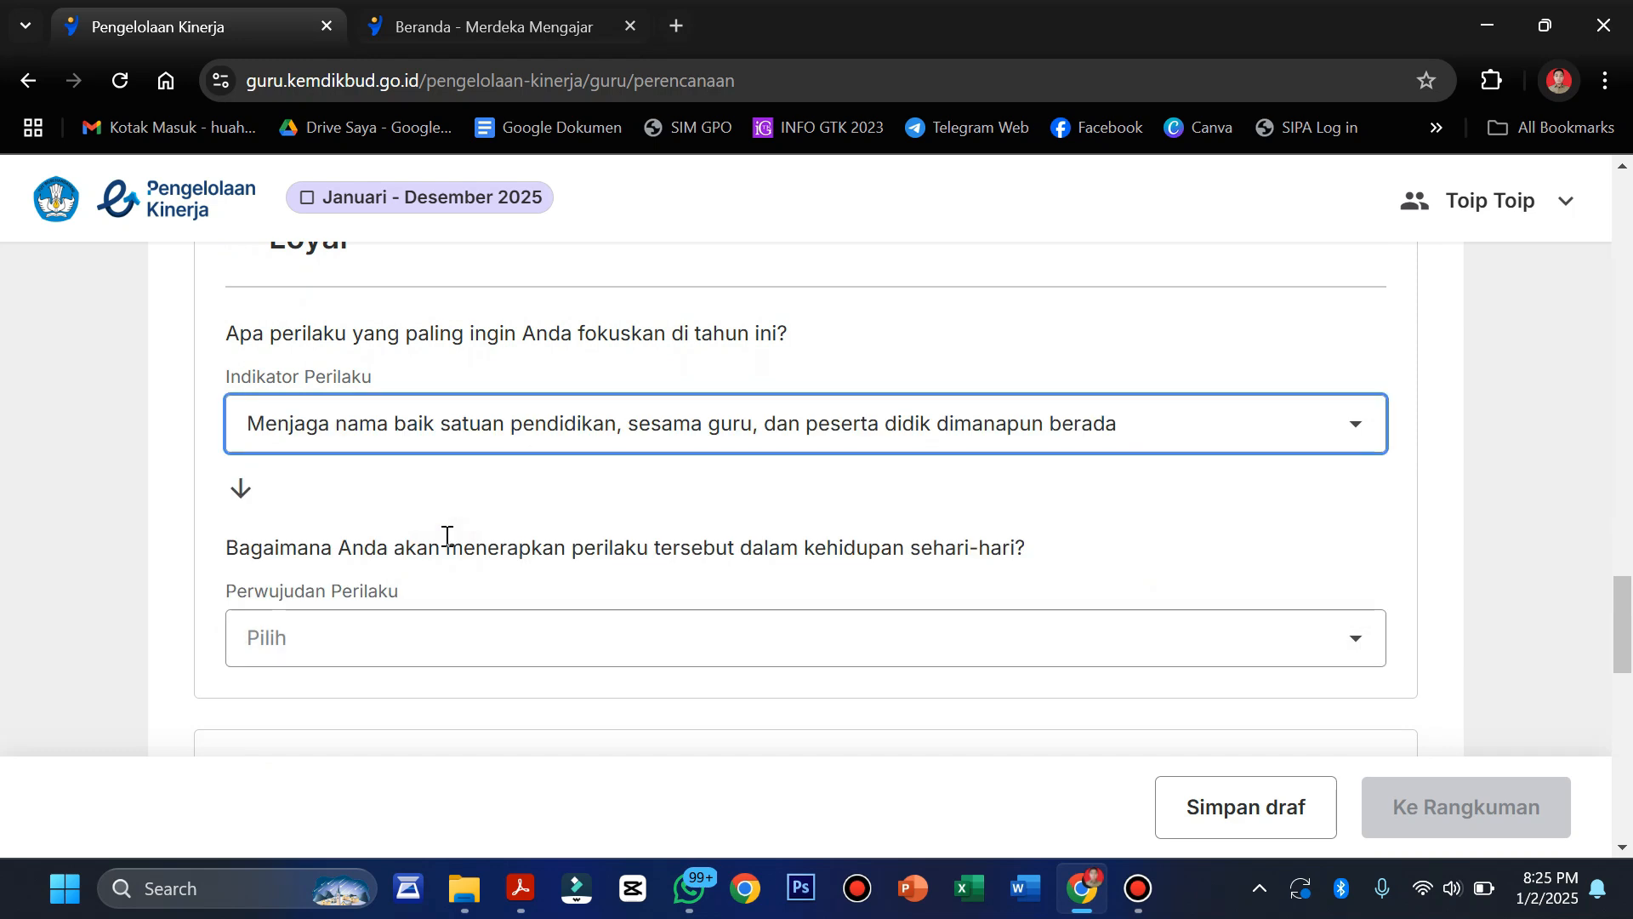
scroll(445, 540, down, 2)
click(449, 493)
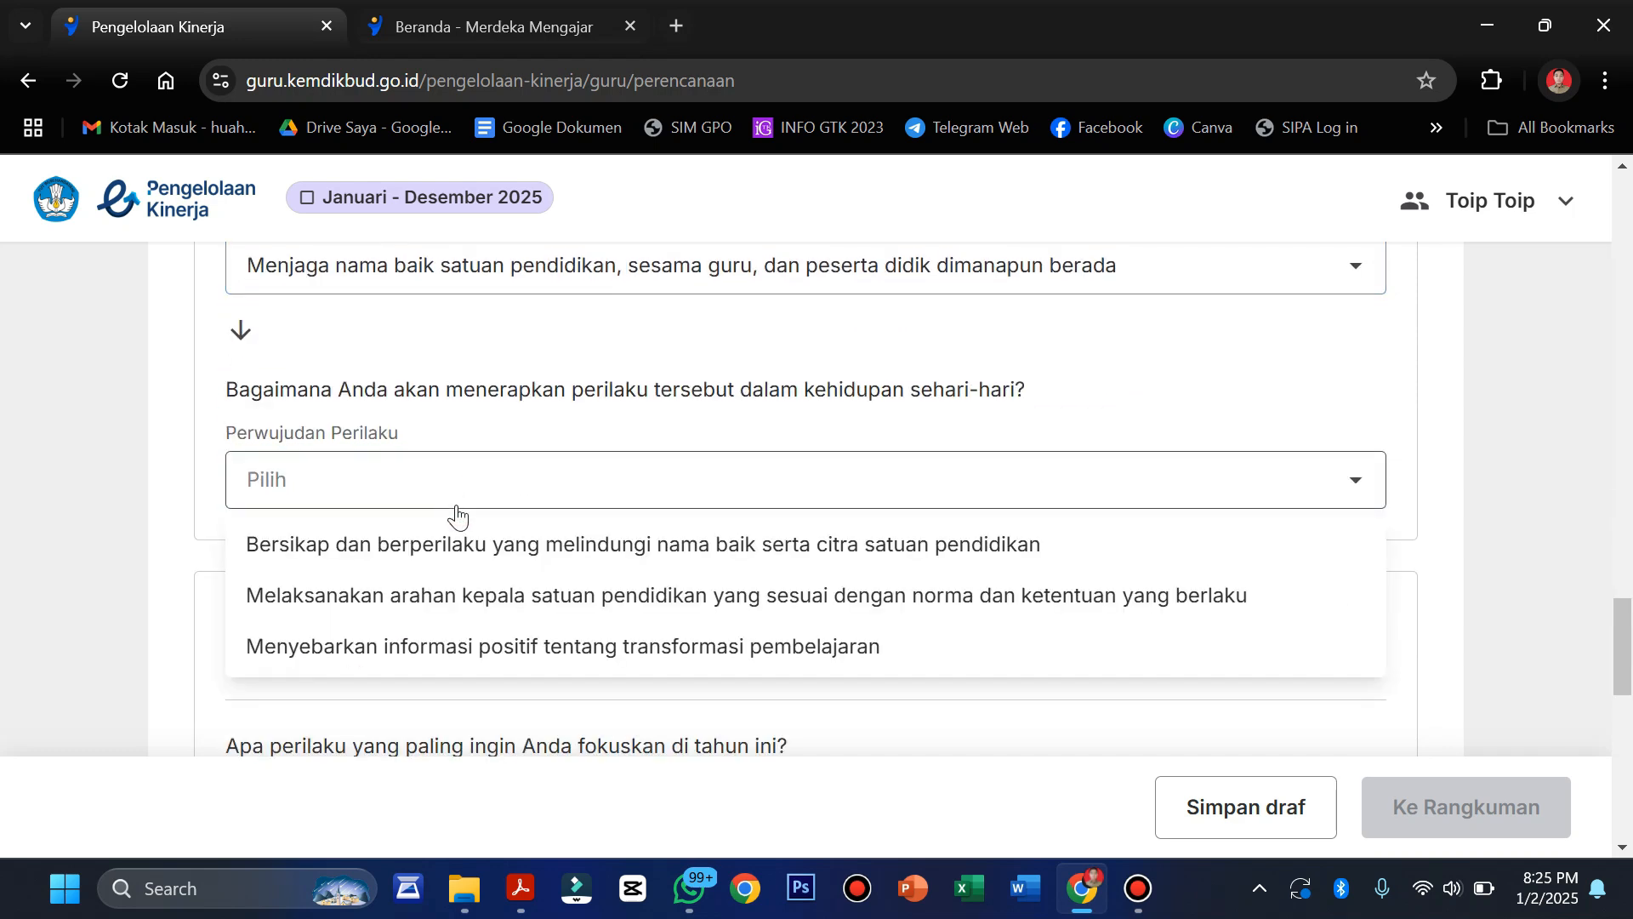
click(532, 544)
- Set Adaptif's Indikator Perilaku to Terus berinovasi dan mengembangkan kreativitas untuk memajukan satuan pendidikan
scroll(532, 553, down, 3)
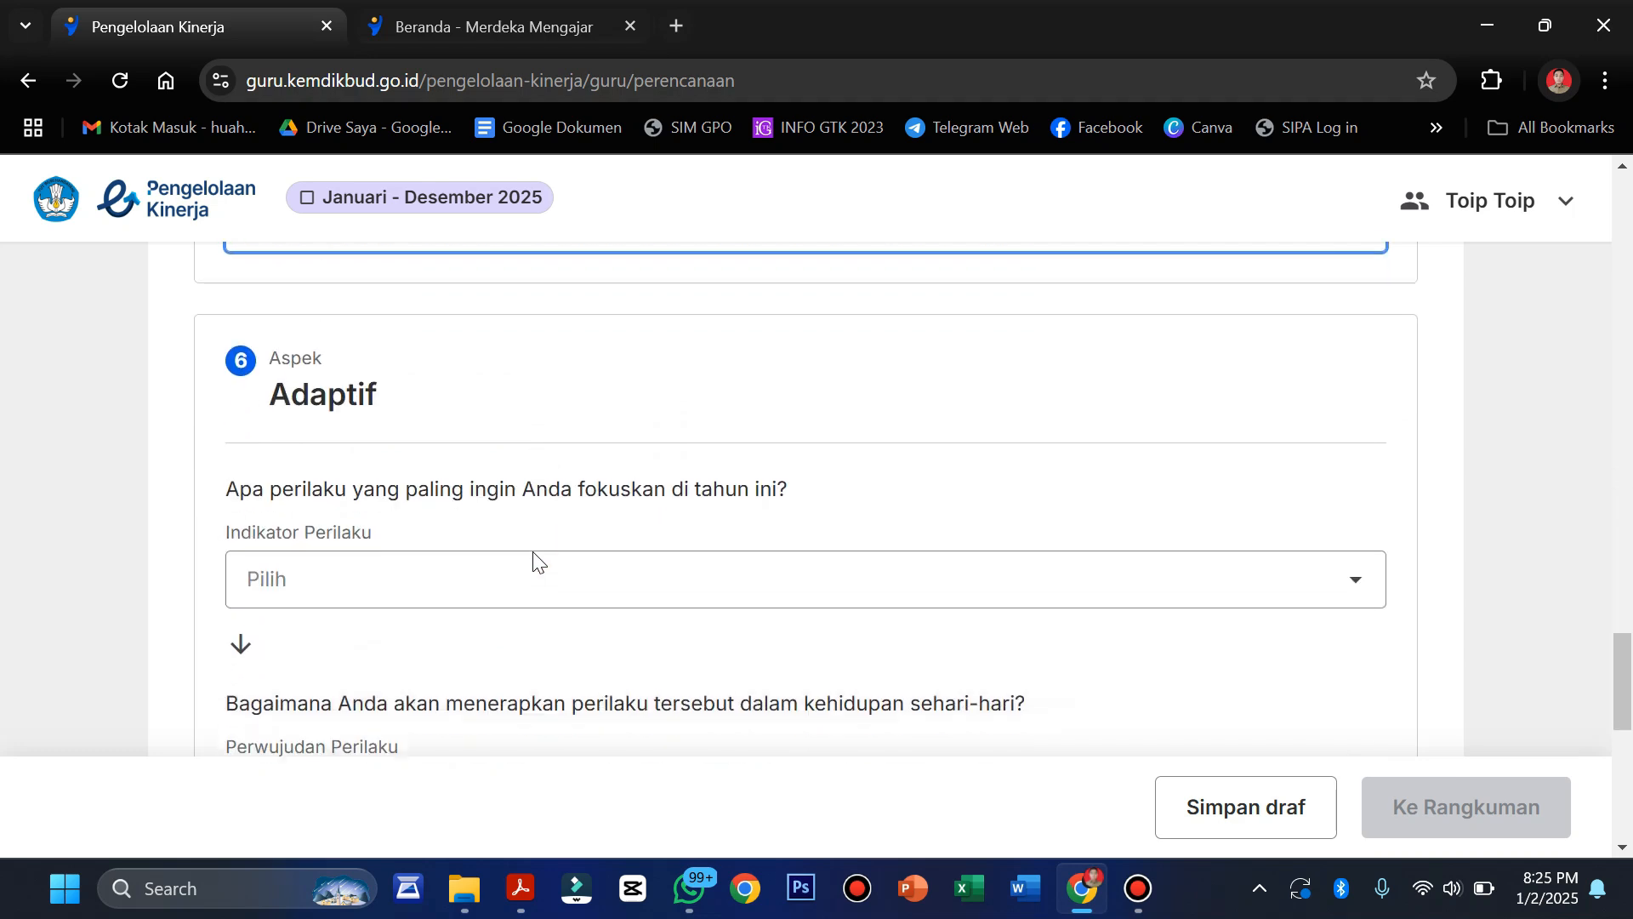
click(532, 559)
scroll(596, 553, down, 2)
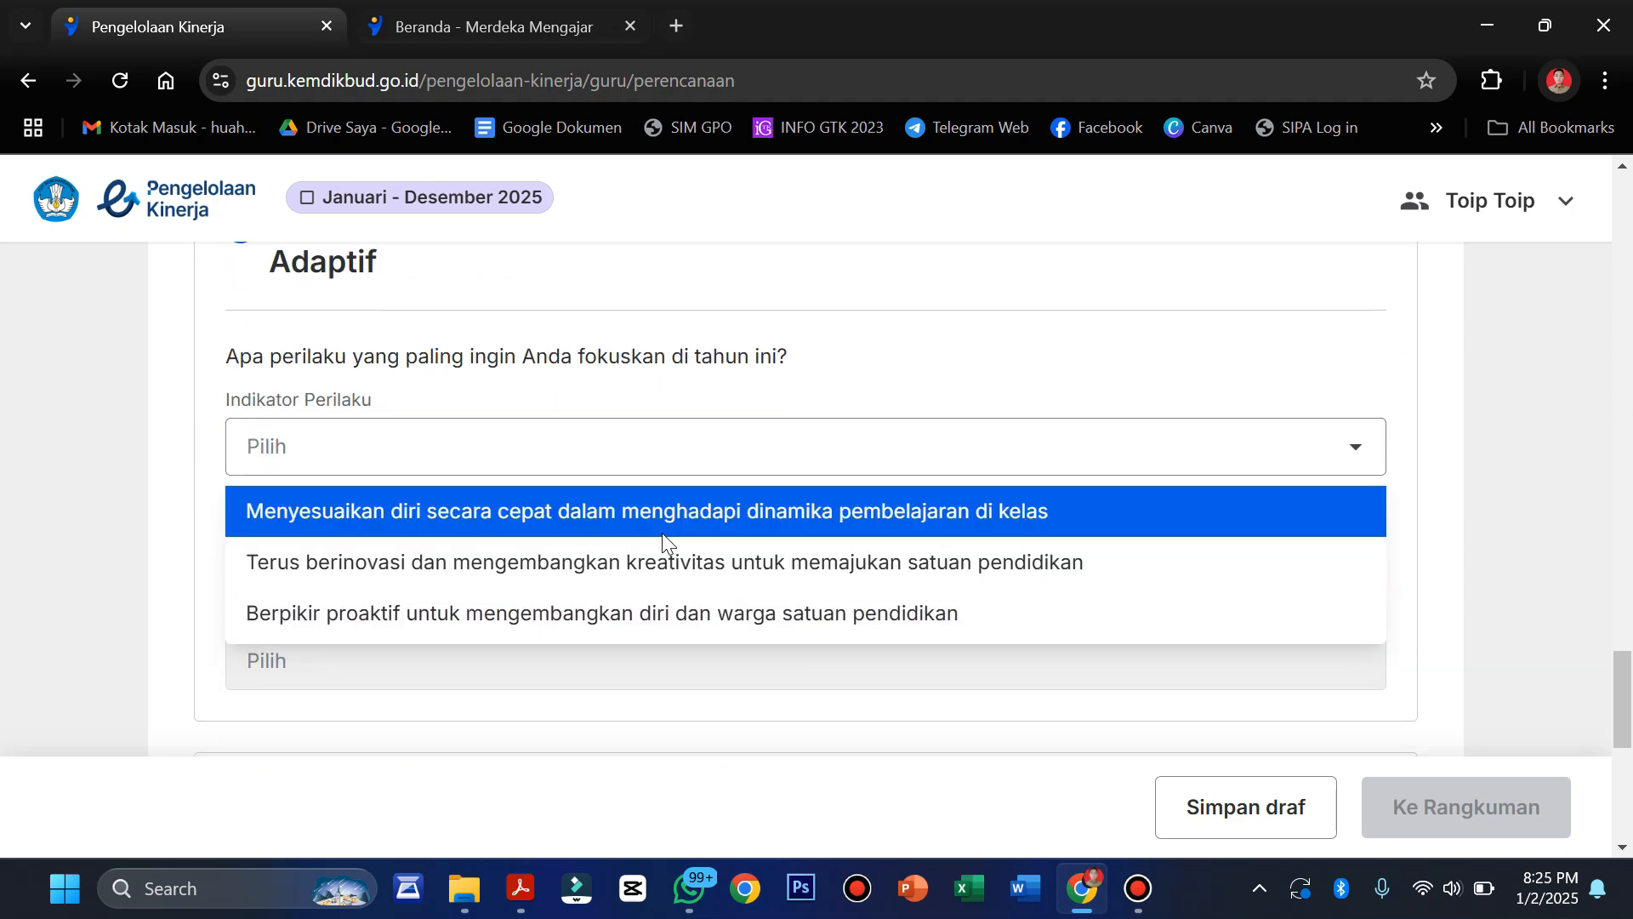
click(589, 573)
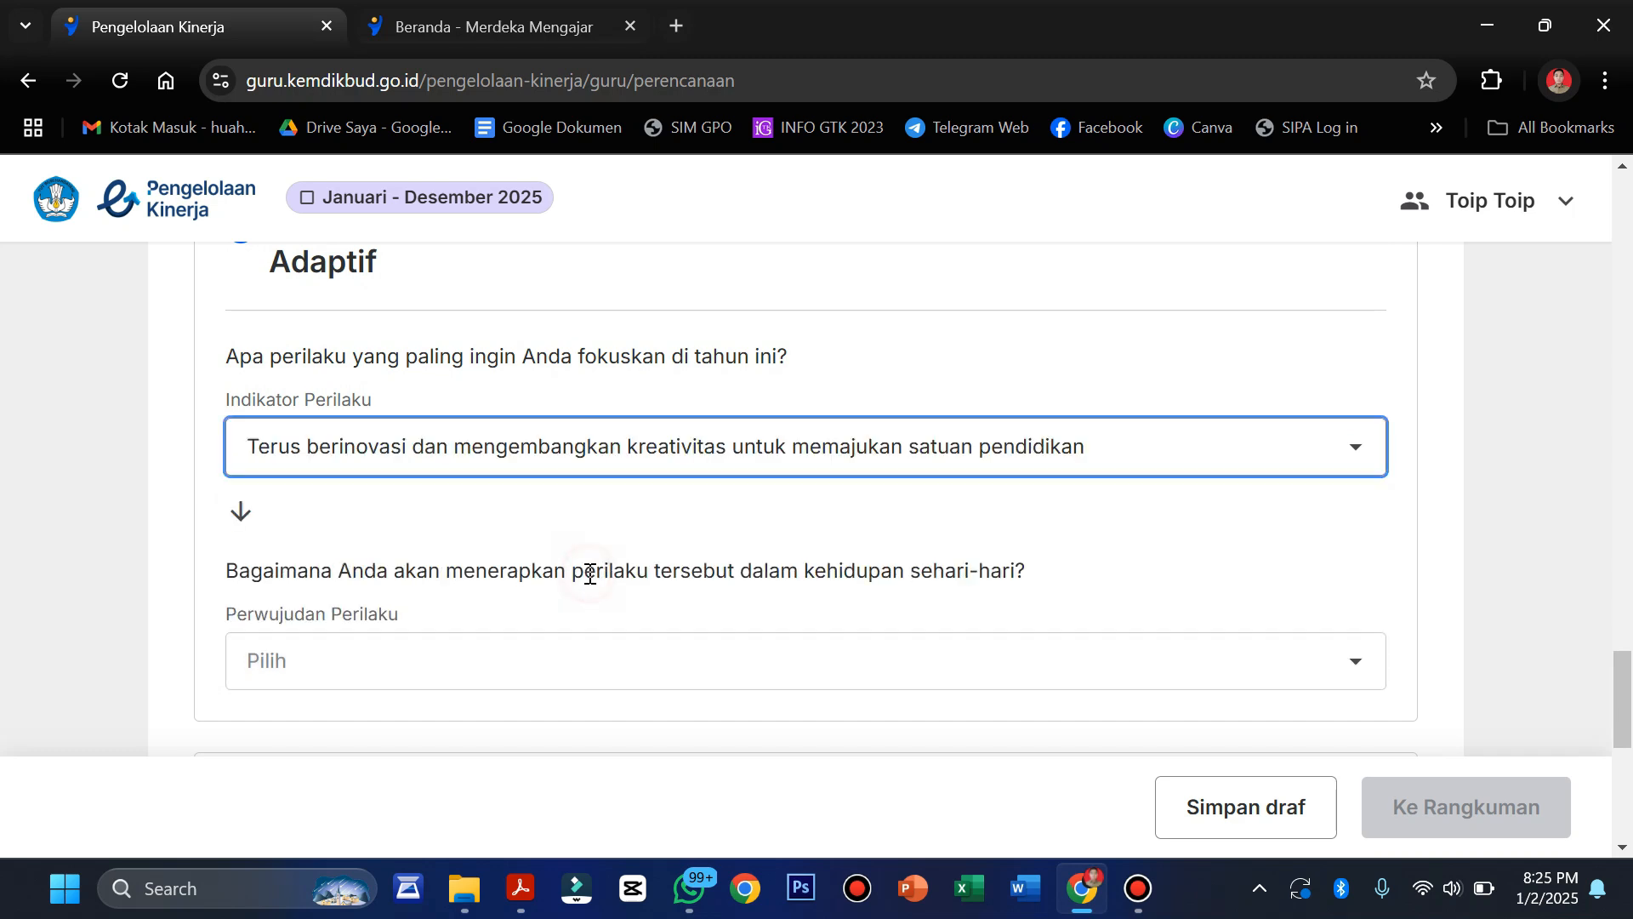
- Set Adaptif's Perwujudan Perilaku to Memanfaatkan teknologi informasi untuk mendukung pekerjaan
scroll(626, 636, down, 1)
scroll(627, 638, up, 1)
scroll(627, 638, down, 1)
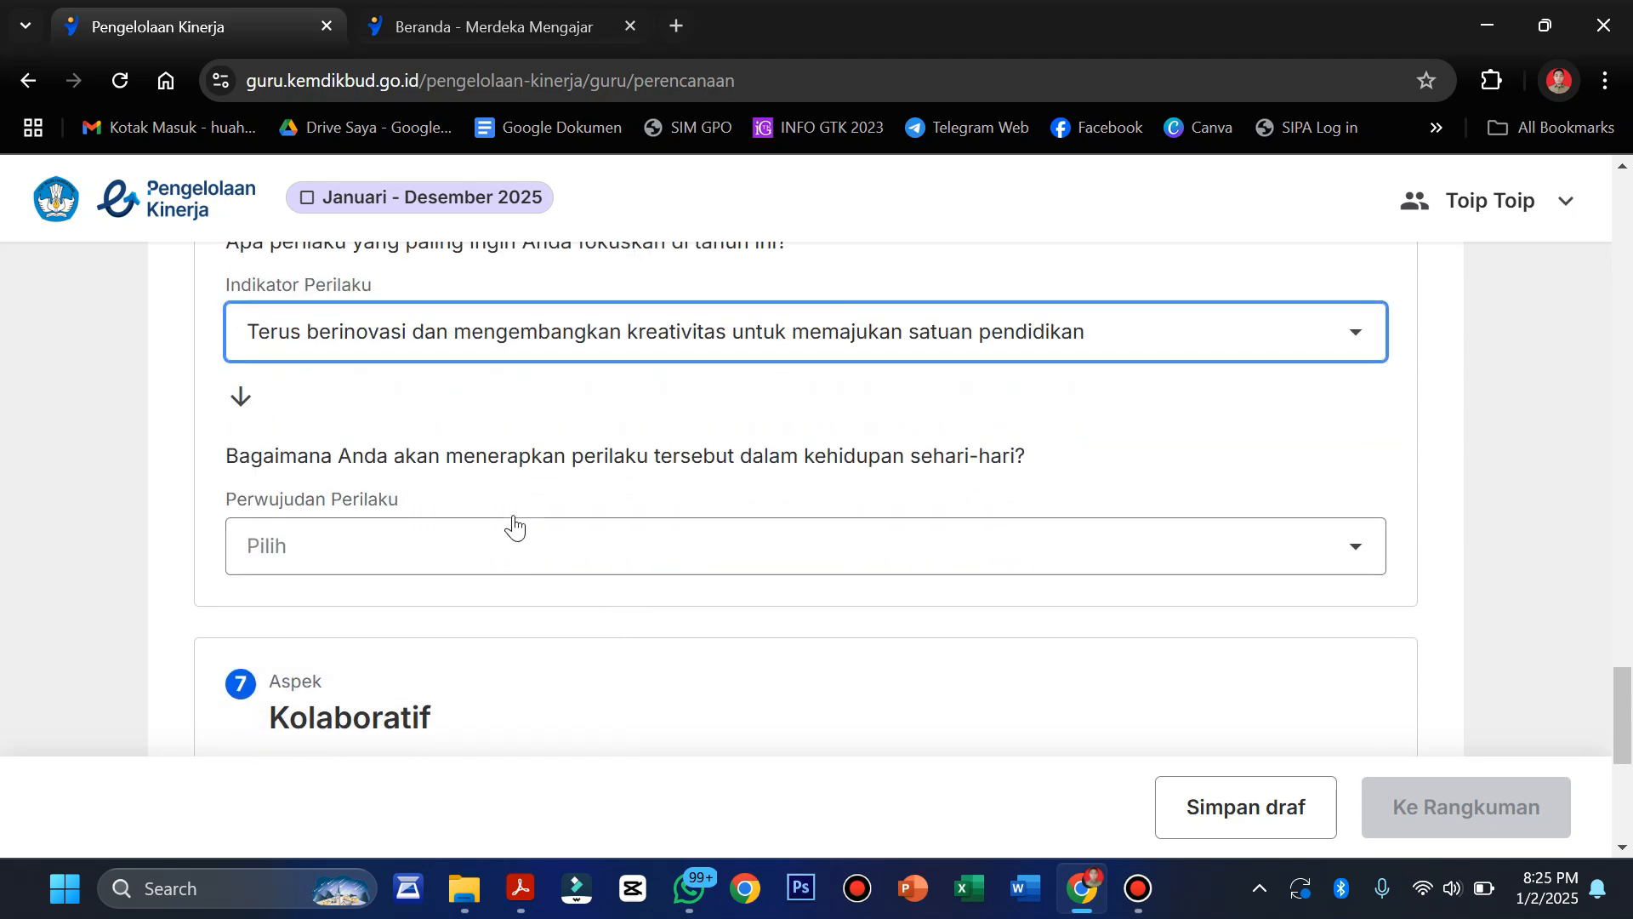
click(508, 547)
scroll(600, 669, down, 1)
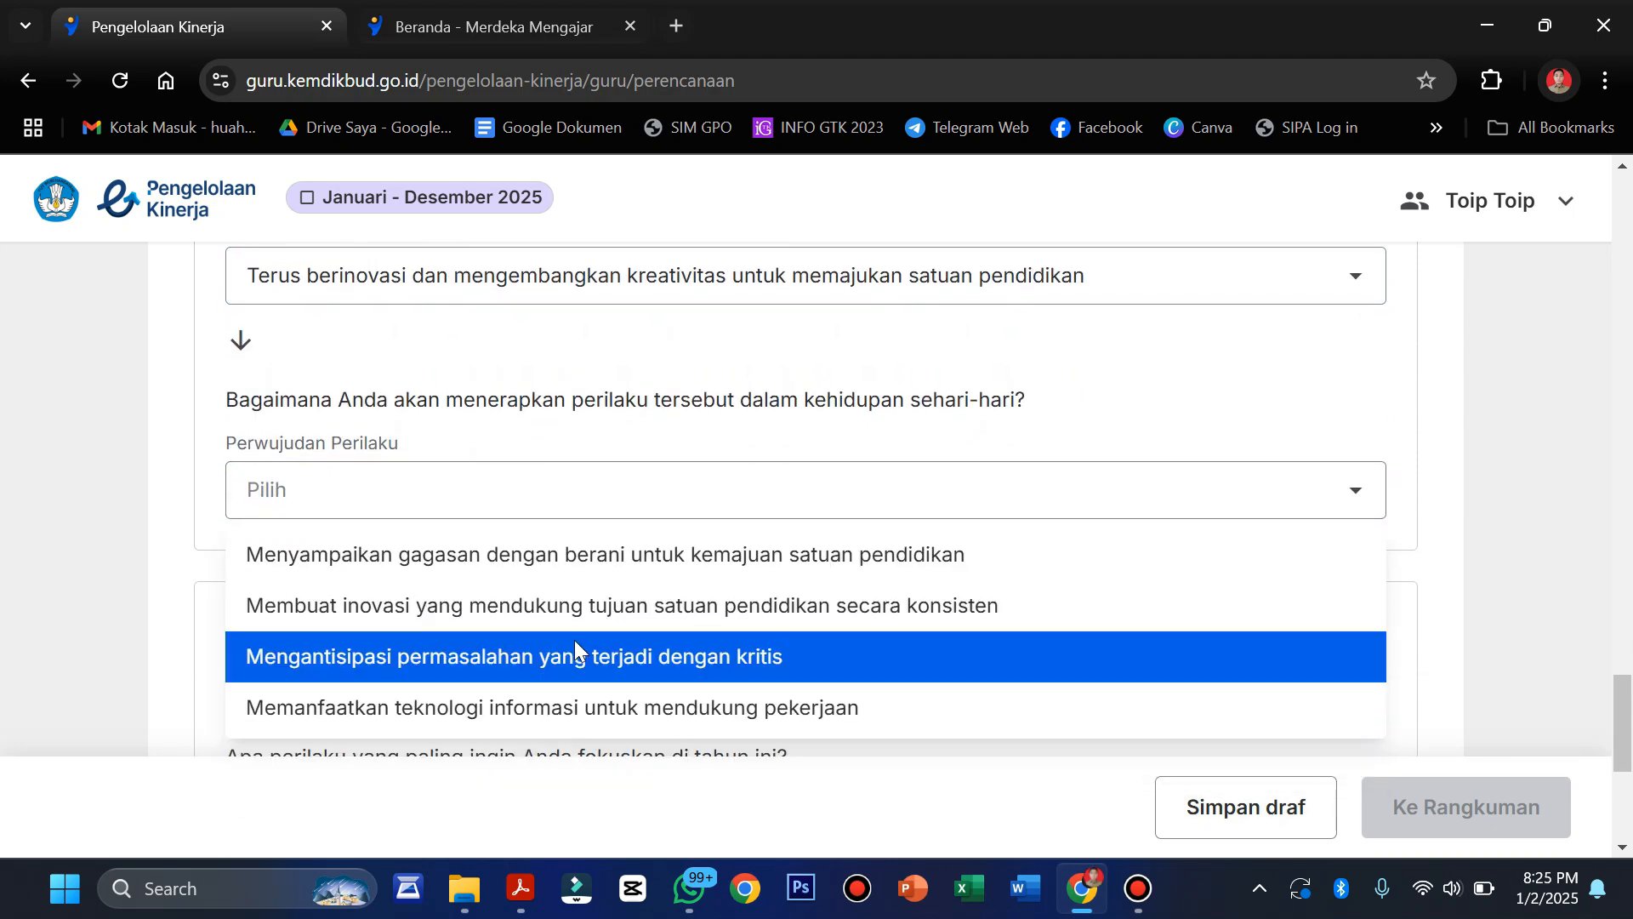
click(604, 713)
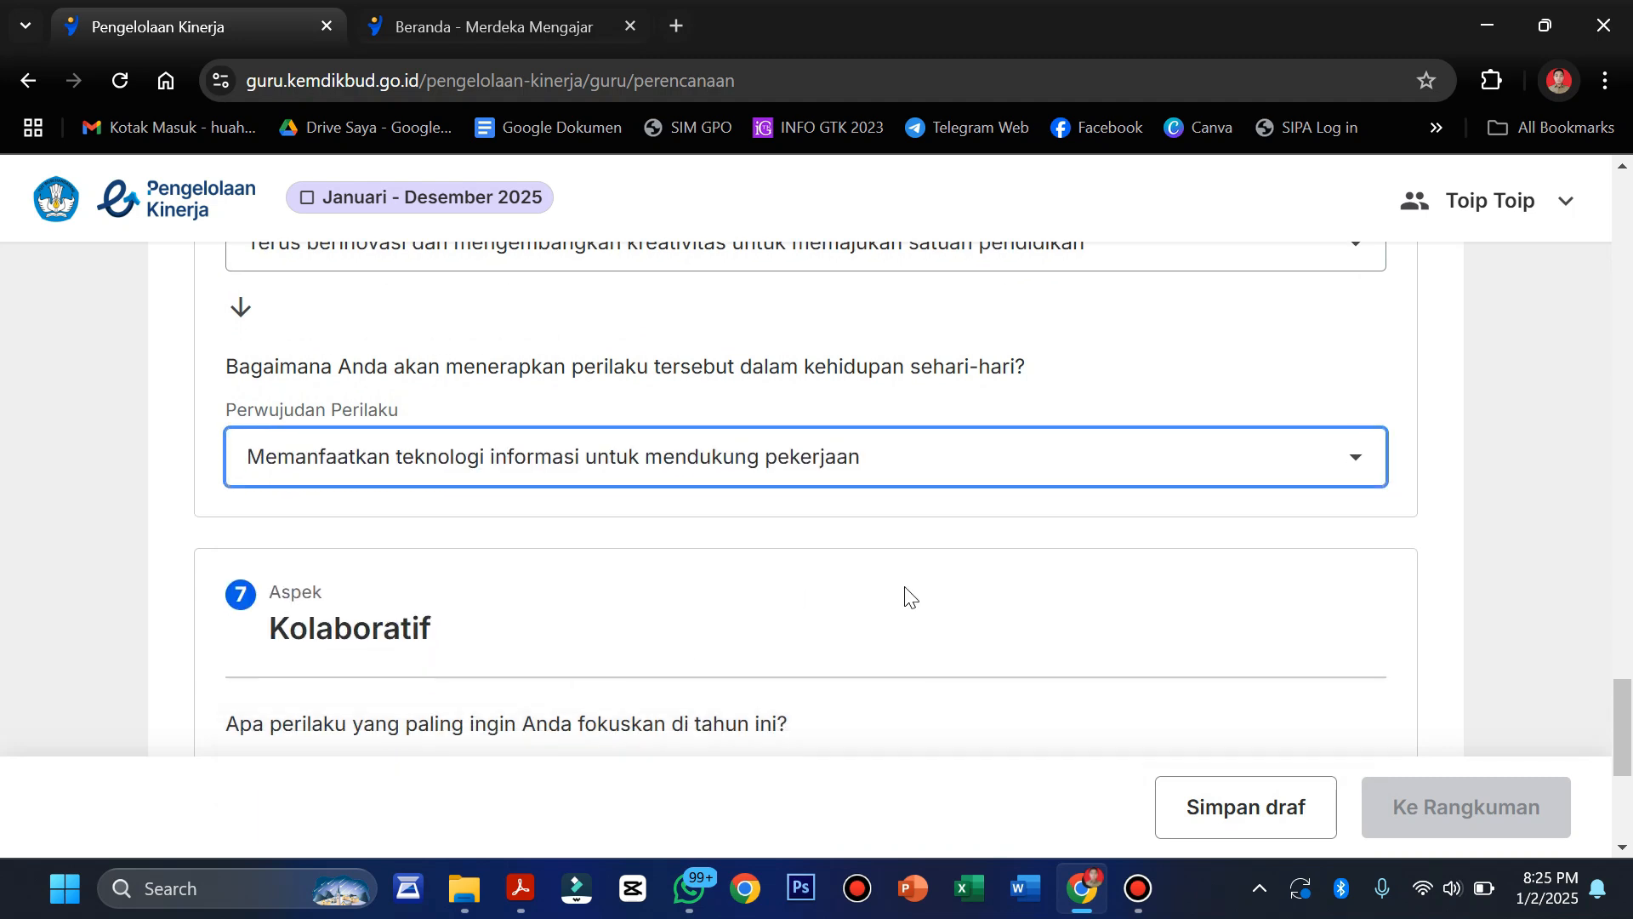
- Set Kolaboratif's indicator to the Bekerja sama secara terbuka option and its Perwujudan Perilaku to the Bersinergi dengan peserta didik, rekan sejawat option
scroll(909, 596, down, 4)
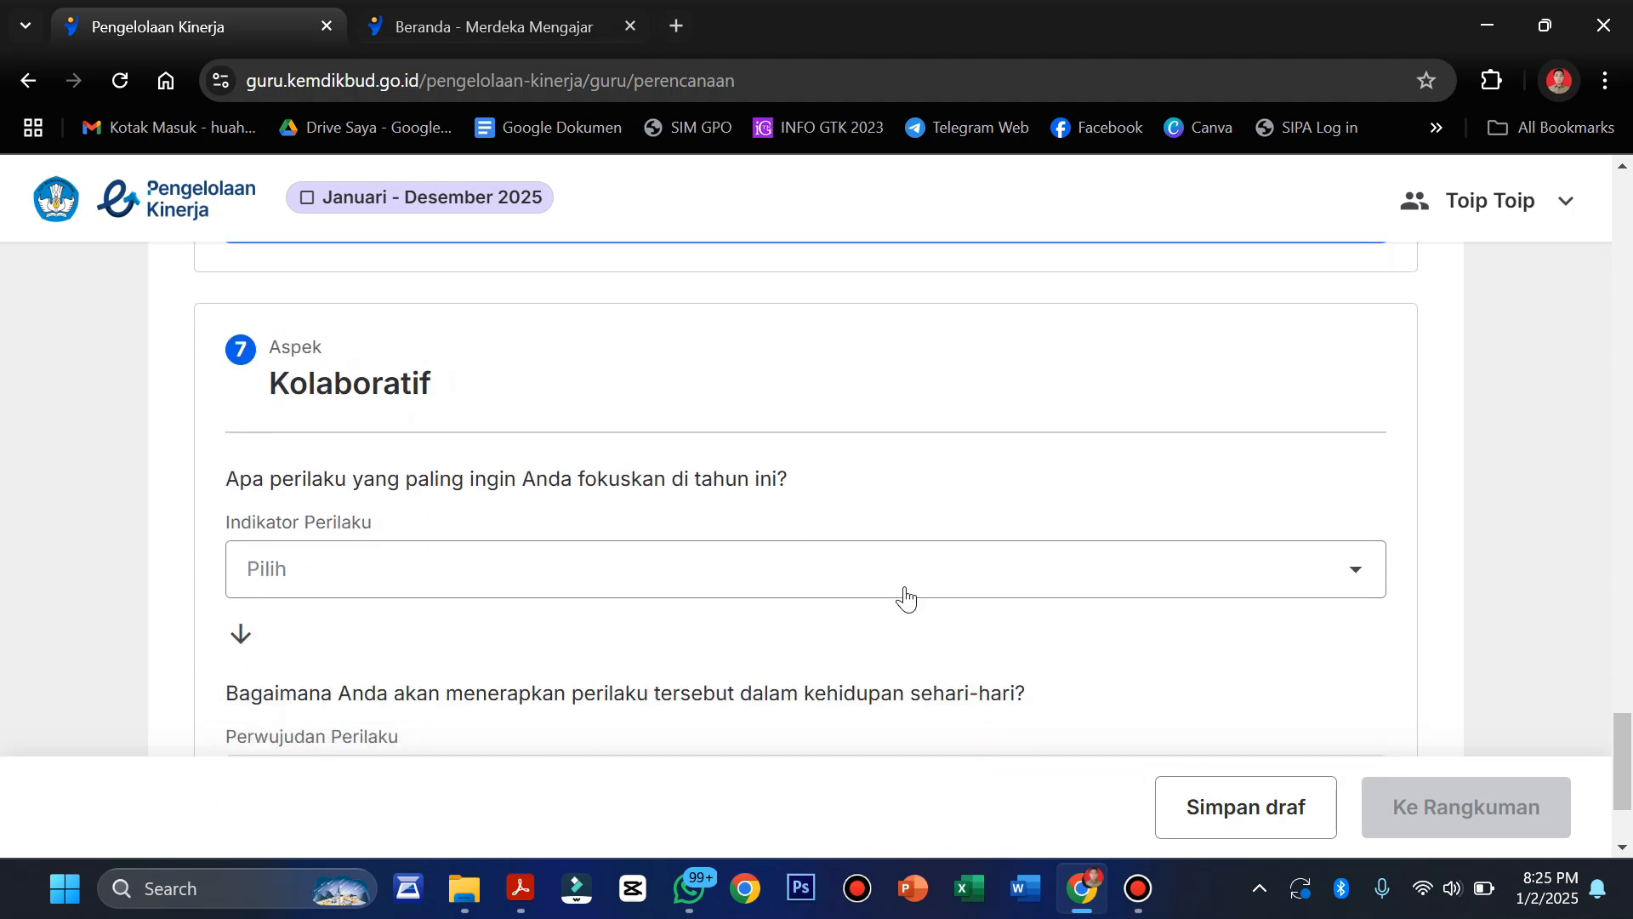
click(660, 513)
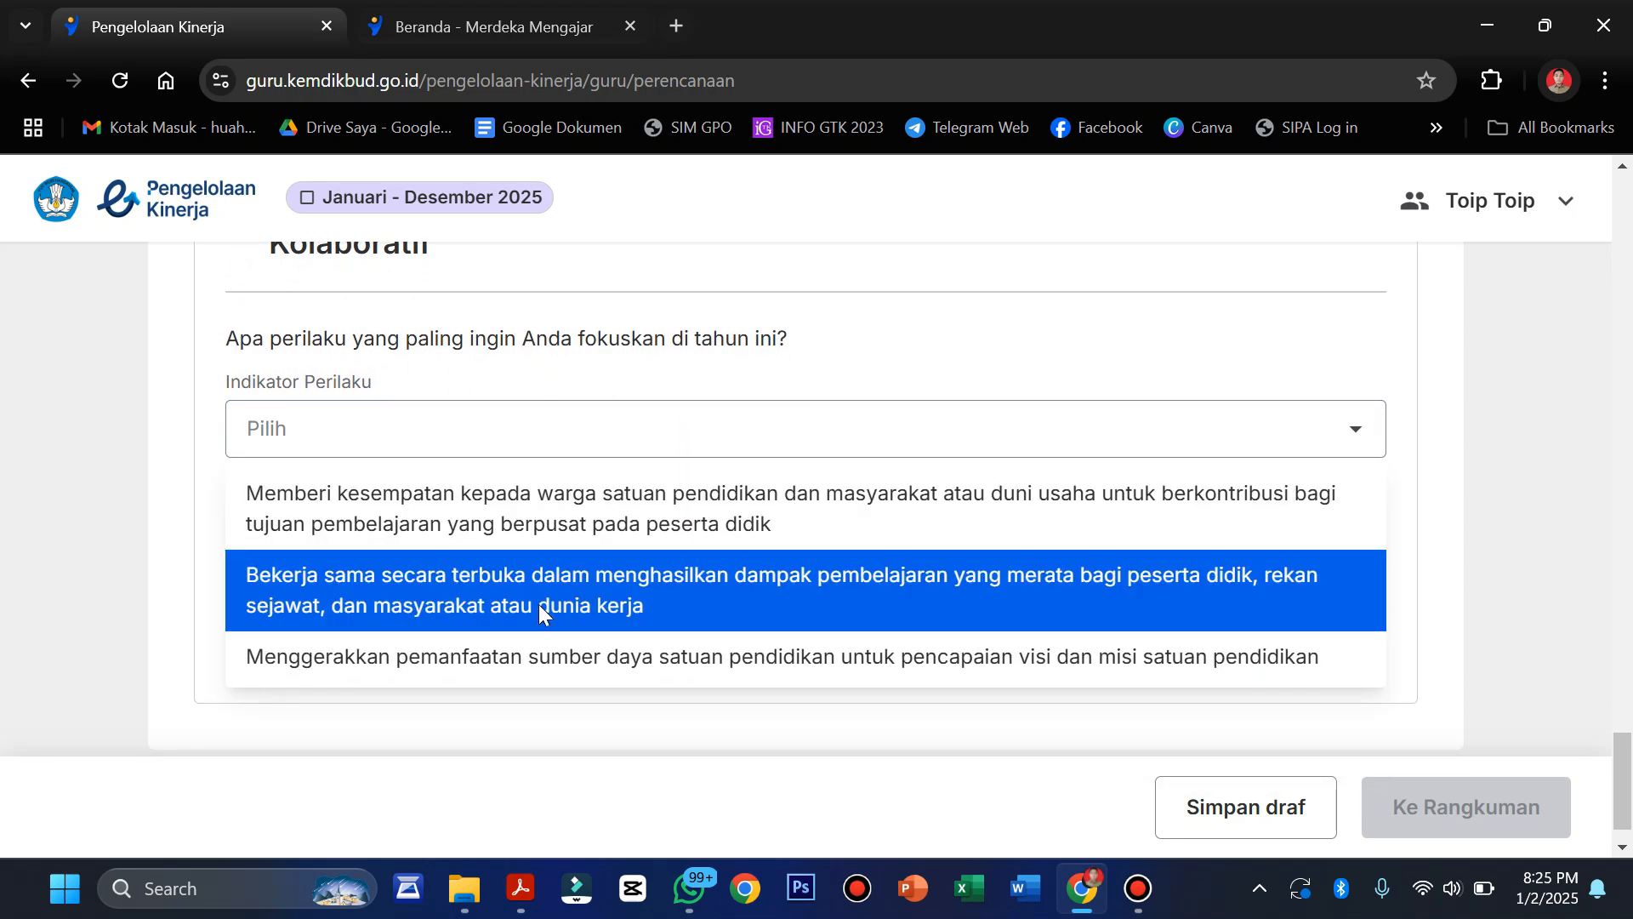
click(538, 604)
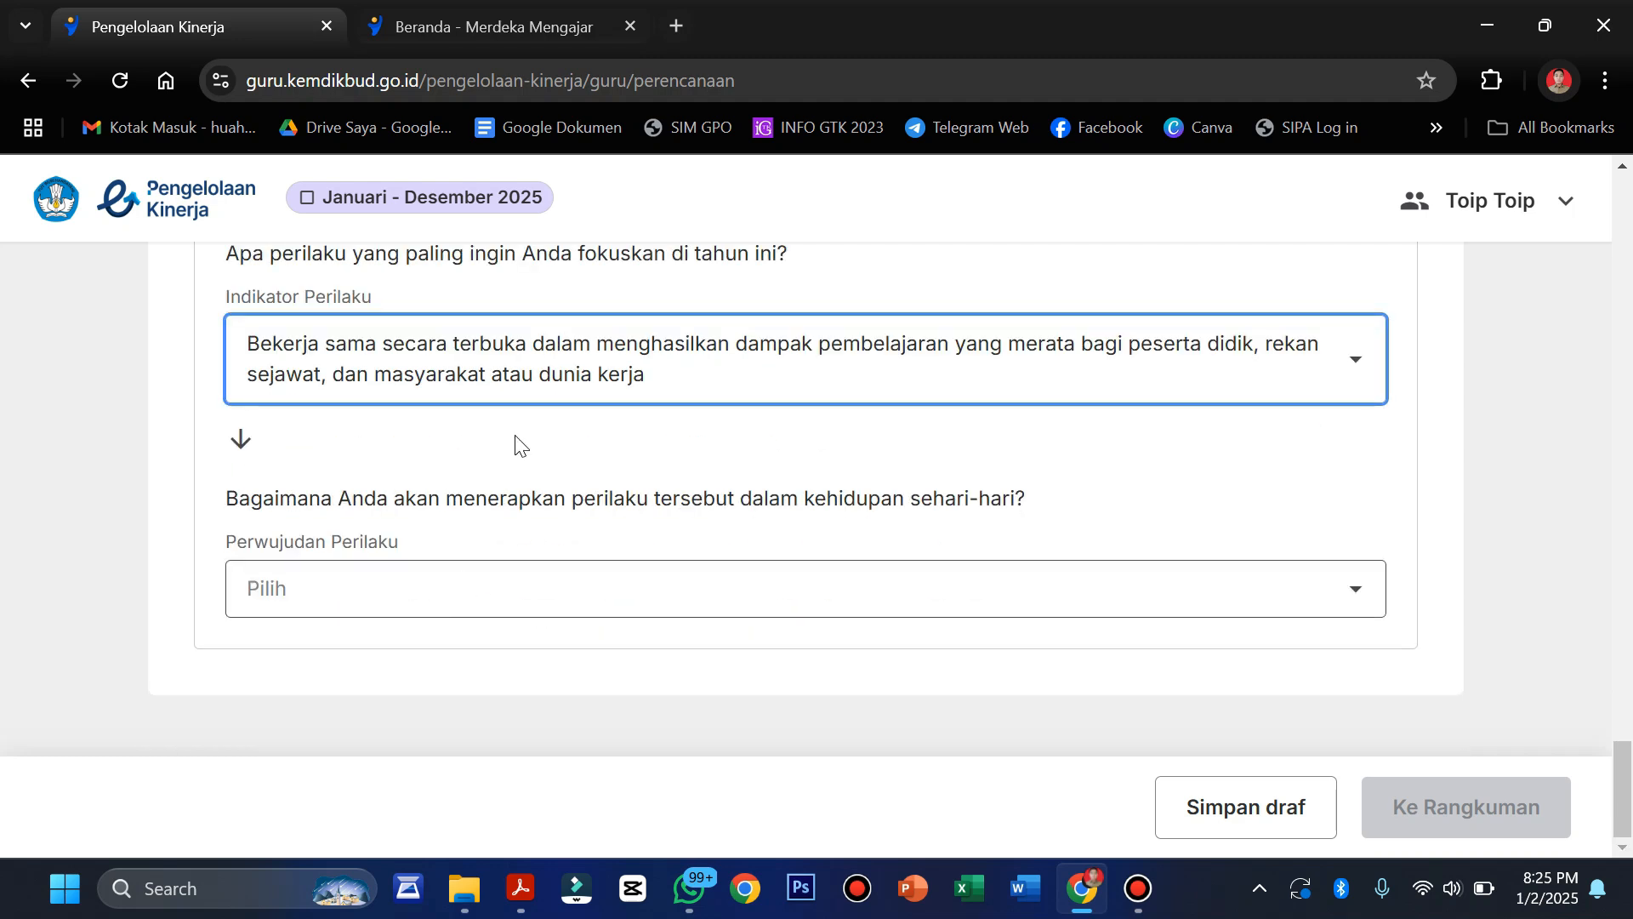
click(544, 364)
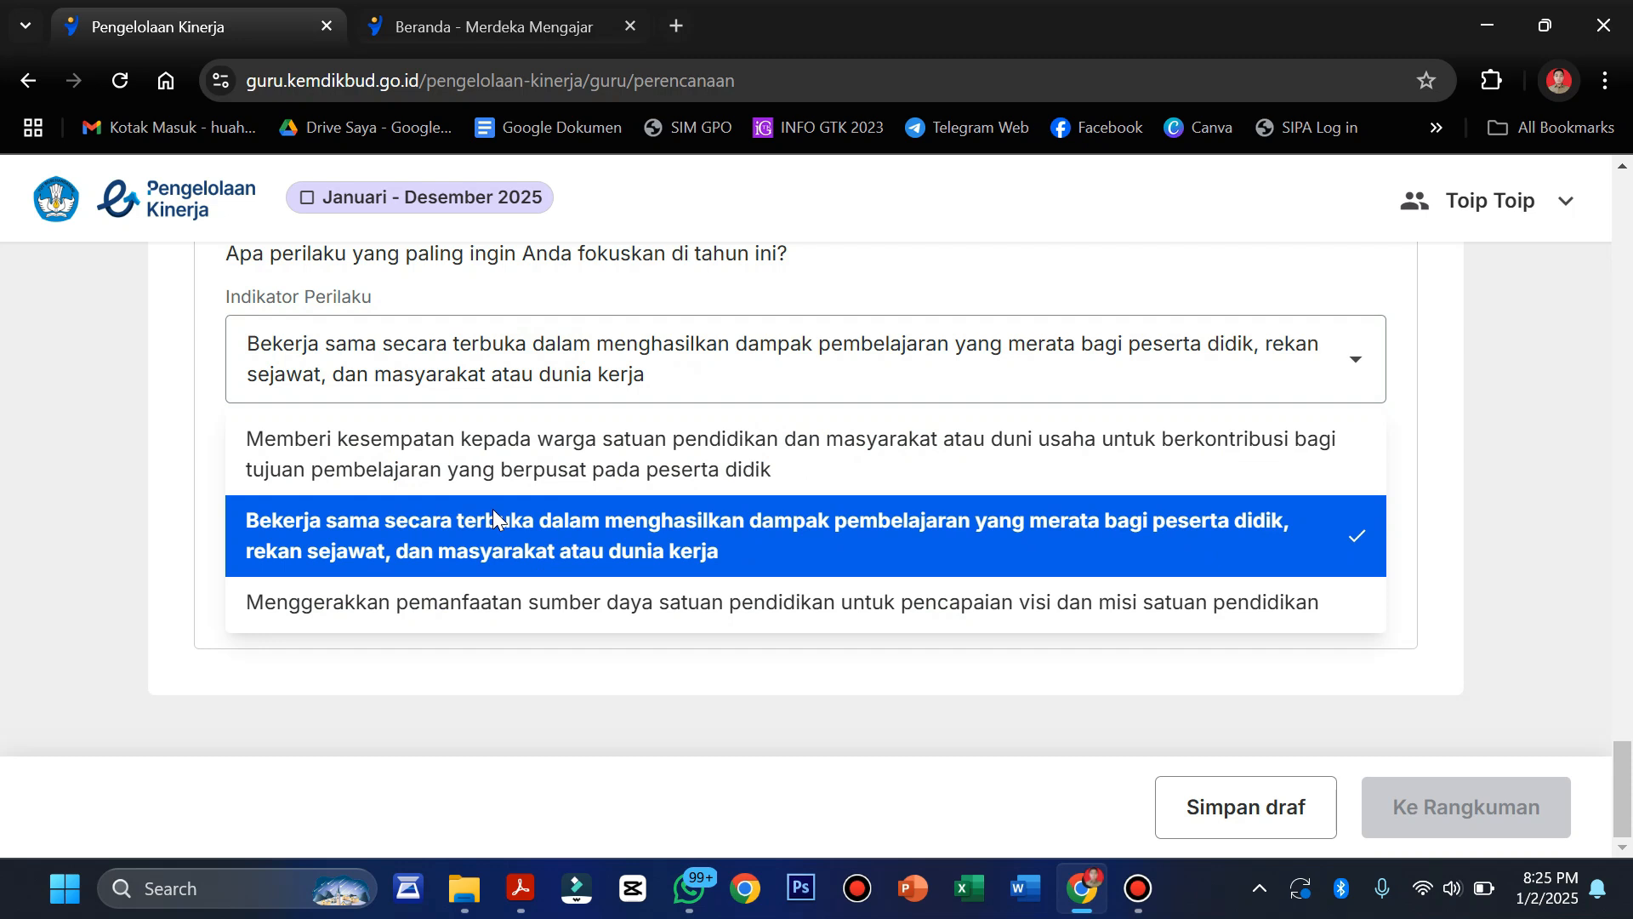
click(491, 521)
click(453, 606)
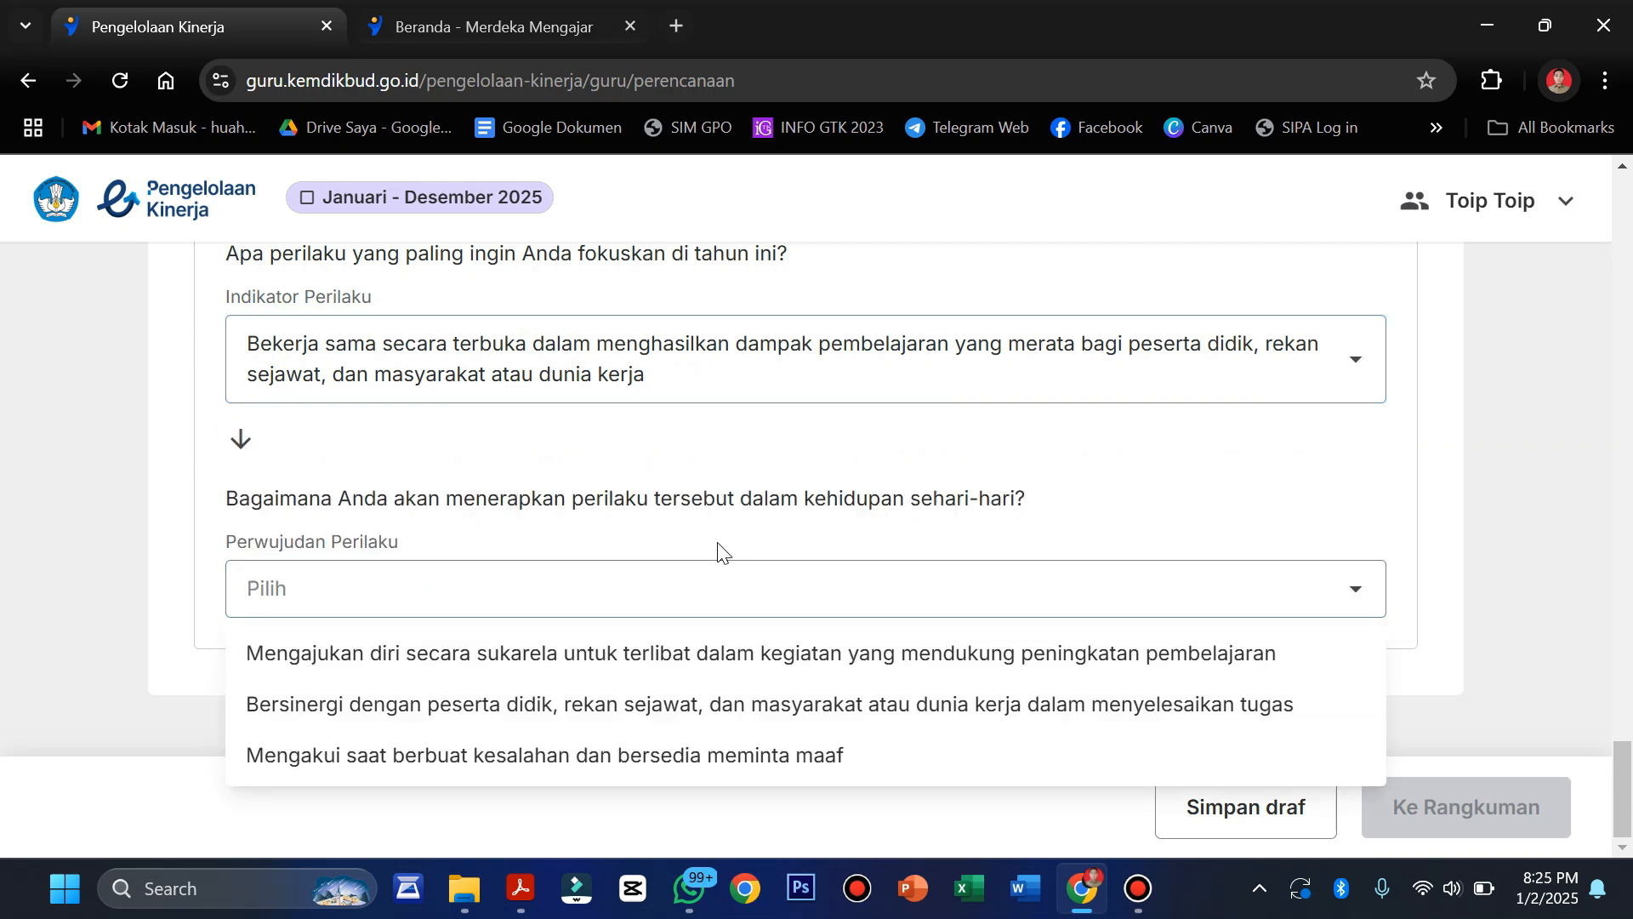
click(431, 706)
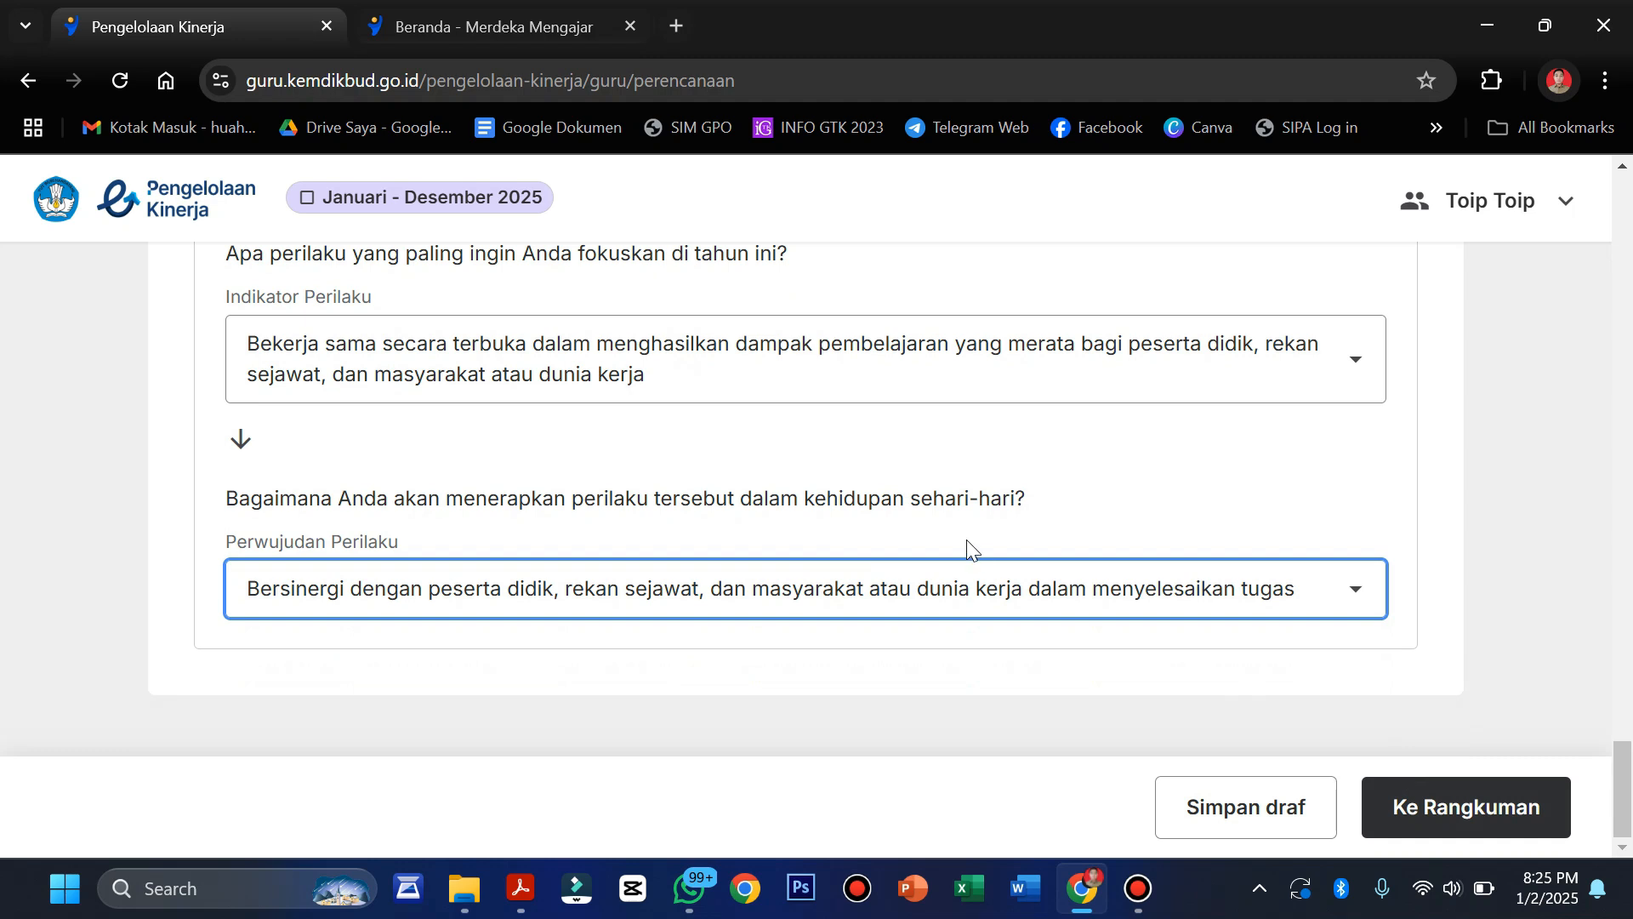
- Look back over the Perilaku Kerja choices and continue to the Rangkuman stage
scroll(968, 549, down, 3)
scroll(967, 549, up, 15)
scroll(968, 548, down, 5)
scroll(967, 548, down, 12)
click(1497, 821)
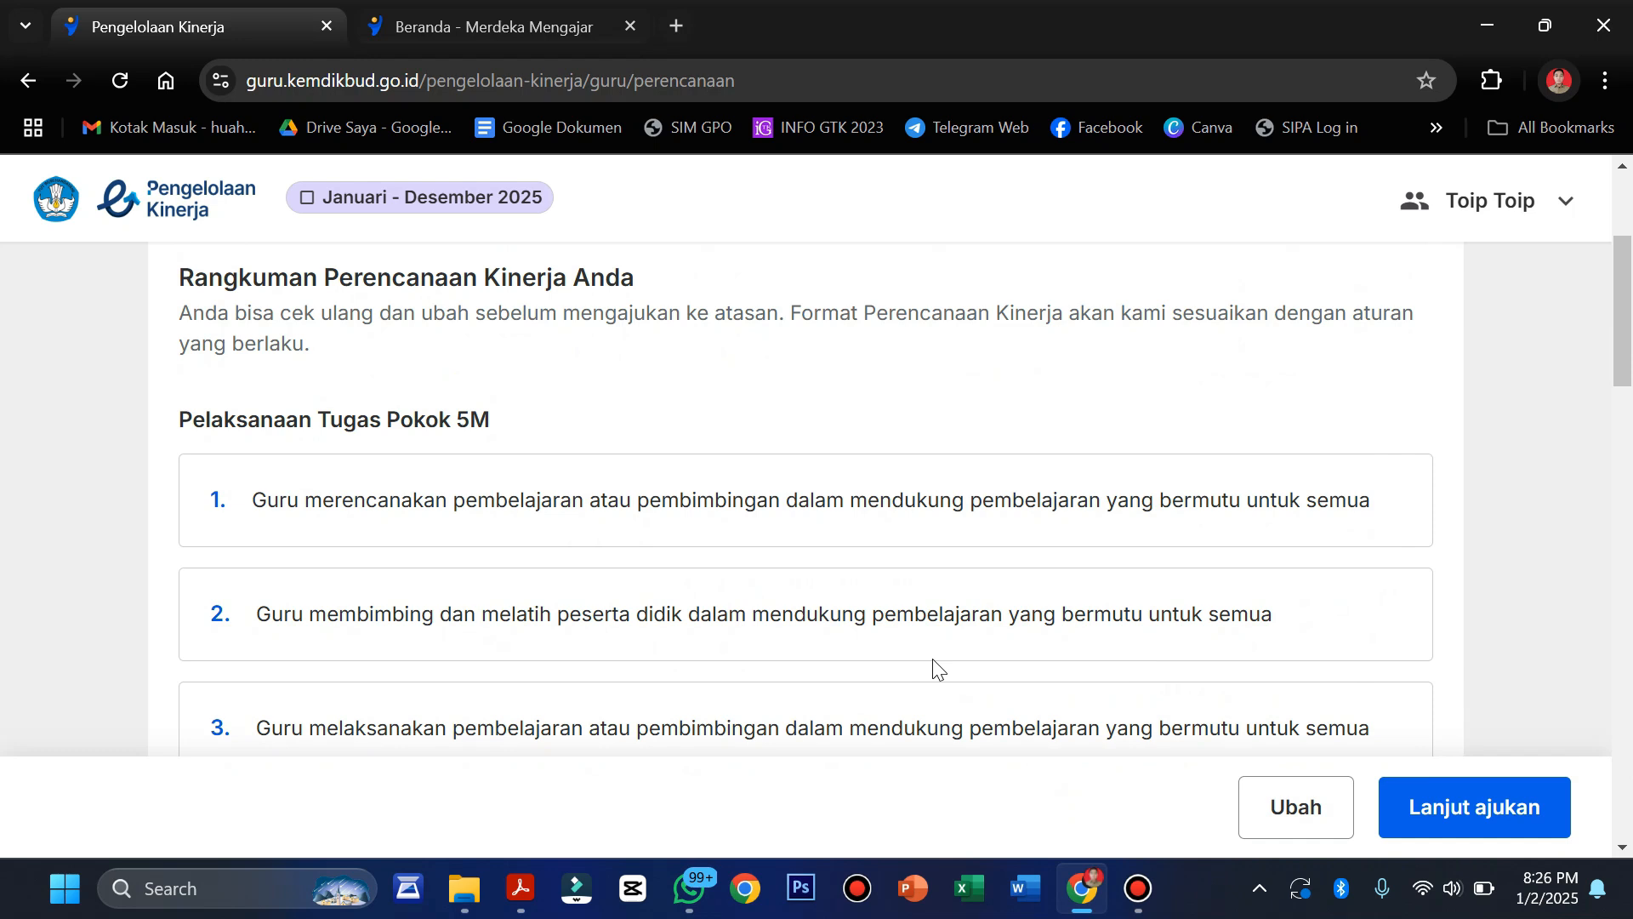
- Review the Rangkuman Perencanaan Kinerja, from the Pelaksanaan Tugas Pokok 5M items through the indicators and behaviours chosen for each Perilaku Kerja aspect
scroll(685, 493, down, 2)
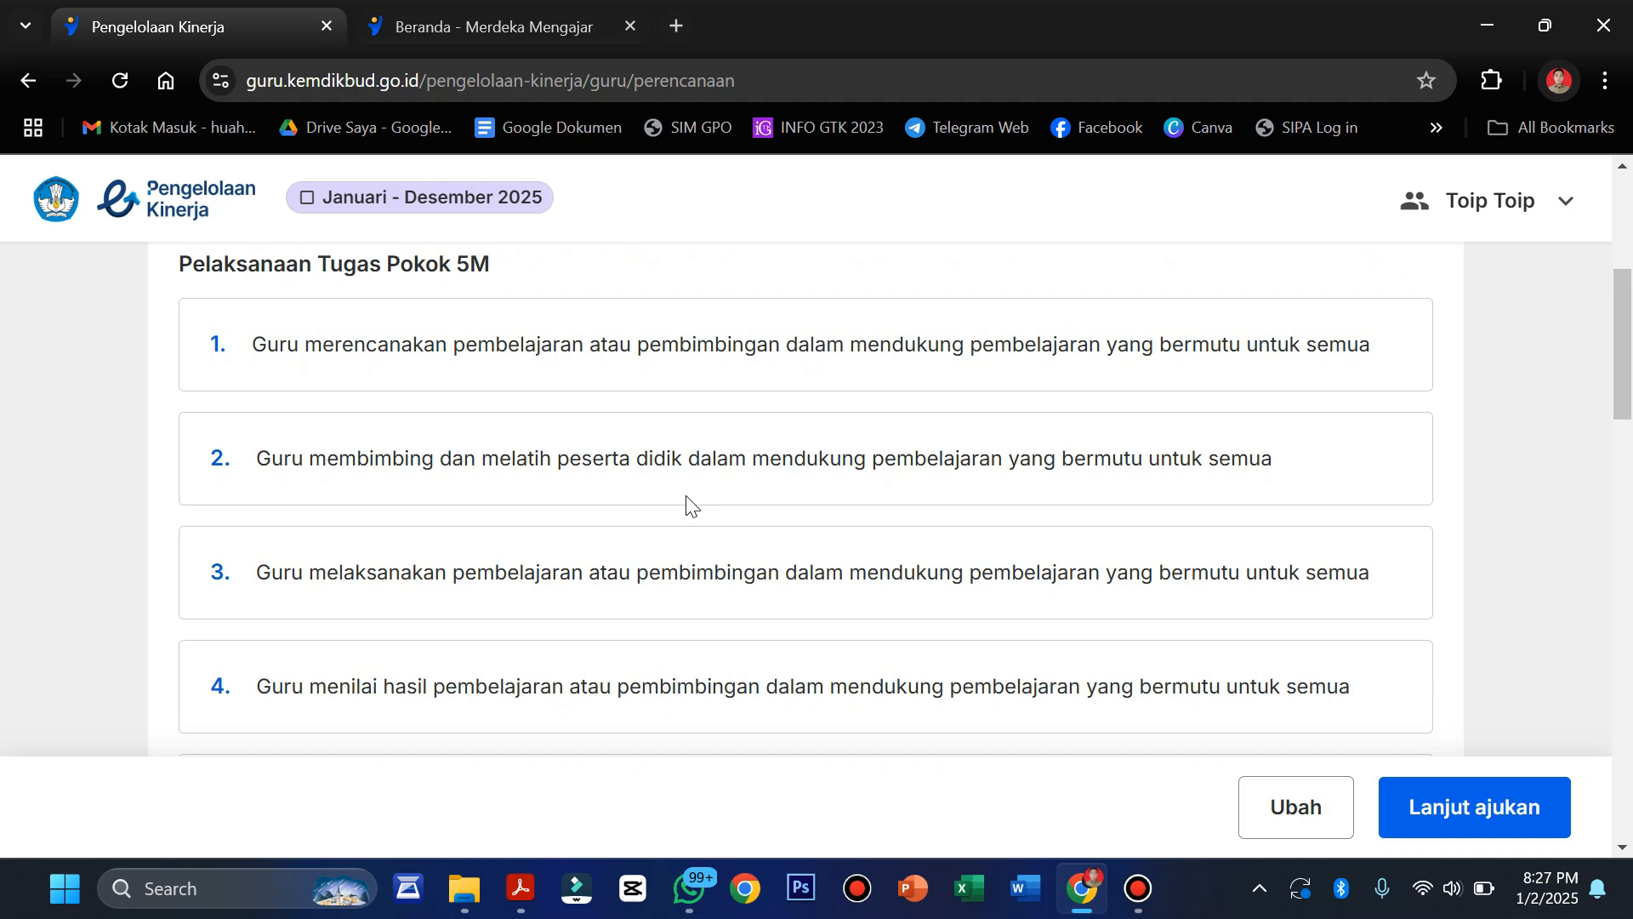
scroll(688, 503, down, 1)
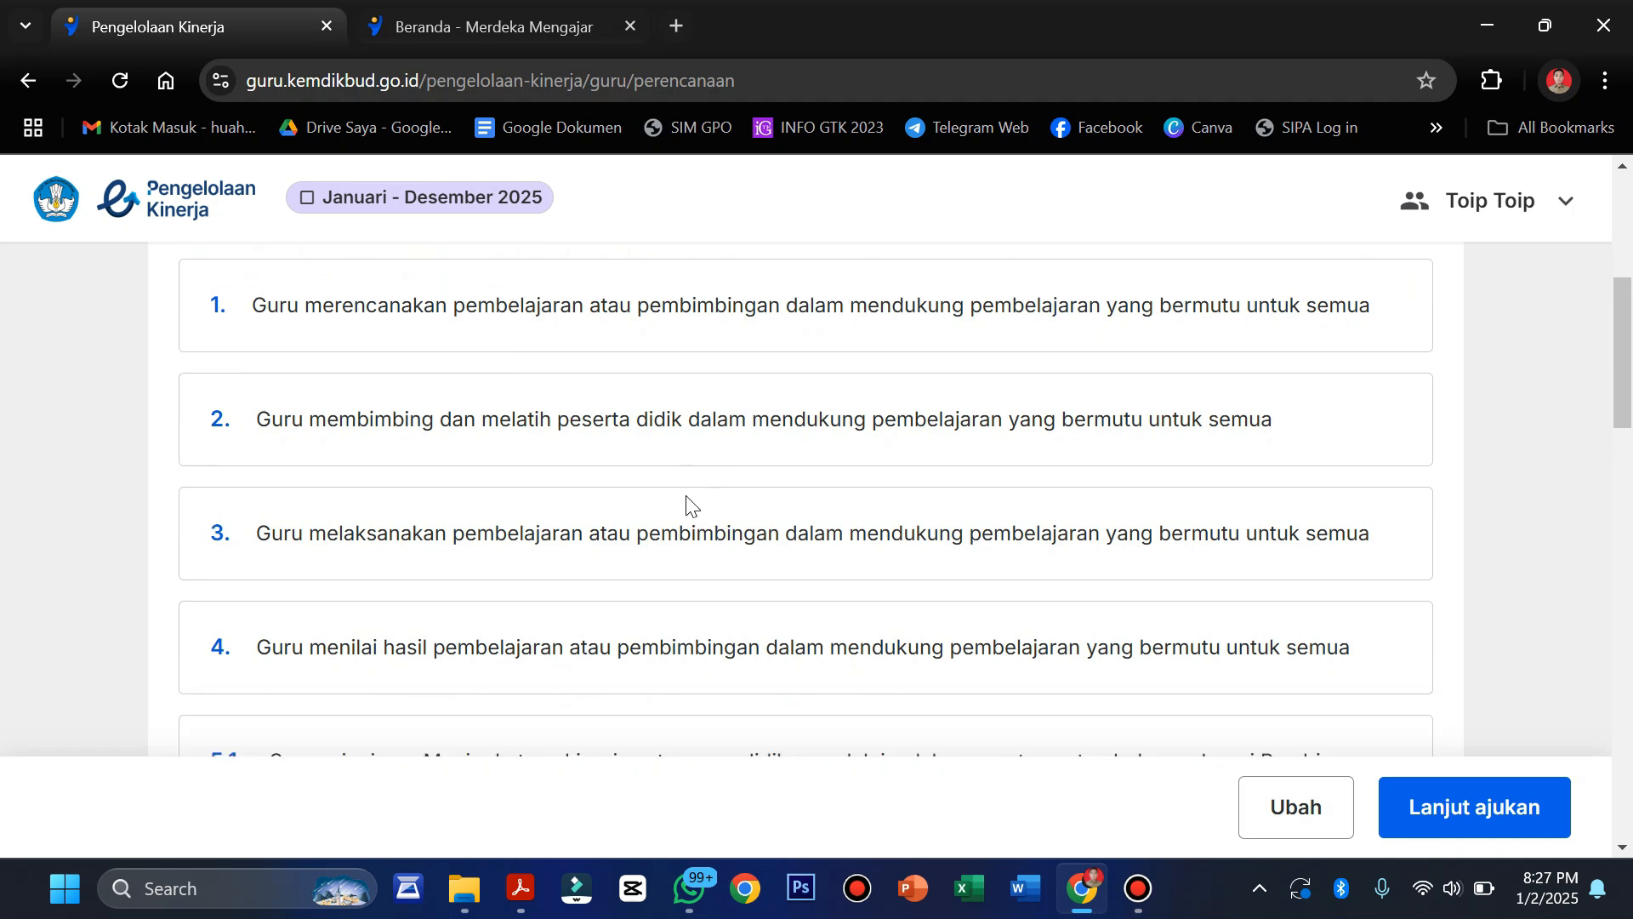
scroll(540, 453, up, 2)
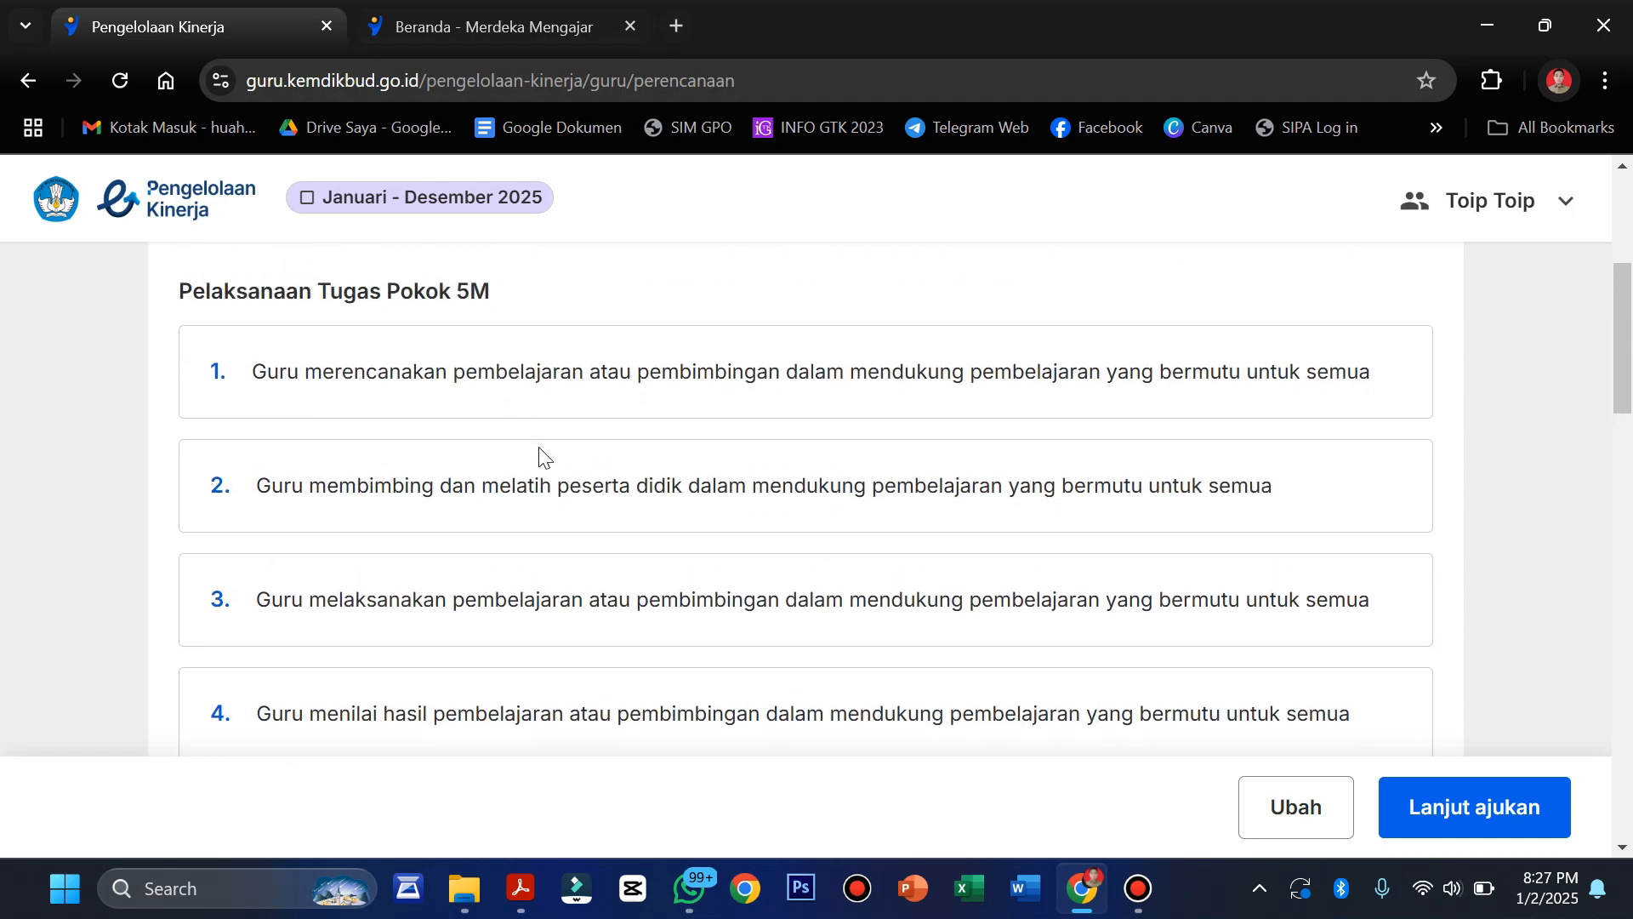
scroll(539, 454, up, 1)
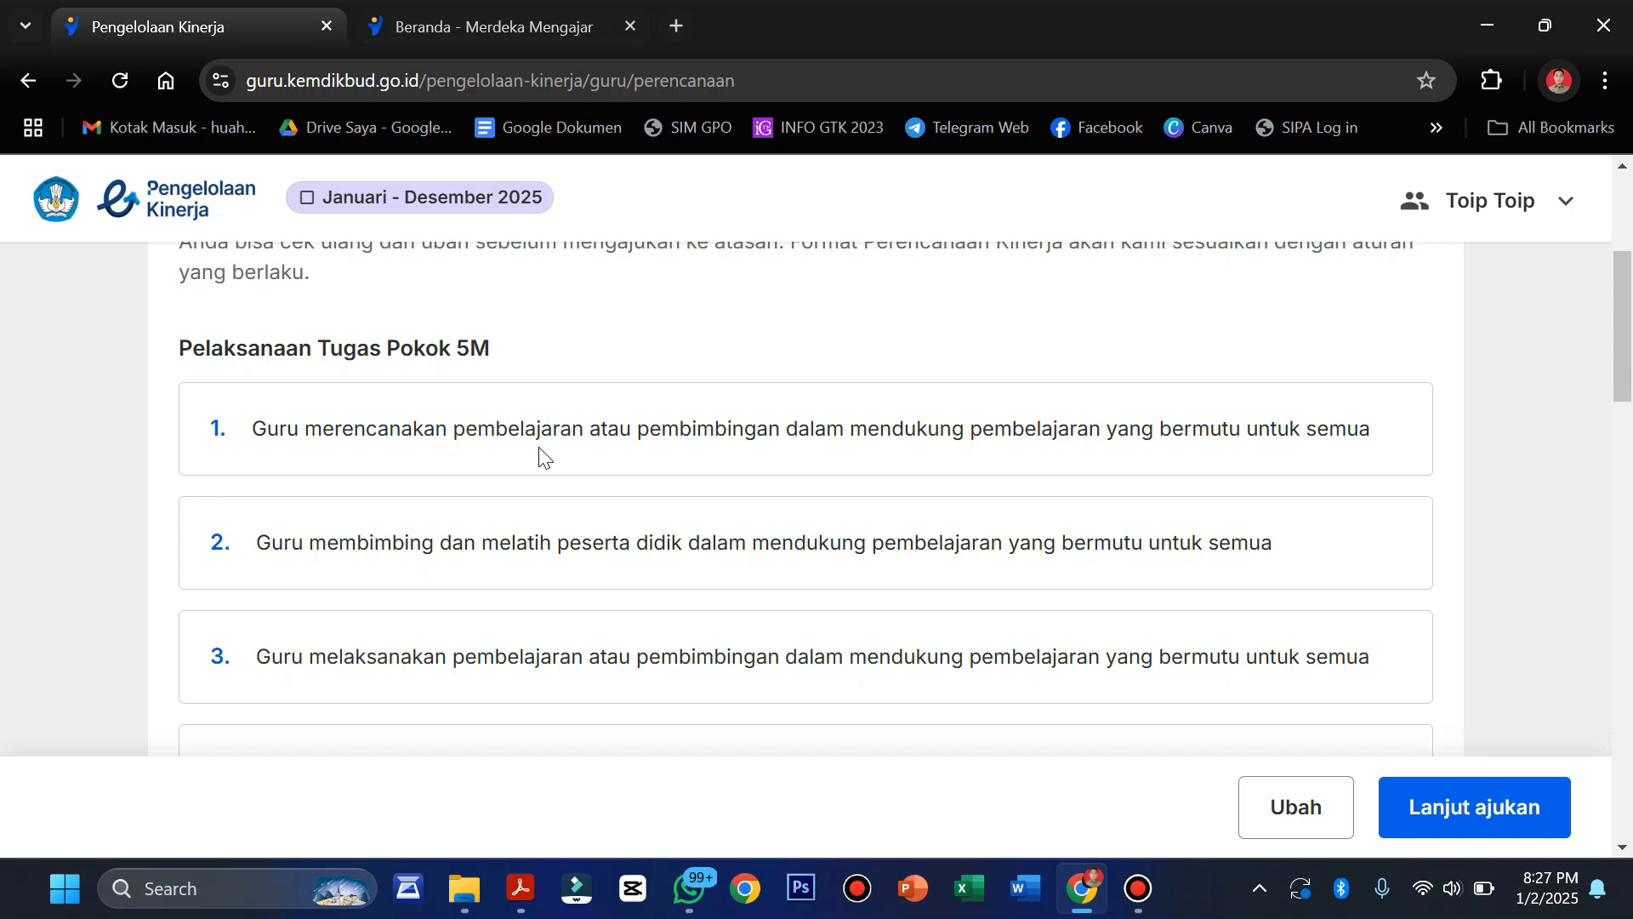
scroll(540, 453, down, 10)
scroll(540, 449, up, 3)
scroll(540, 447, down, 4)
scroll(448, 474, up, 2)
scroll(661, 475, down, 6)
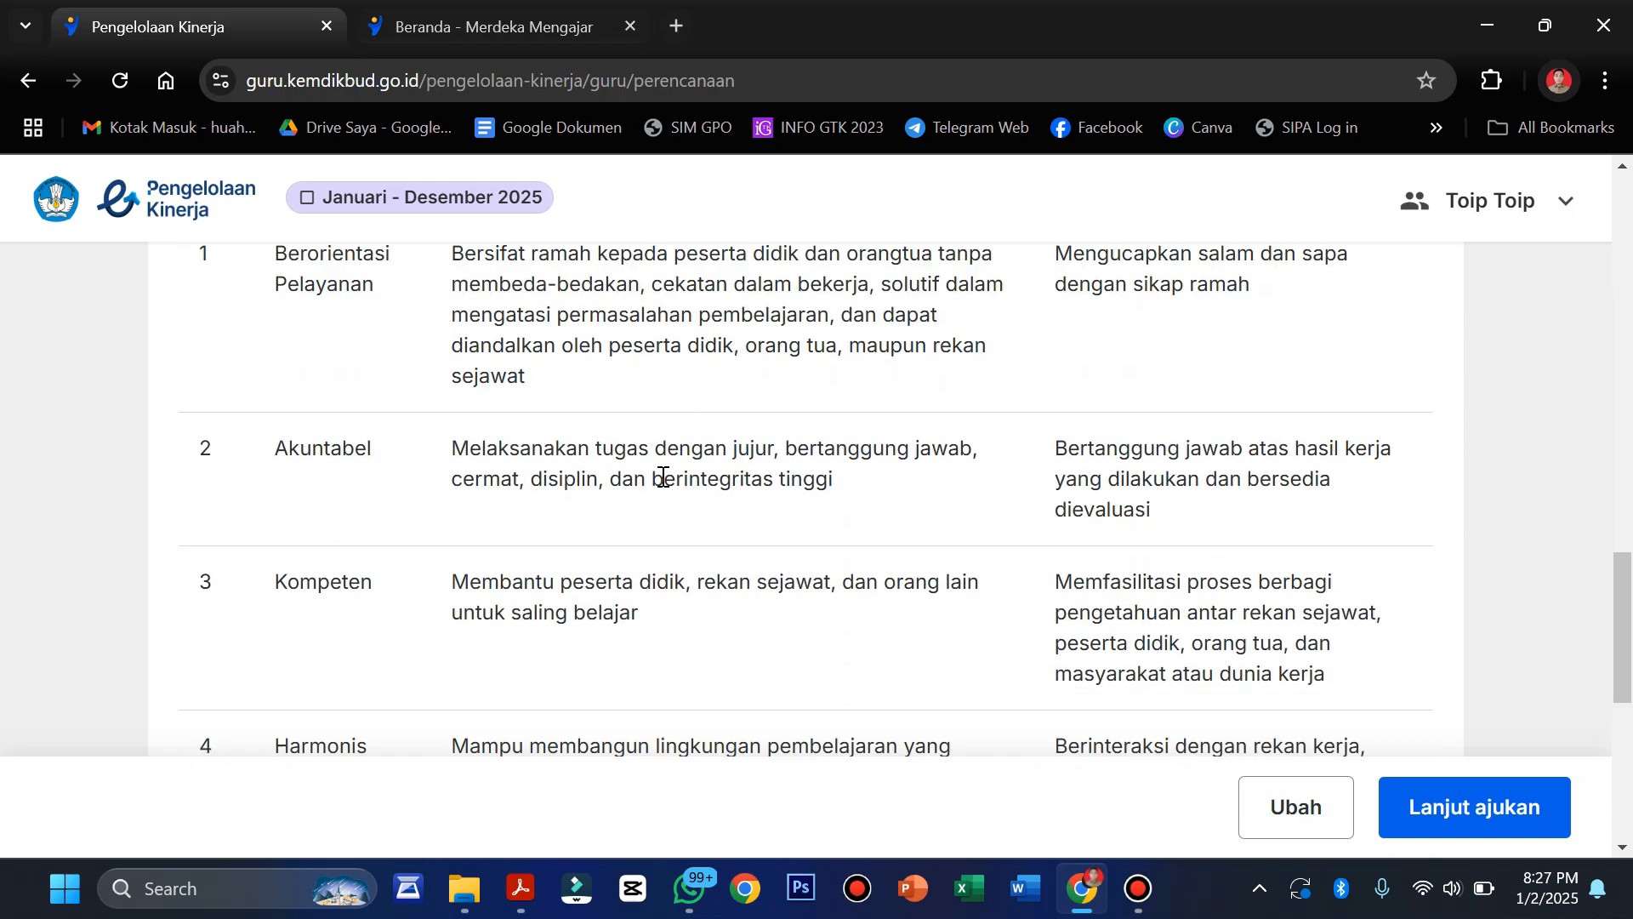
scroll(663, 477, down, 8)
scroll(662, 477, up, 15)
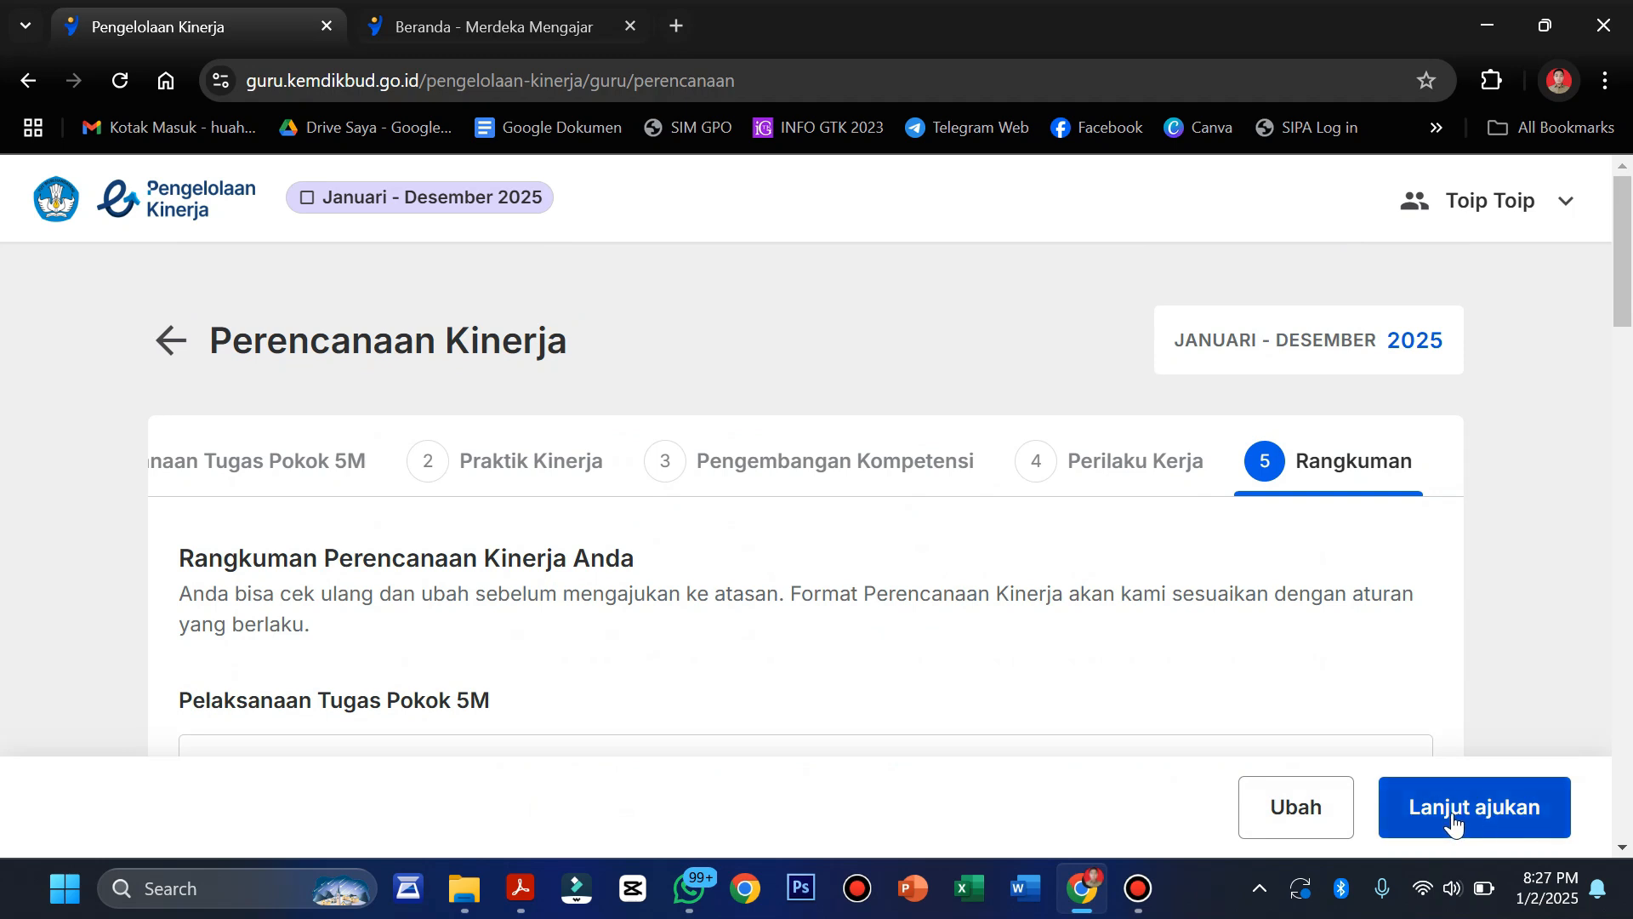
scroll(1191, 629, down, 1)
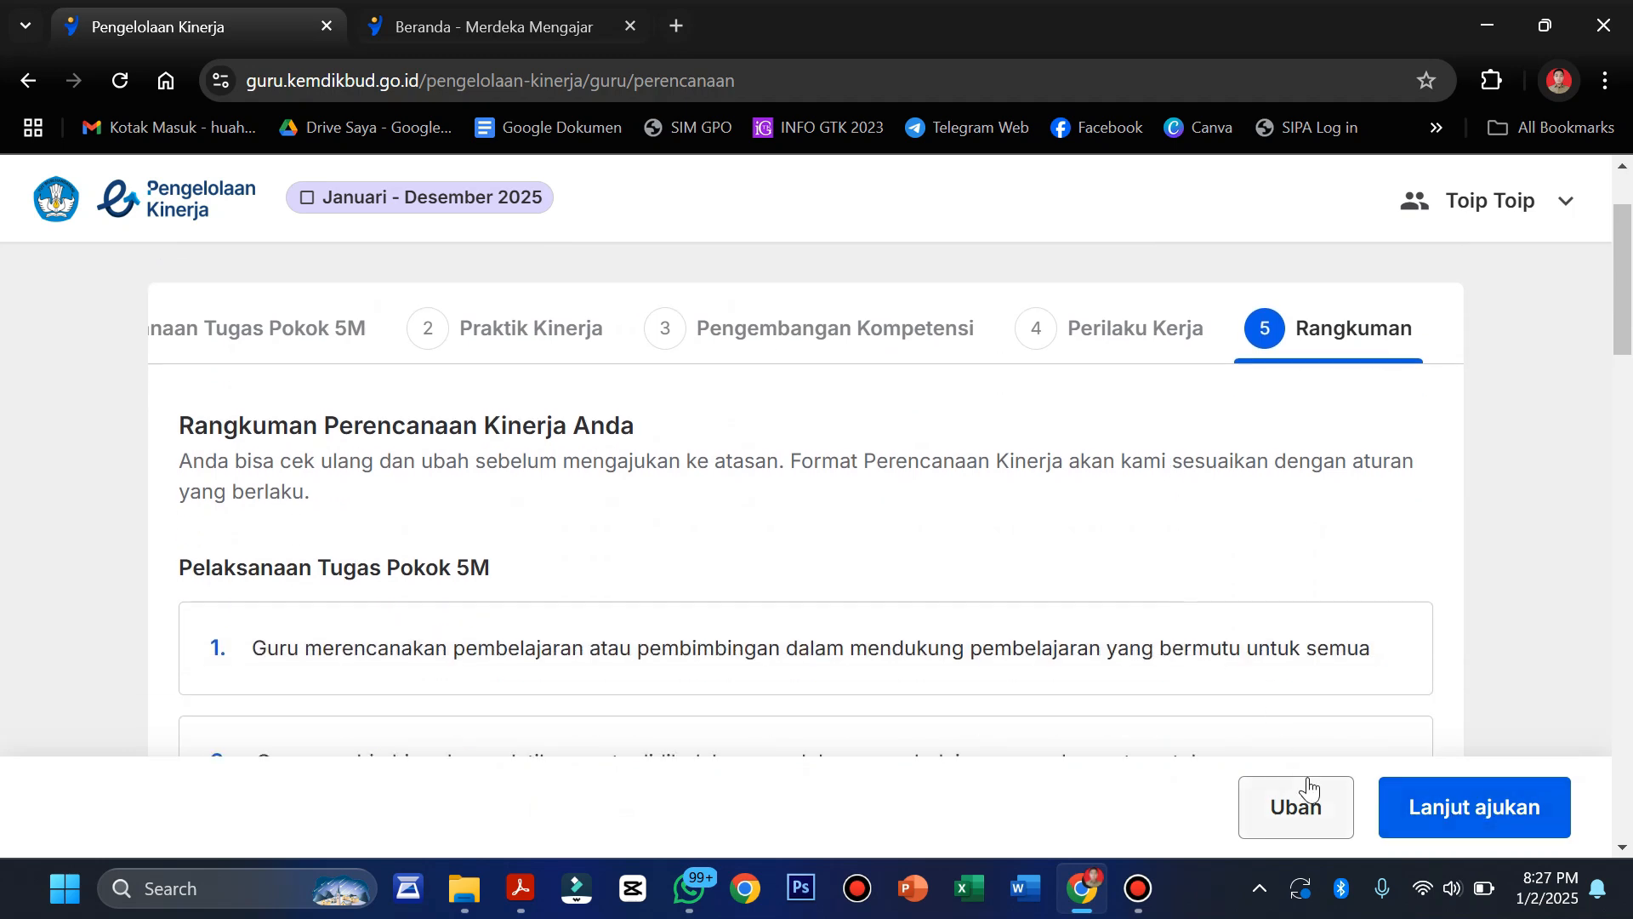
- Proceed to the submission prompt for the Perencanaan Kinerja and save the plan as a draft instead of submitting it to the supervisor
click(1477, 813)
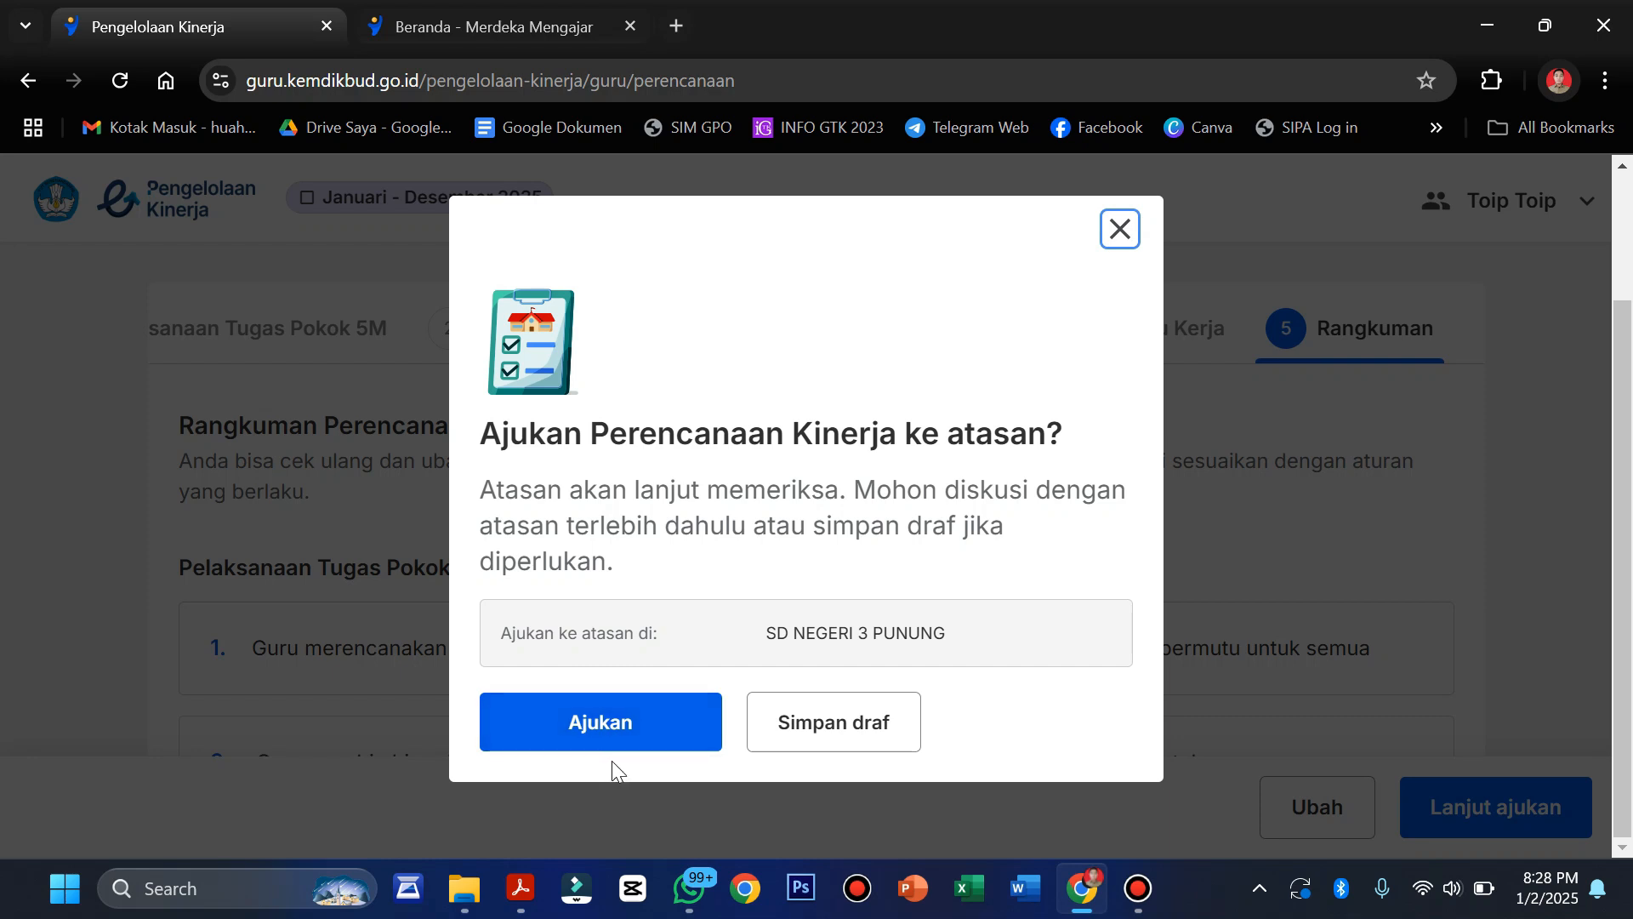
click(835, 732)
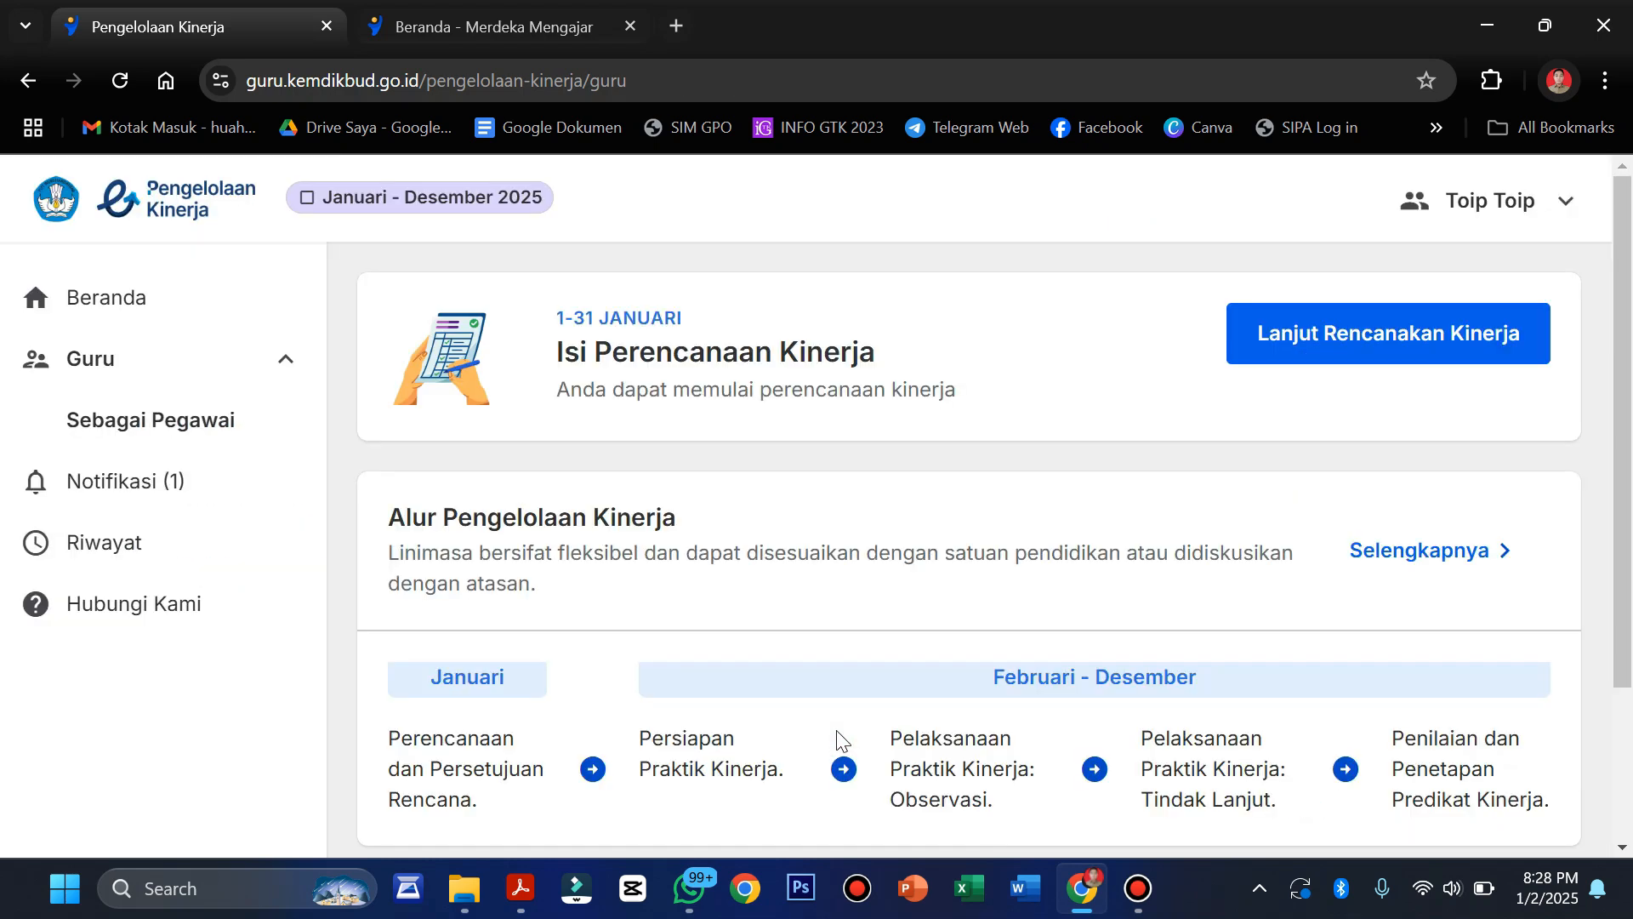
scroll(838, 742, down, 1)
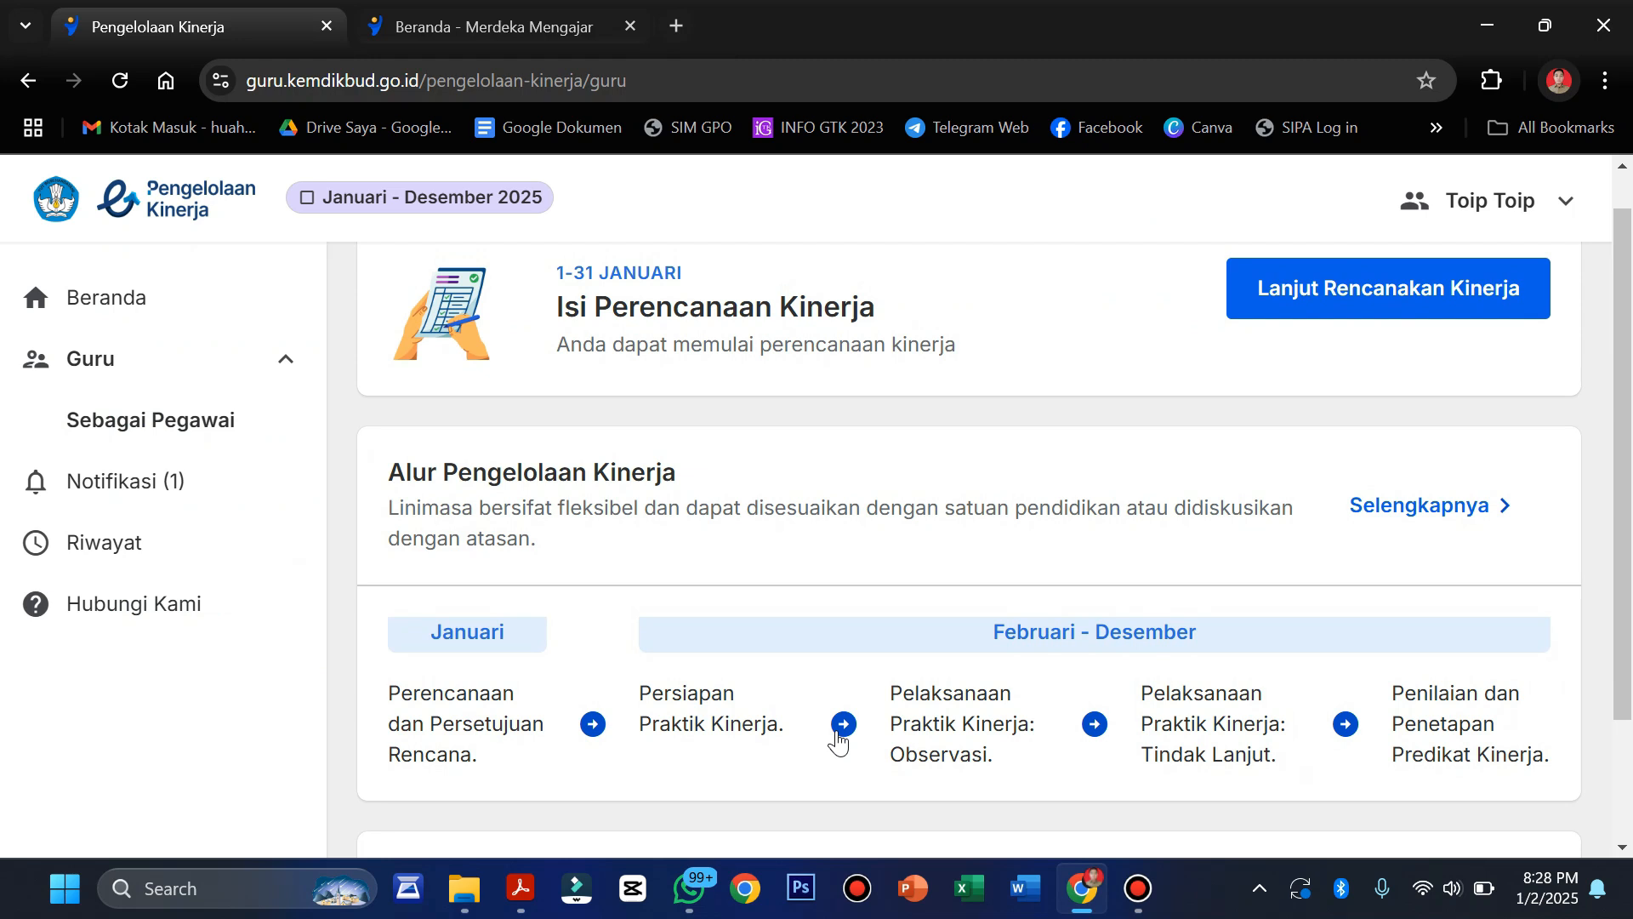
scroll(929, 647, up, 1)
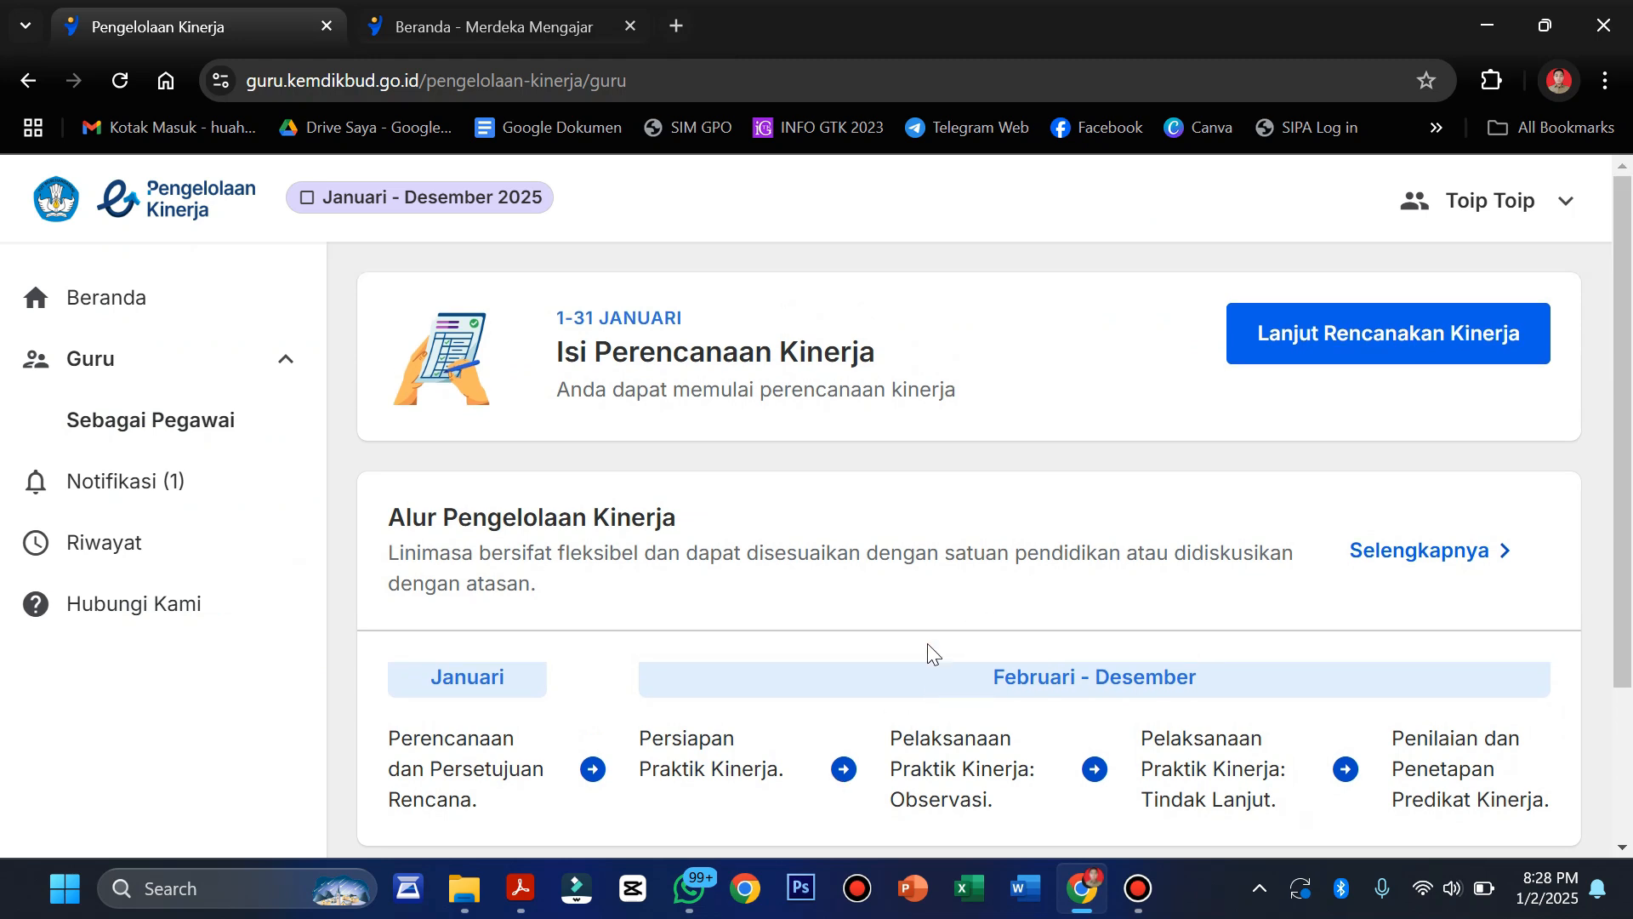